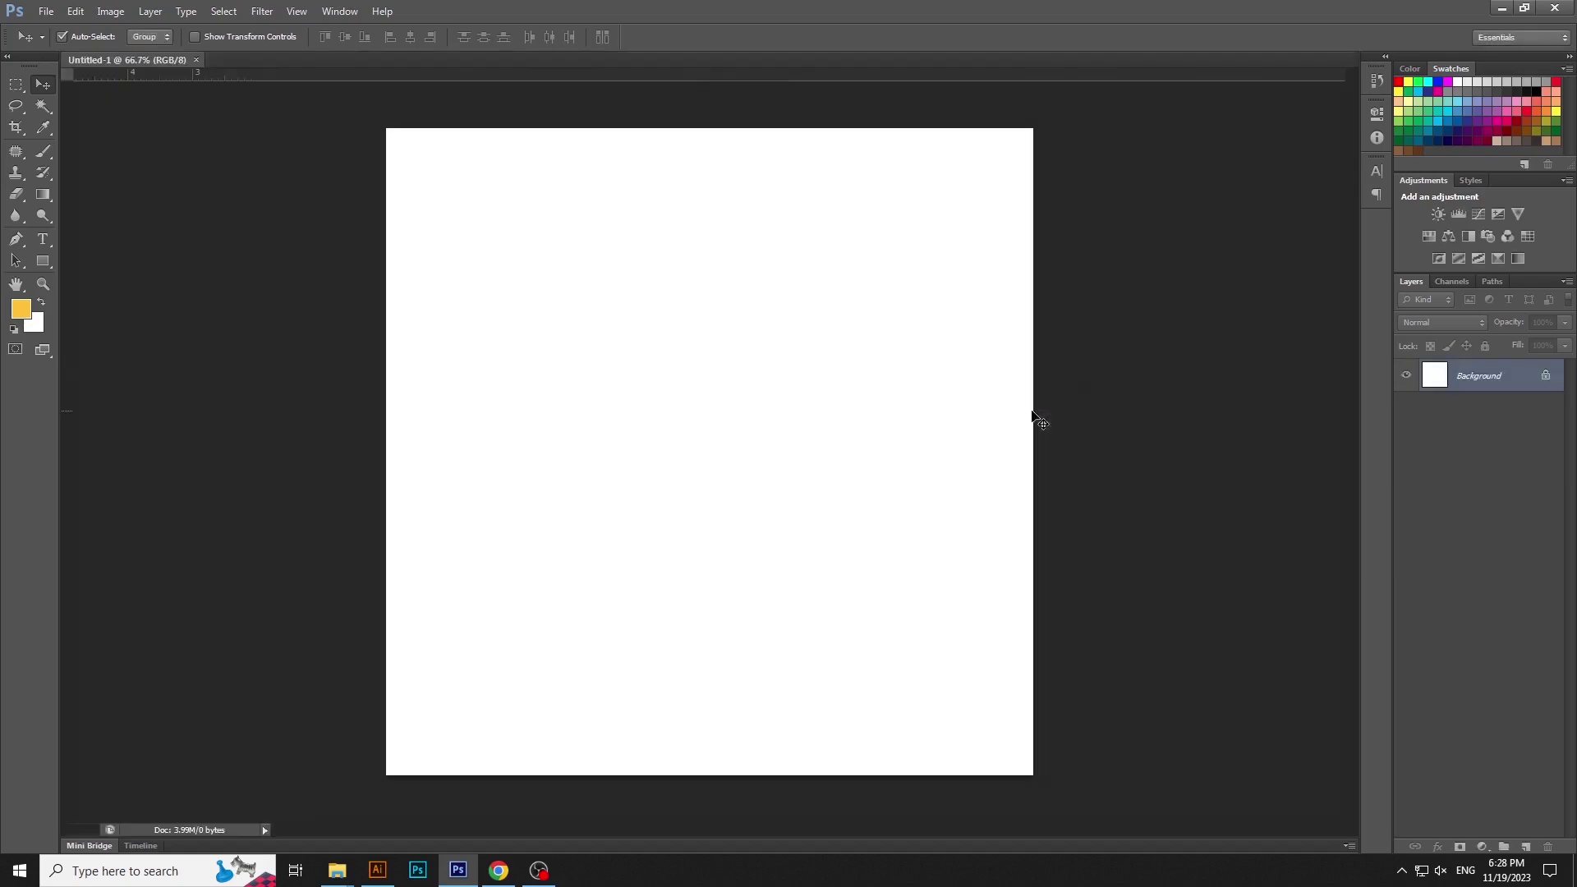
# - Add a Solid Color fill layer in #02085d above the background and lock it
pyautogui.click(1482, 848)
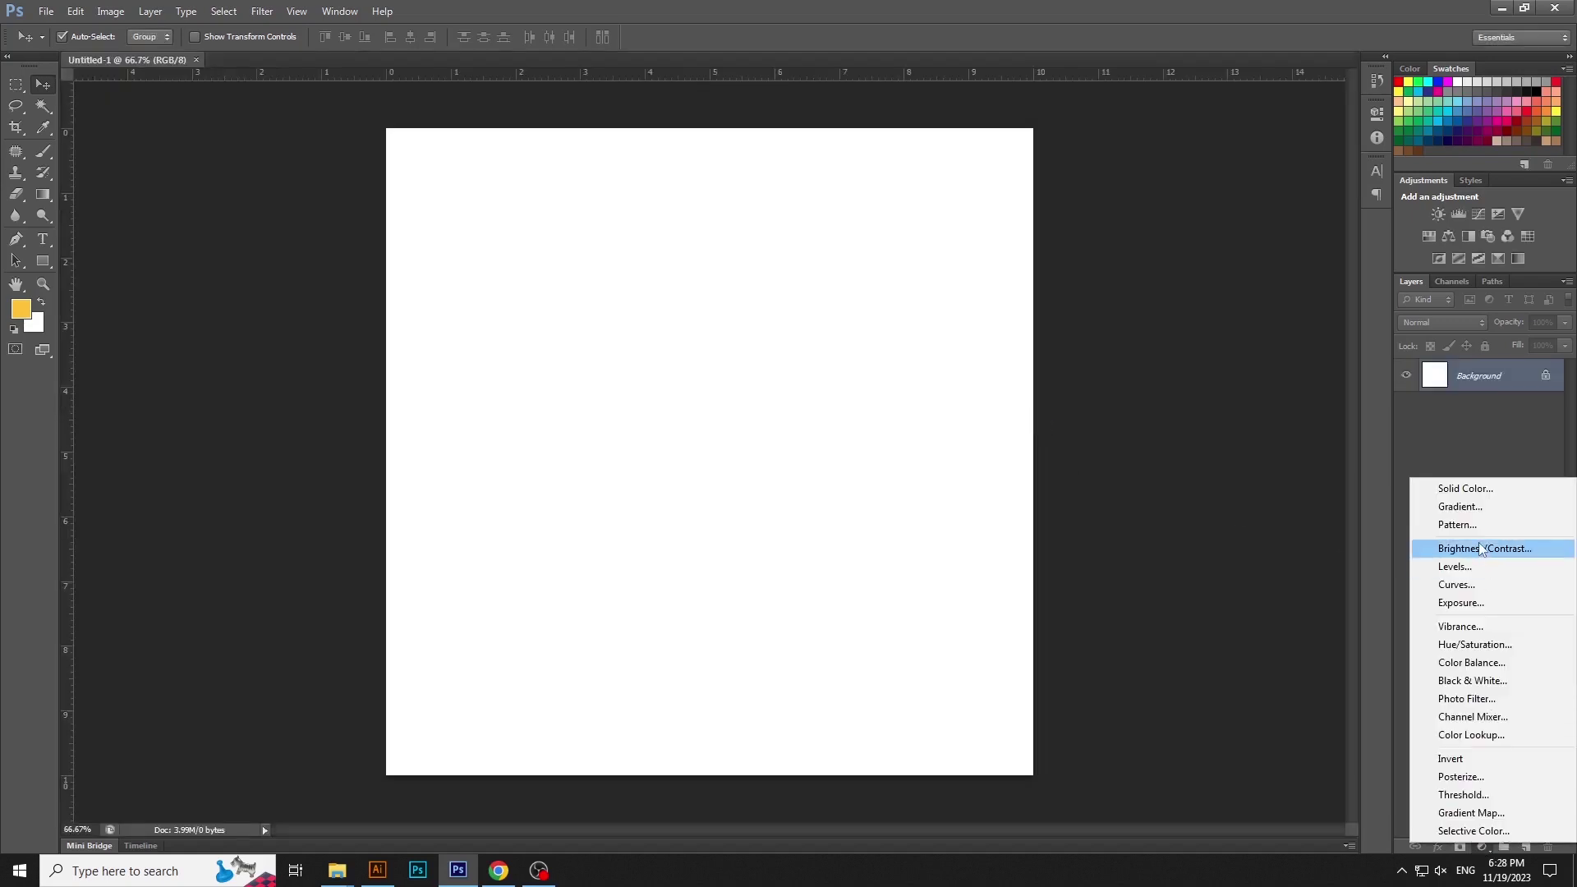
pyautogui.click(1438, 488)
pyautogui.click(1362, 815)
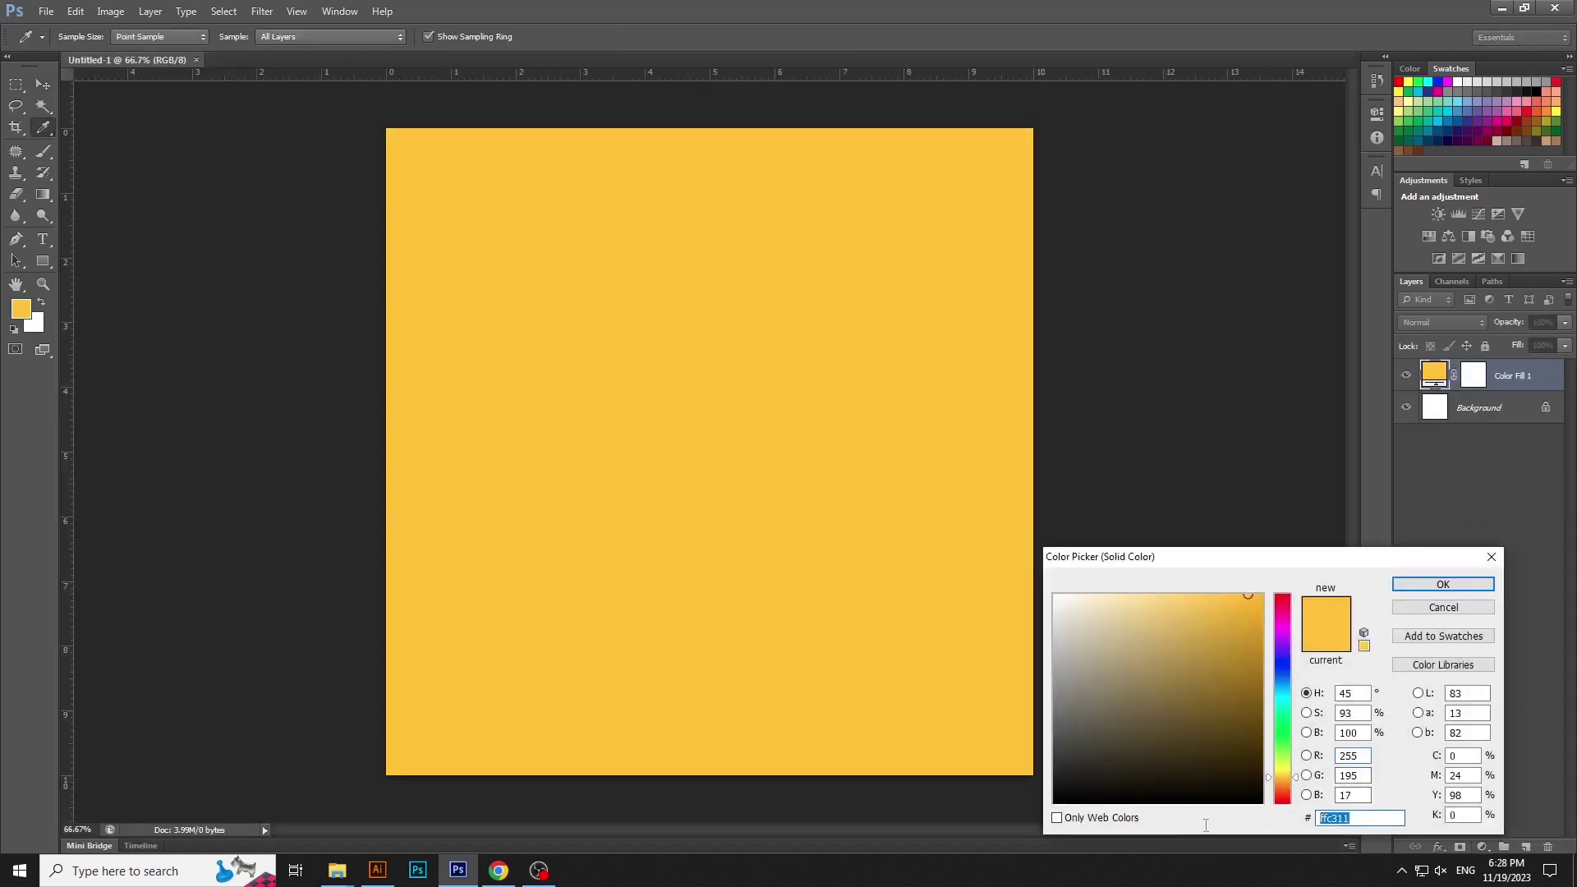
pyautogui.write('020')
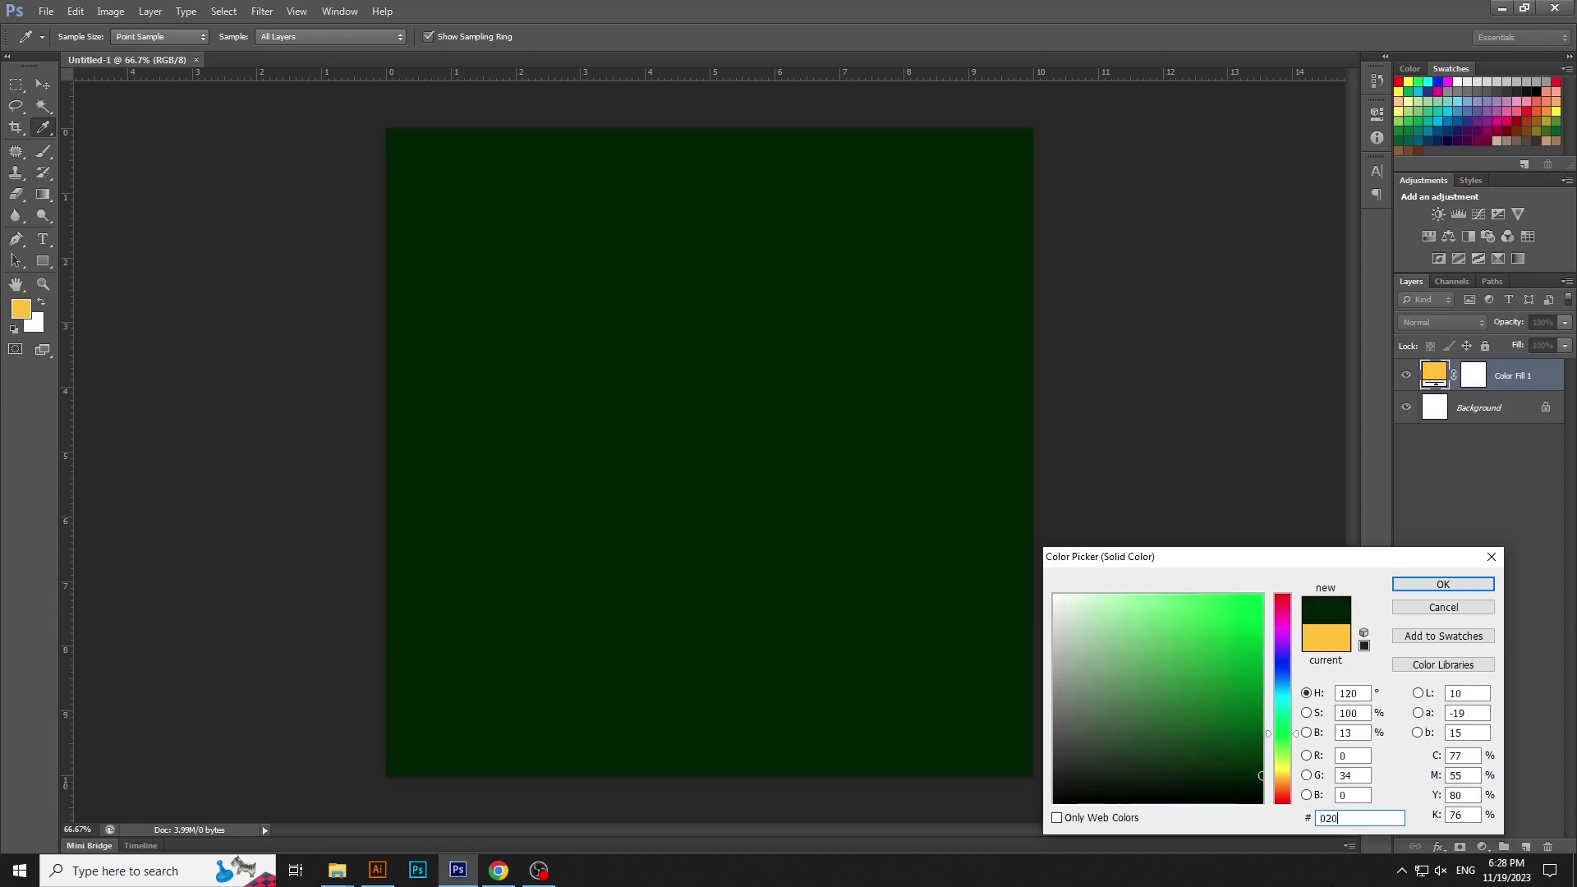
pyautogui.write('850')
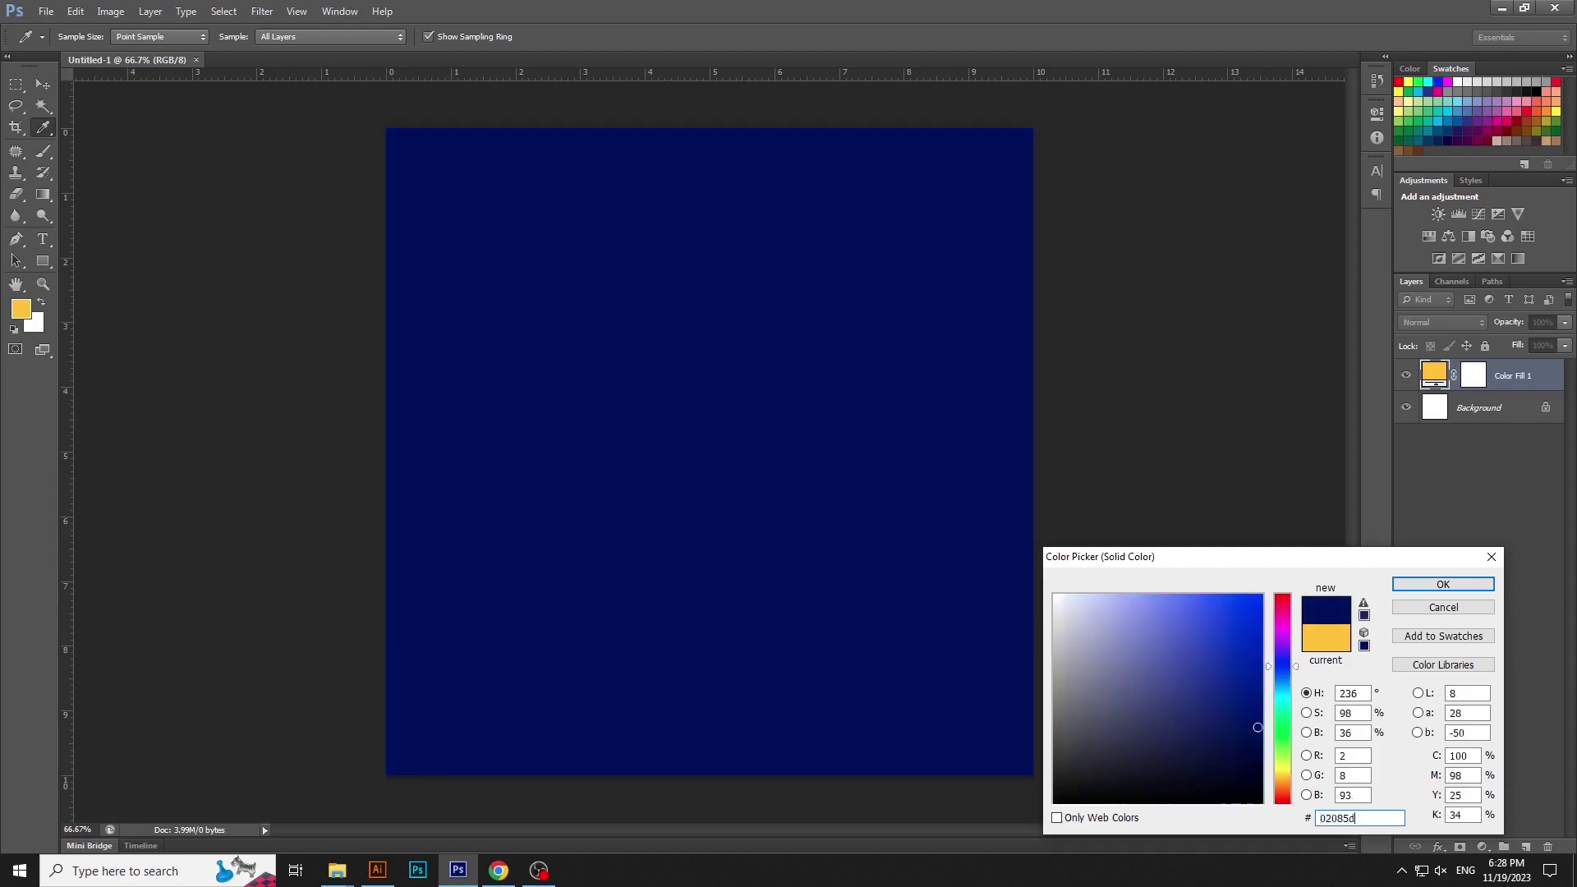
pyautogui.press('Return')
pyautogui.press('v')
pyautogui.click(1485, 346)
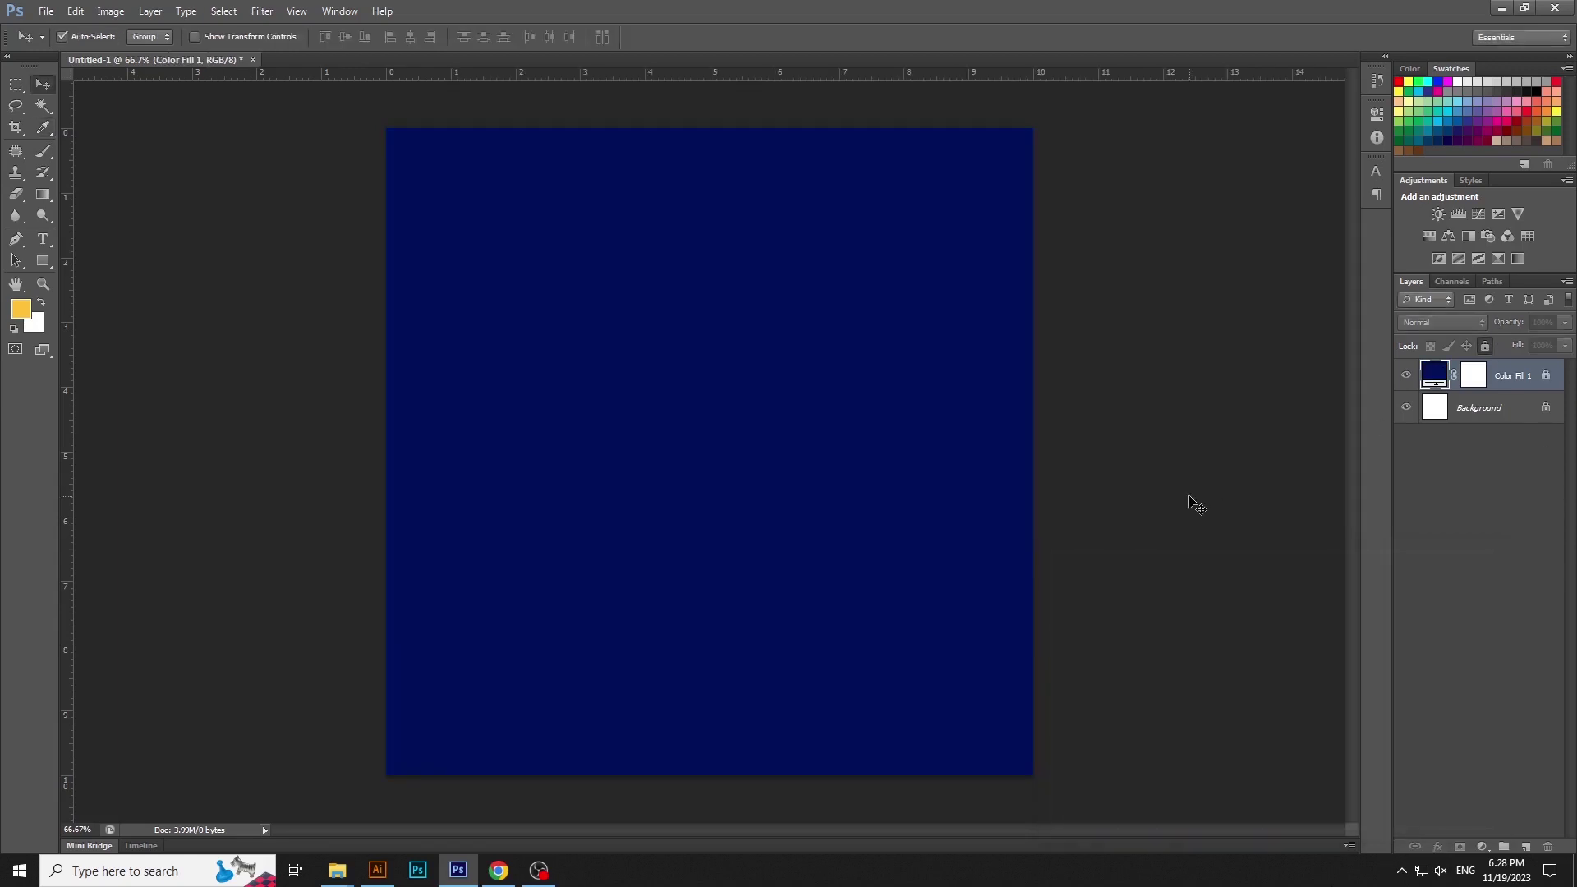
pyautogui.click(1189, 503)
# - Place the golden-with-black abstract background image from New folder (24) into the document
pyautogui.moveTo(337, 870)
pyautogui.click(474, 823)
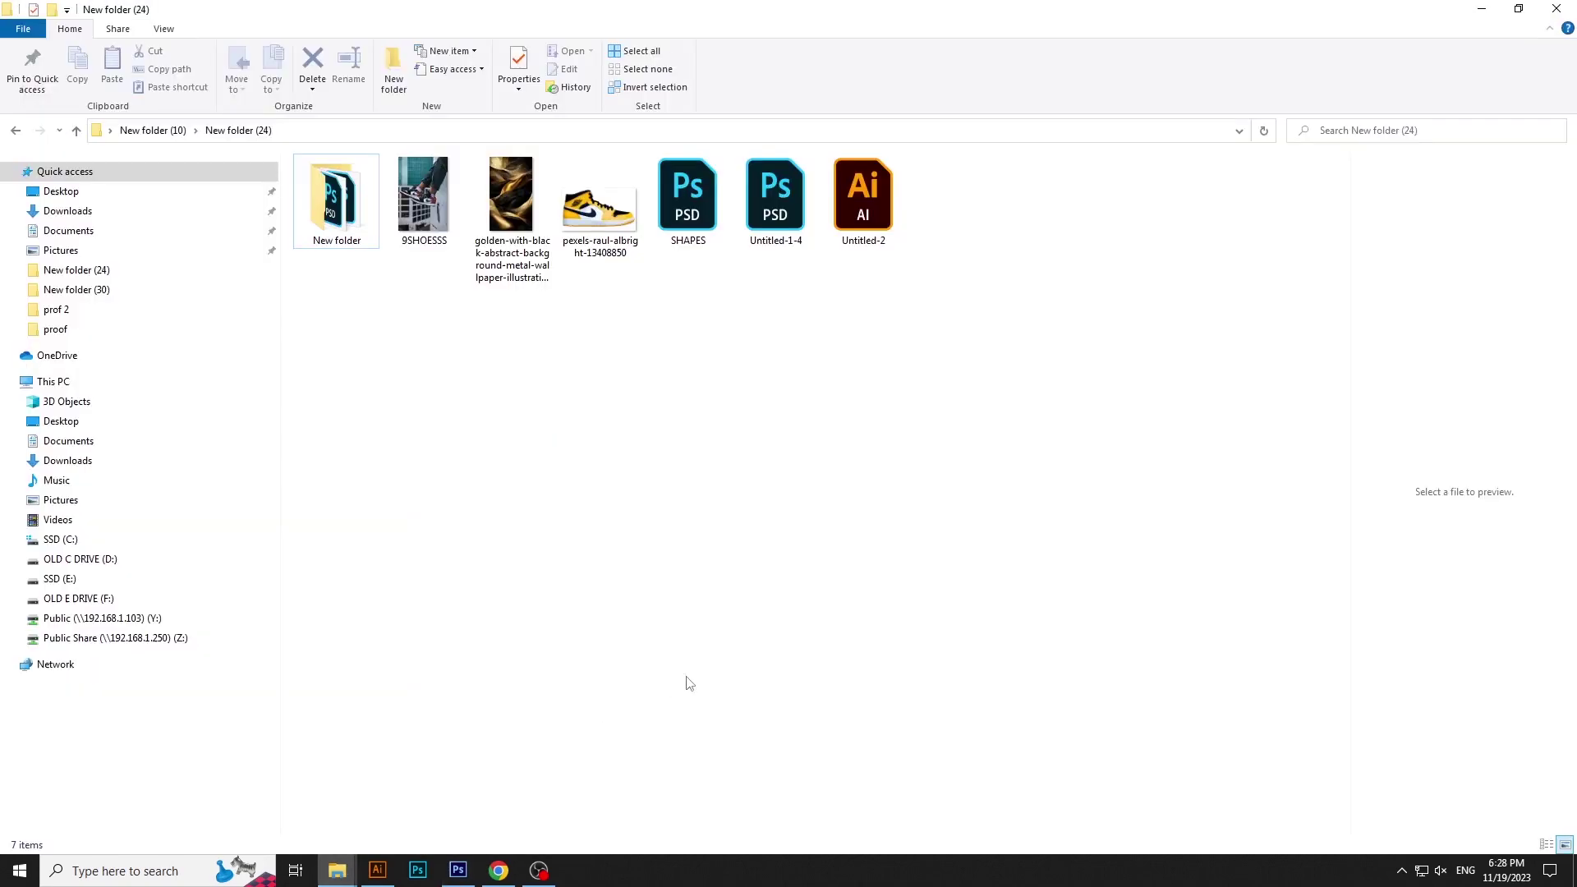
pyautogui.click(516, 276)
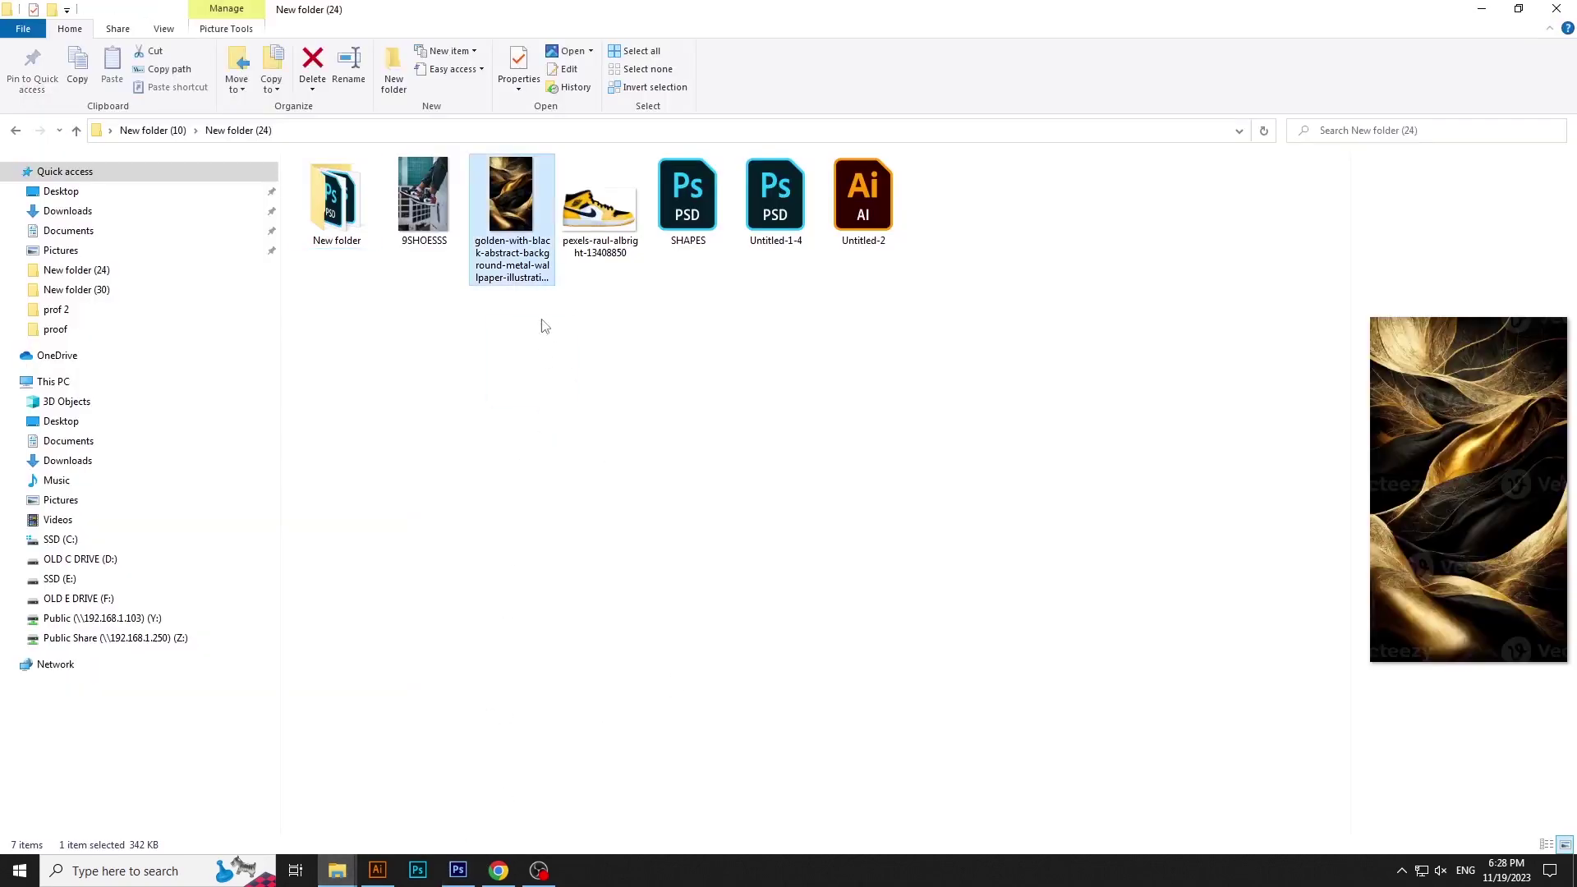
pyautogui.moveTo(506, 203); pyautogui.dragTo(993, 563)
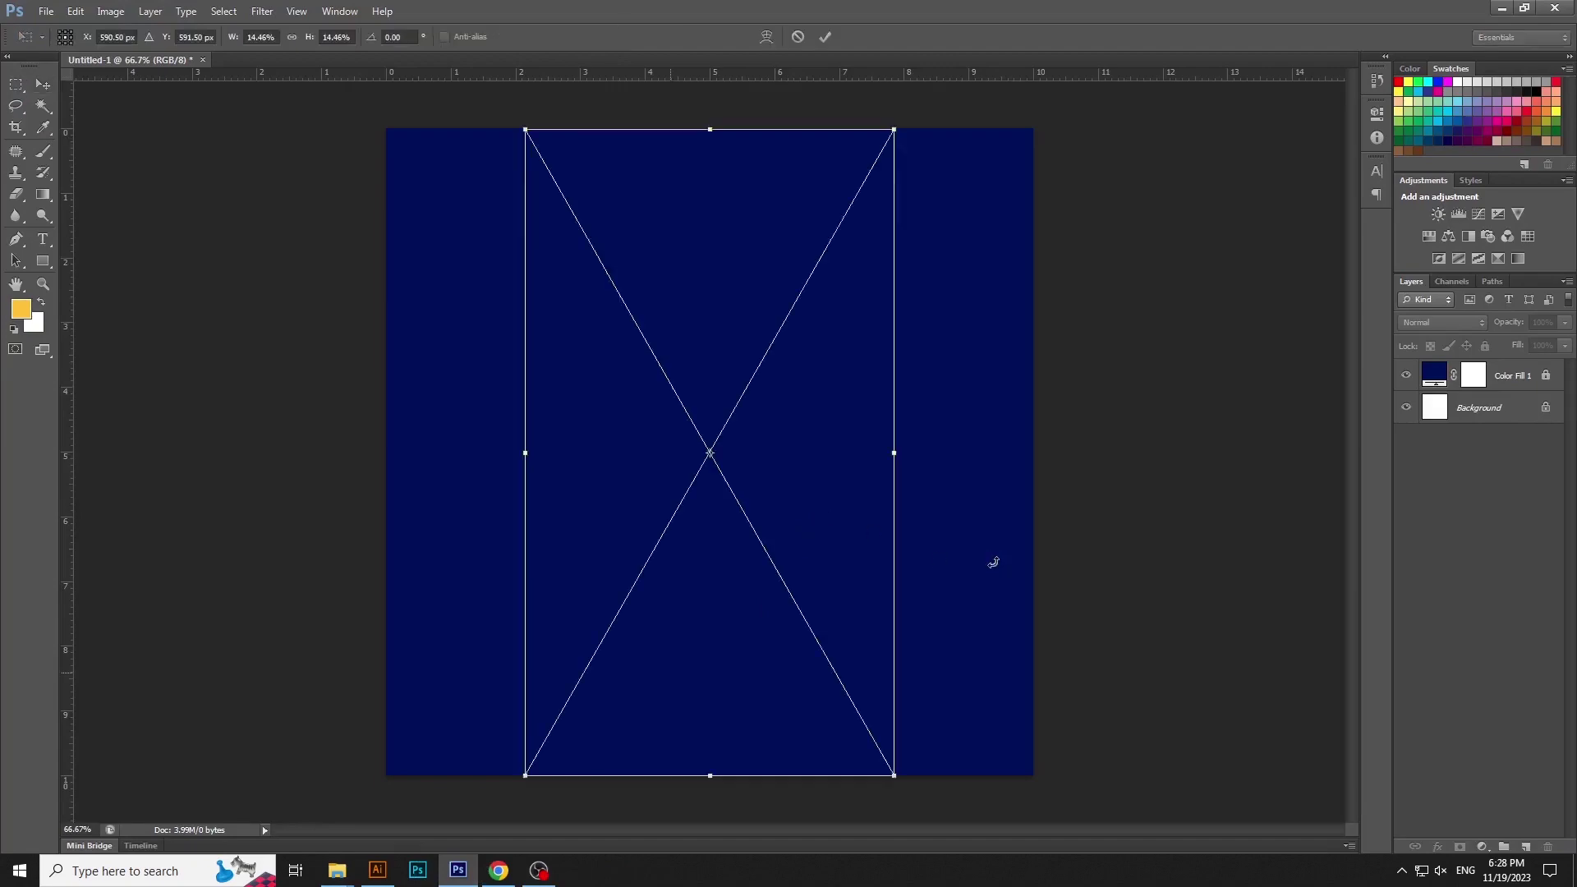
pyautogui.press('Return')
# - Enlarge the placed golden abstract image until it covers the whole canvas
pyautogui.hotkey('ctrl', '-')
pyautogui.hotkey('ctrl', 't')
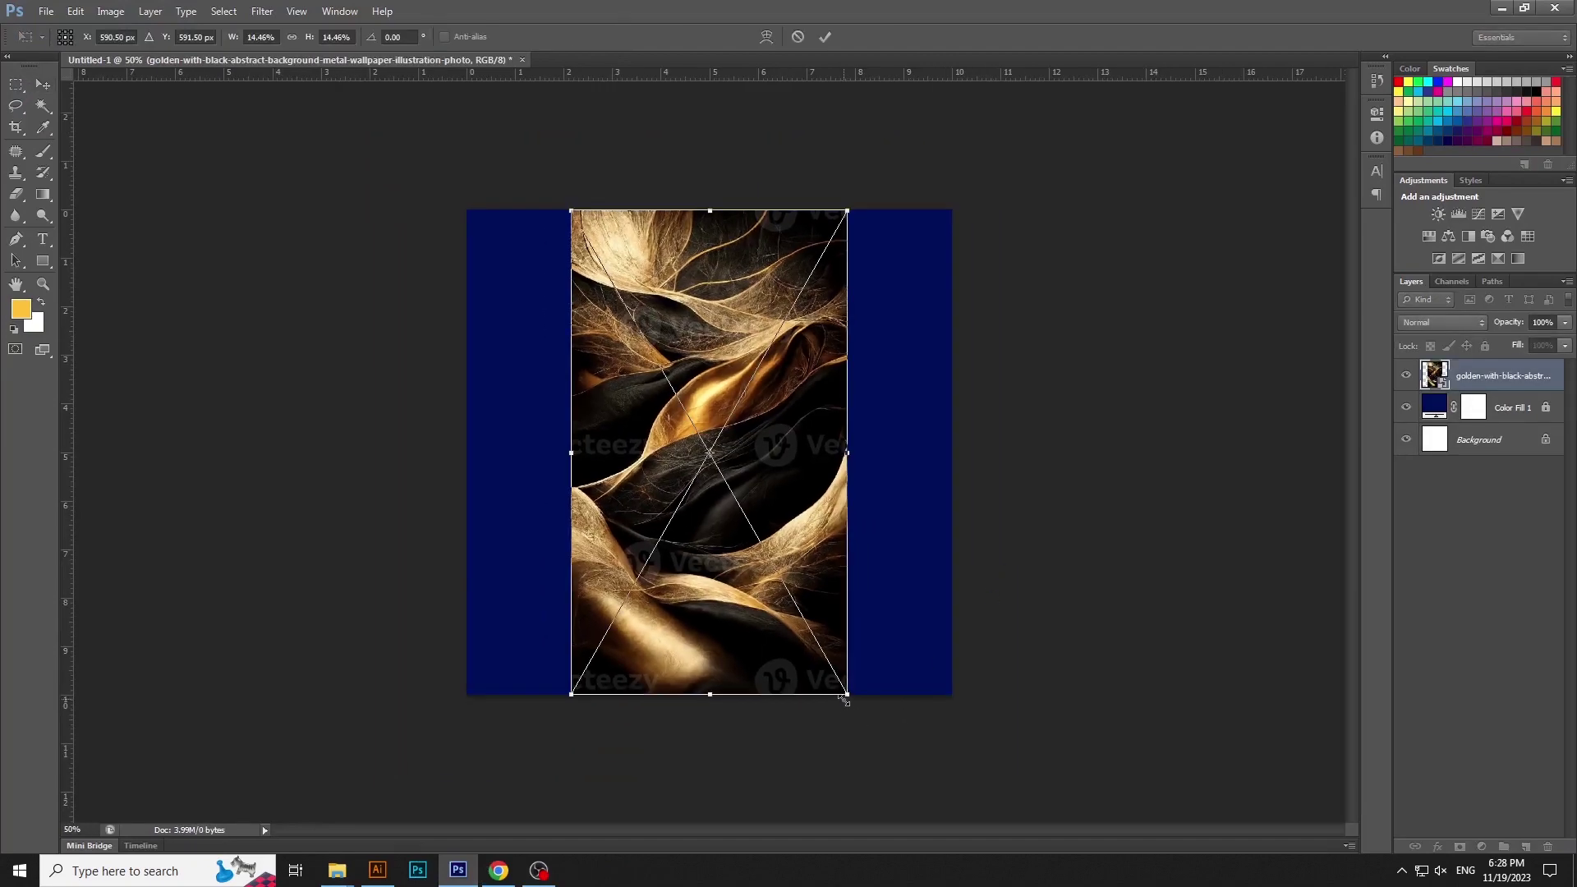
pyautogui.moveTo(847, 694); pyautogui.dragTo(842, 597)
pyautogui.hotkey('ctrl', '-')
pyautogui.press('Return')
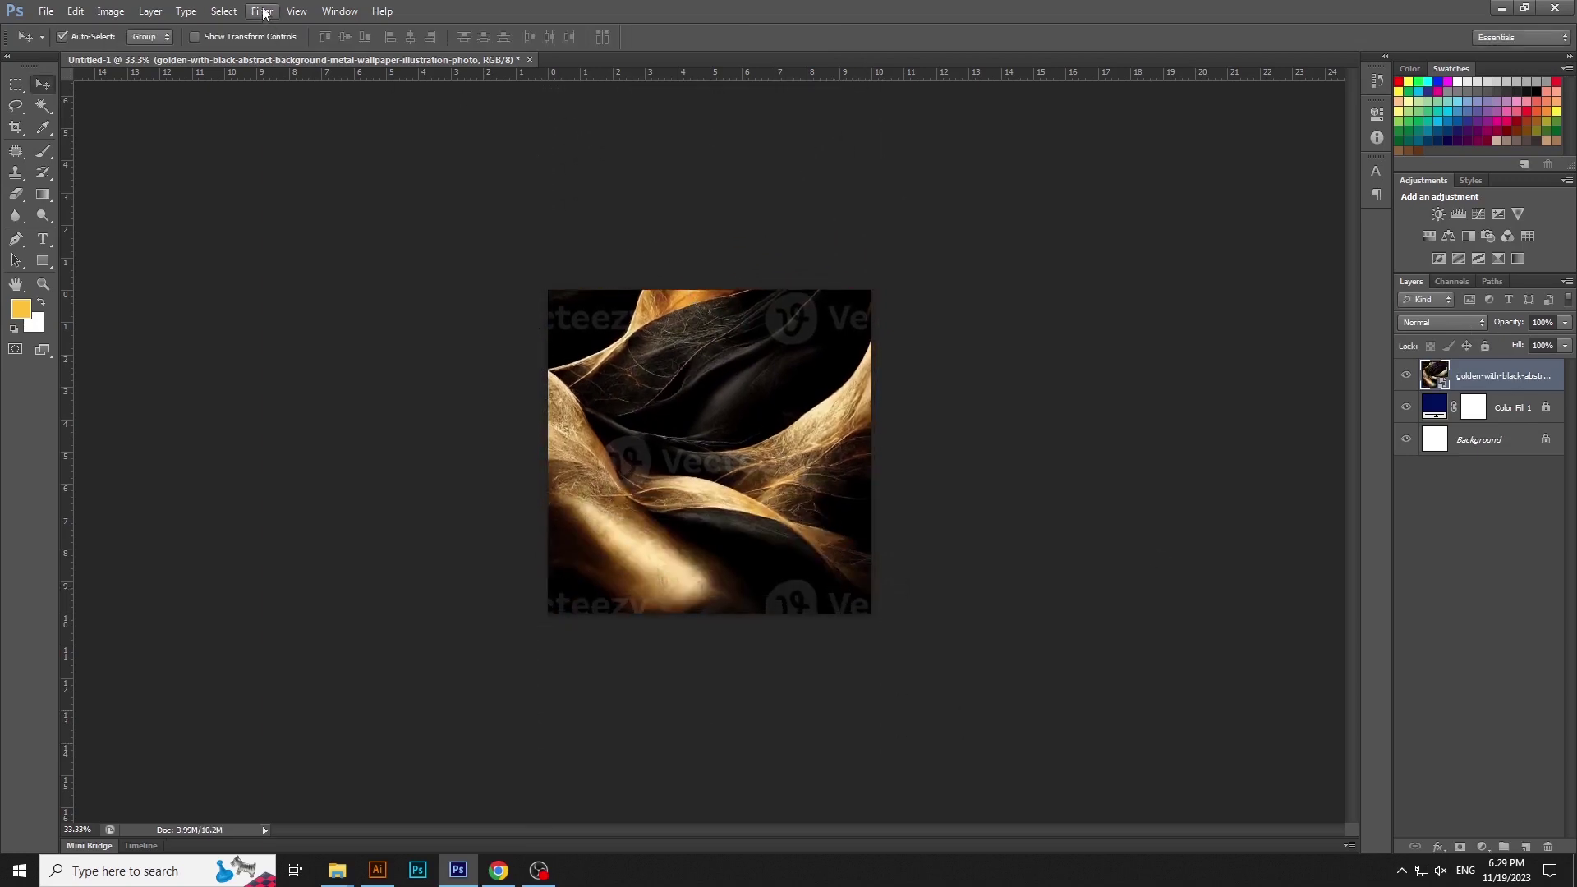
# - Apply a Gaussian Blur with a radius of about 30 pixels to the golden abstract image
pyautogui.click(263, 12)
pyautogui.moveTo(299, 172)
pyautogui.click(547, 293)
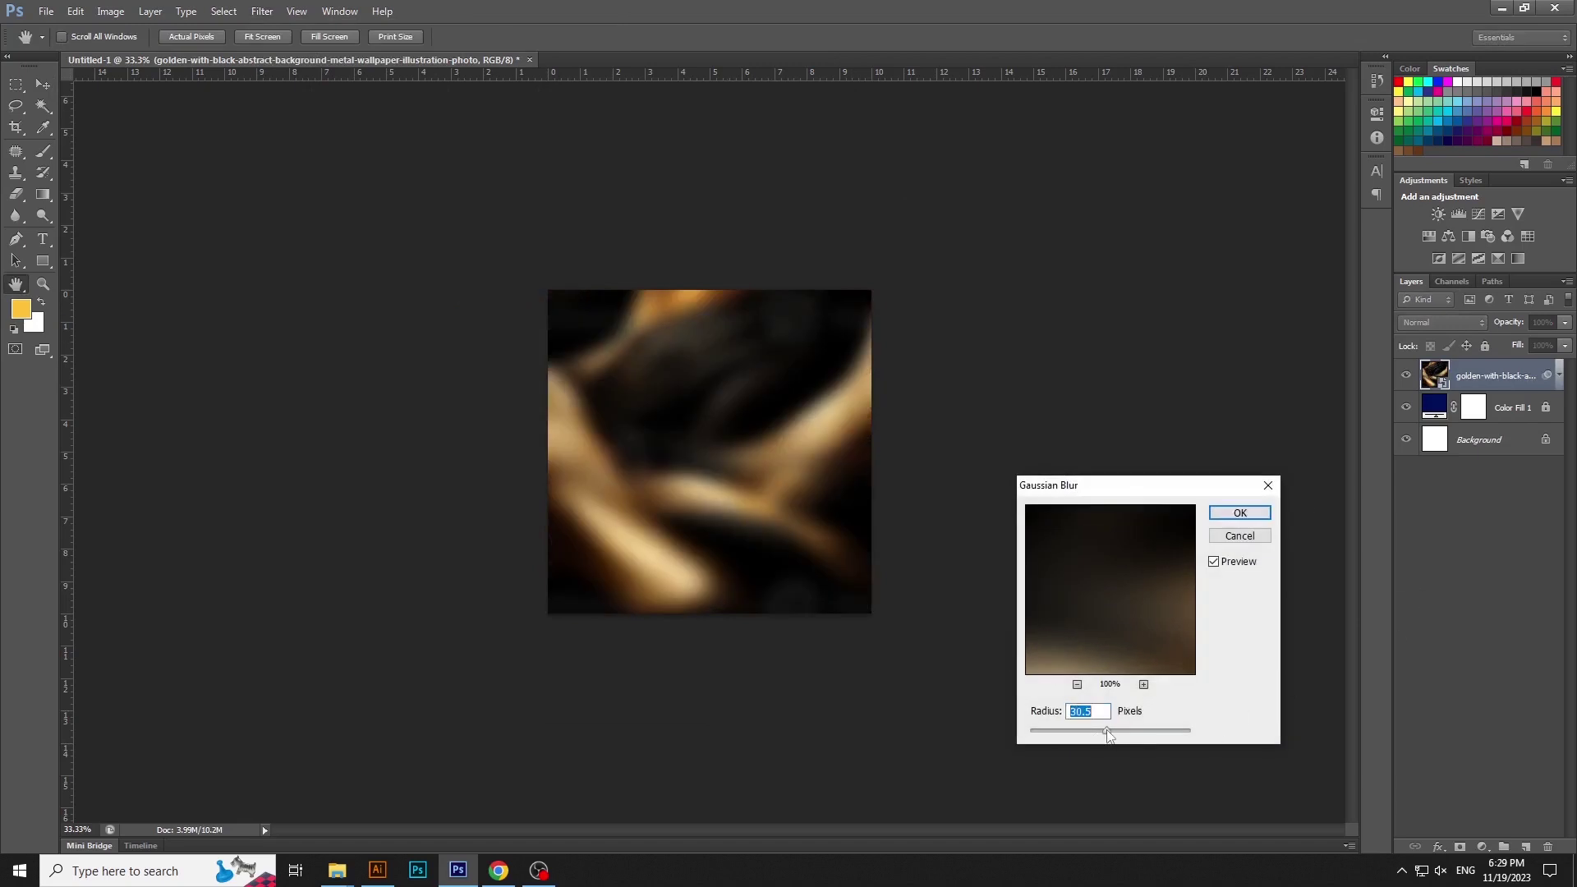
pyautogui.press('Return')
# - Set the golden image layer's blend mode to Color Dodge and collapse its smart filter list
pyautogui.click(1446, 322)
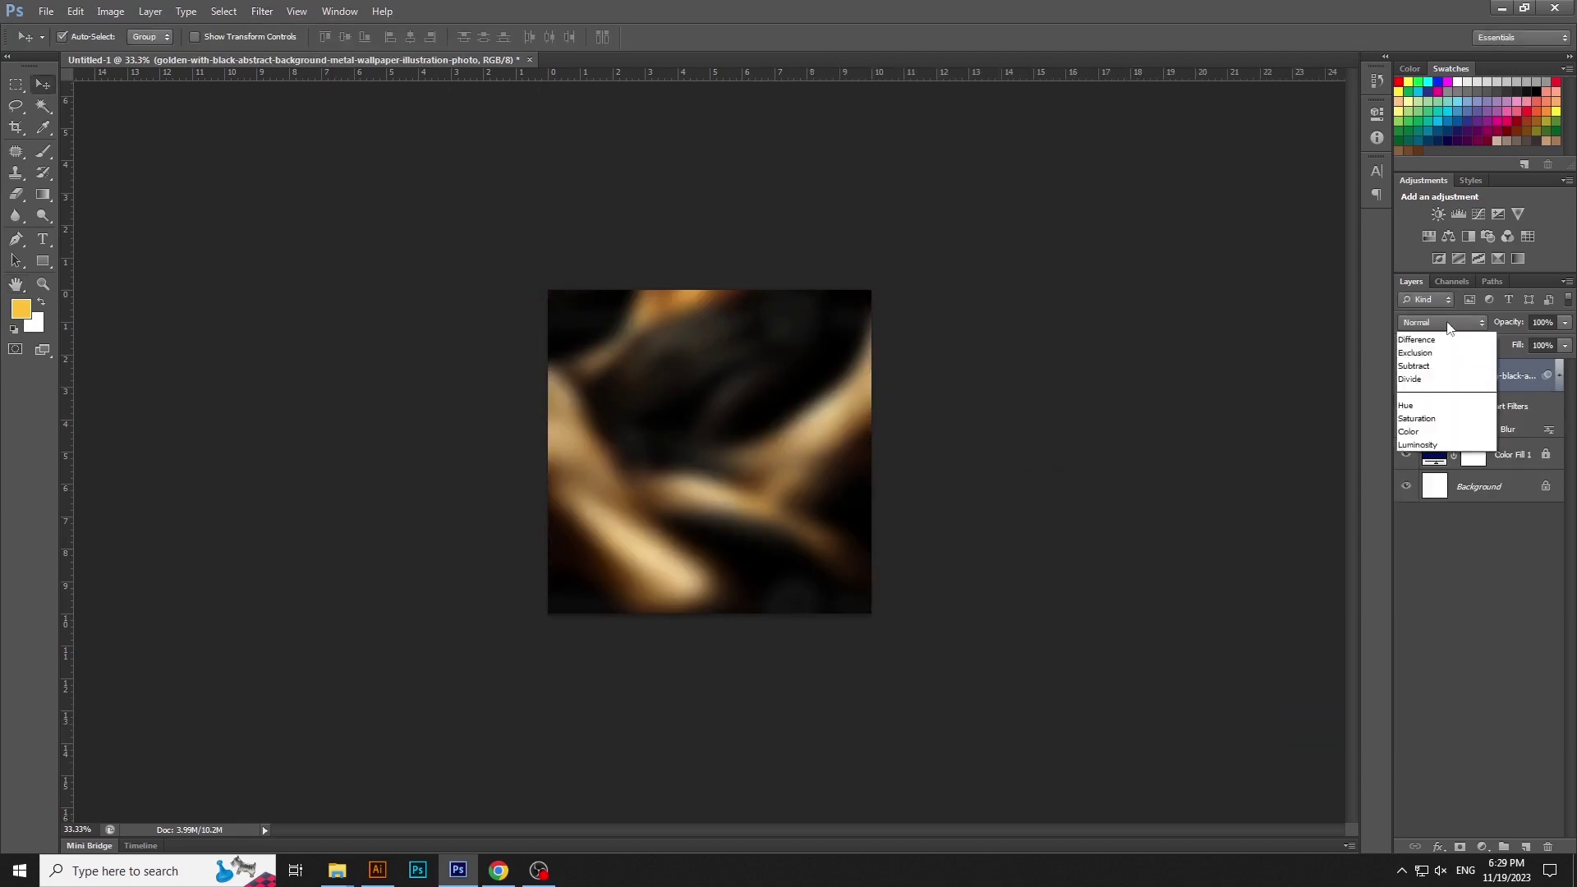
pyautogui.click(1430, 485)
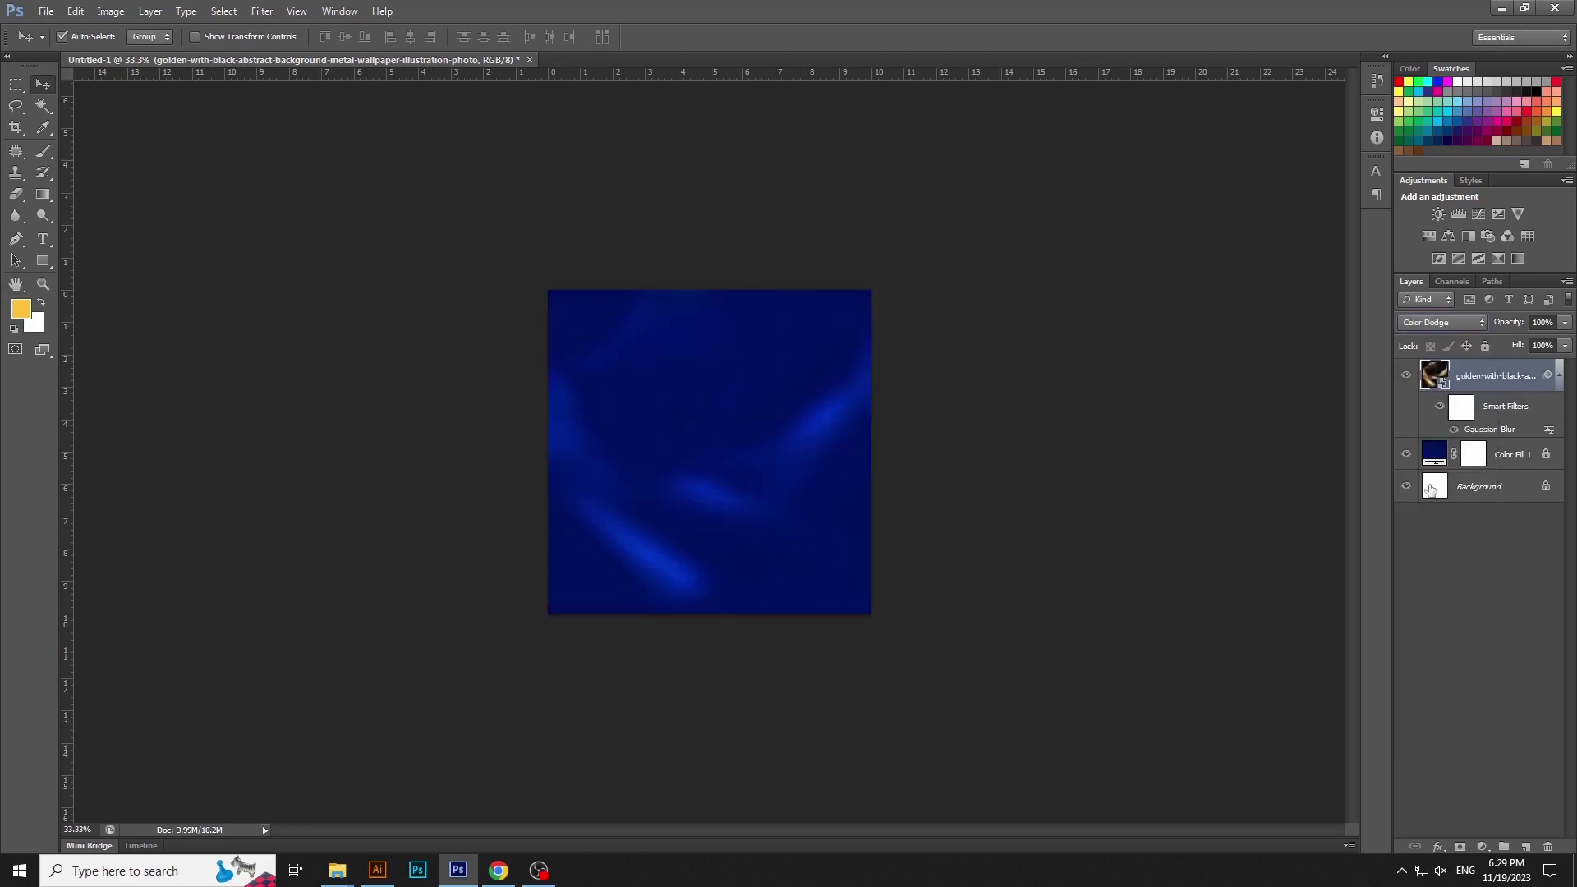
pyautogui.click(1551, 385)
pyautogui.click(1499, 441)
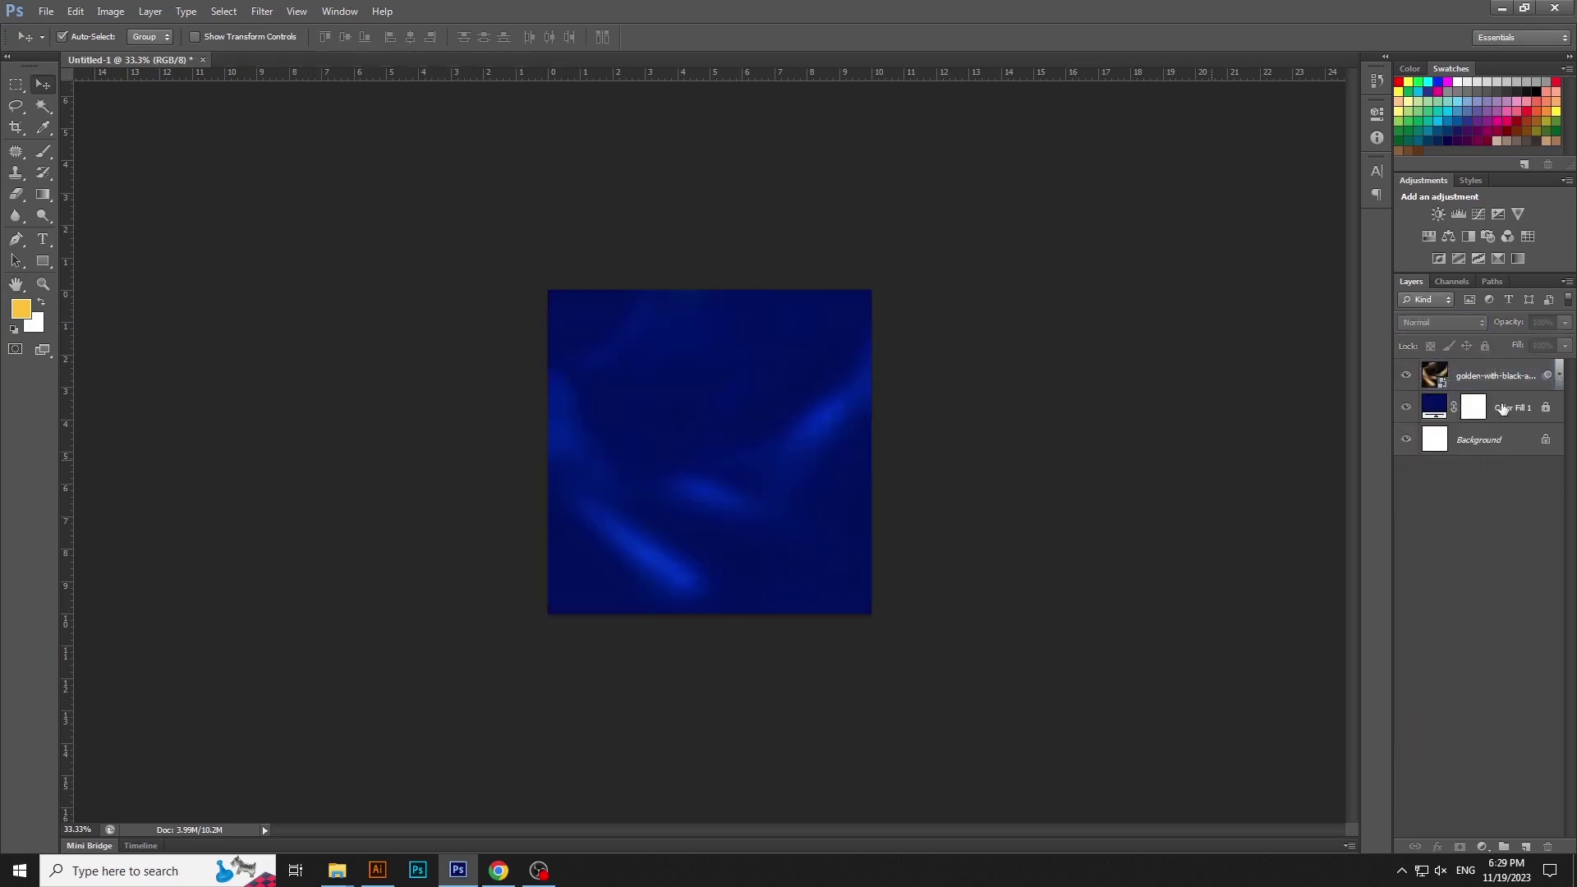
# - Lock the golden image layer together with the blue colour fill layer
pyautogui.click(1503, 408)
pyautogui.keyDown('shift'); pyautogui.click(1491, 375); pyautogui.keyUp('shift')
pyautogui.click(1485, 346)
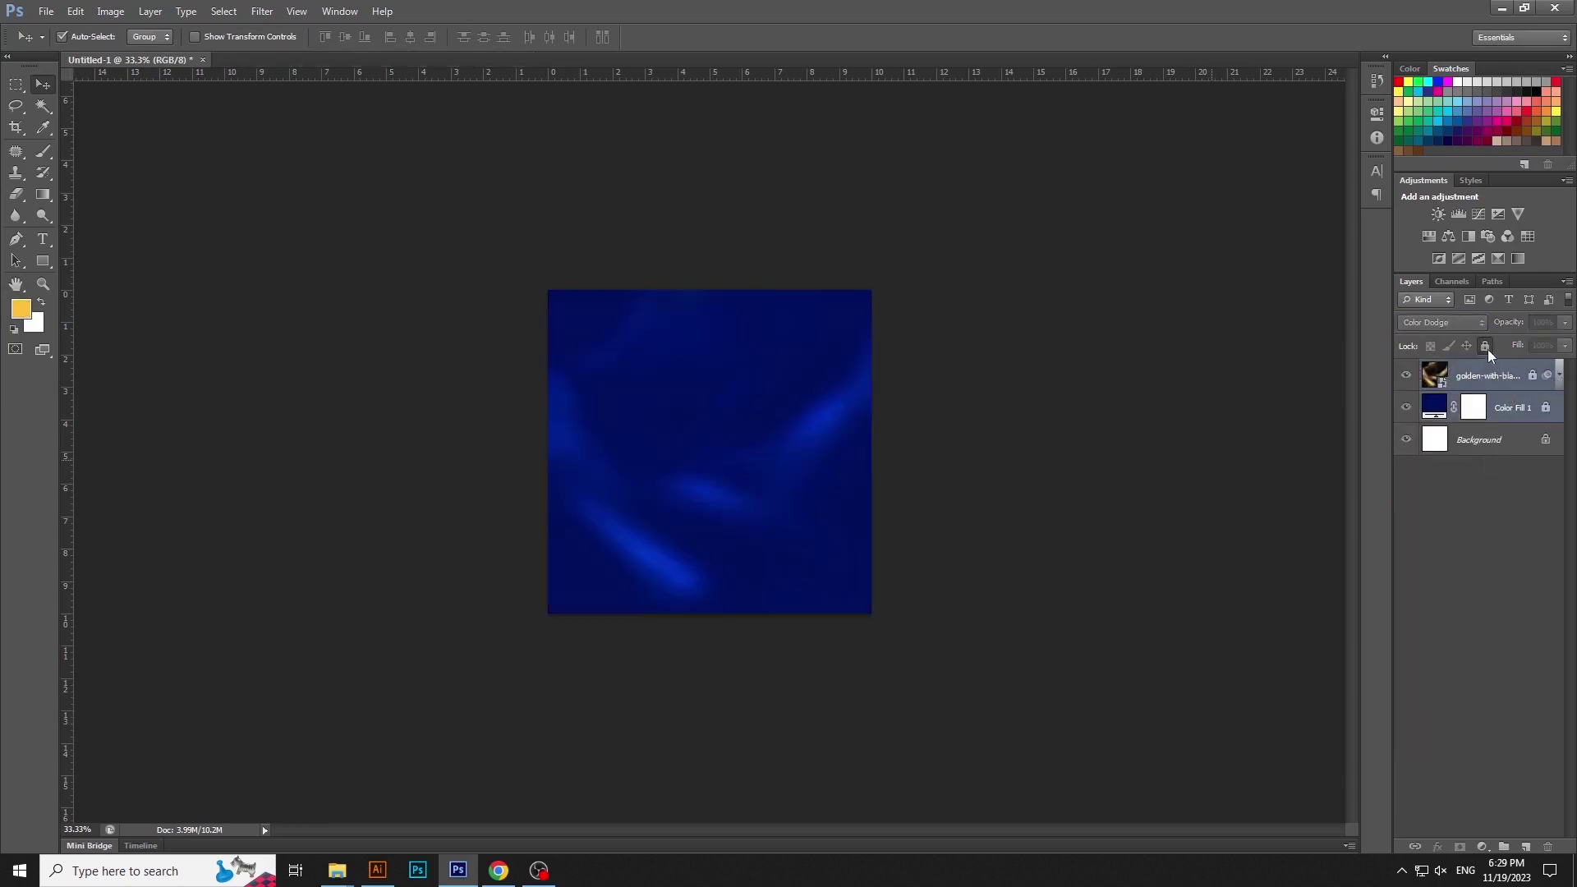
pyautogui.click(1307, 468)
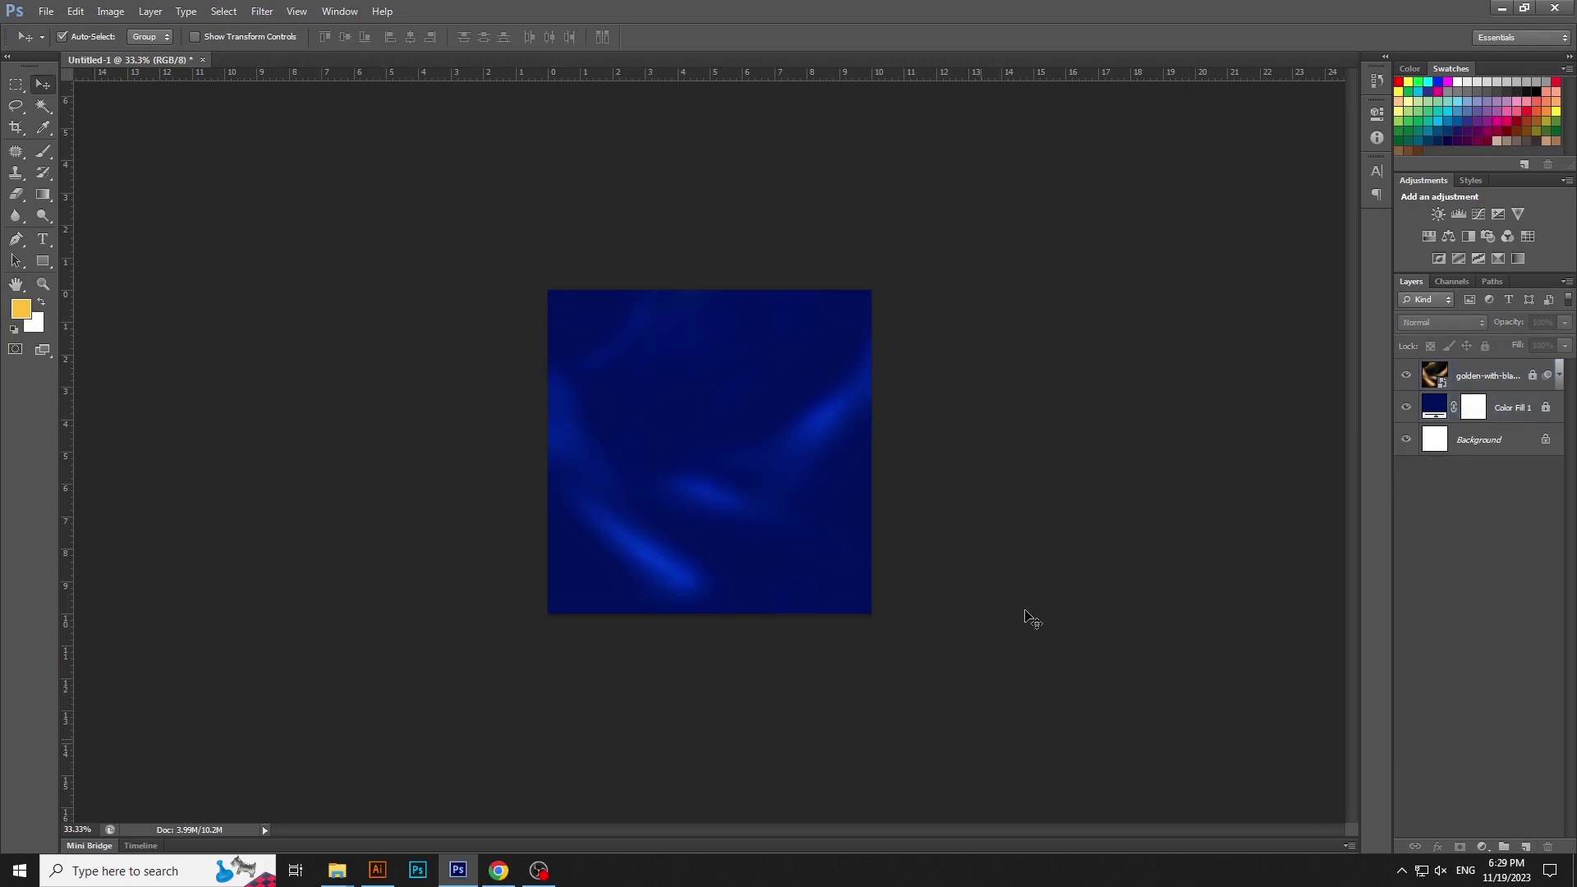
# - Place the 9SHOESSS photo from New folder (24), flipped horizontally and enlarged to cover the canvas
pyautogui.moveTo(337, 869)
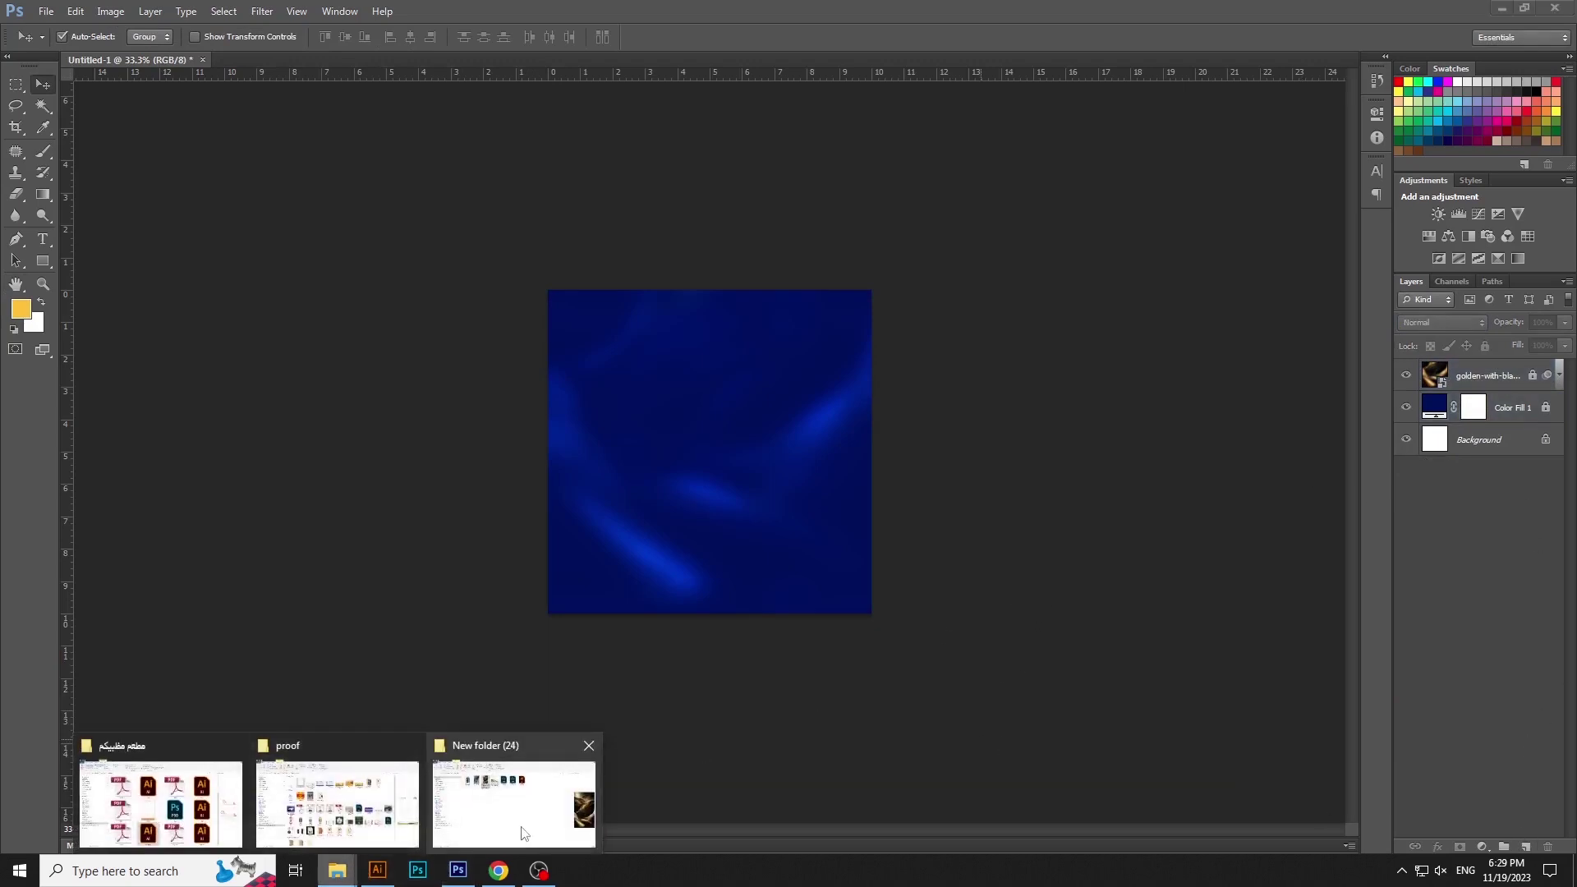
pyautogui.click(514, 793)
pyautogui.moveTo(423, 197); pyautogui.dragTo(767, 363)
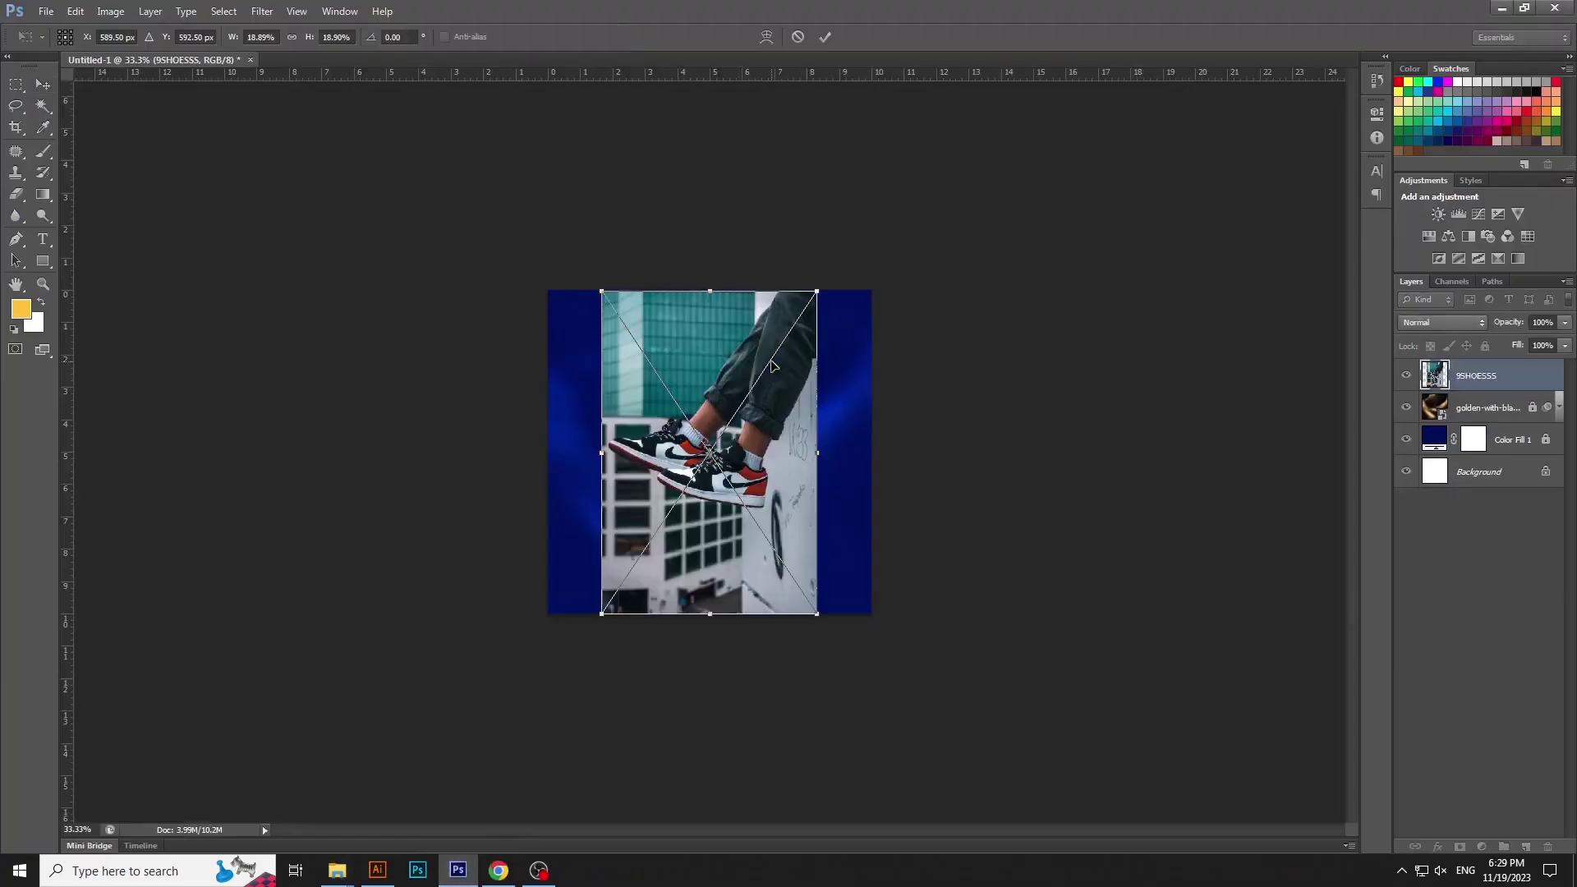
pyautogui.rightClick(772, 363)
pyautogui.click(837, 590)
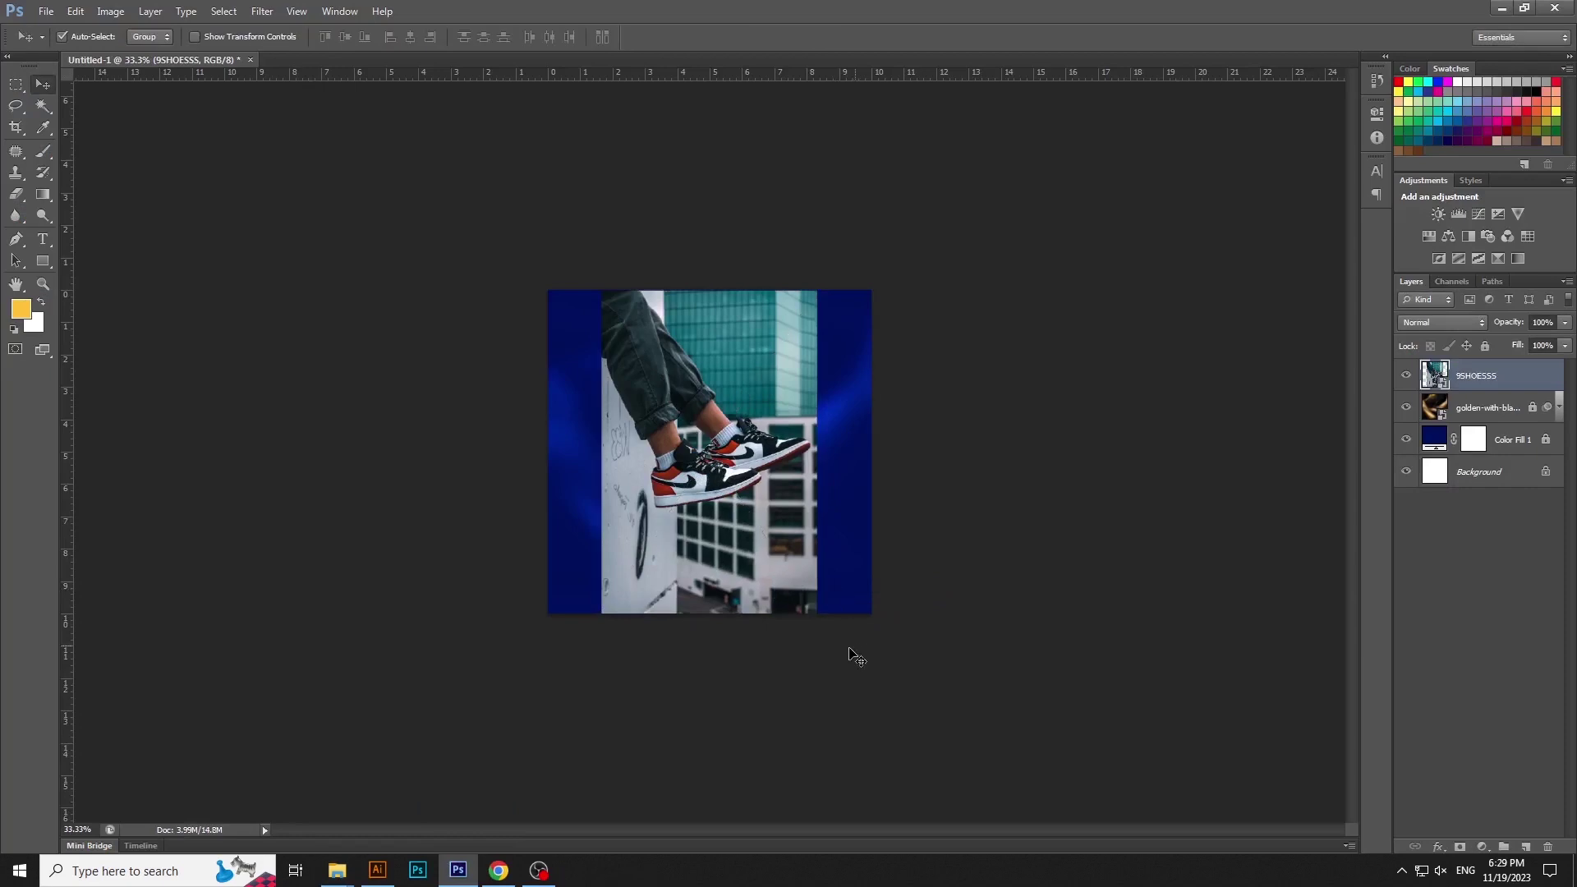
pyautogui.moveTo(817, 614)
pyautogui.mouseDown()
pyautogui.moveTo(887, 694)
pyautogui.moveTo(825, 629)
pyautogui.moveTo(826, 593)
pyautogui.mouseUp()
pyautogui.press('Return')
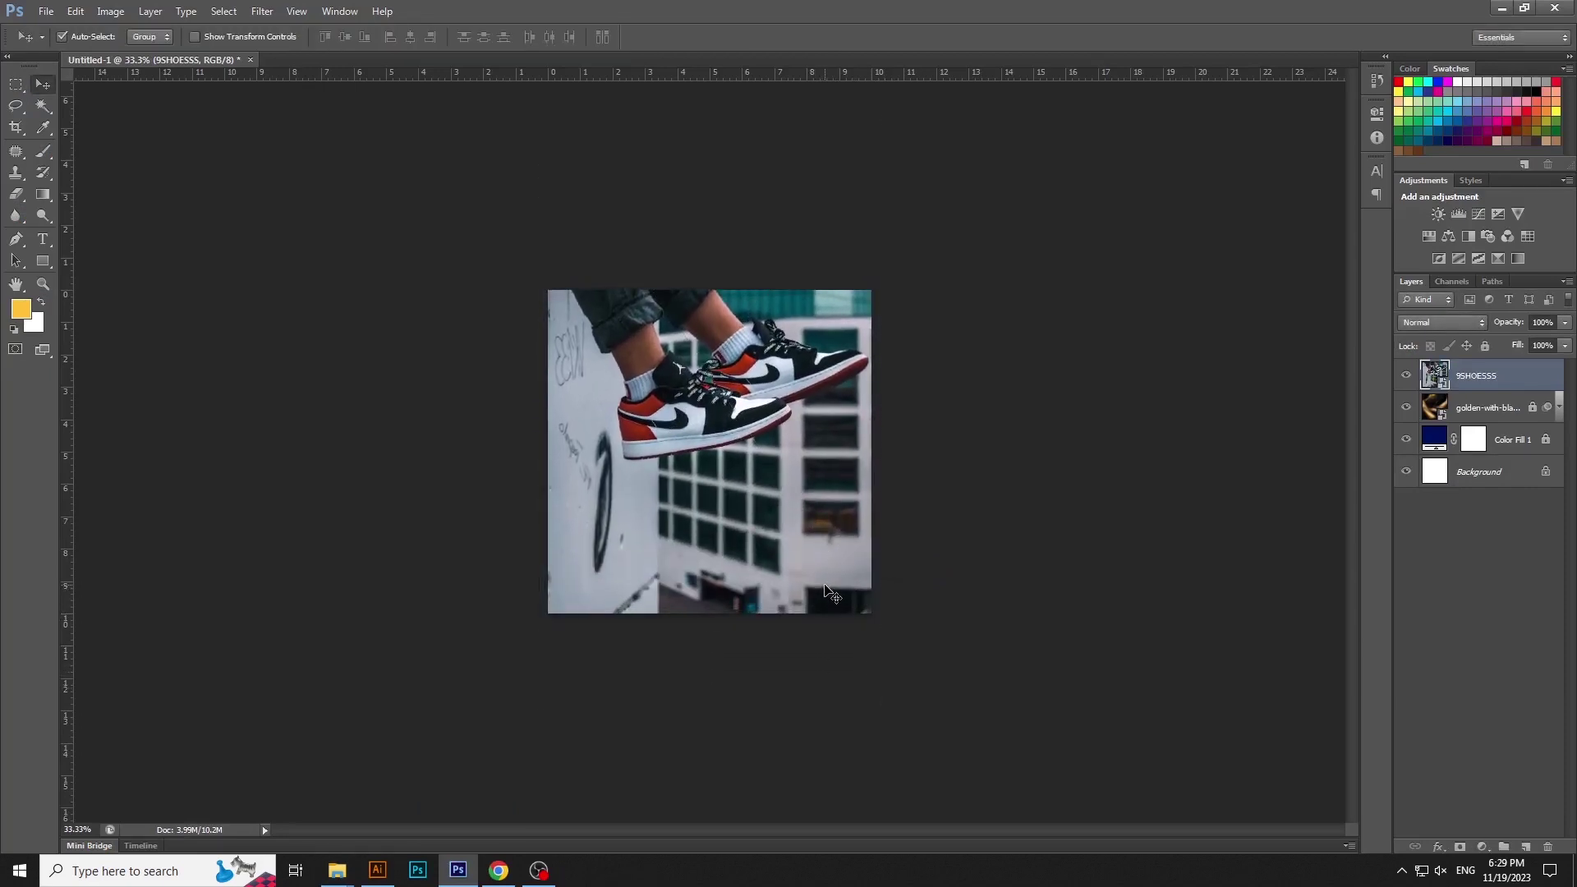
# - Blend the 9SHOESSS photo into the blue background with Luminosity mode at 20% opacity
pyautogui.click(1422, 327)
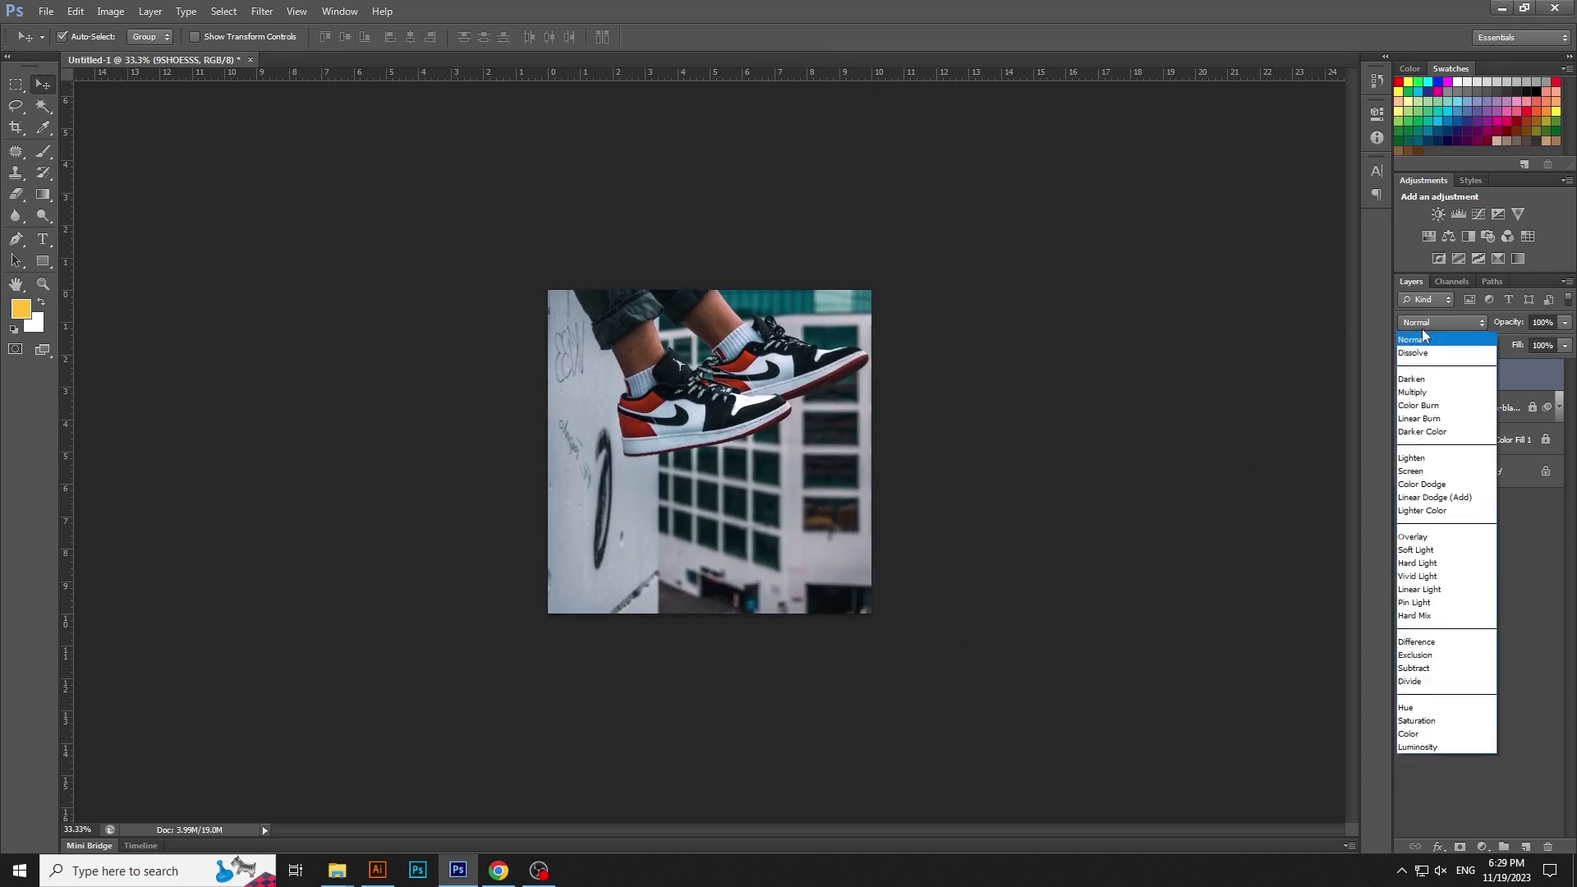
pyautogui.click(1422, 742)
pyautogui.hotkey('ctrl', '+')
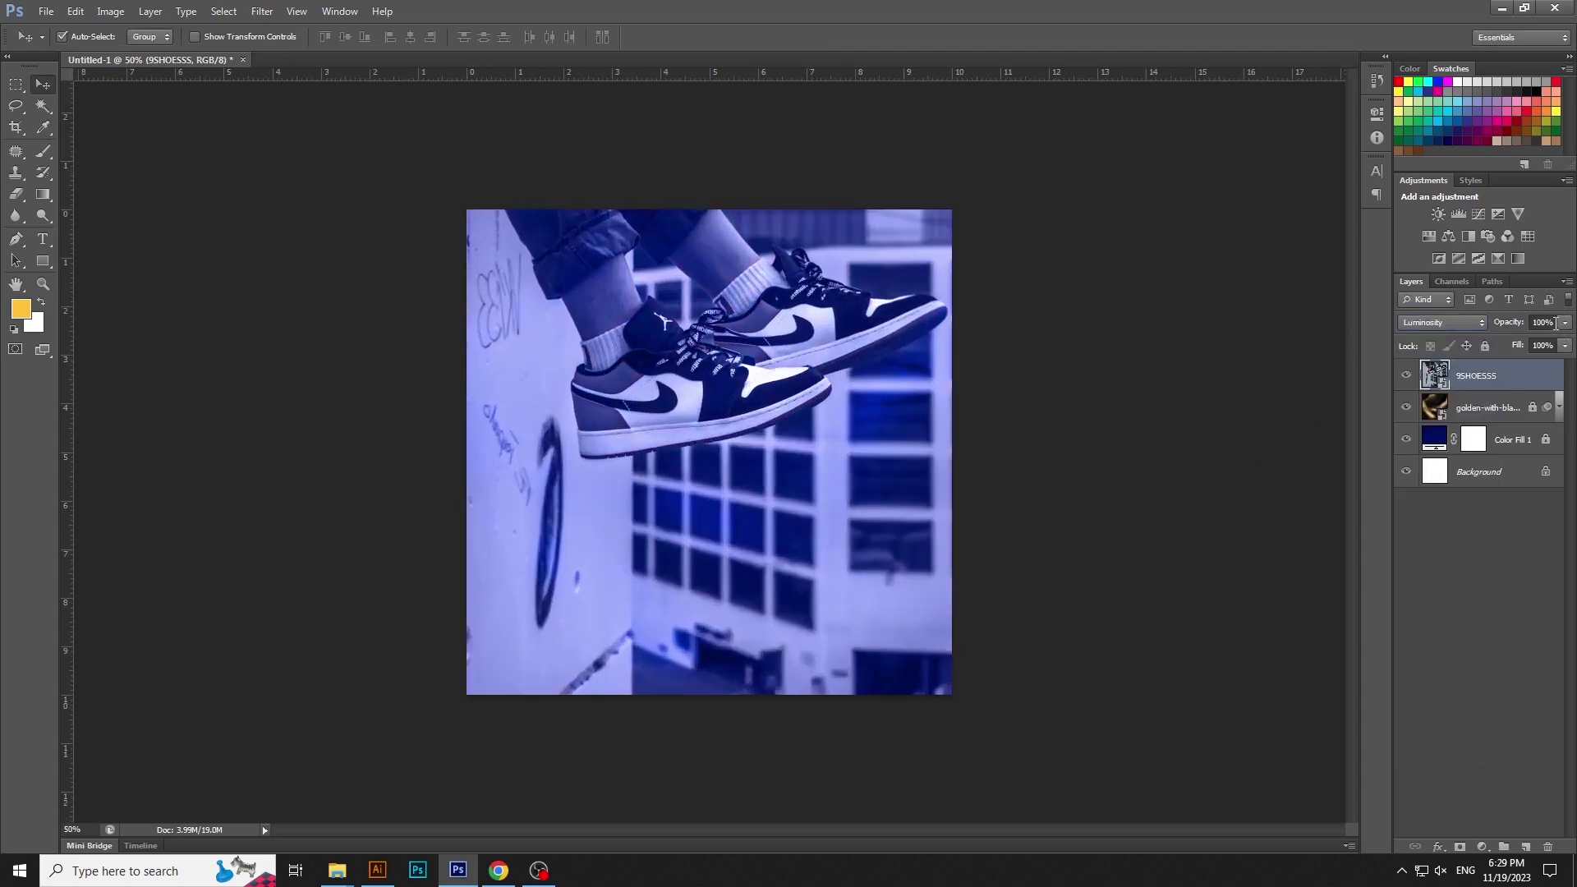
pyautogui.write('20')
pyautogui.click(1126, 383)
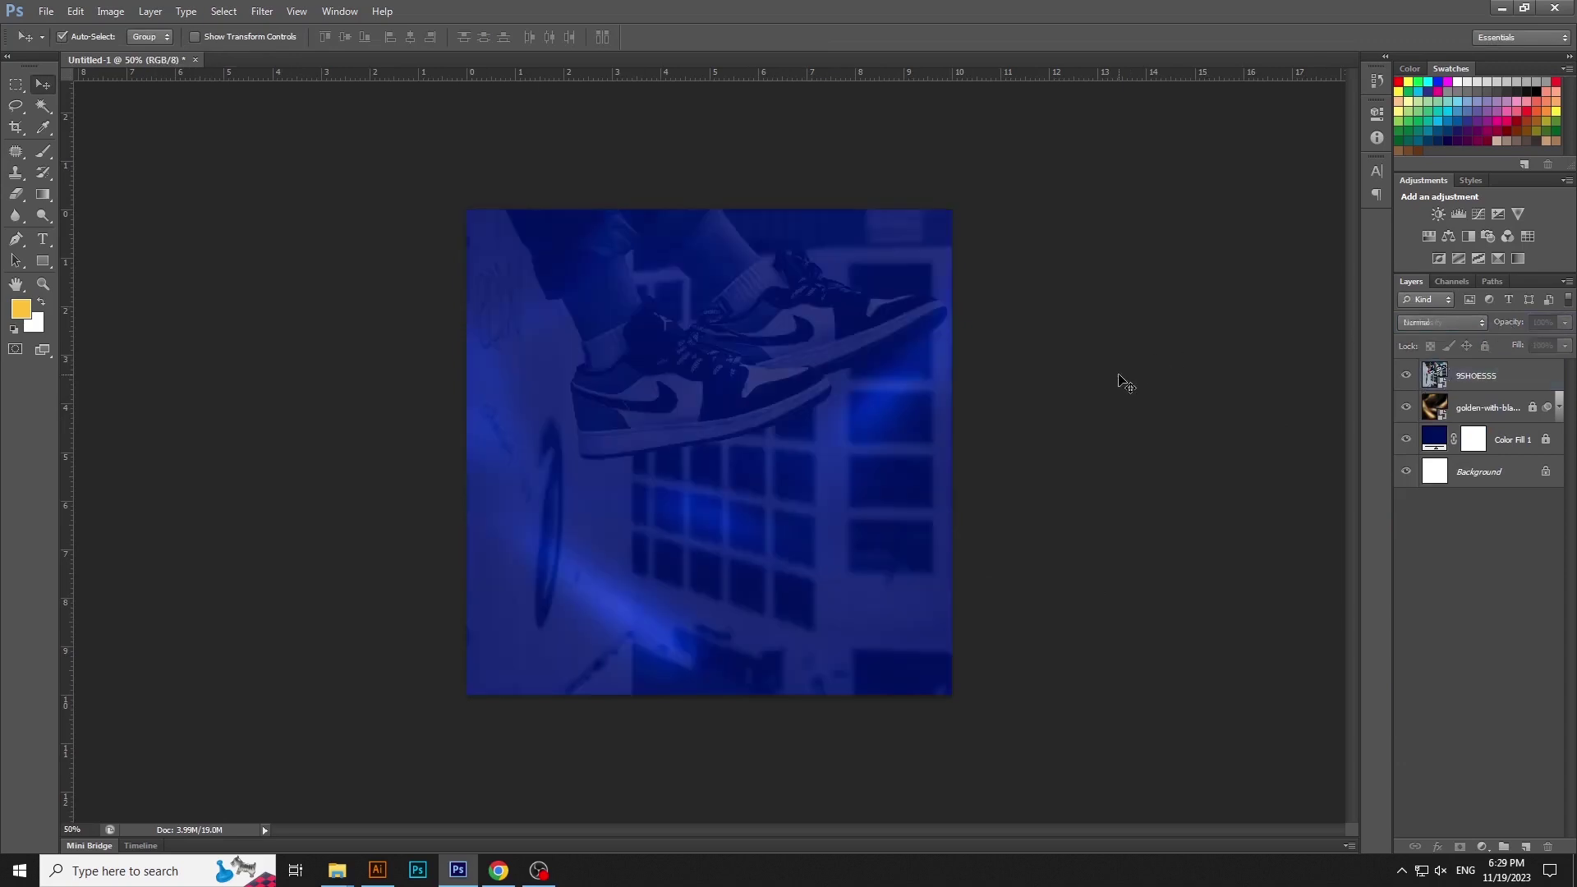
# - Open SHAPES.psd from New folder (24) and bring its white torn-edge shape into the poster document
pyautogui.moveTo(337, 870)
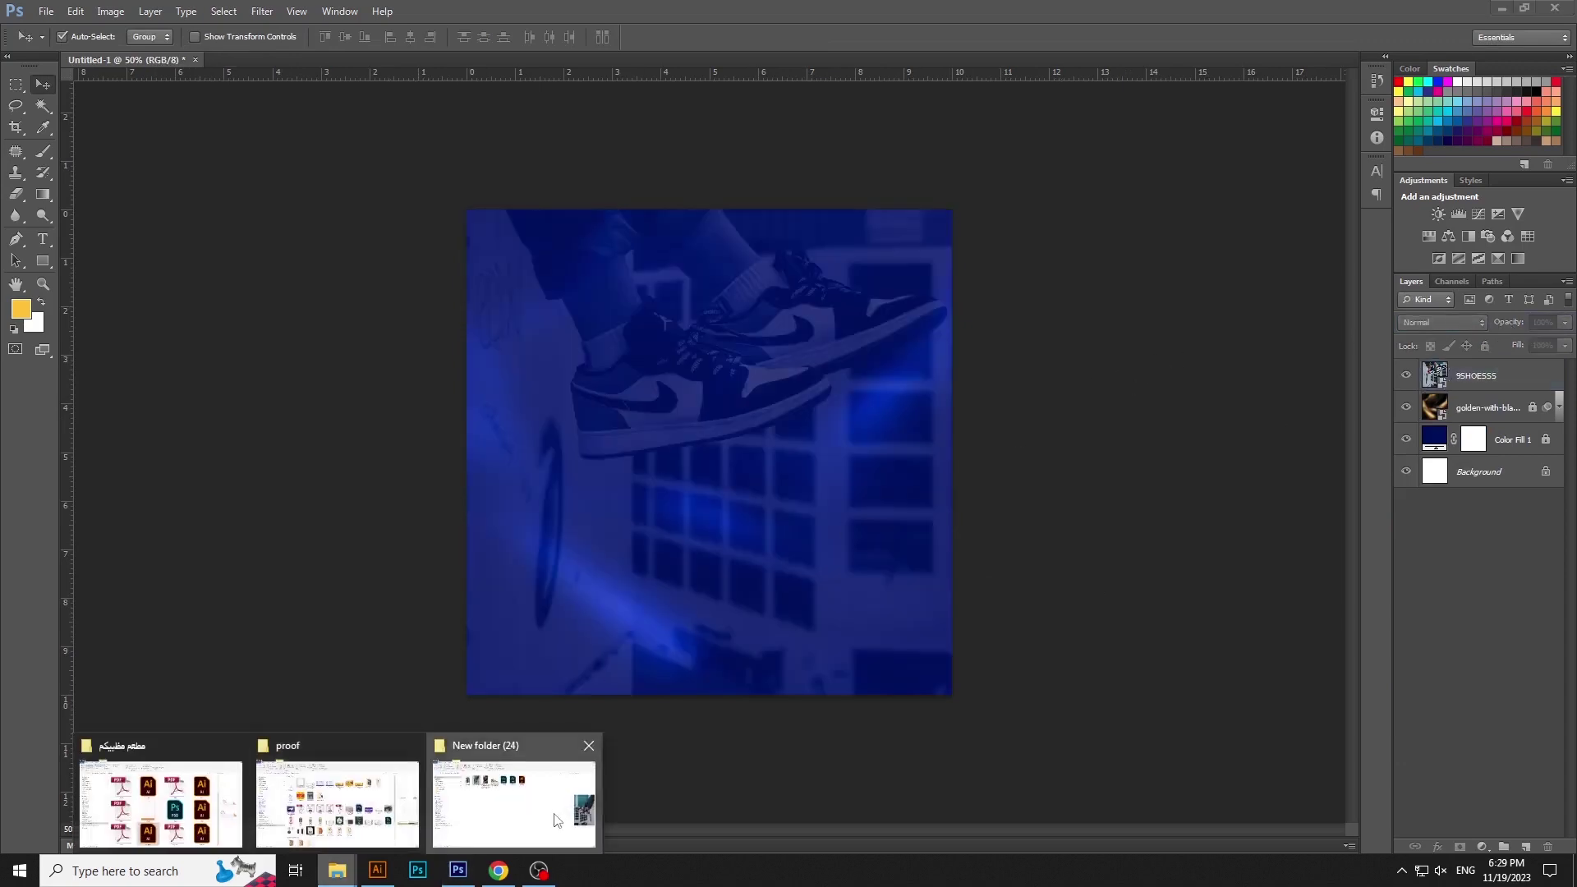
pyautogui.click(525, 801)
pyautogui.doubleClick(673, 193)
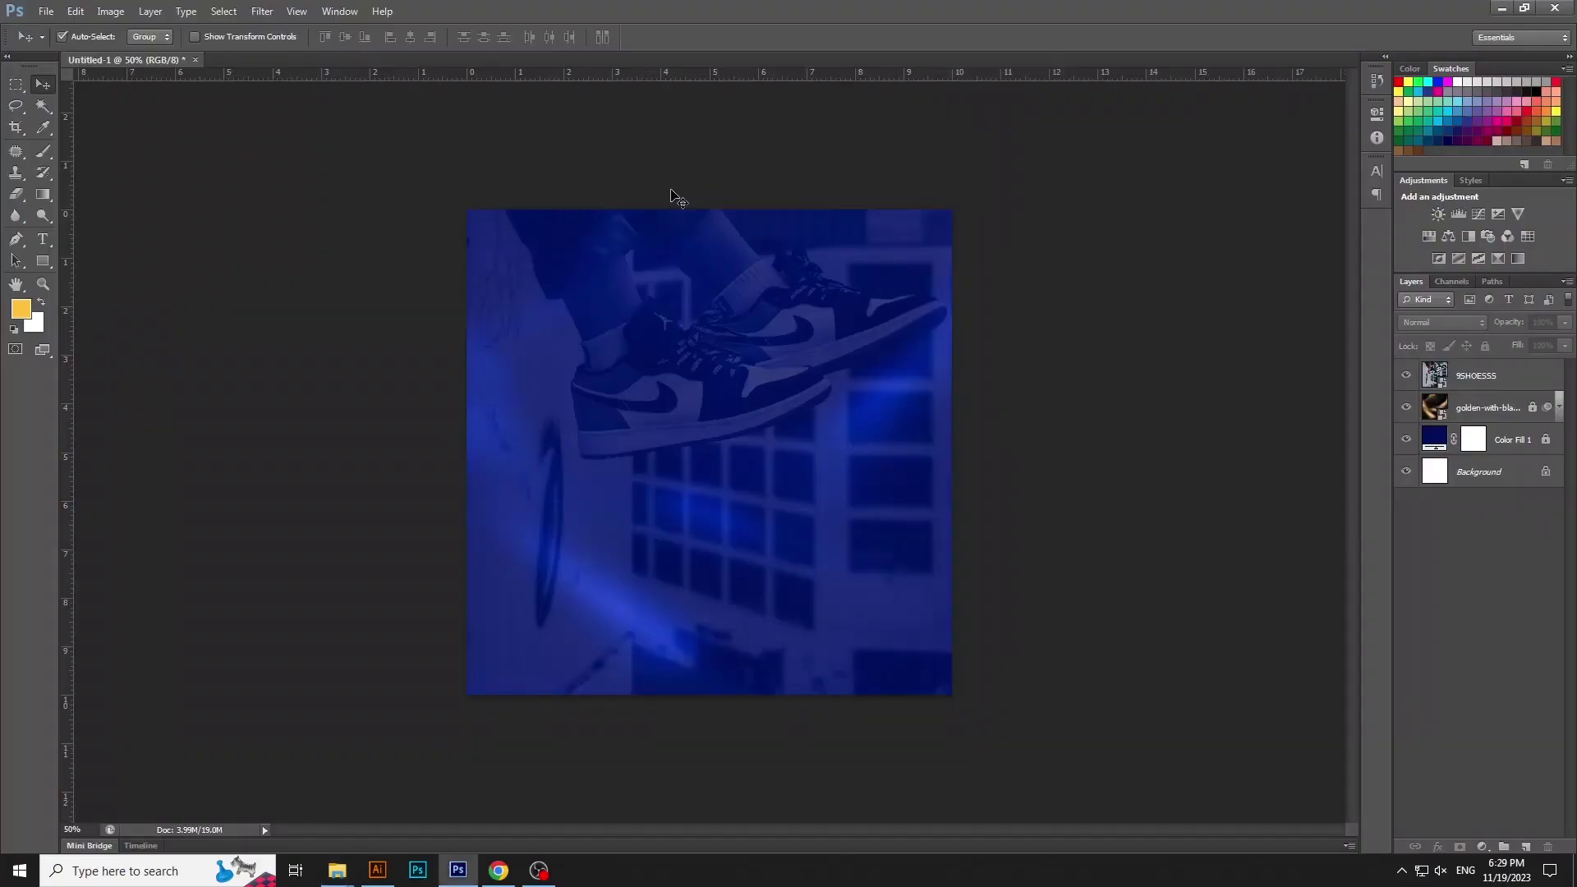
pyautogui.moveTo(748, 536); pyautogui.dragTo(773, 349)
# - Scale the torn-edge shape to about 60% and move it up to cover the canvas's upper part
pyautogui.hotkey('ctrl', 't')
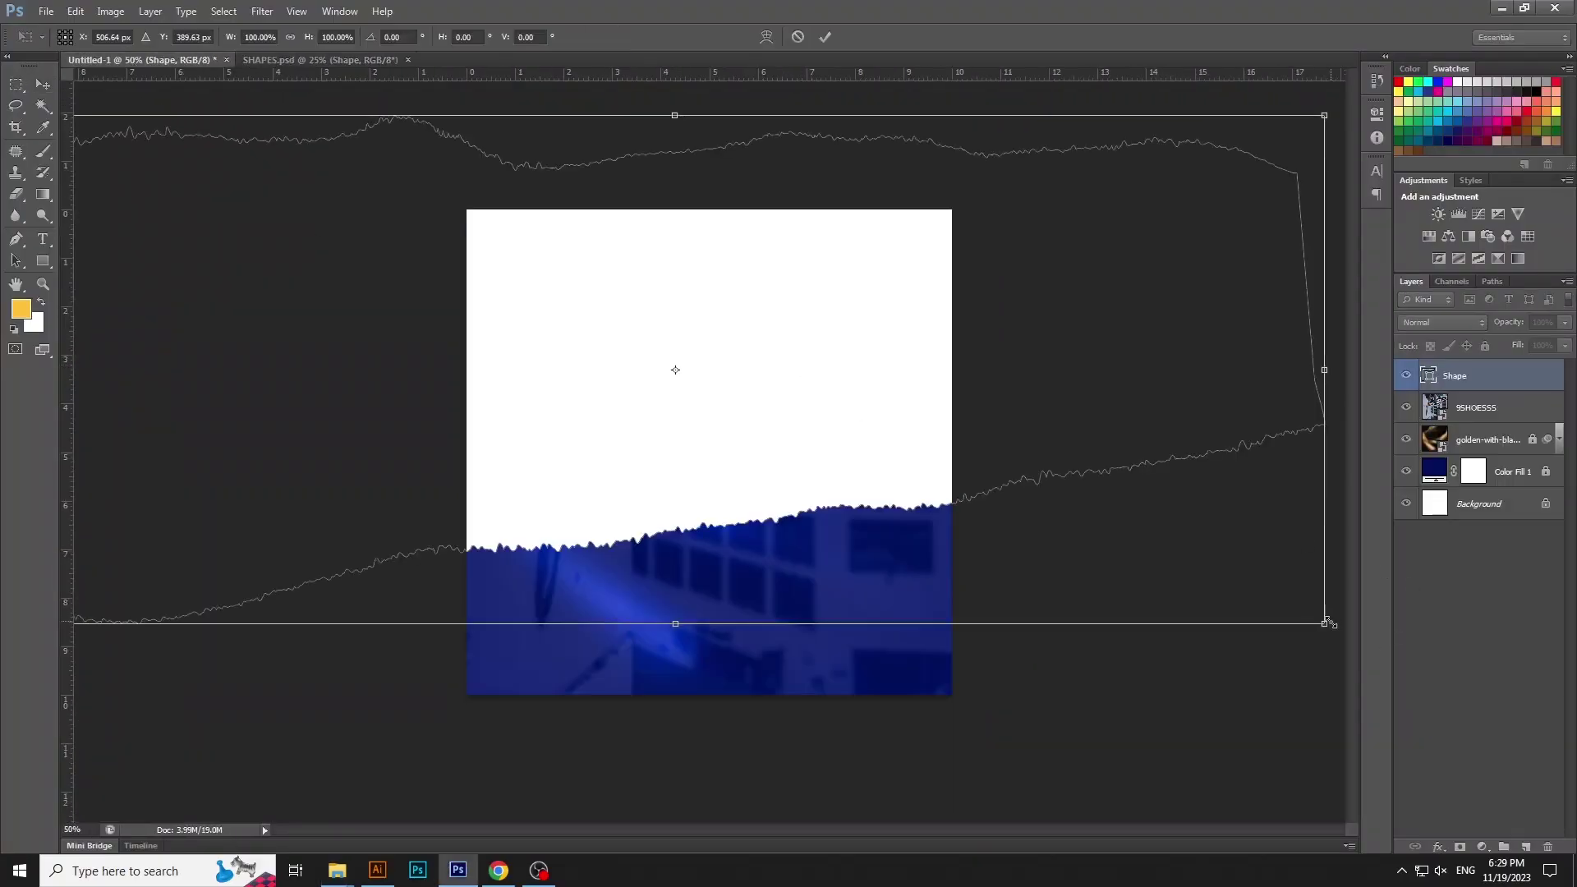
pyautogui.moveTo(1328, 623); pyautogui.dragTo(1060, 525)
pyautogui.moveTo(868, 416); pyautogui.dragTo(856, 280)
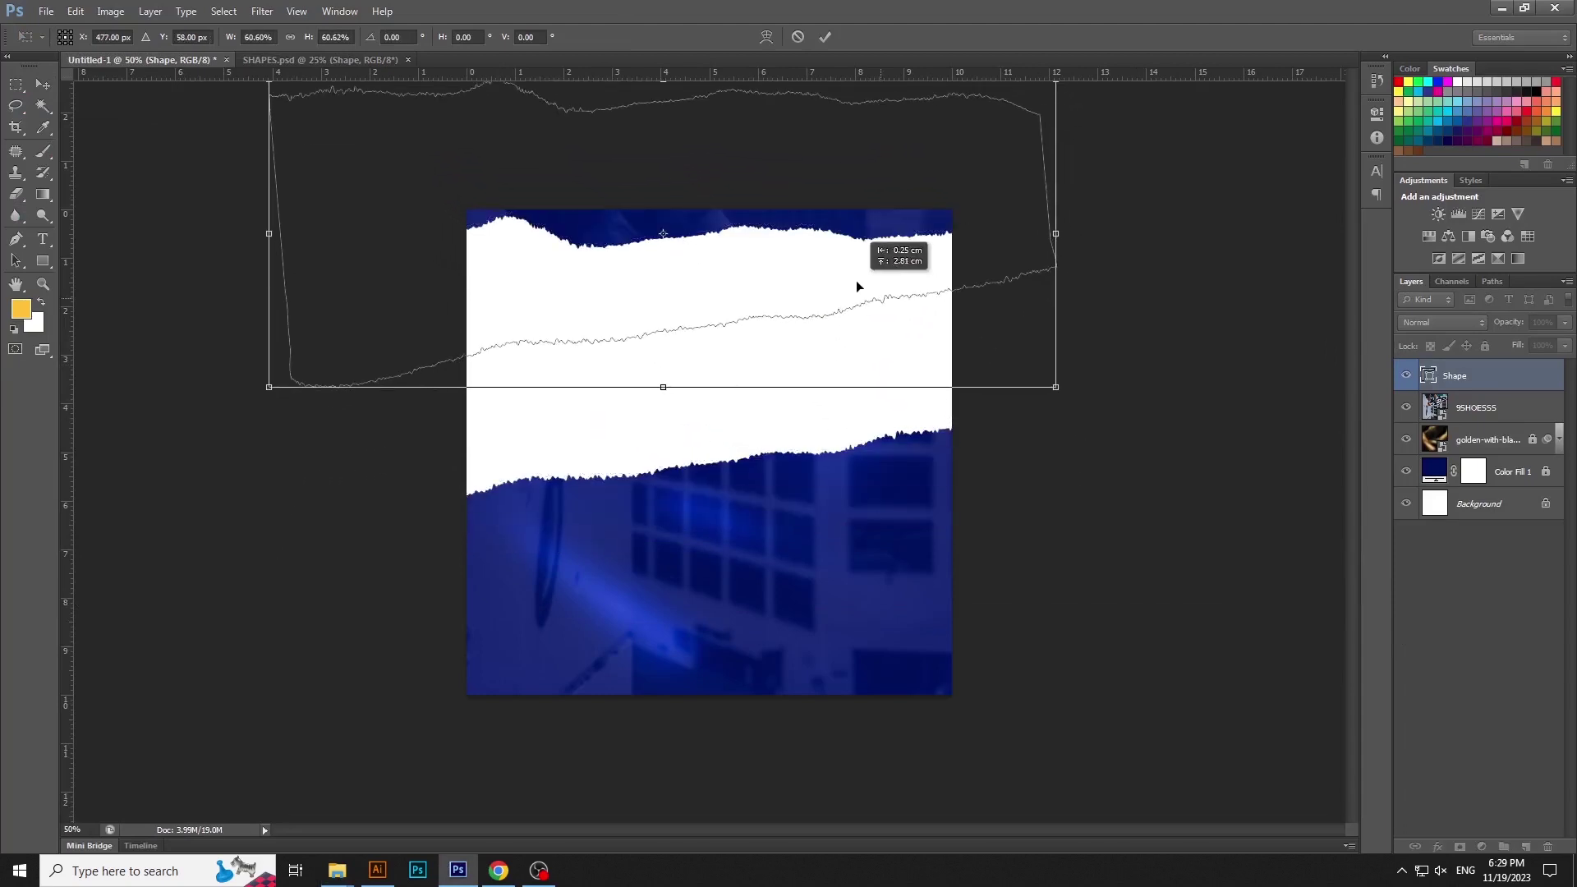
pyautogui.press('Escape')
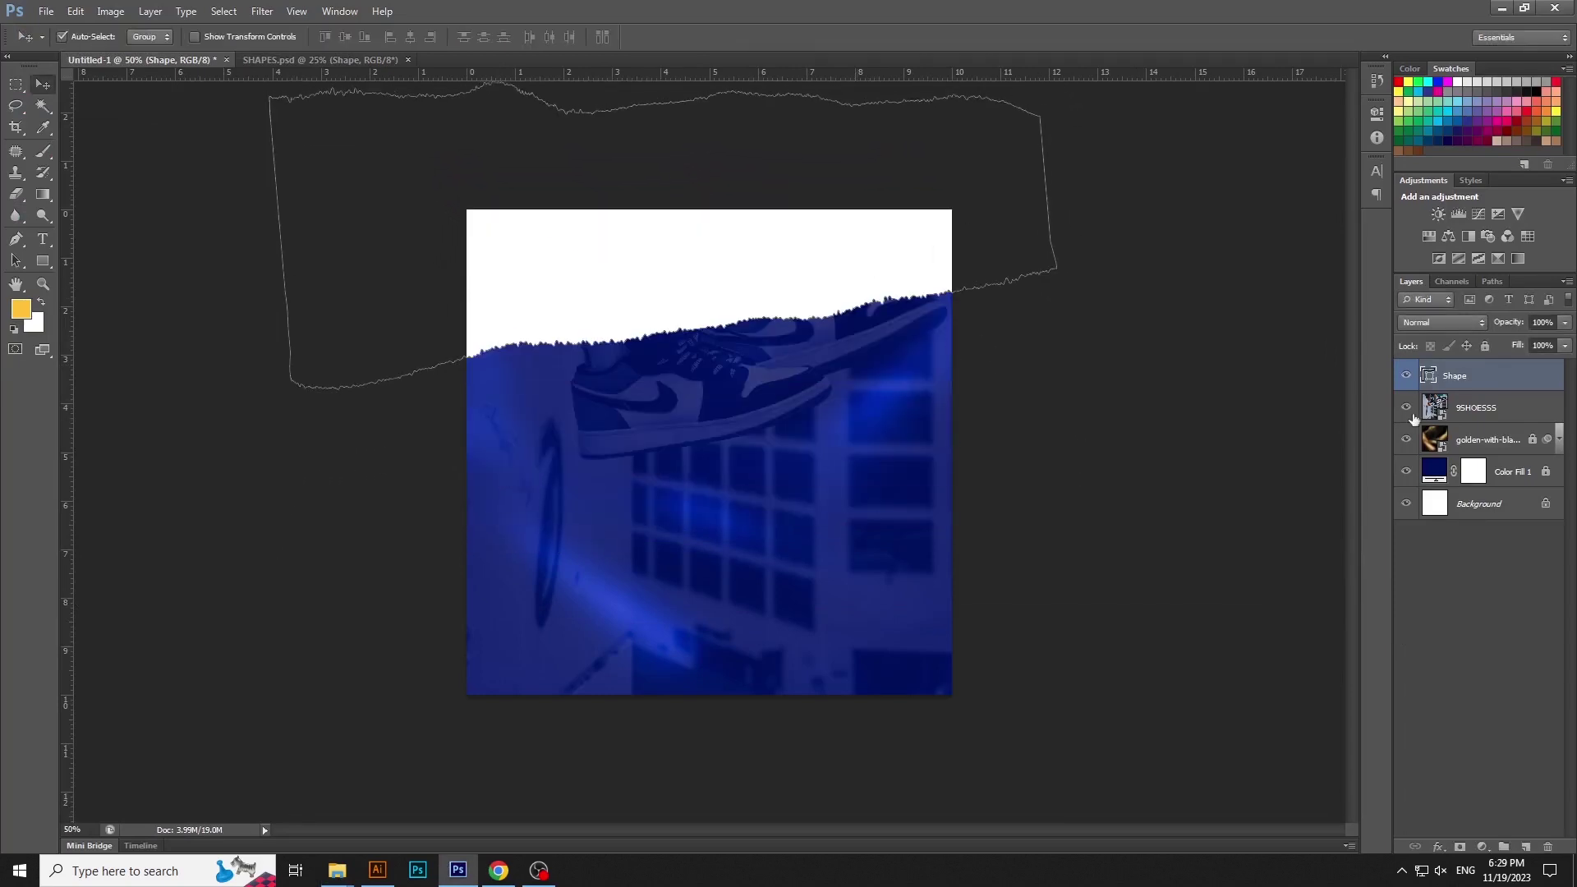
# - Rescale the 9SHOESSS photo slightly to about 29.76%, keeping the canvas covered, and reselect the Shape layer
pyautogui.click(1414, 417)
pyautogui.hotkey('ctrl', 't')
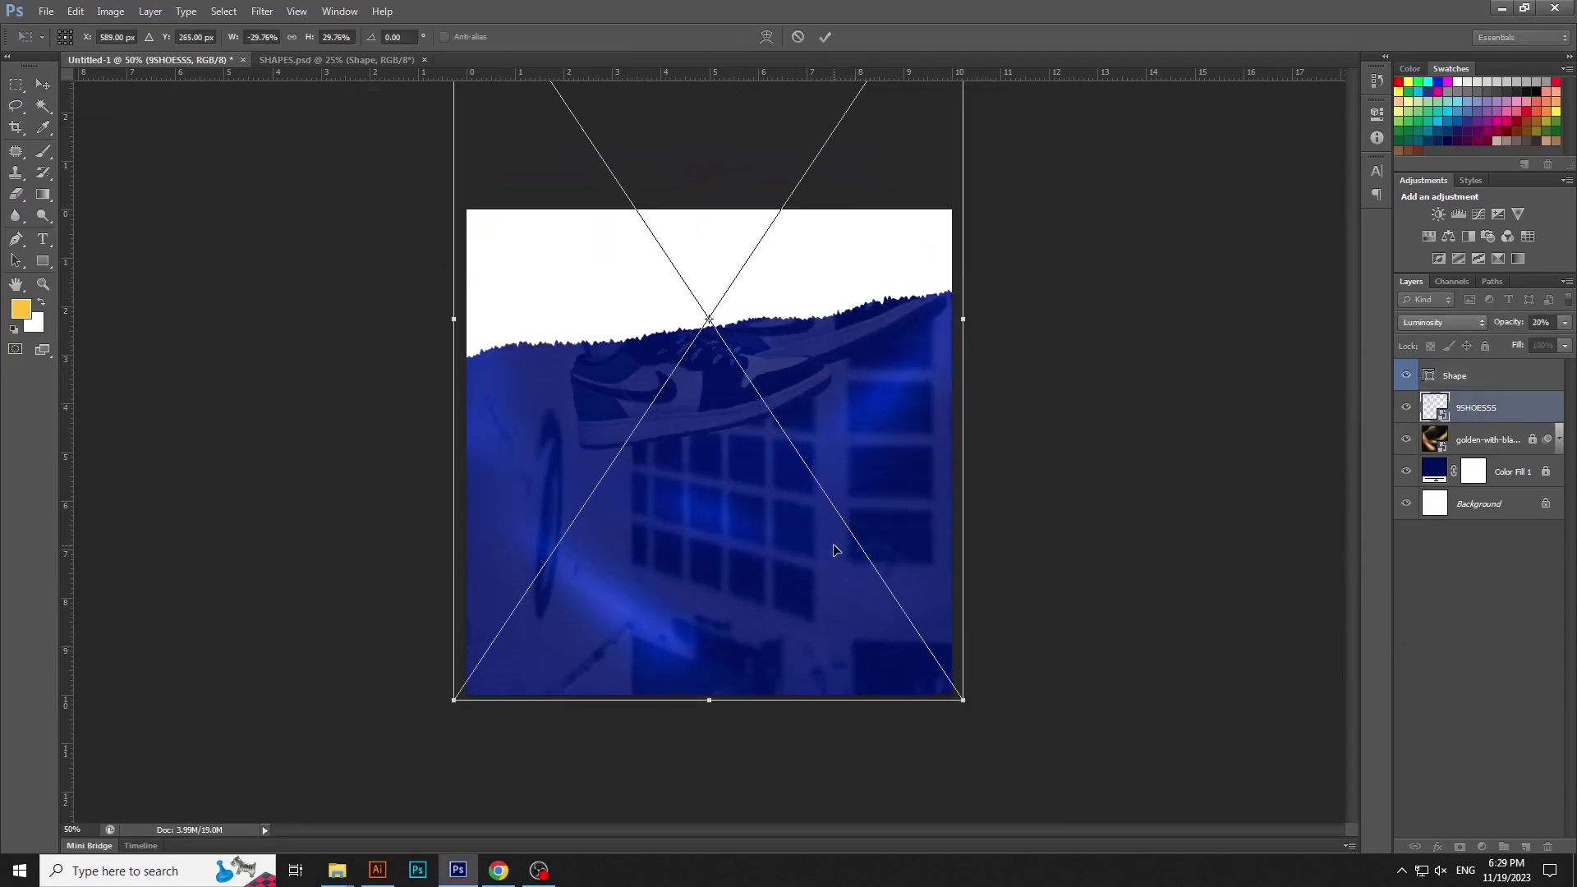
pyautogui.press('Escape')
pyautogui.hotkey('alt', ']')
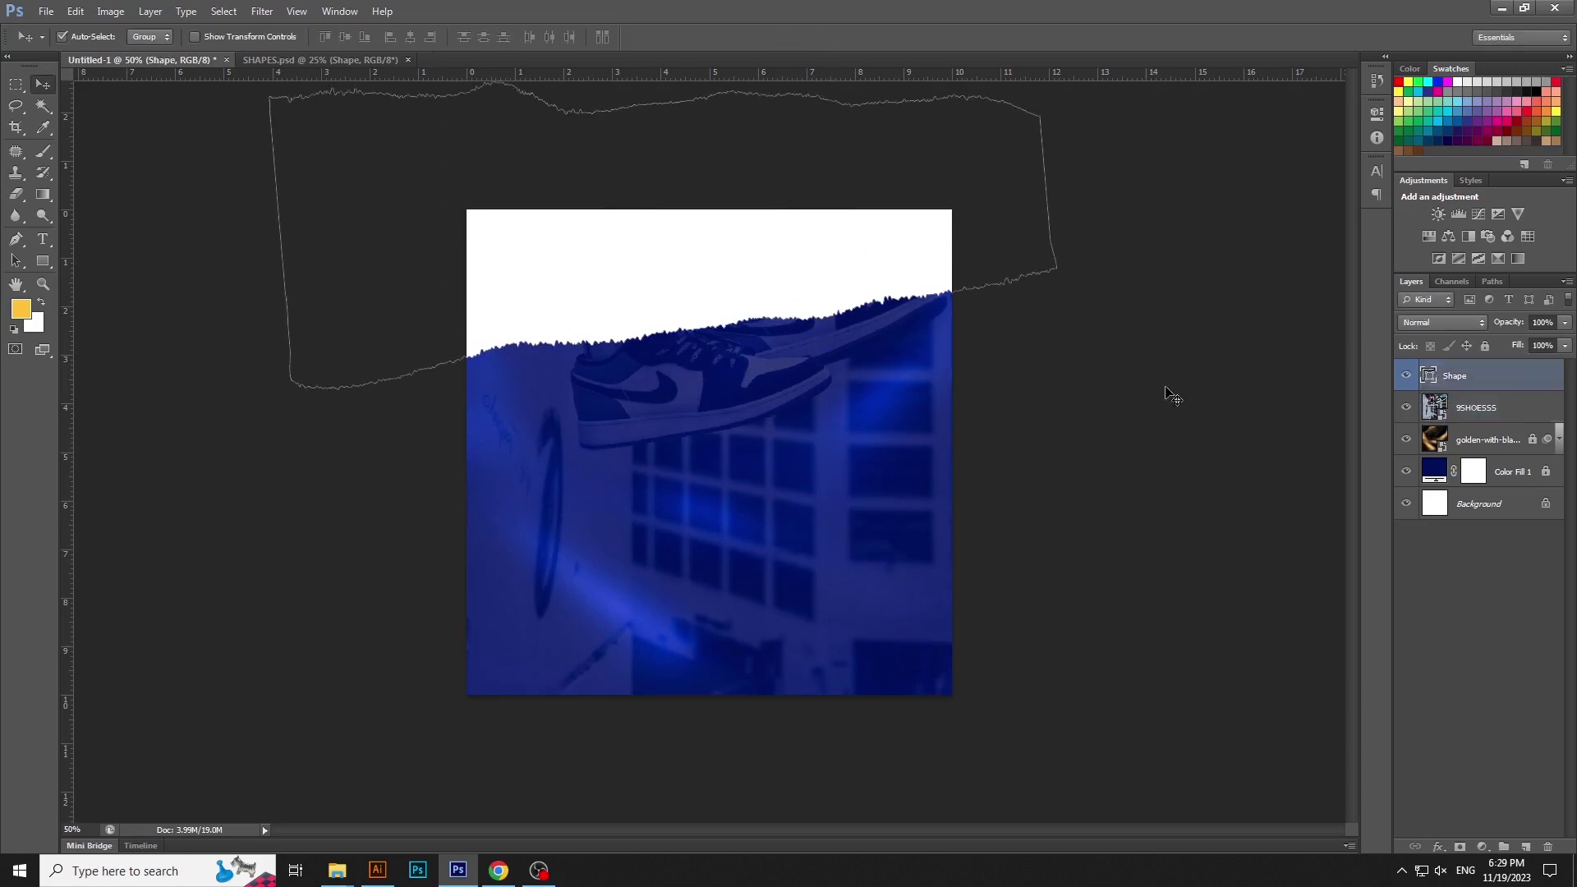
# - Recolour the torn-edge shape to #fe3e79 and set its blend mode to Overlay
pyautogui.doubleClick(1433, 376)
pyautogui.doubleClick(1361, 819)
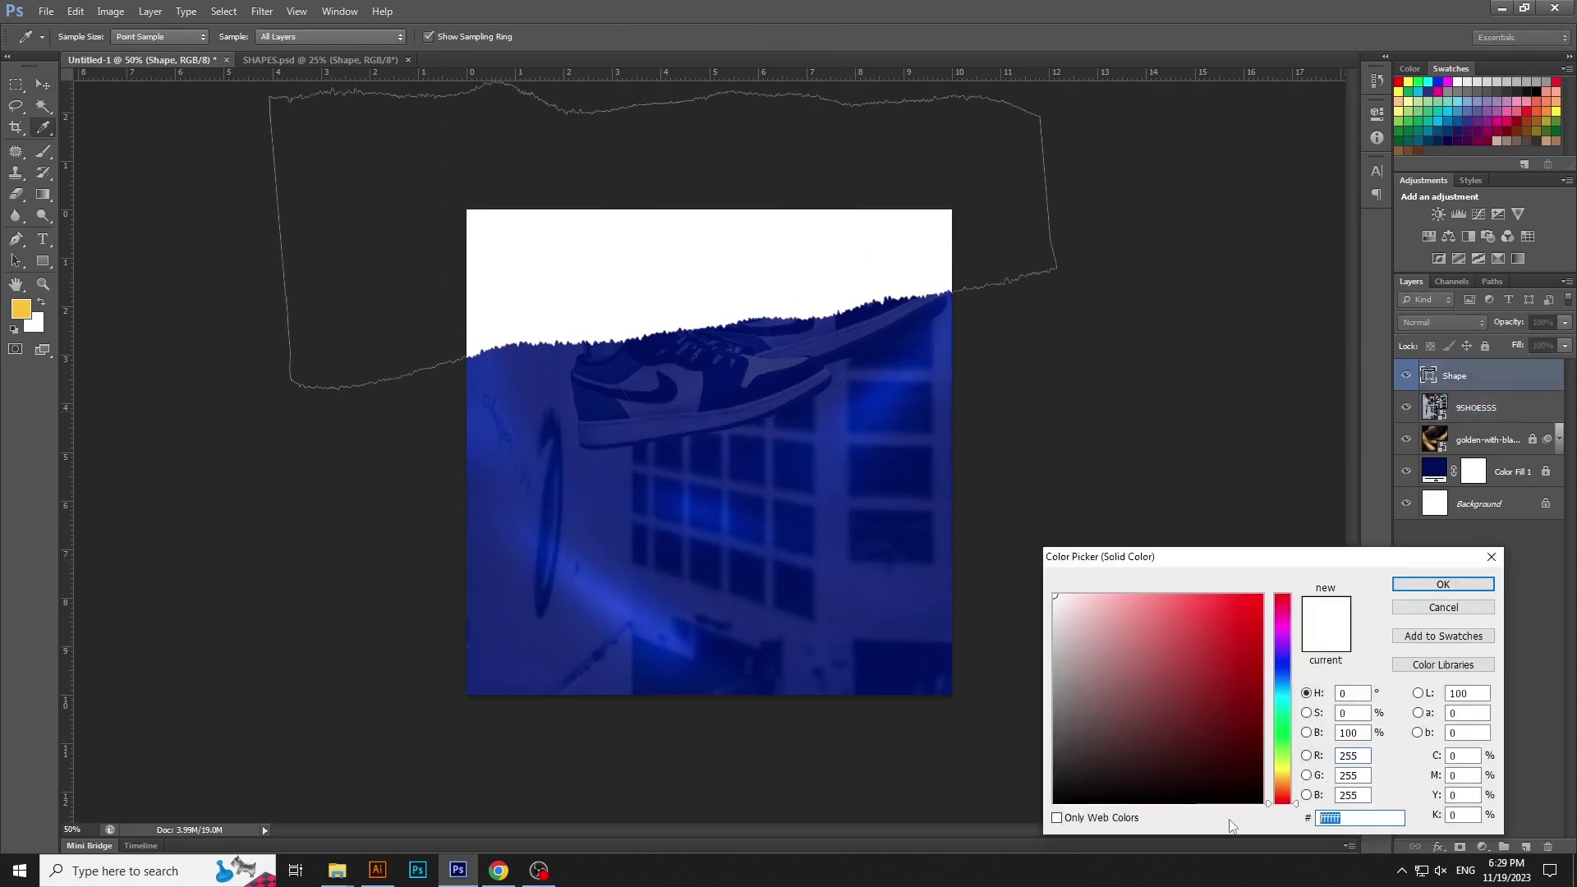
pyautogui.write('fe3e7')
pyautogui.write('b')
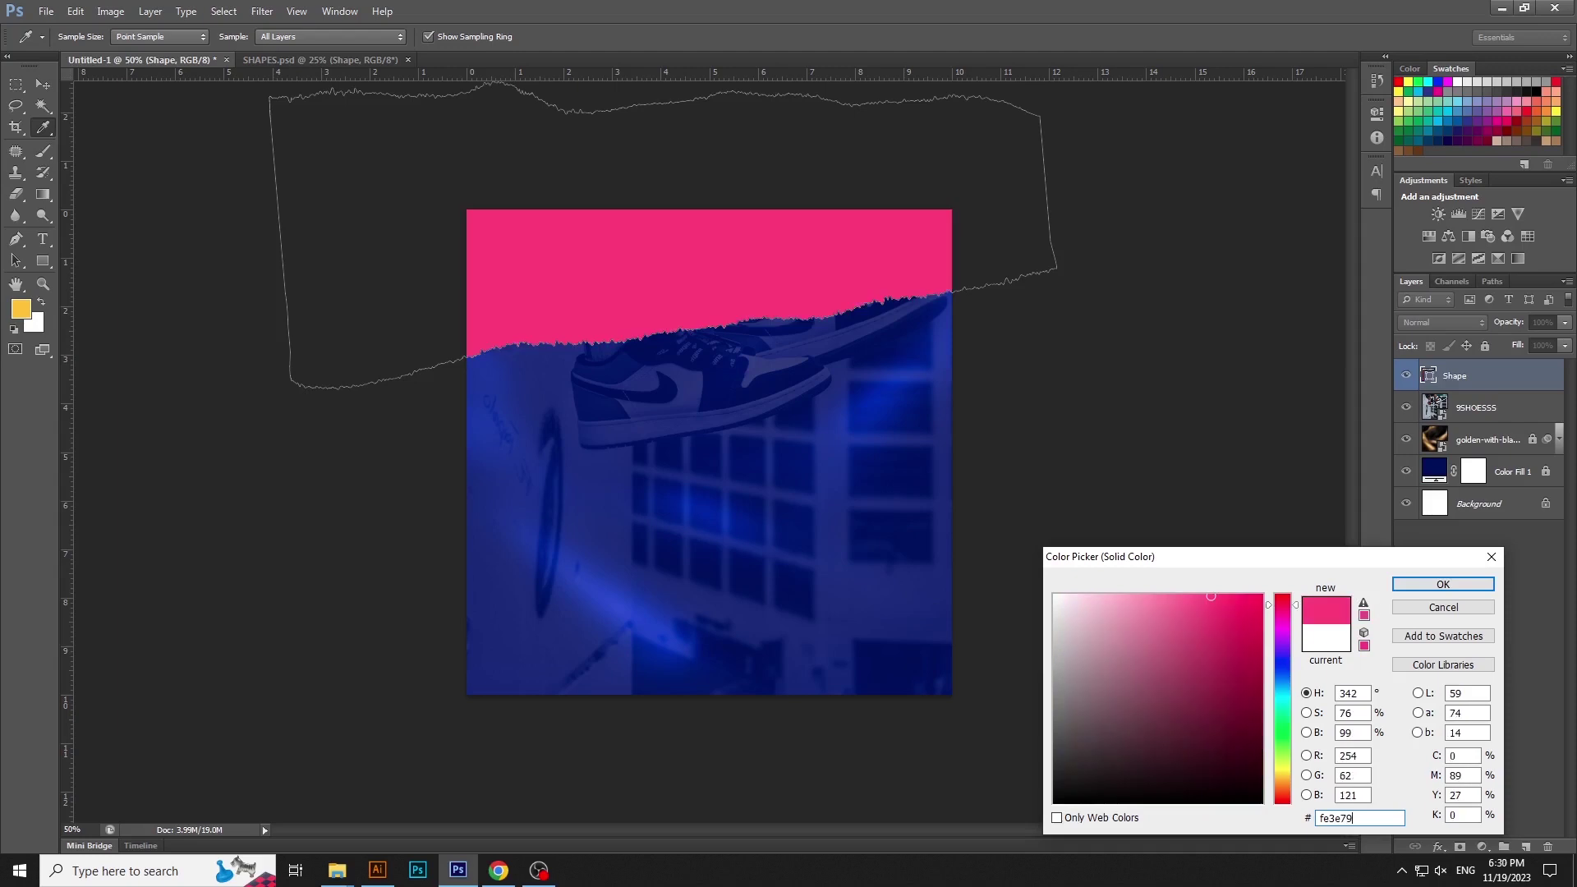
pyautogui.press('Return')
pyautogui.click(1446, 327)
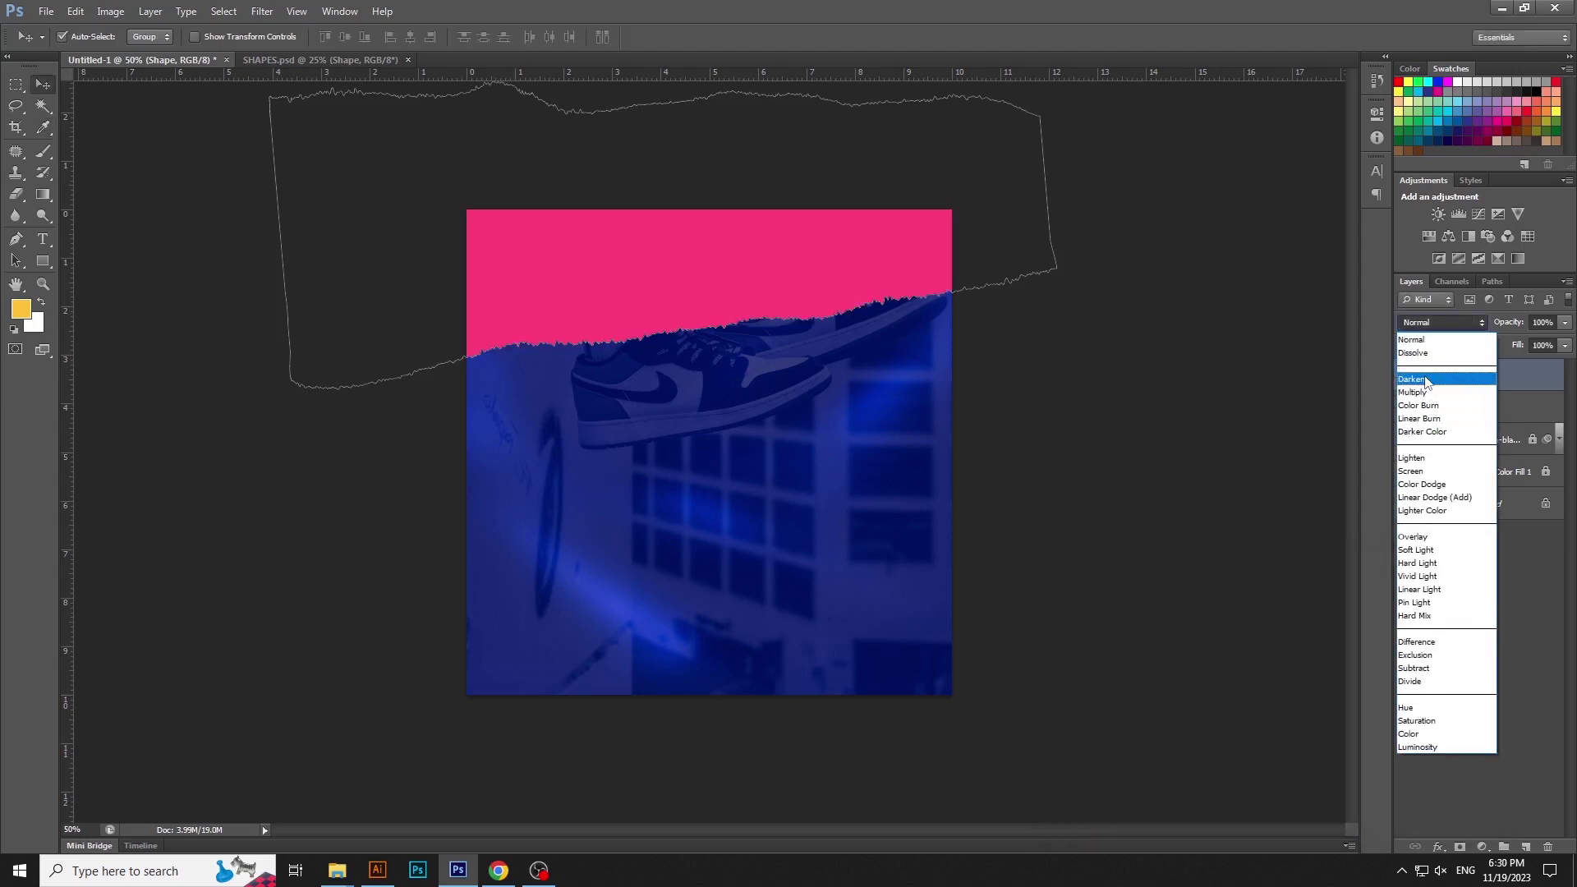
pyautogui.press('Escape')
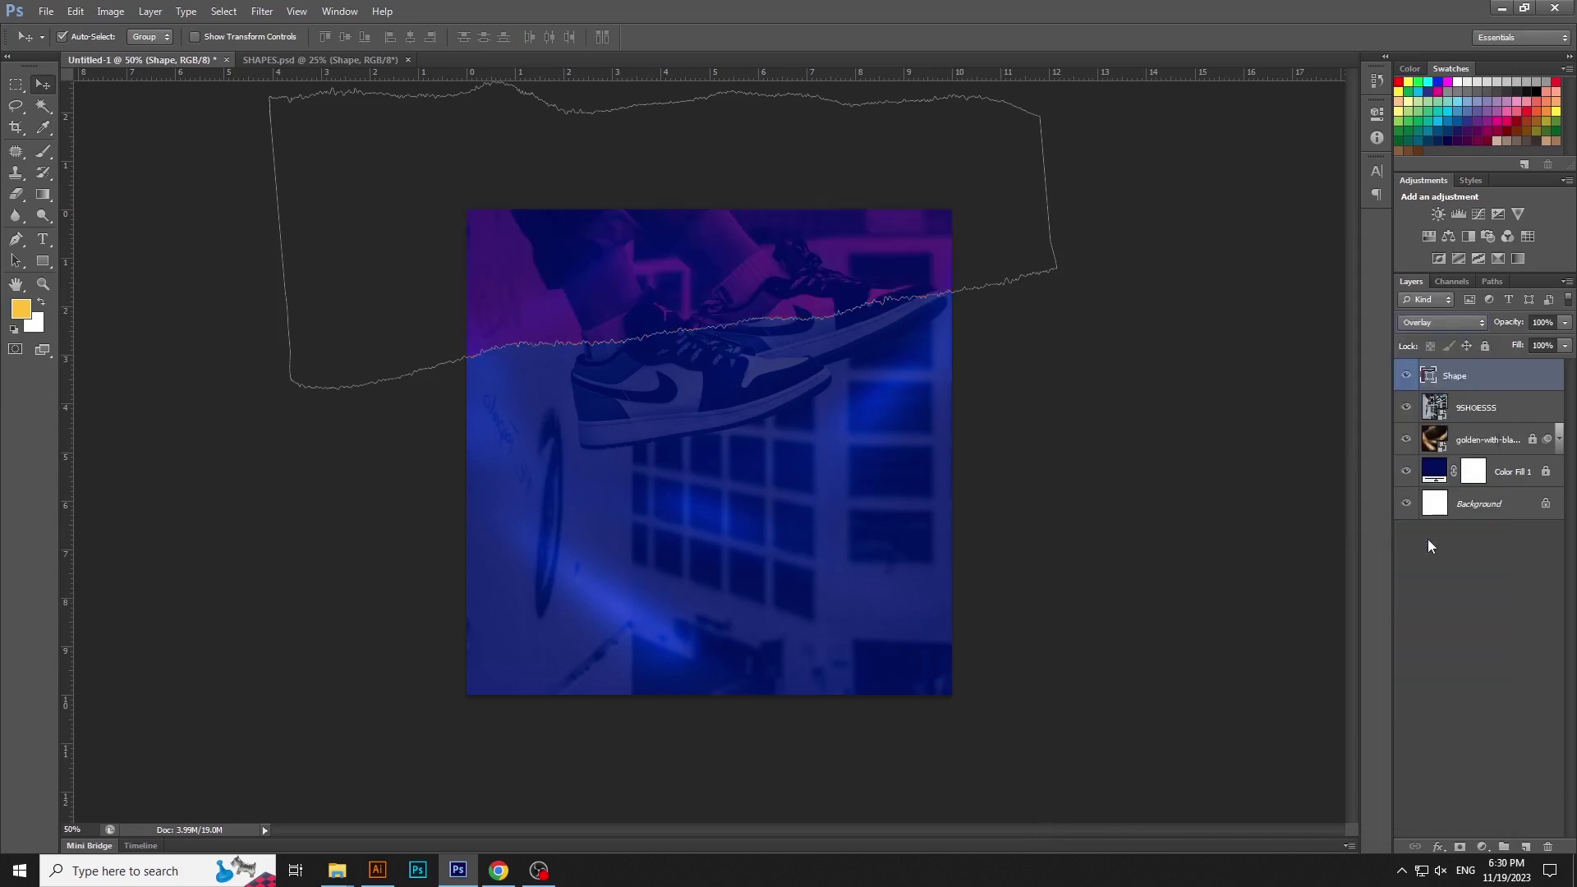
# - Duplicate the pink torn-edge Shape layer and move both copies slightly down together
pyautogui.rightClick(1506, 379)
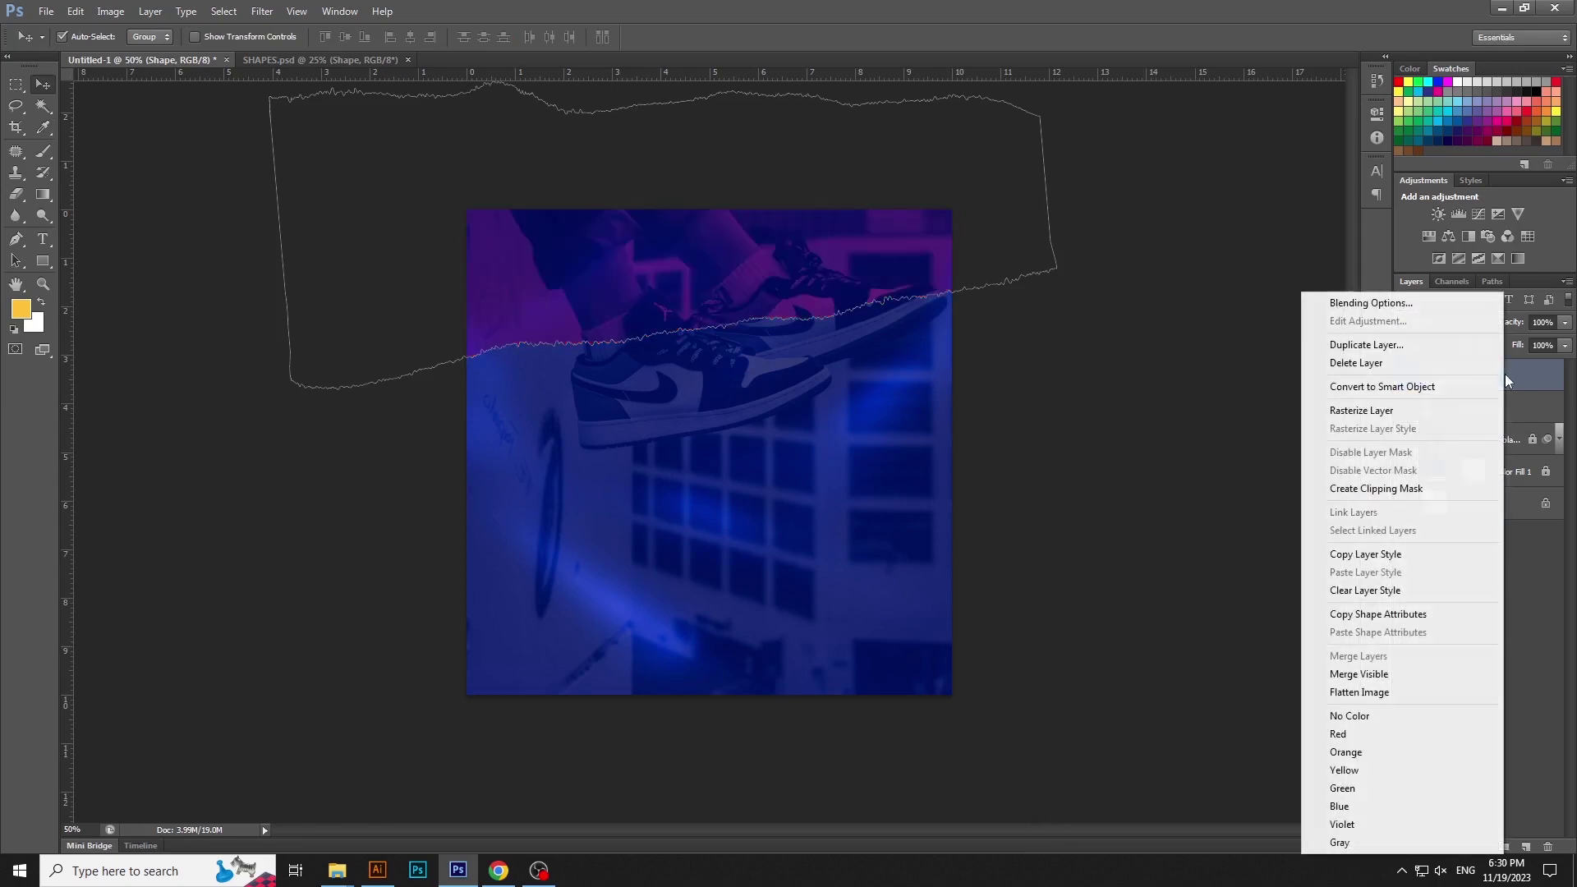
pyautogui.click(1389, 345)
pyautogui.click(929, 272)
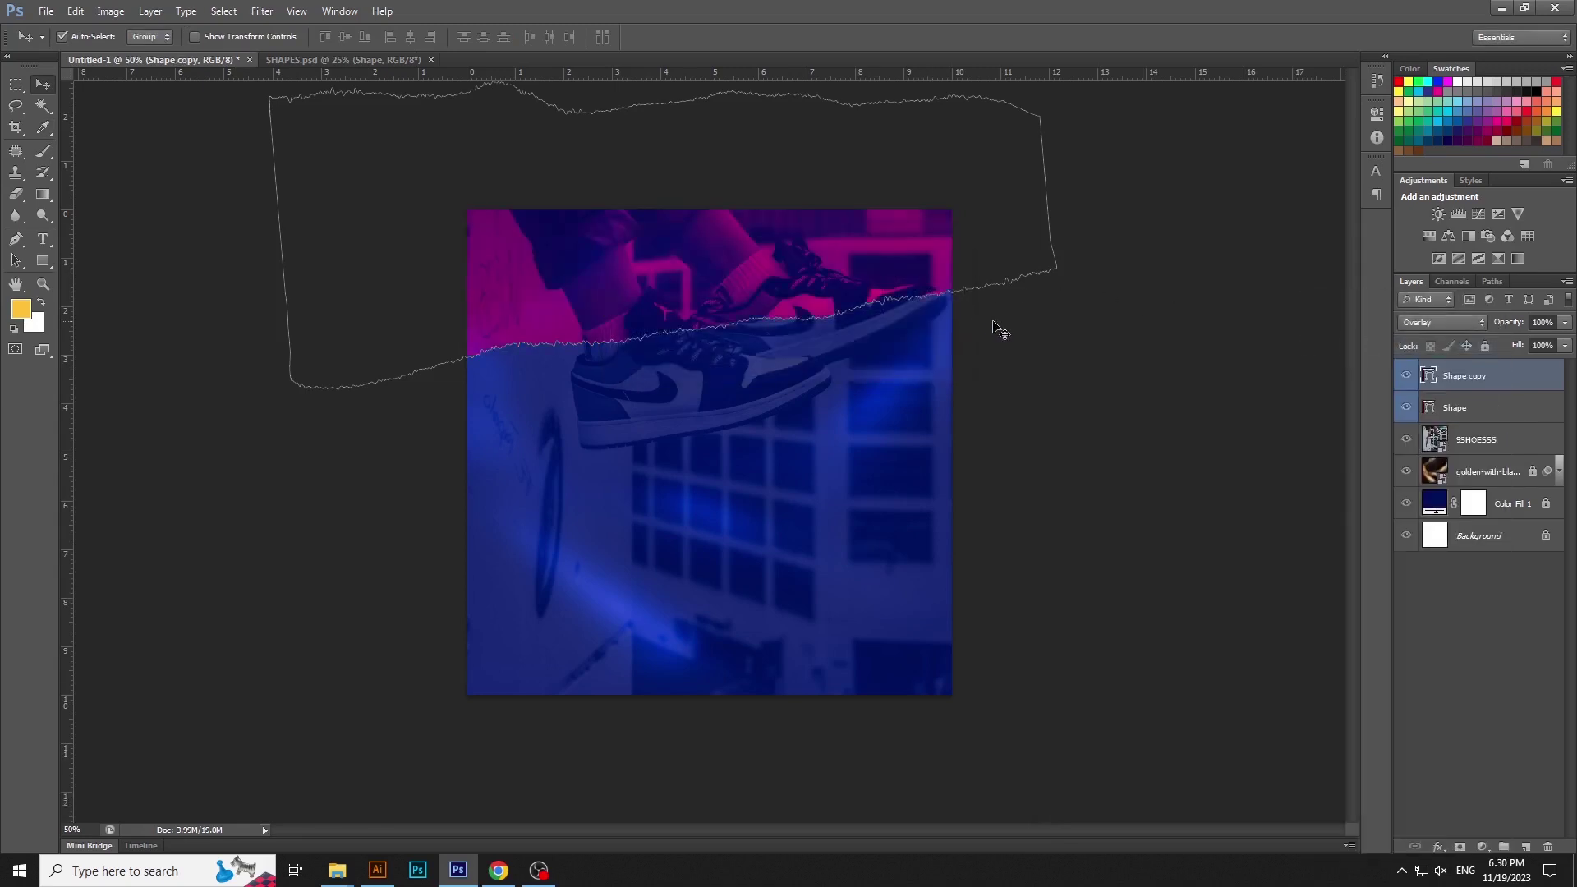
pyautogui.hotkey('shift', 'alt', '[')
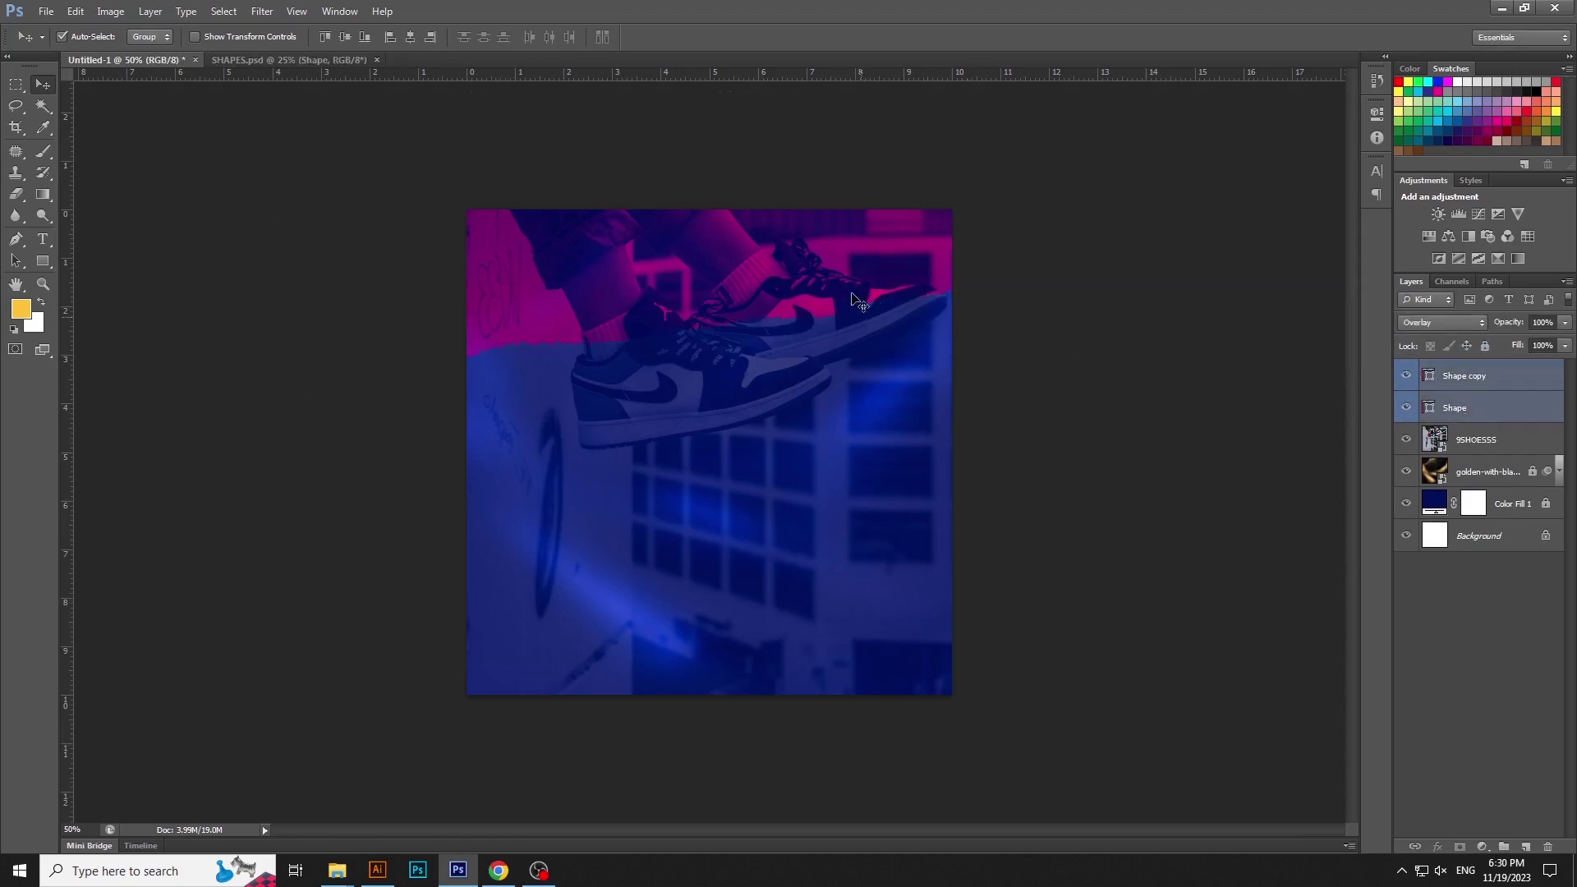
pyautogui.hotkey('ctrl', 't')
pyautogui.press('Return')
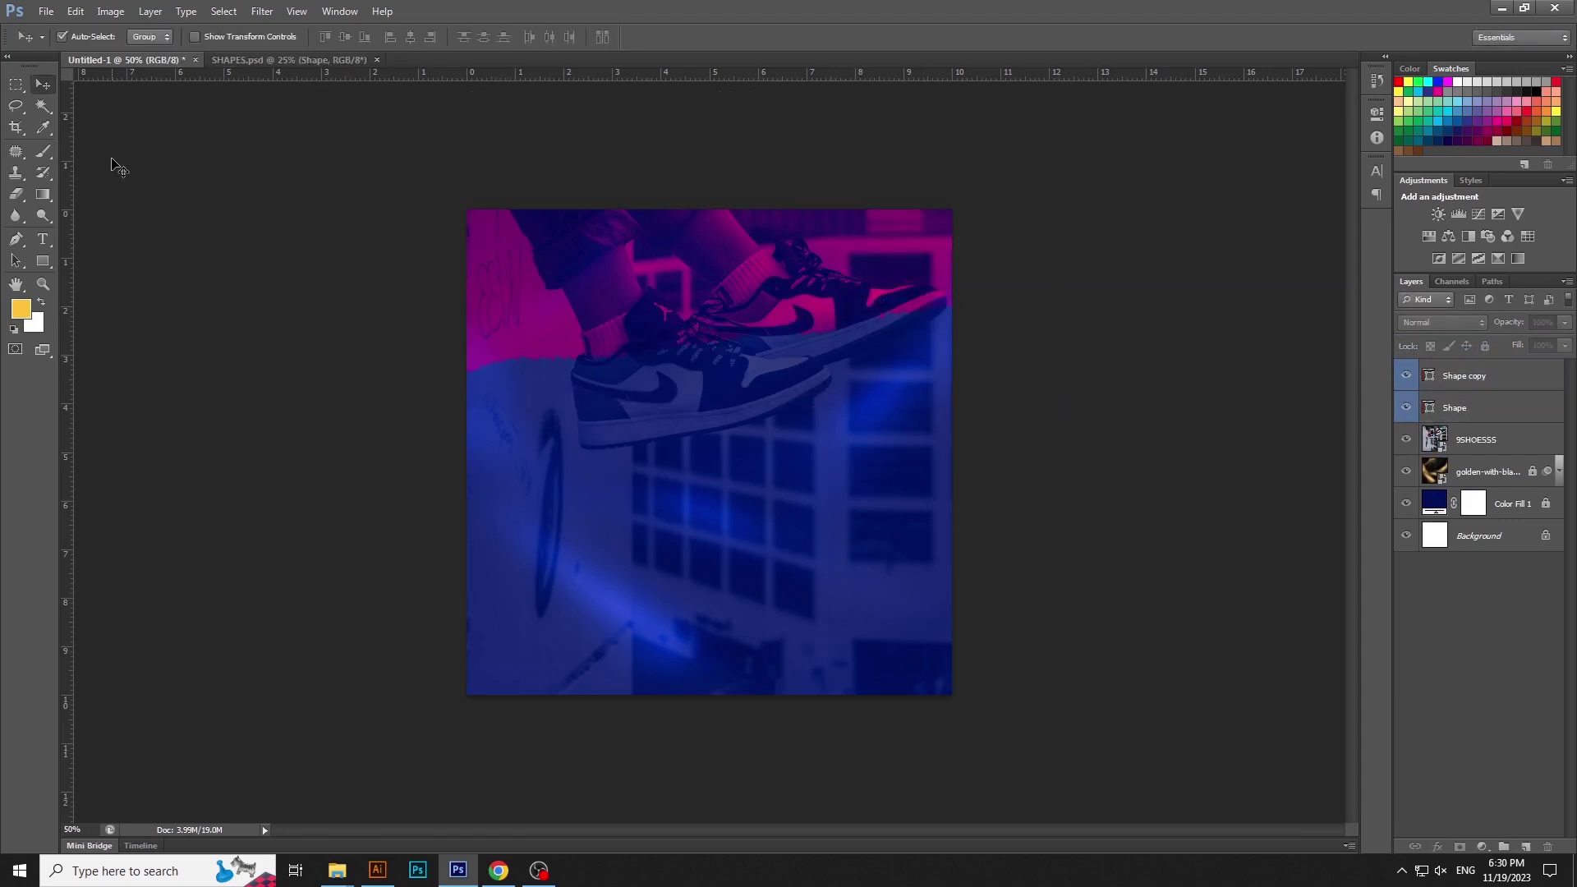
# - Add the text LATEST COLLECTION in yellow #ffc311 and place it over the upper-left pink area of the poster
pyautogui.click(43, 240)
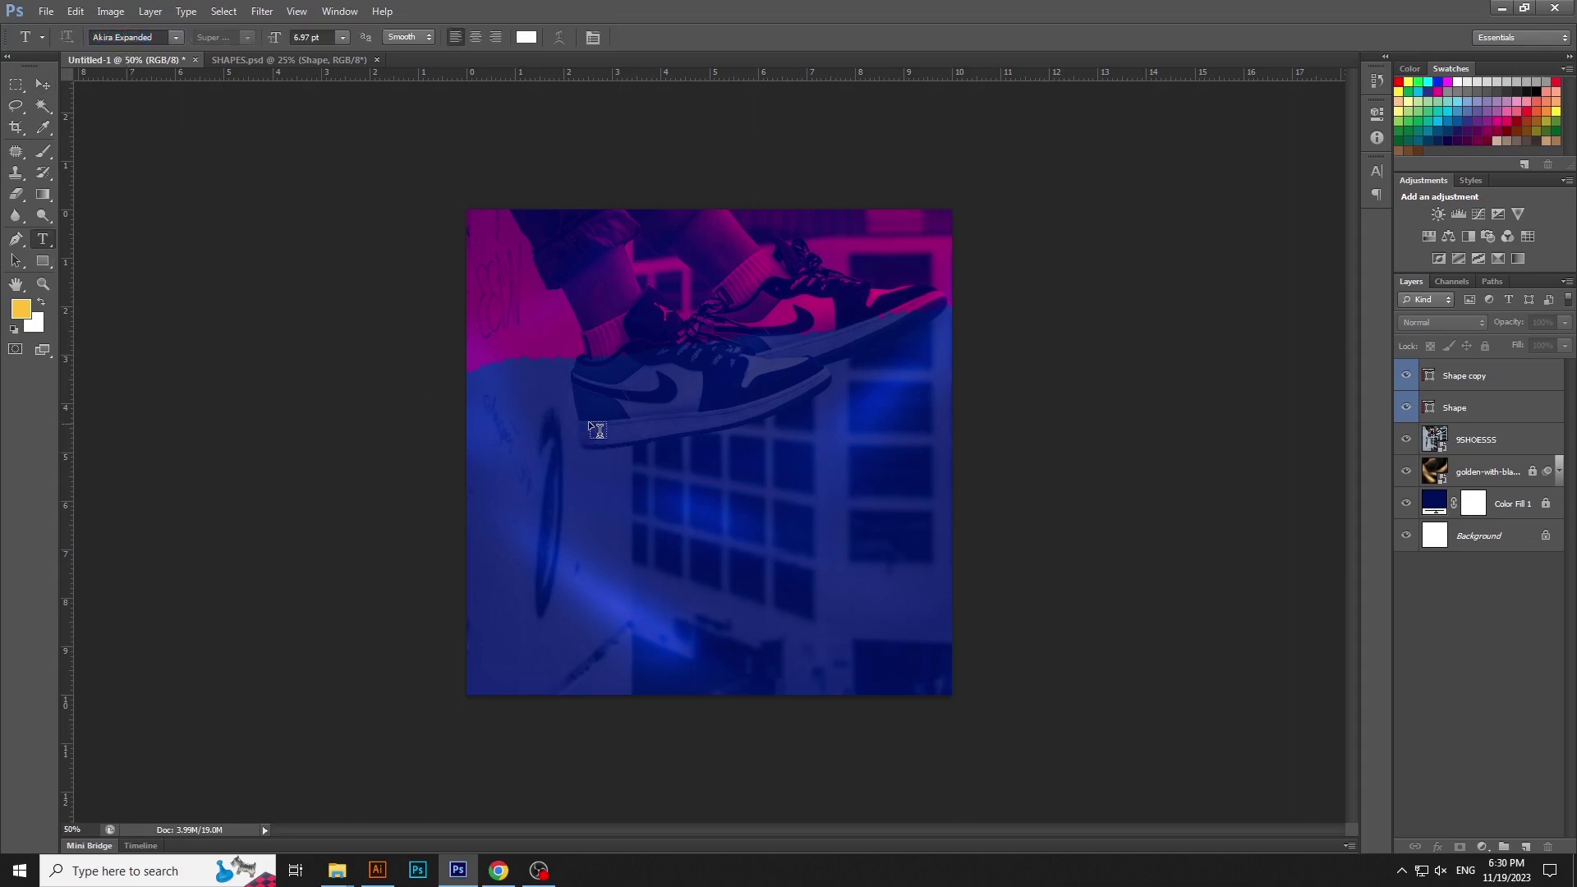
pyautogui.click(616, 430)
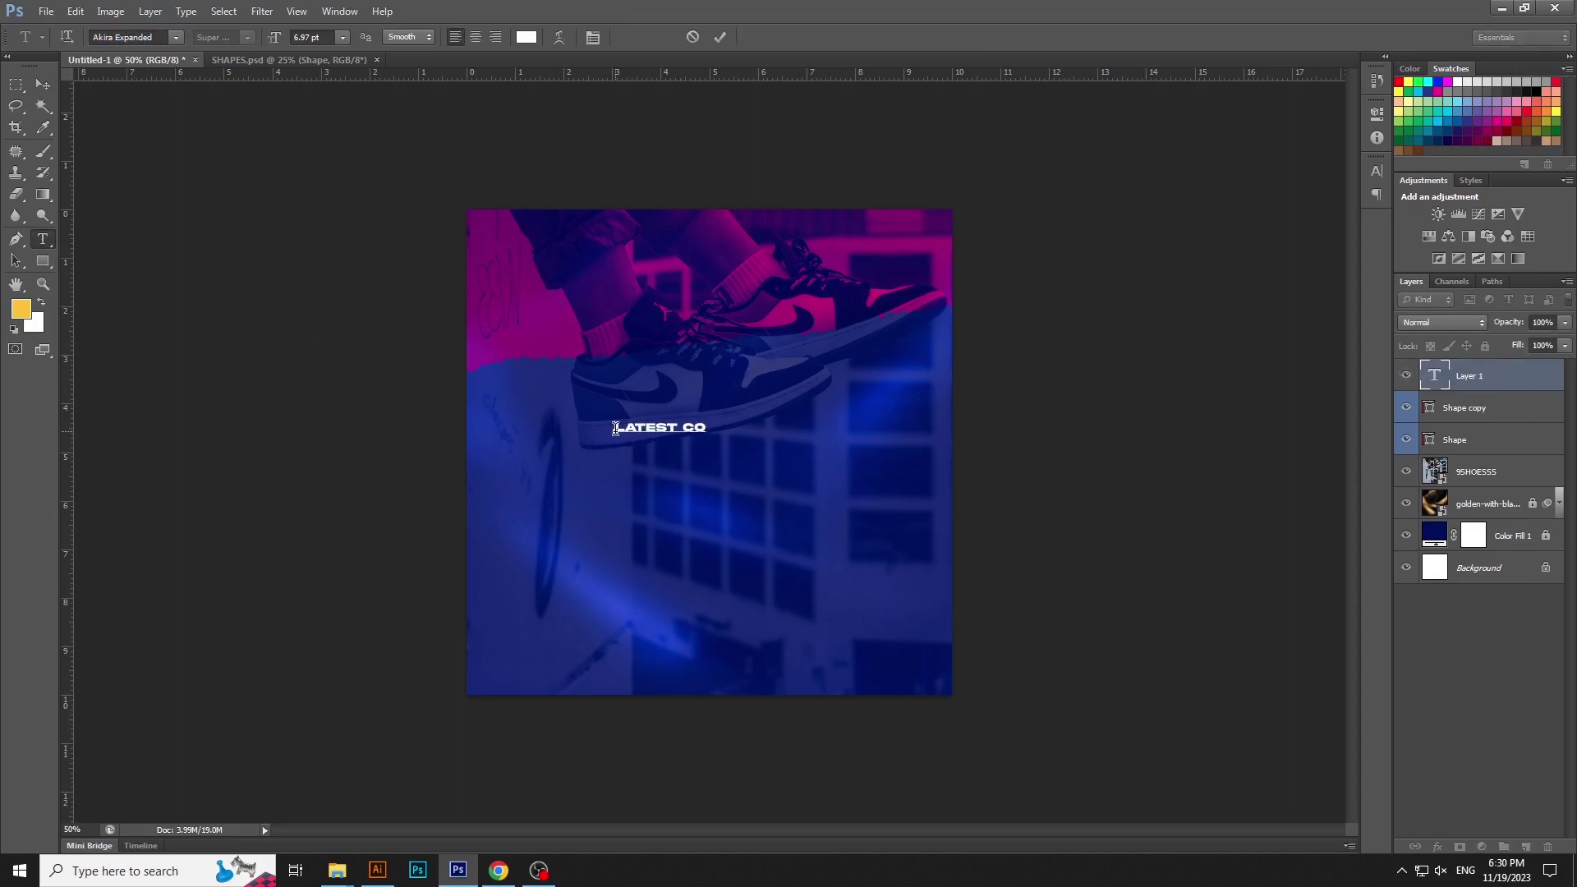
pyautogui.hotkey('ctrl', 'a')
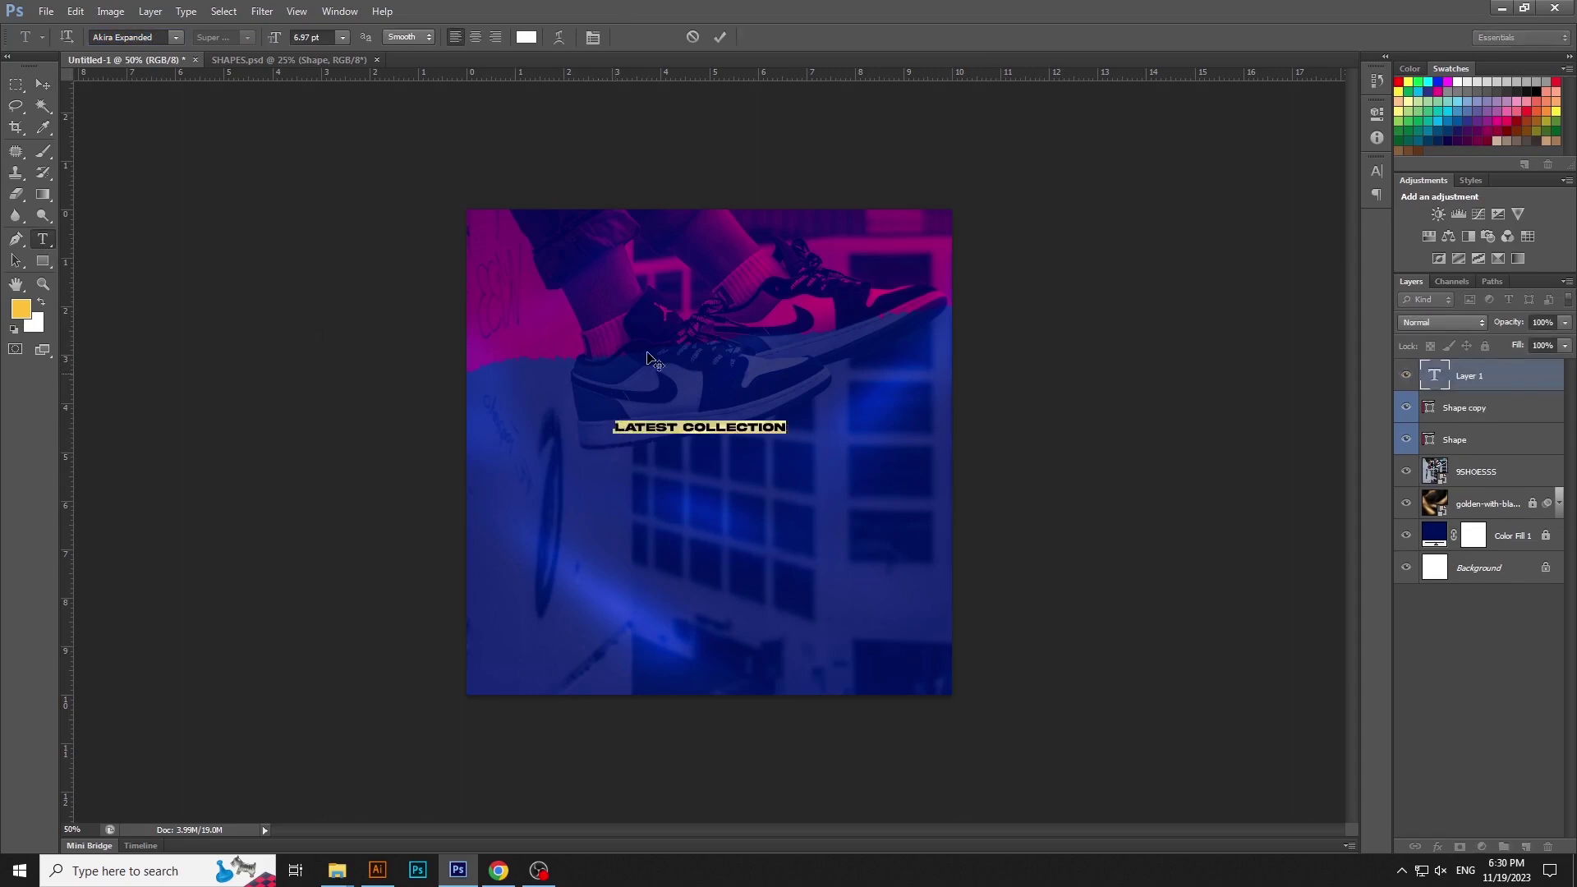
pyautogui.click(537, 43)
pyautogui.click(20, 308)
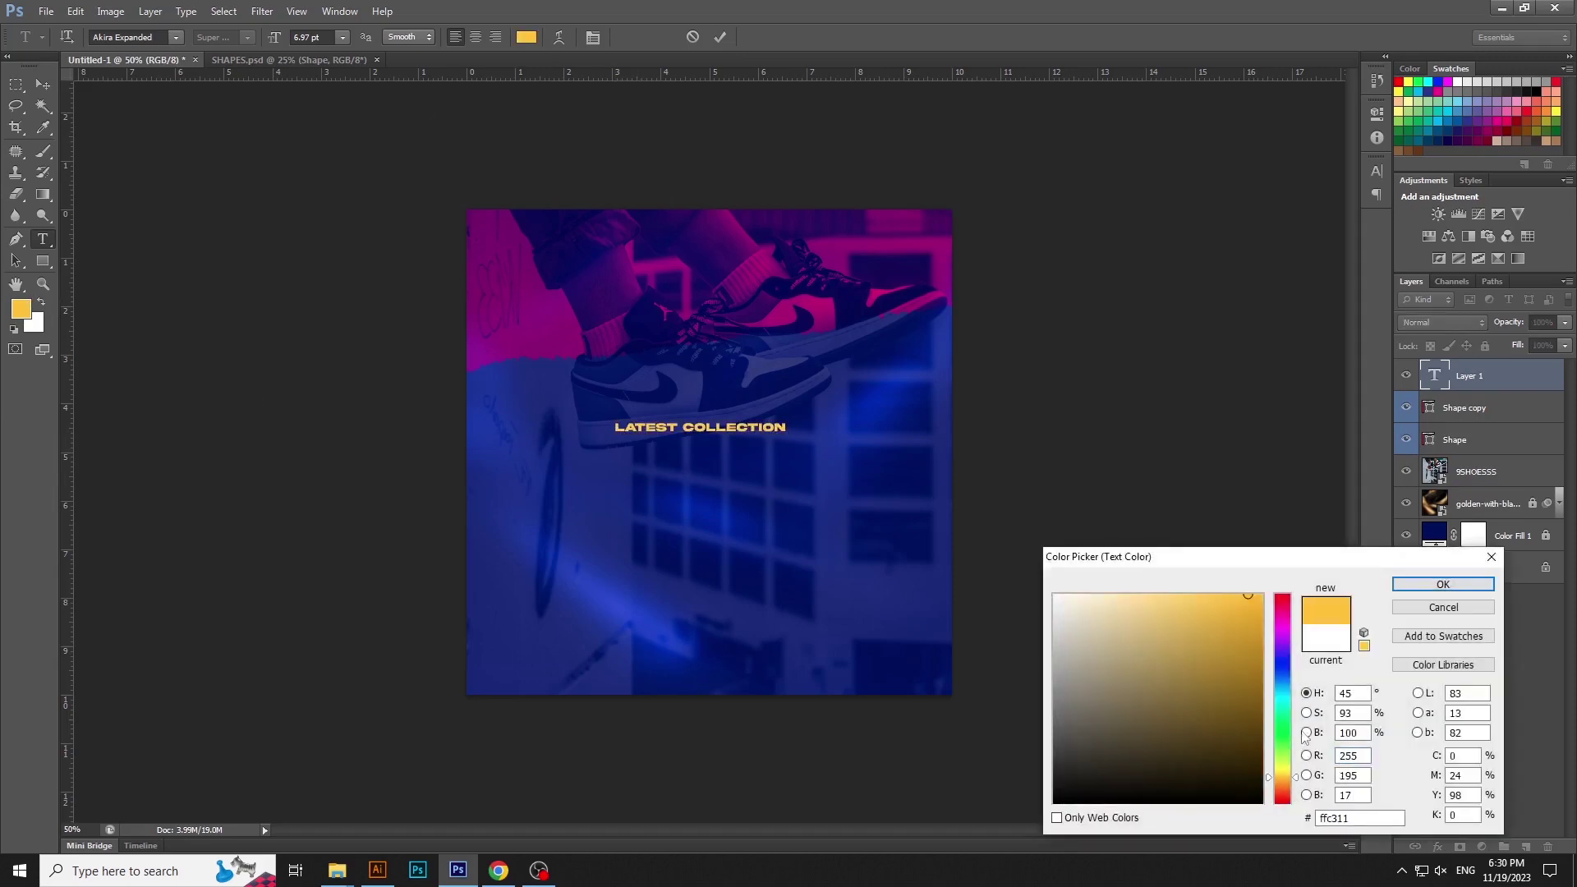
pyautogui.click(1443, 584)
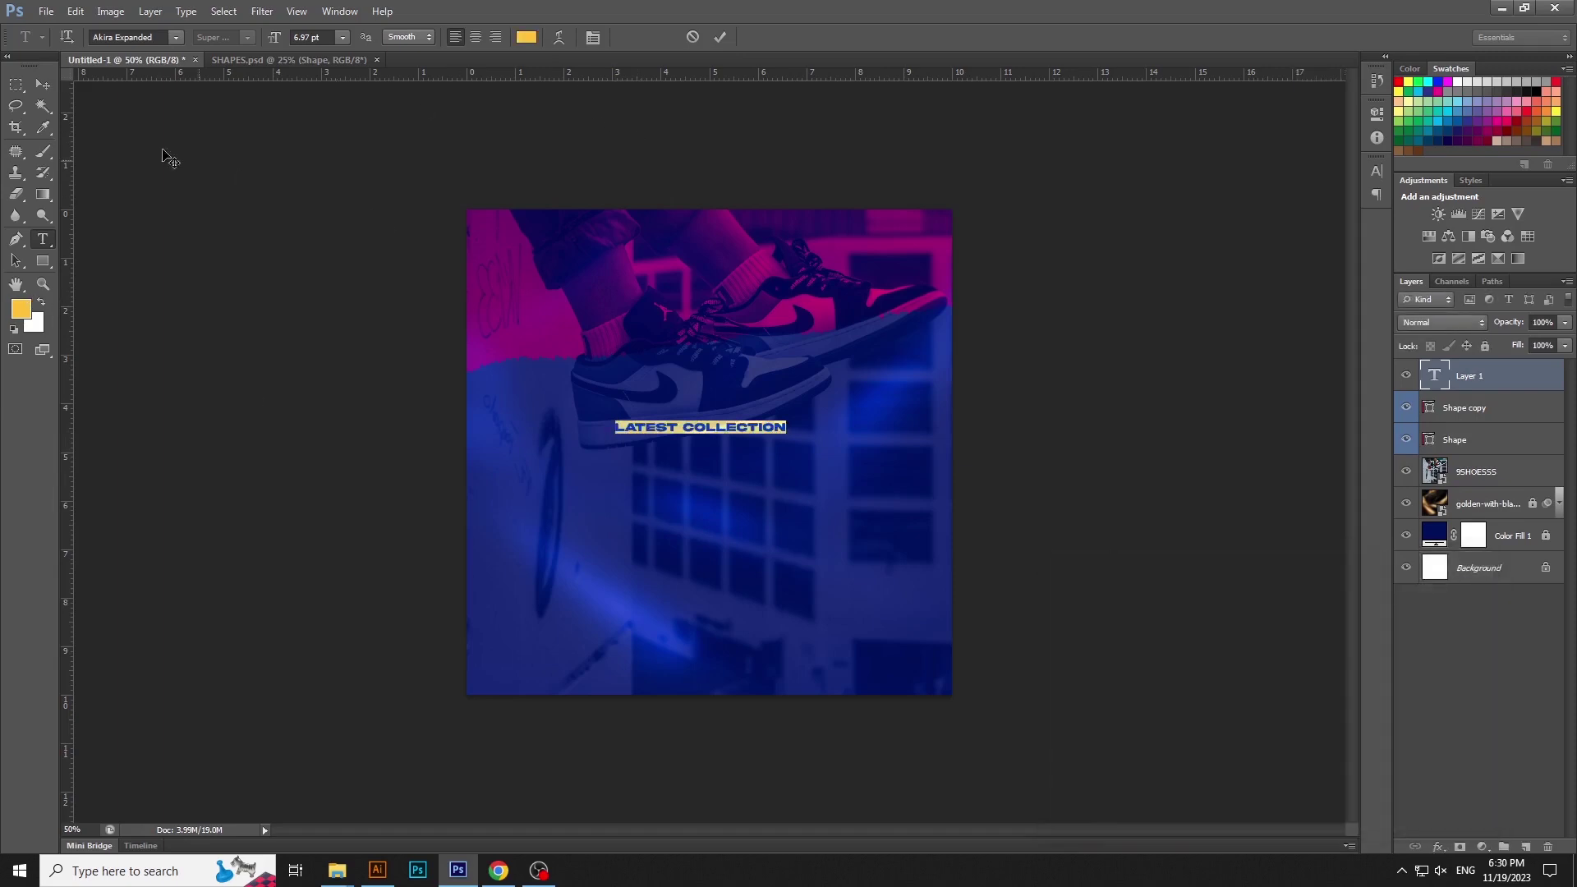
pyautogui.click(44, 85)
pyautogui.moveTo(728, 435); pyautogui.dragTo(642, 286)
# - Add a separate text line reading FOOTWEAR below the shoes and colour it white
pyautogui.click(47, 243)
pyautogui.click(653, 444)
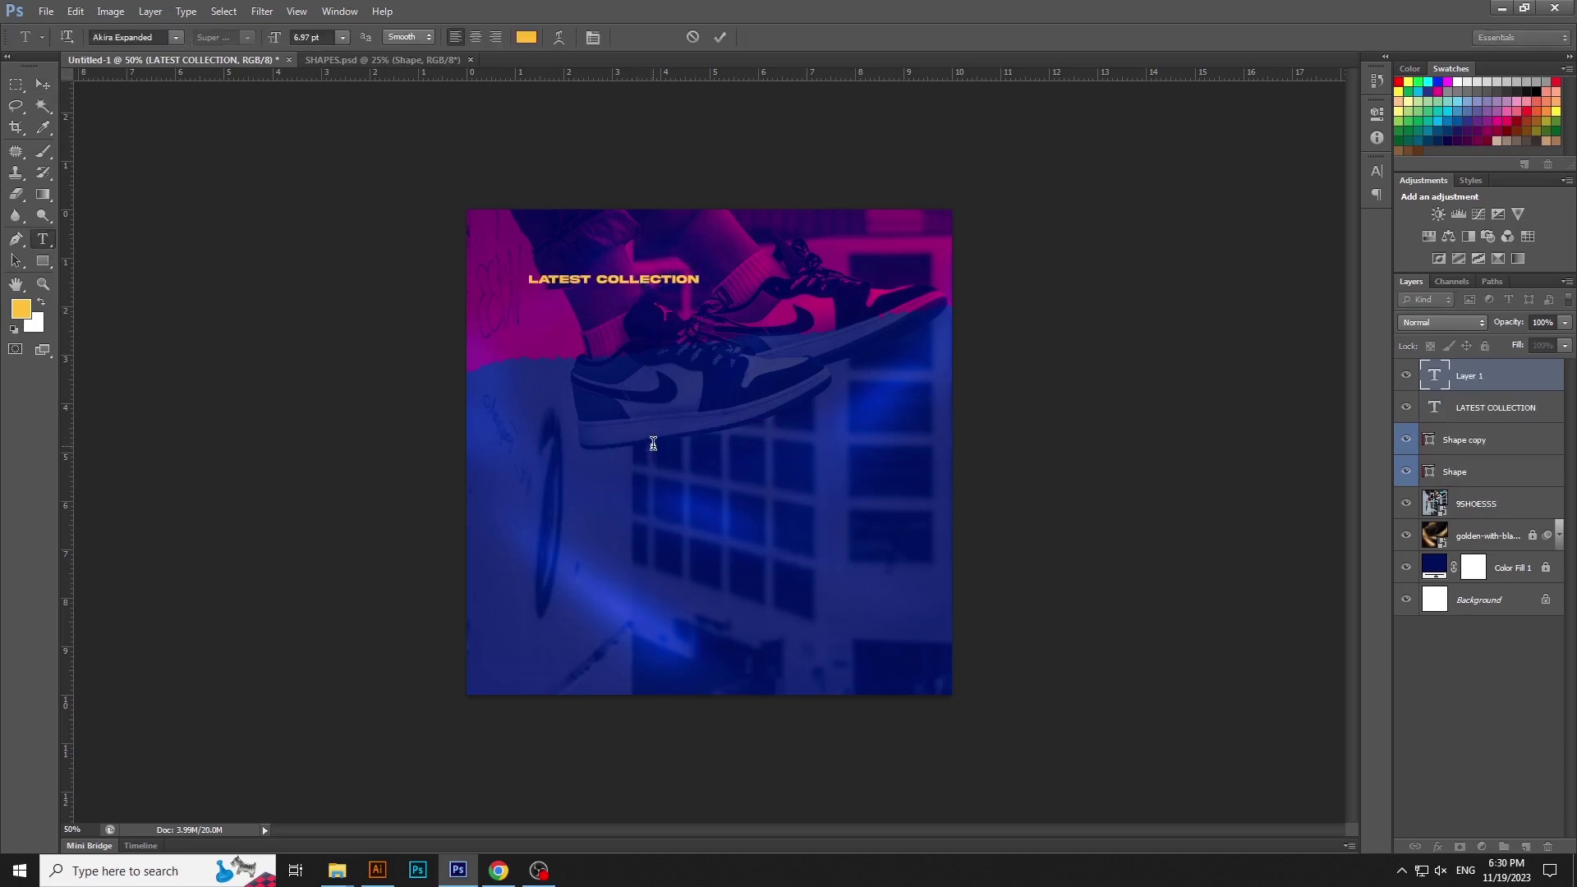
pyautogui.hotkey('ctrl', 'a')
pyautogui.click(521, 40)
pyautogui.moveTo(1101, 656); pyautogui.dragTo(1032, 568)
pyautogui.press('Return')
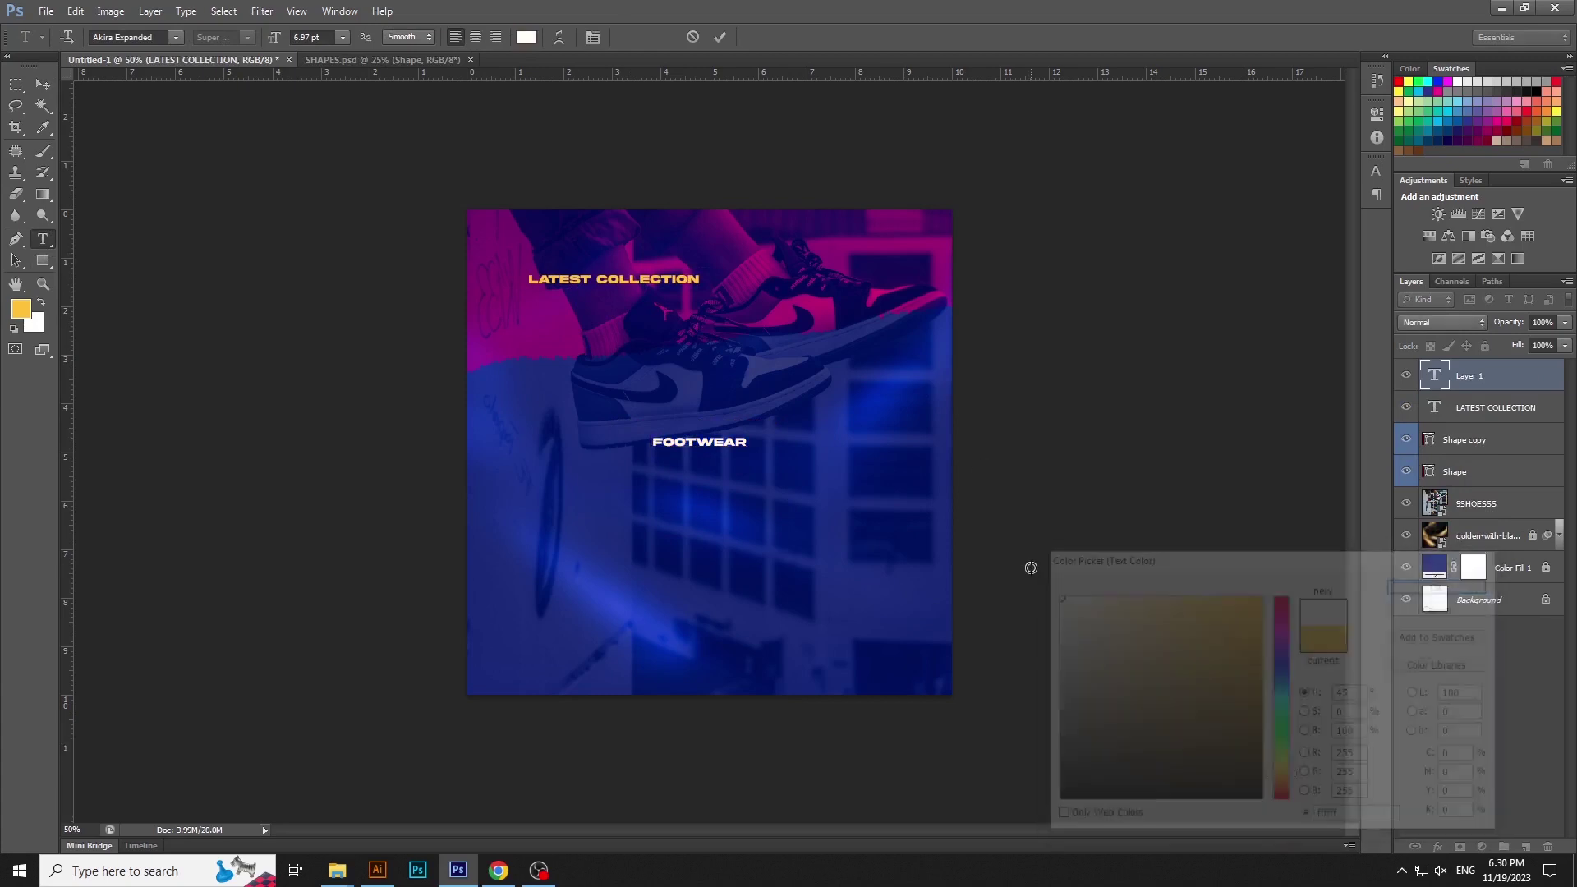
# - Scale the FOOTWEAR text to about 217% and place it directly beneath LATEST COLLECTION
pyautogui.hotkey('ctrl', 'Return')
pyautogui.press('v')
pyautogui.hotkey('ctrl', 't')
pyautogui.moveTo(749, 448); pyautogui.dragTo(698, 322)
pyautogui.press('Return')
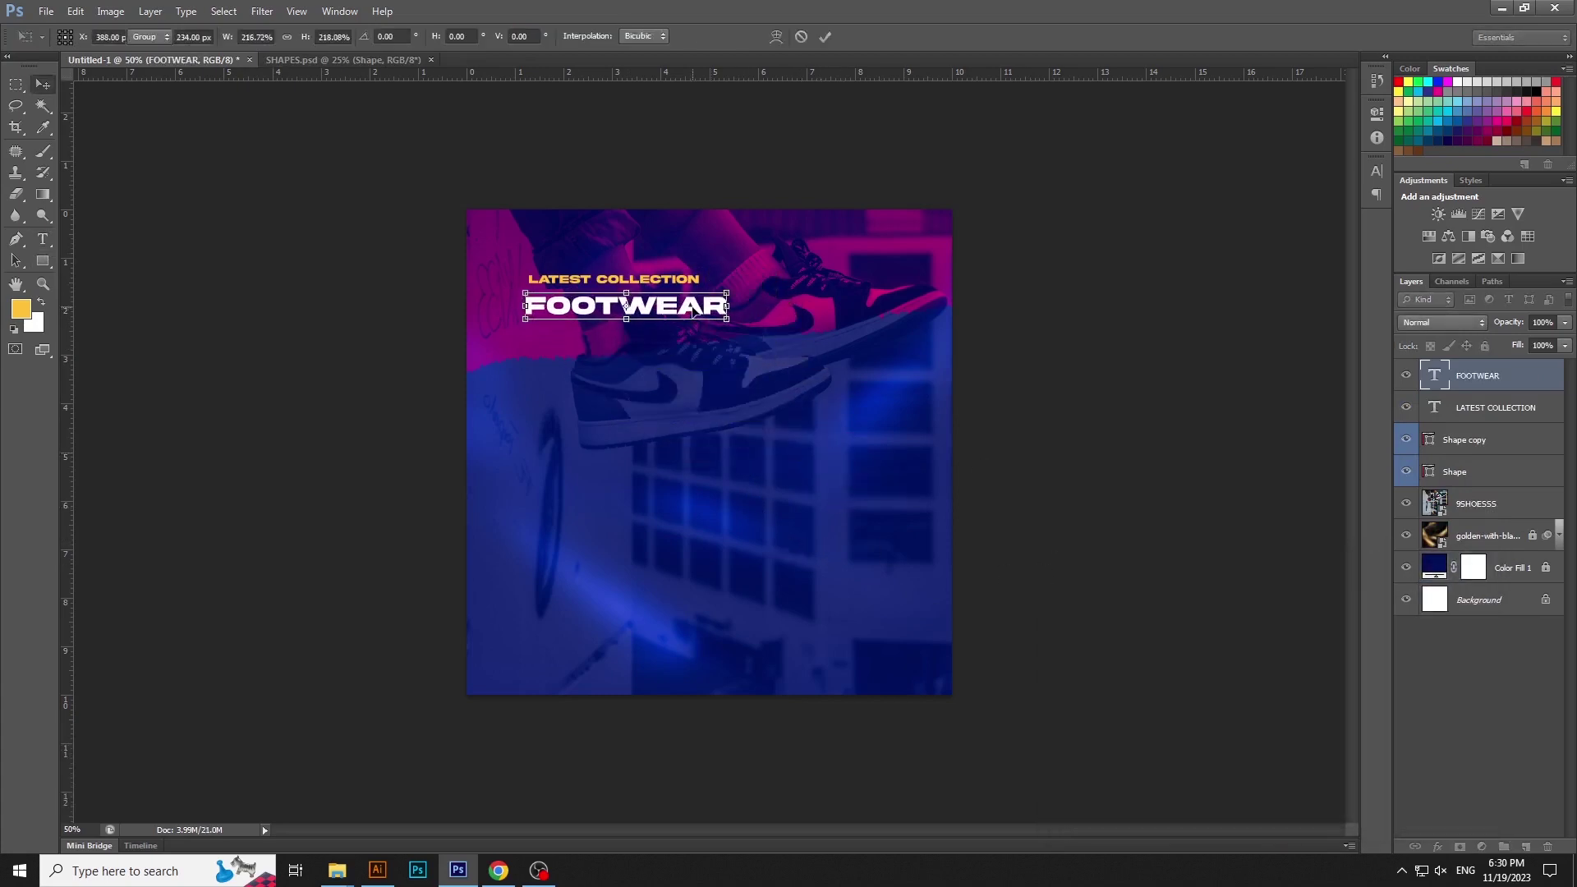
# - Lock the Shape copy, Shape and 9SHOESSS layers
pyautogui.keyDown('shift'); pyautogui.click(637, 294); pyautogui.keyUp('shift')
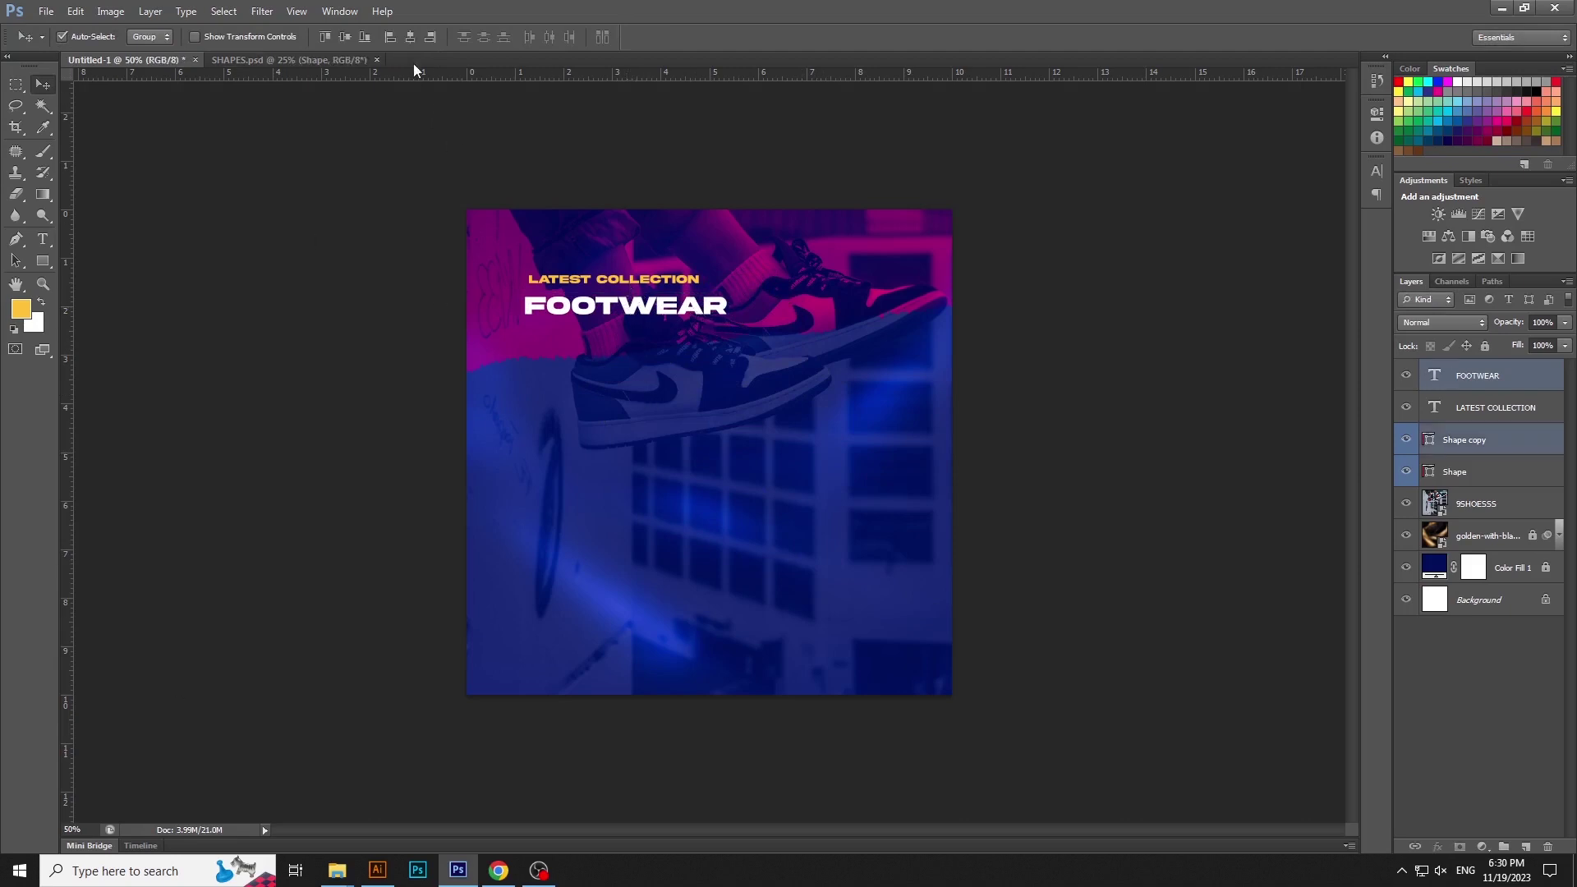
pyautogui.click(984, 298)
pyautogui.click(1478, 441)
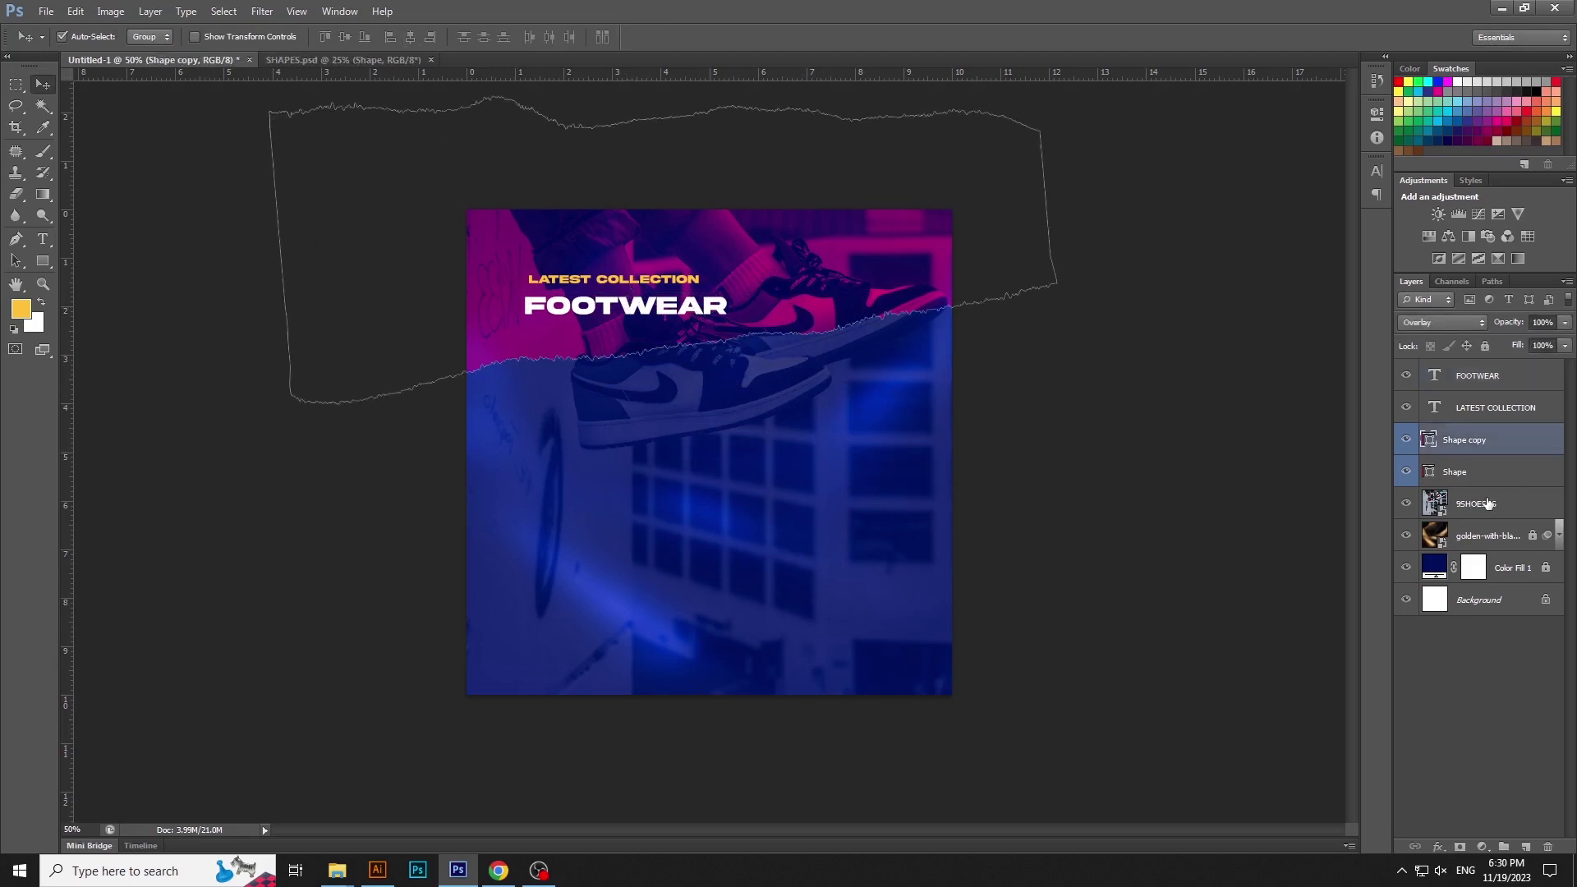
pyautogui.keyDown('shift'); pyautogui.click(1479, 504); pyautogui.keyUp('shift')
# - Align the left edges of LATEST COLLECTION and FOOTWEAR and tighten the gap between the two lines
pyautogui.moveTo(612, 170); pyautogui.dragTo(611, 302)
pyautogui.click(393, 37)
pyautogui.click(608, 287)
pyautogui.click(613, 306)
pyautogui.click(255, 259)
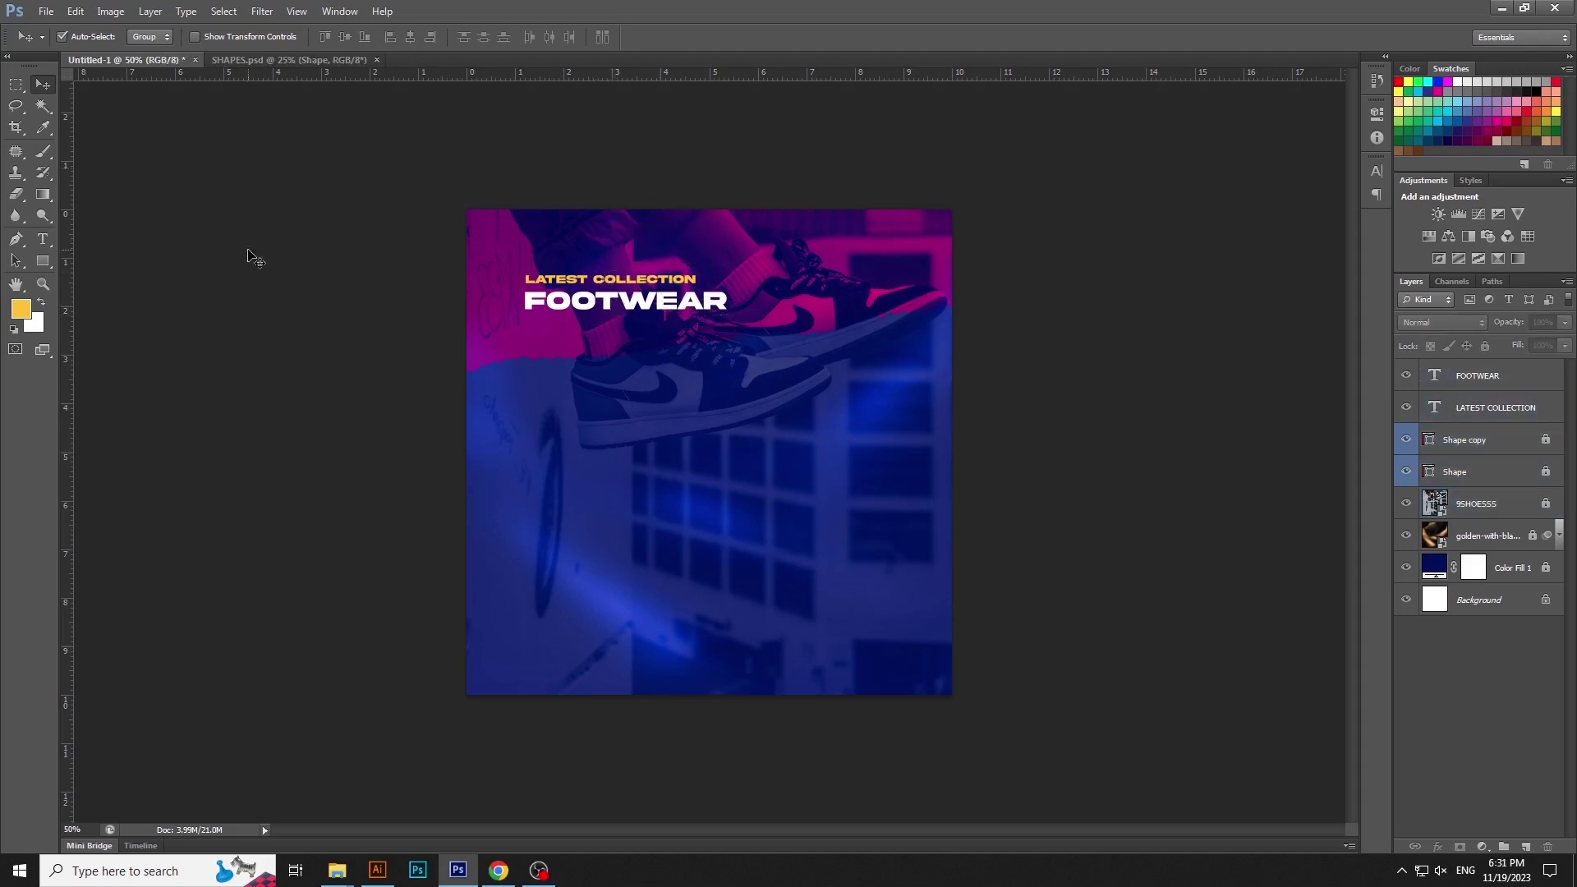
# - Add the text UPTO below the shoes and colour it with the yellow foreground colour
pyautogui.click(46, 241)
pyautogui.click(690, 485)
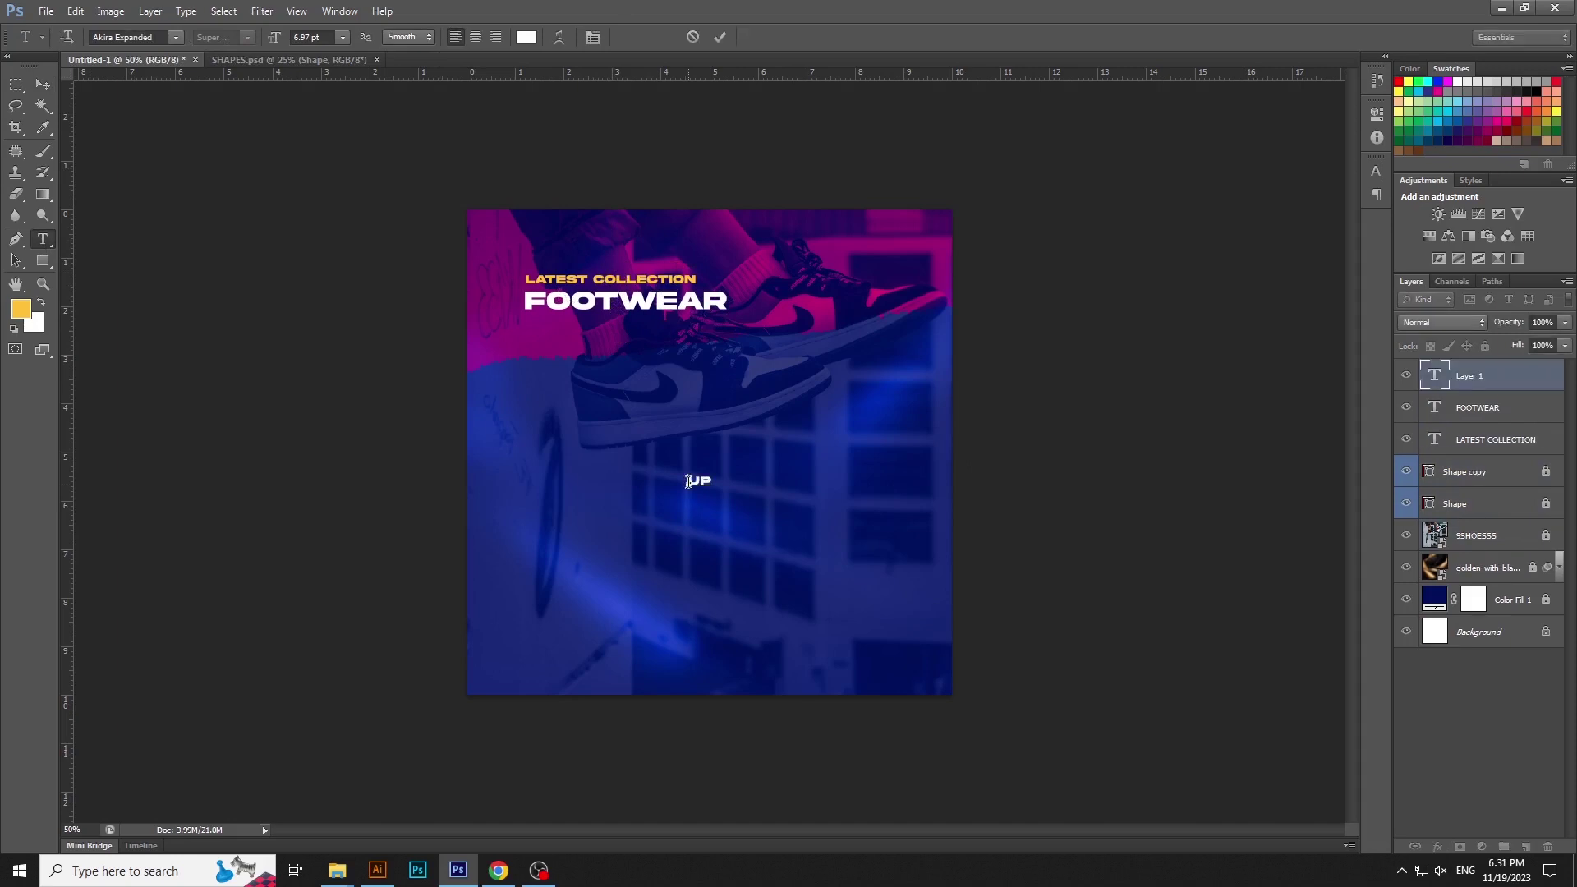
pyautogui.click(528, 37)
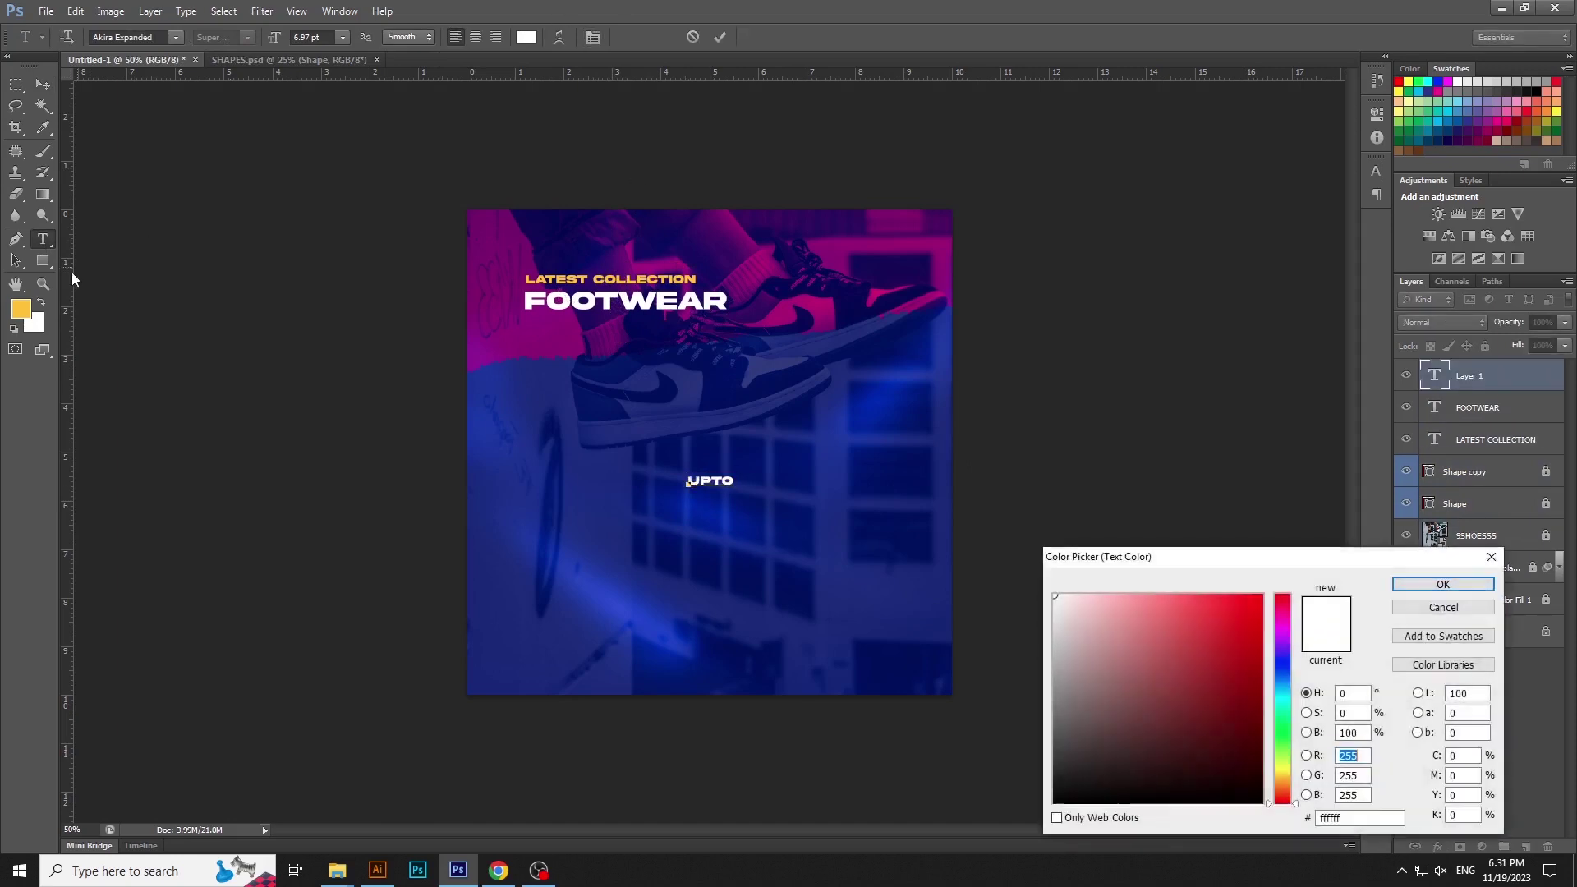
pyautogui.click(25, 305)
pyautogui.click(1443, 584)
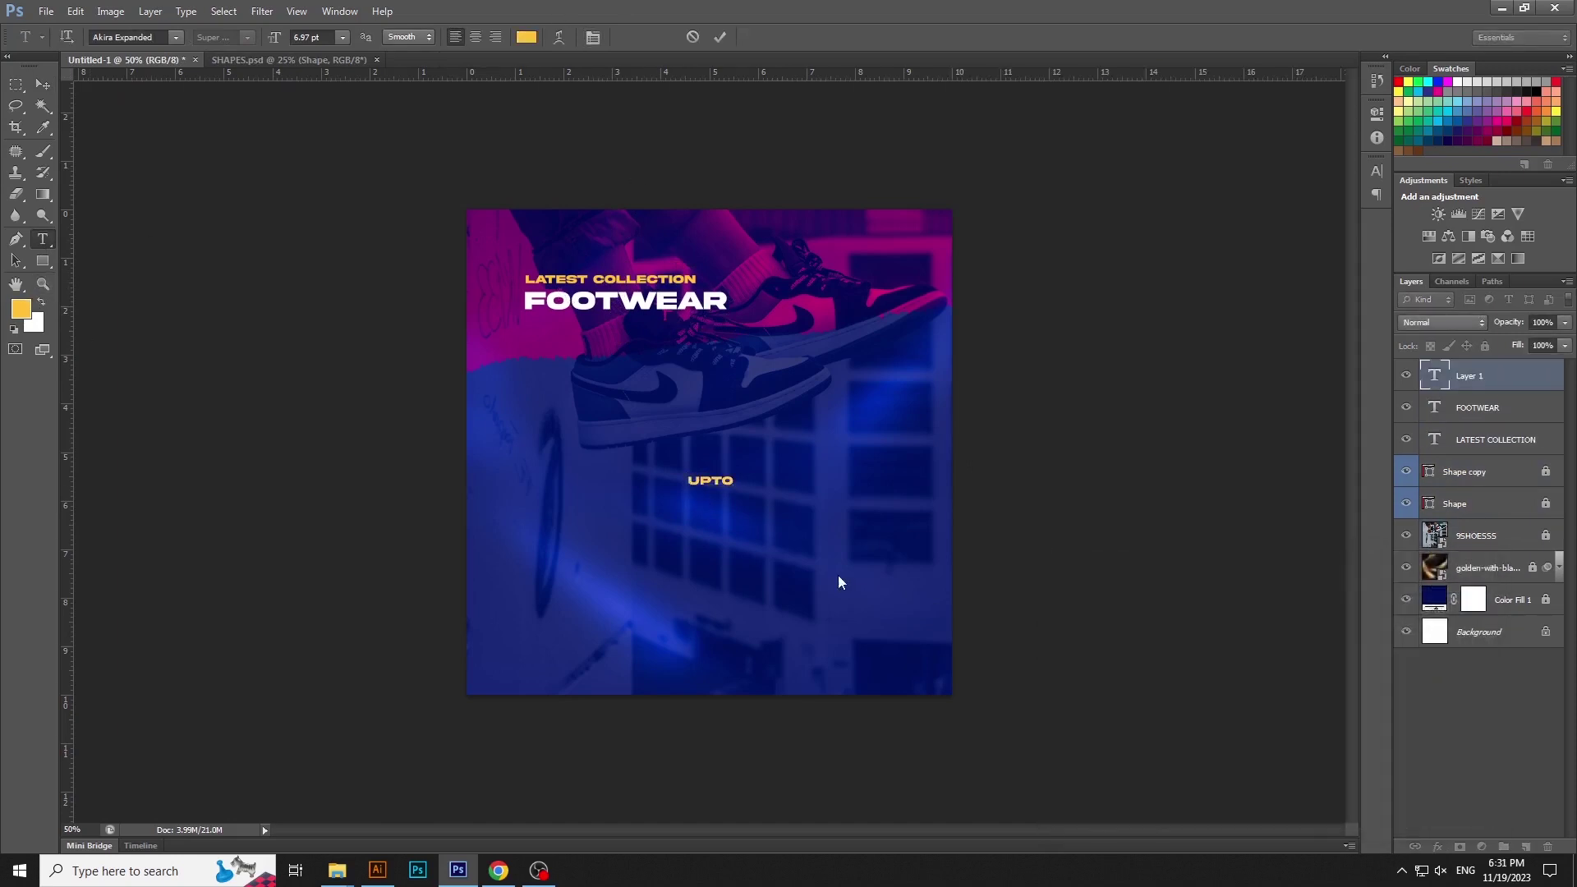
# - Add a separate text line reading 50% to the lower right of UPTO
pyautogui.click(784, 551)
pyautogui.click(784, 551)
pyautogui.write('50')
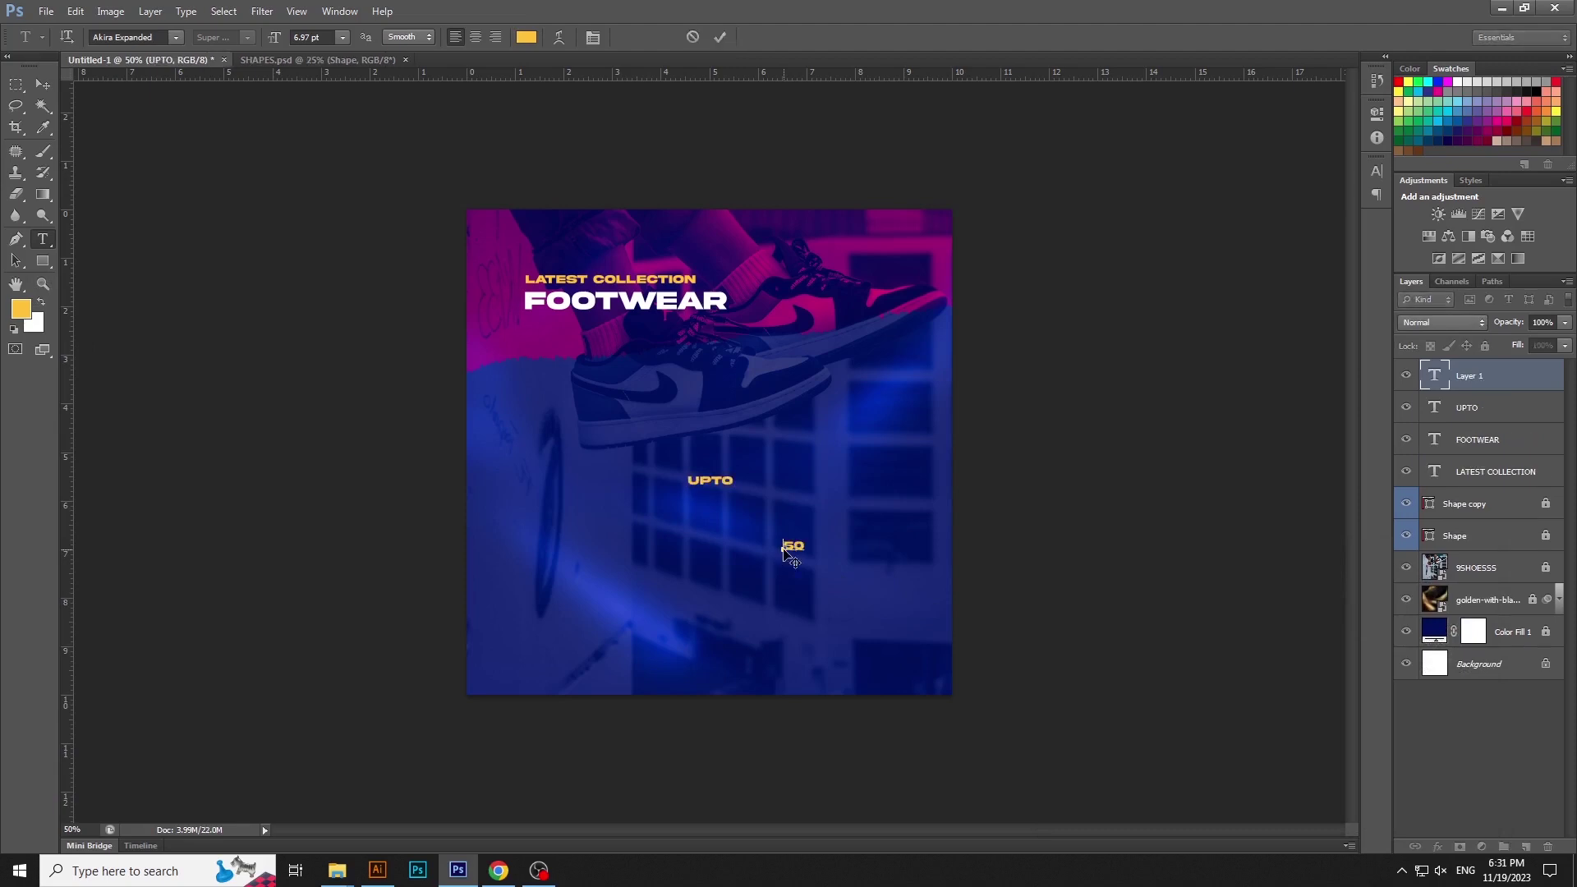
pyautogui.write('%')
pyautogui.hotkey('ctrl', 'Return')
# - Set the 50% text to Left-to-Right Character Direction so the percent sign follows the number
pyautogui.doubleClick(799, 548)
pyautogui.click(1371, 171)
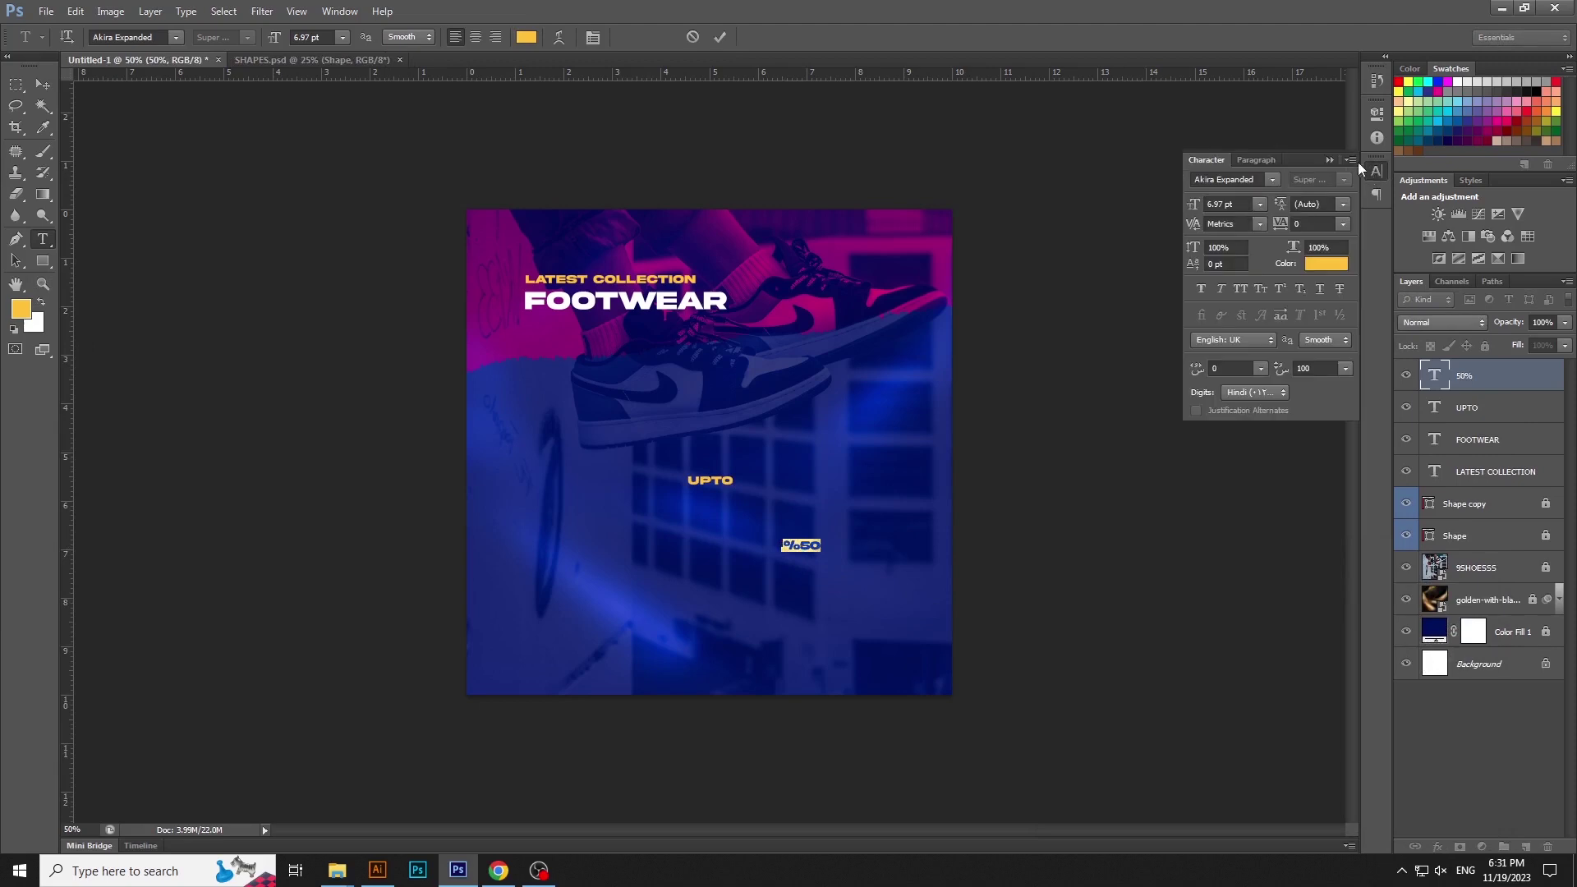
pyautogui.click(1351, 160)
pyautogui.moveTo(1446, 420)
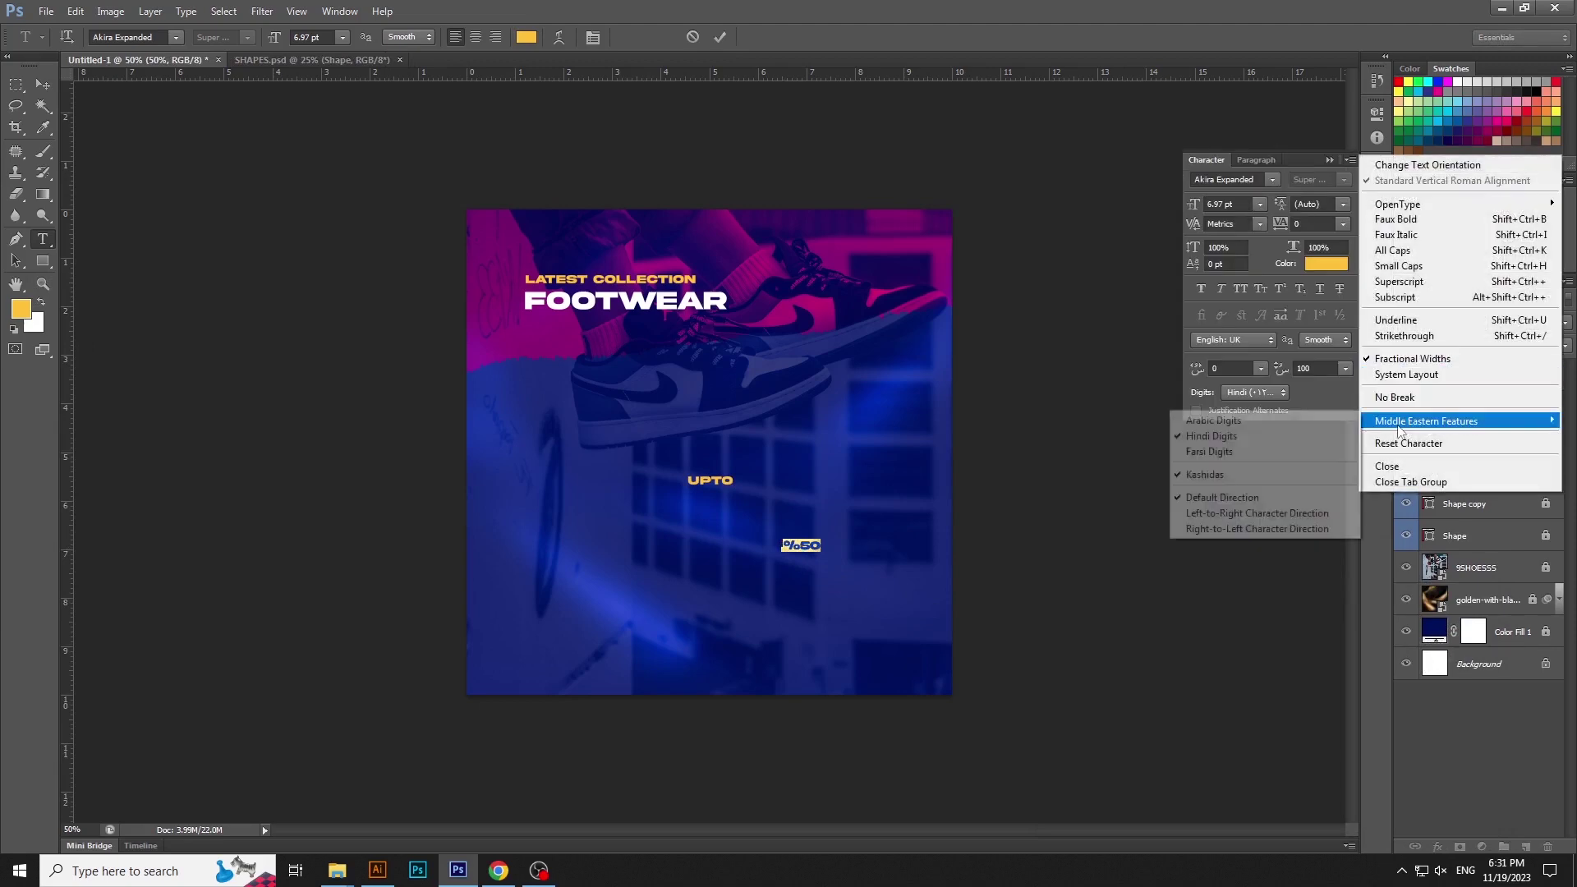
pyautogui.click(1245, 515)
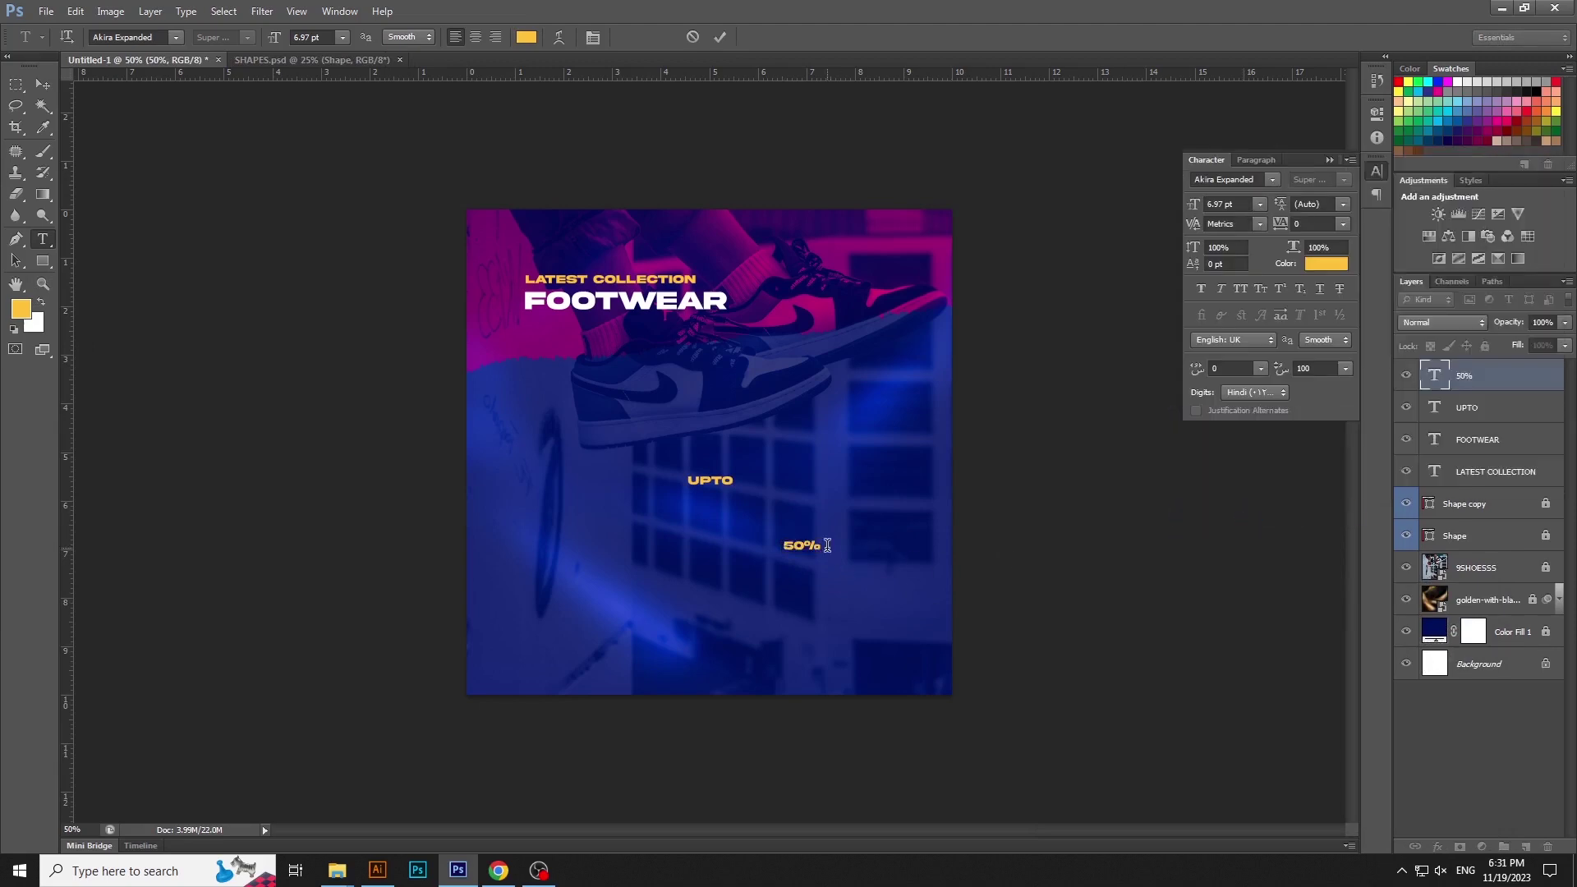
# - Scale the 50% text up to about 333%
pyautogui.hotkey('ctrl', 'Return')
pyautogui.hotkey('ctrl', 't')
pyautogui.moveTo(824, 551); pyautogui.dragTo(904, 612)
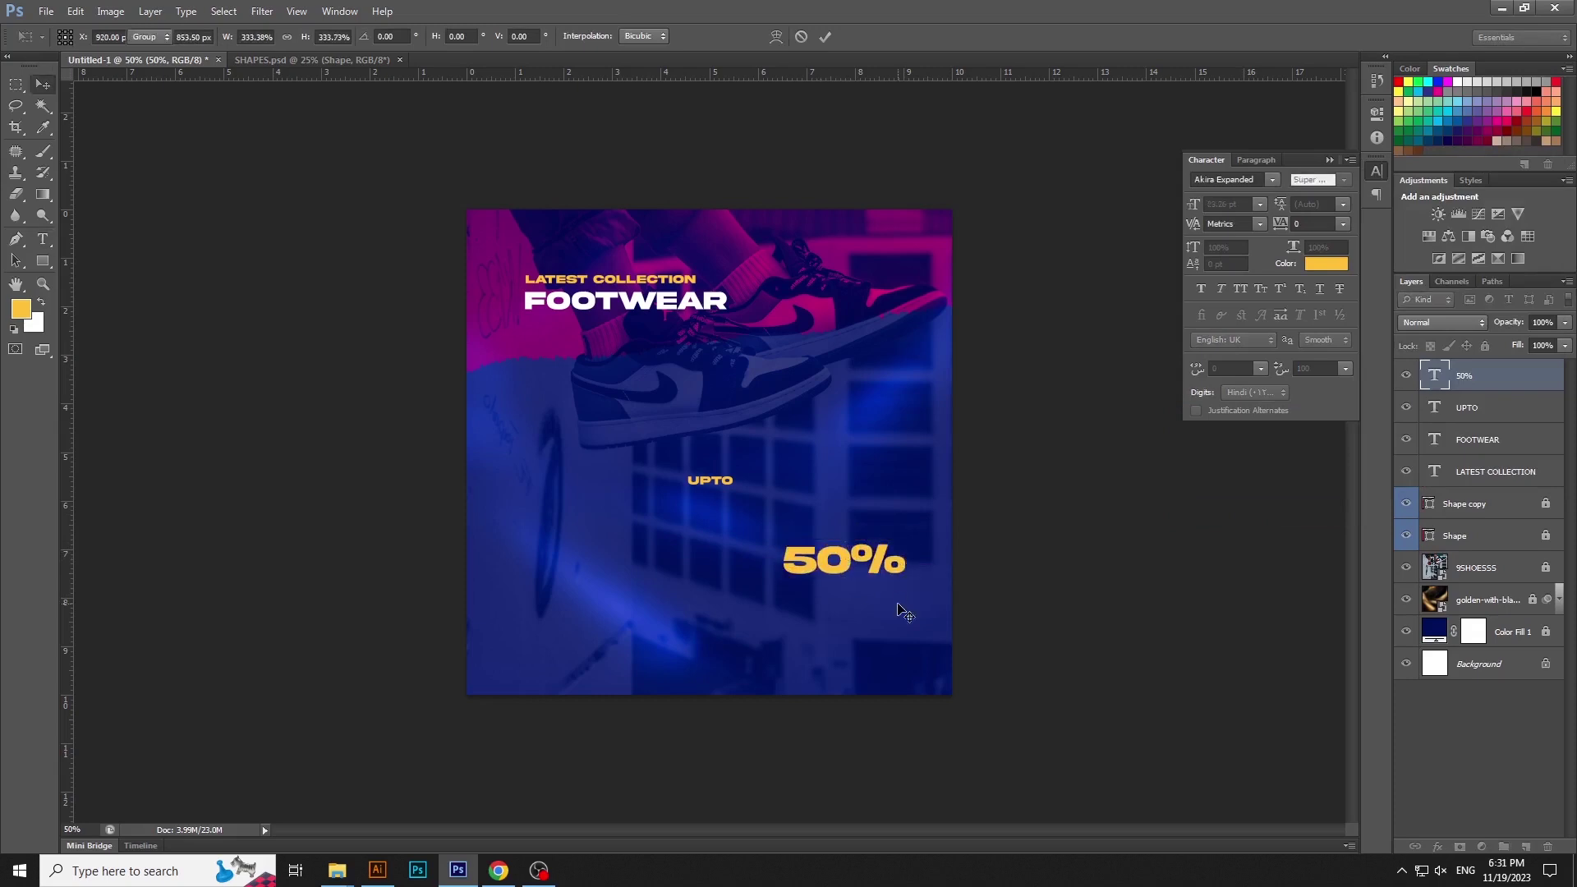
pyautogui.press('Return')
# - Recolour the 50% text white
pyautogui.click(44, 240)
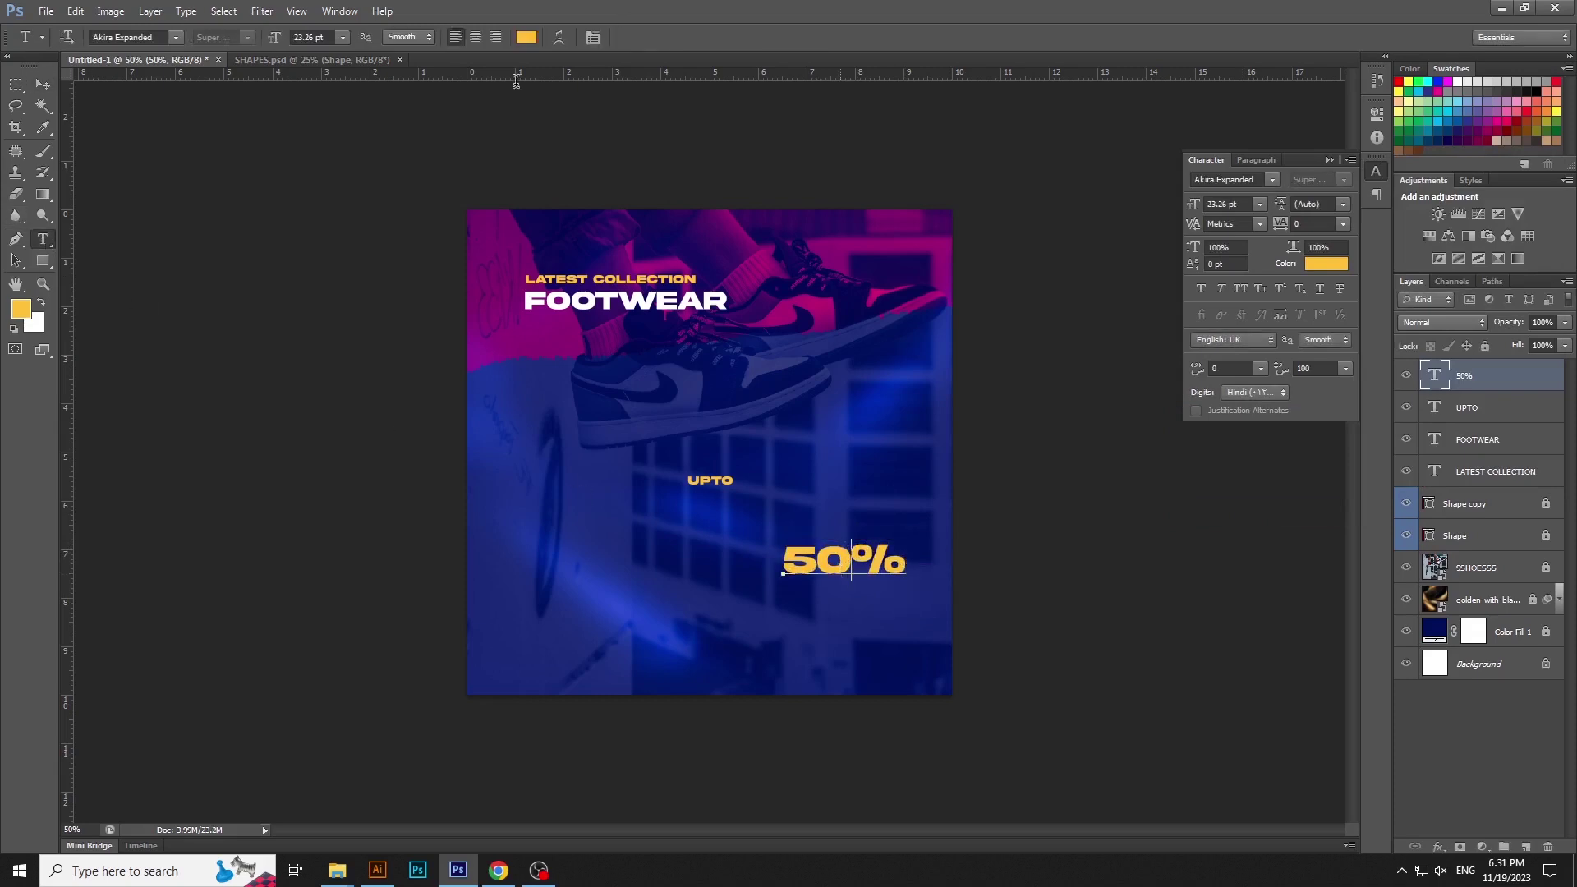
pyautogui.doubleClick(851, 561)
pyautogui.click(1326, 263)
pyautogui.moveTo(1095, 626); pyautogui.dragTo(1027, 565)
pyautogui.press('Return')
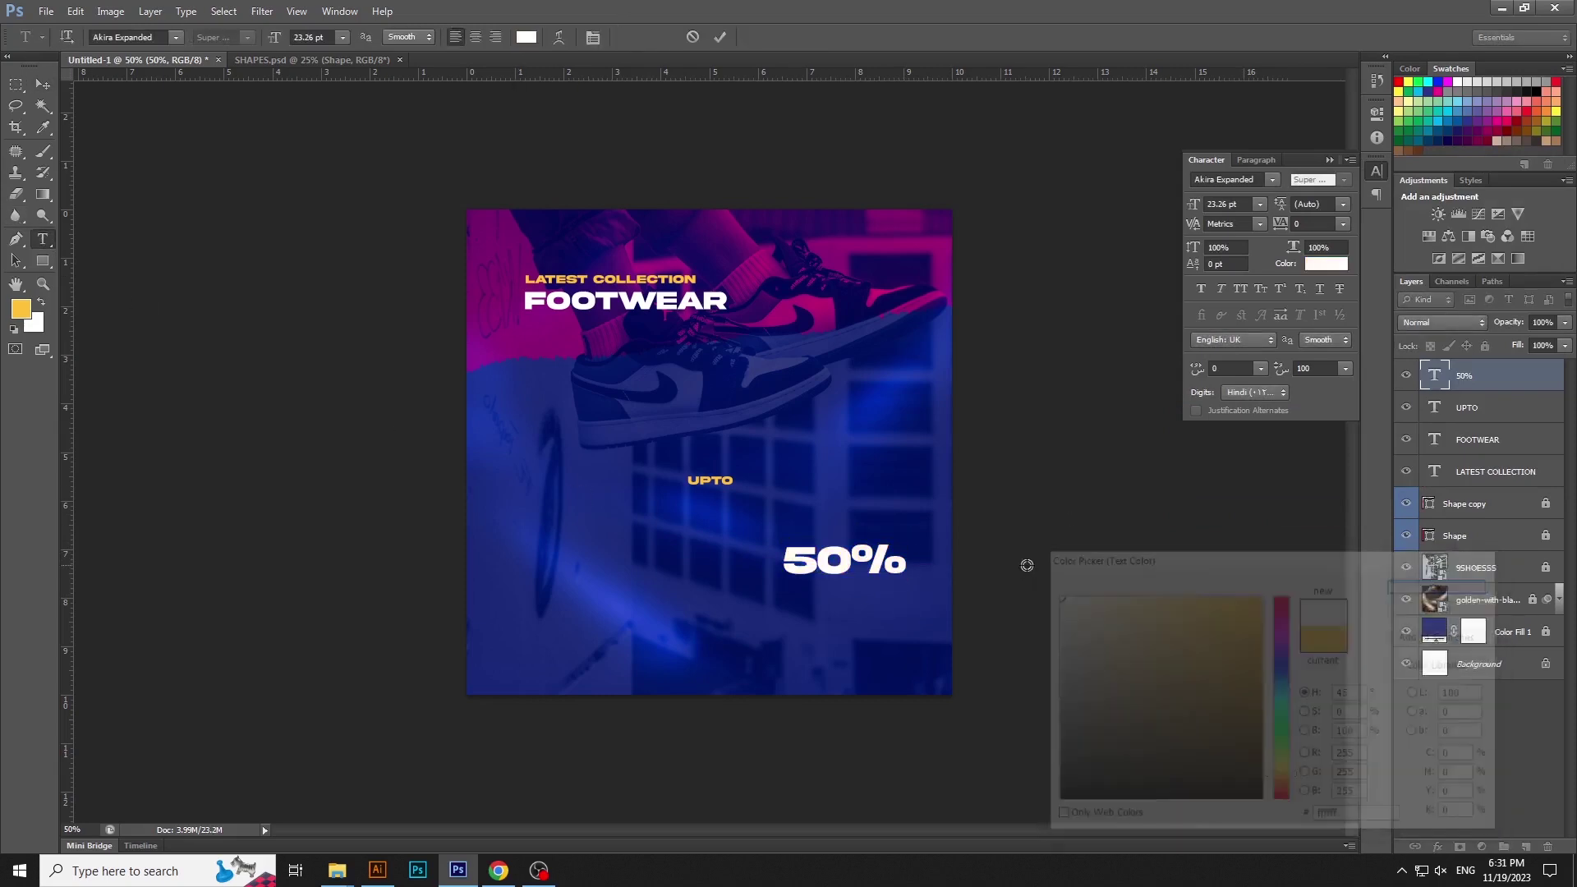
pyautogui.hotkey('ctrl', 'Return')
pyautogui.press('v')
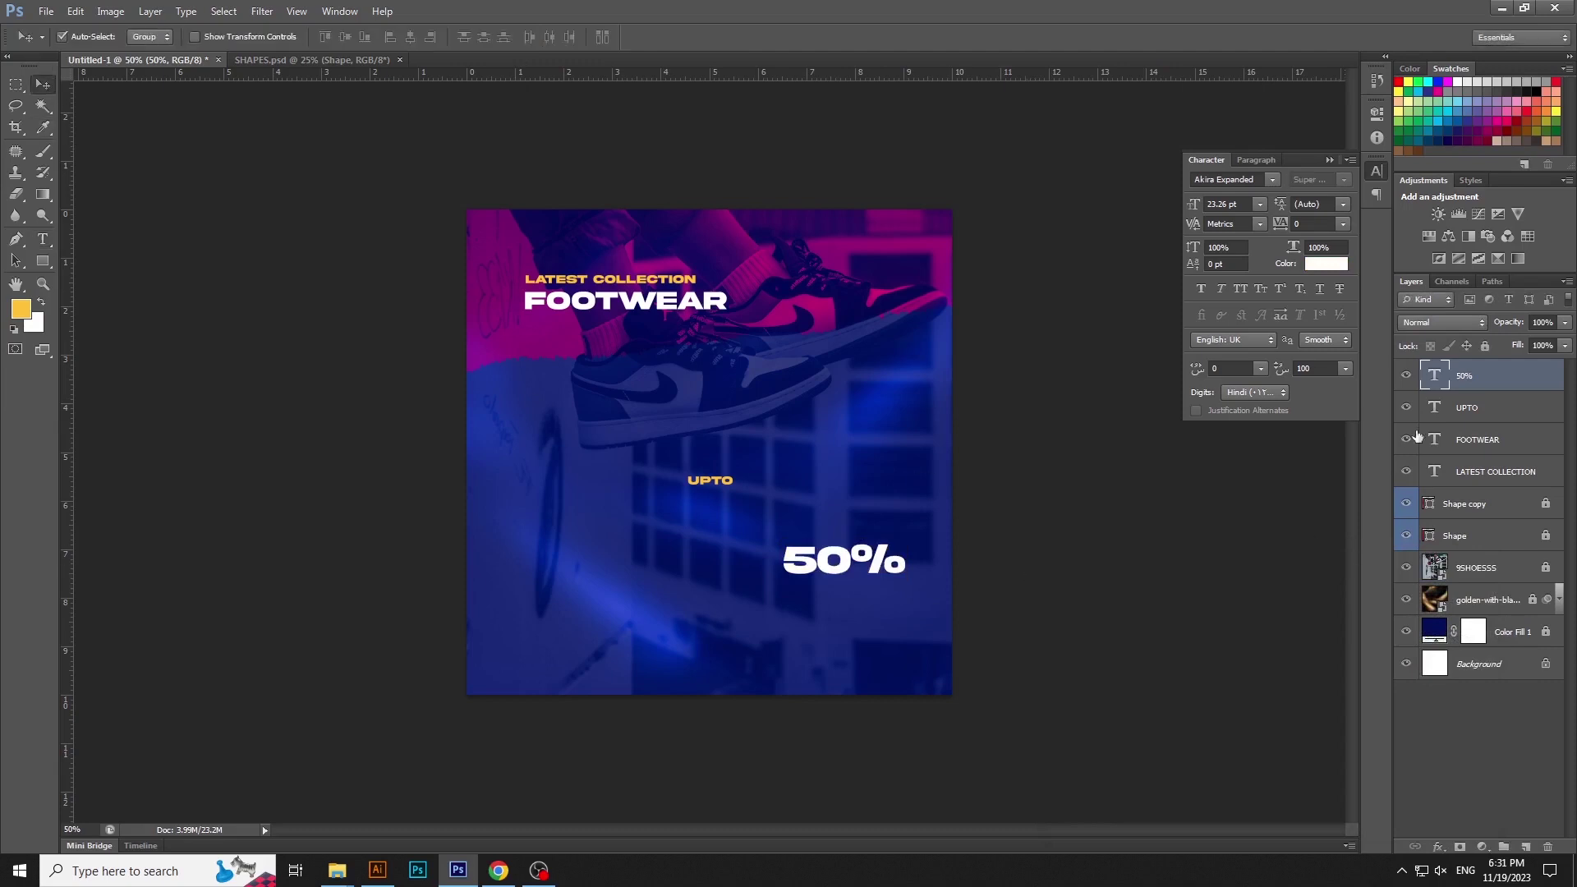
# - Duplicate the 50% text, place the copy directly below the original and change its wording to OFF
pyautogui.rightClick(1495, 378)
pyautogui.click(1385, 289)
pyautogui.press('Return')
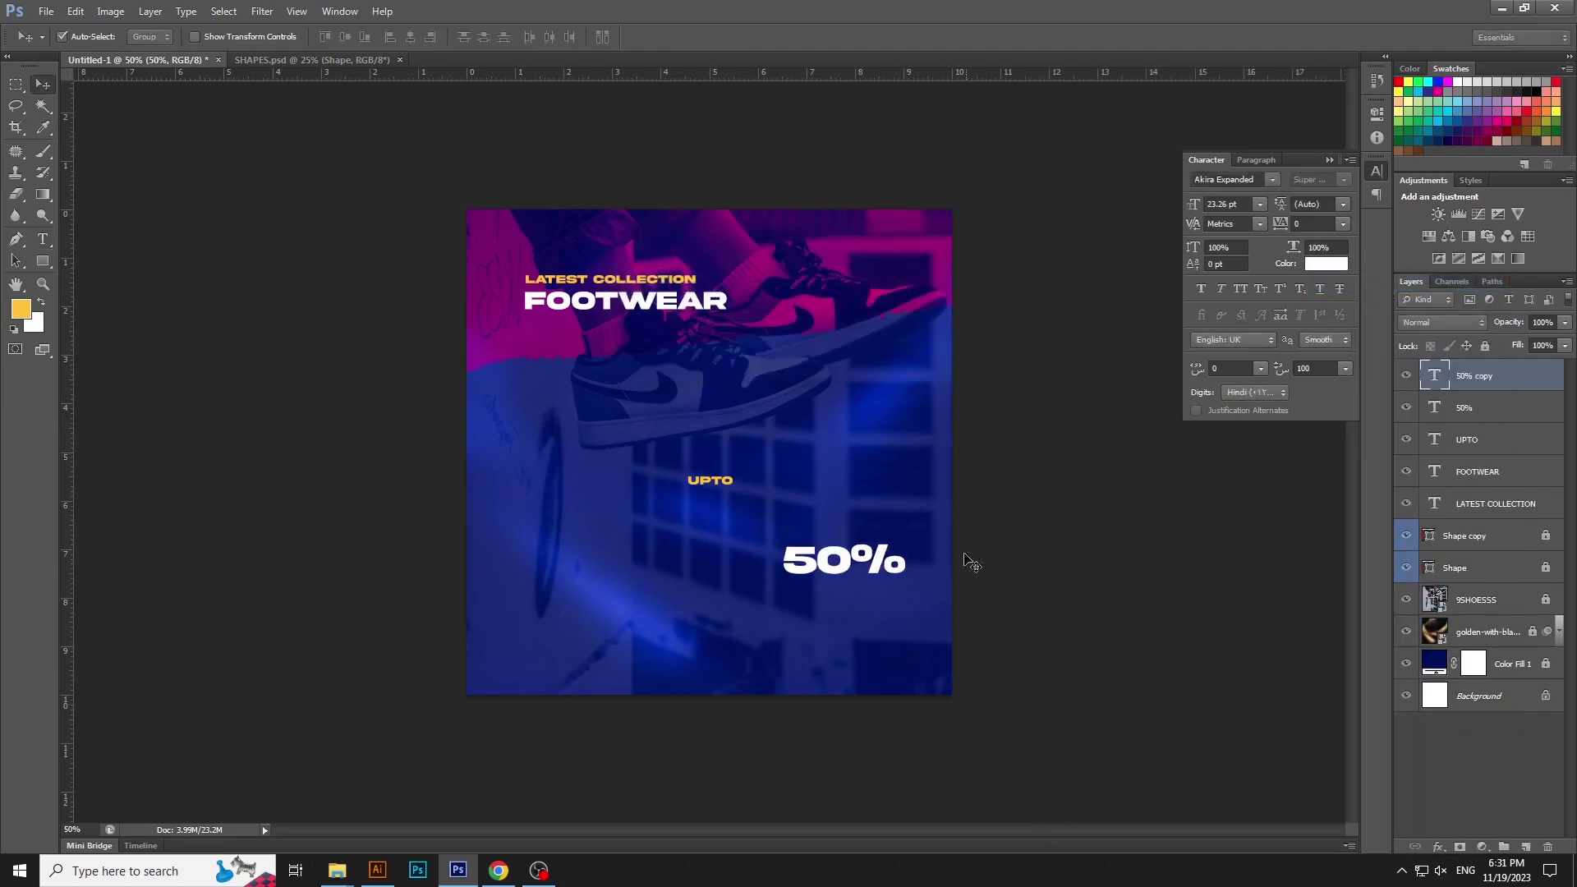
pyautogui.moveTo(851, 560); pyautogui.dragTo(851, 590)
pyautogui.press('t')
pyautogui.doubleClick(847, 588)
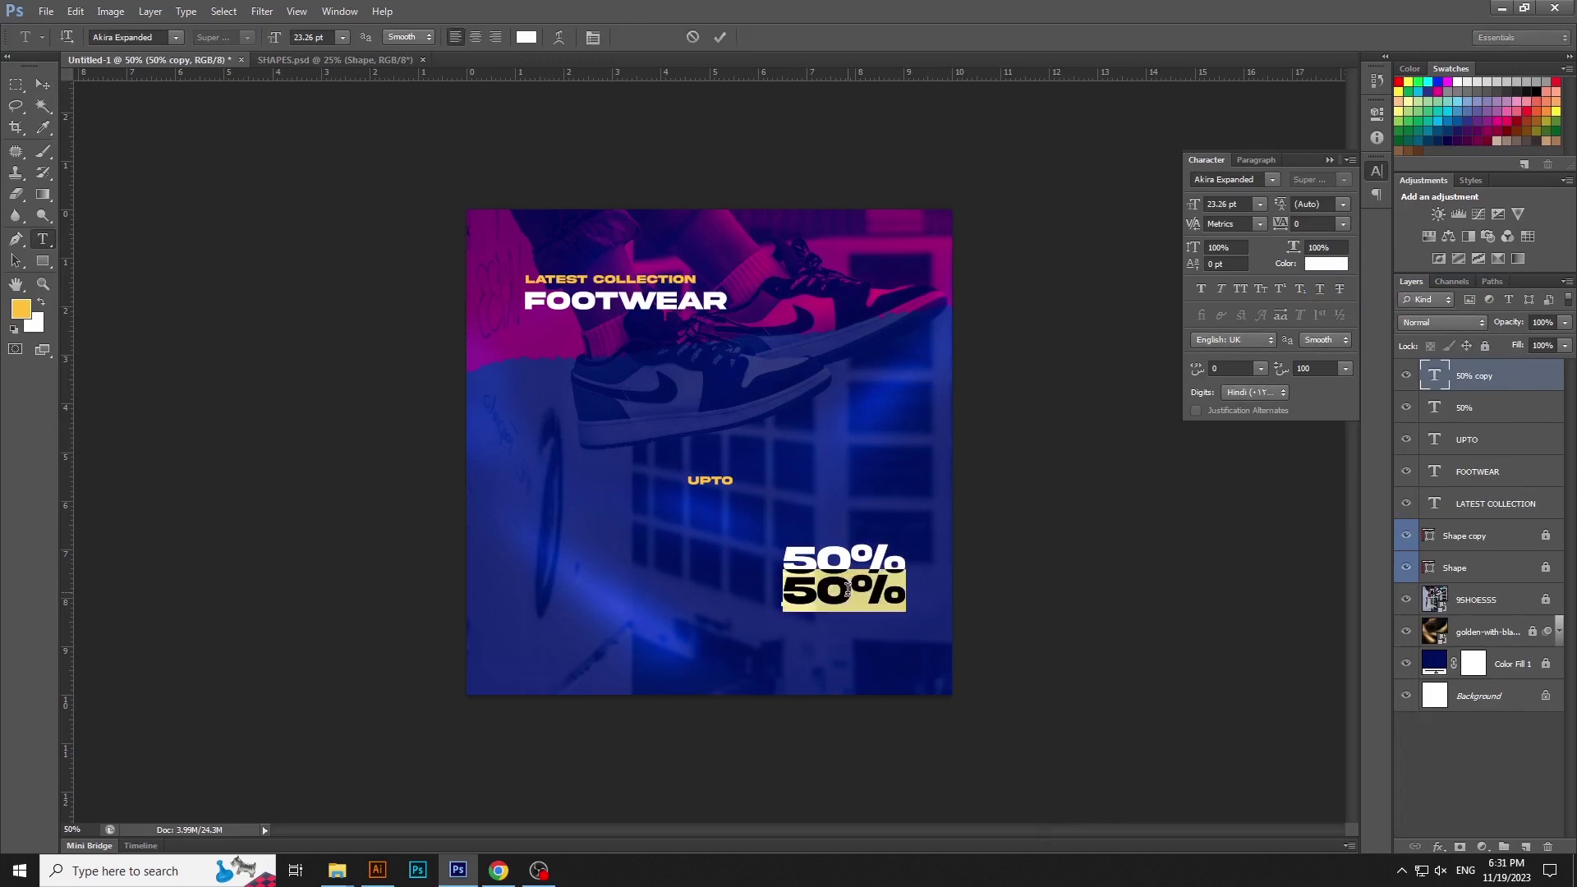
pyautogui.write('OFF')
pyautogui.hotkey('ctrl', 'Return')
pyautogui.press('v')
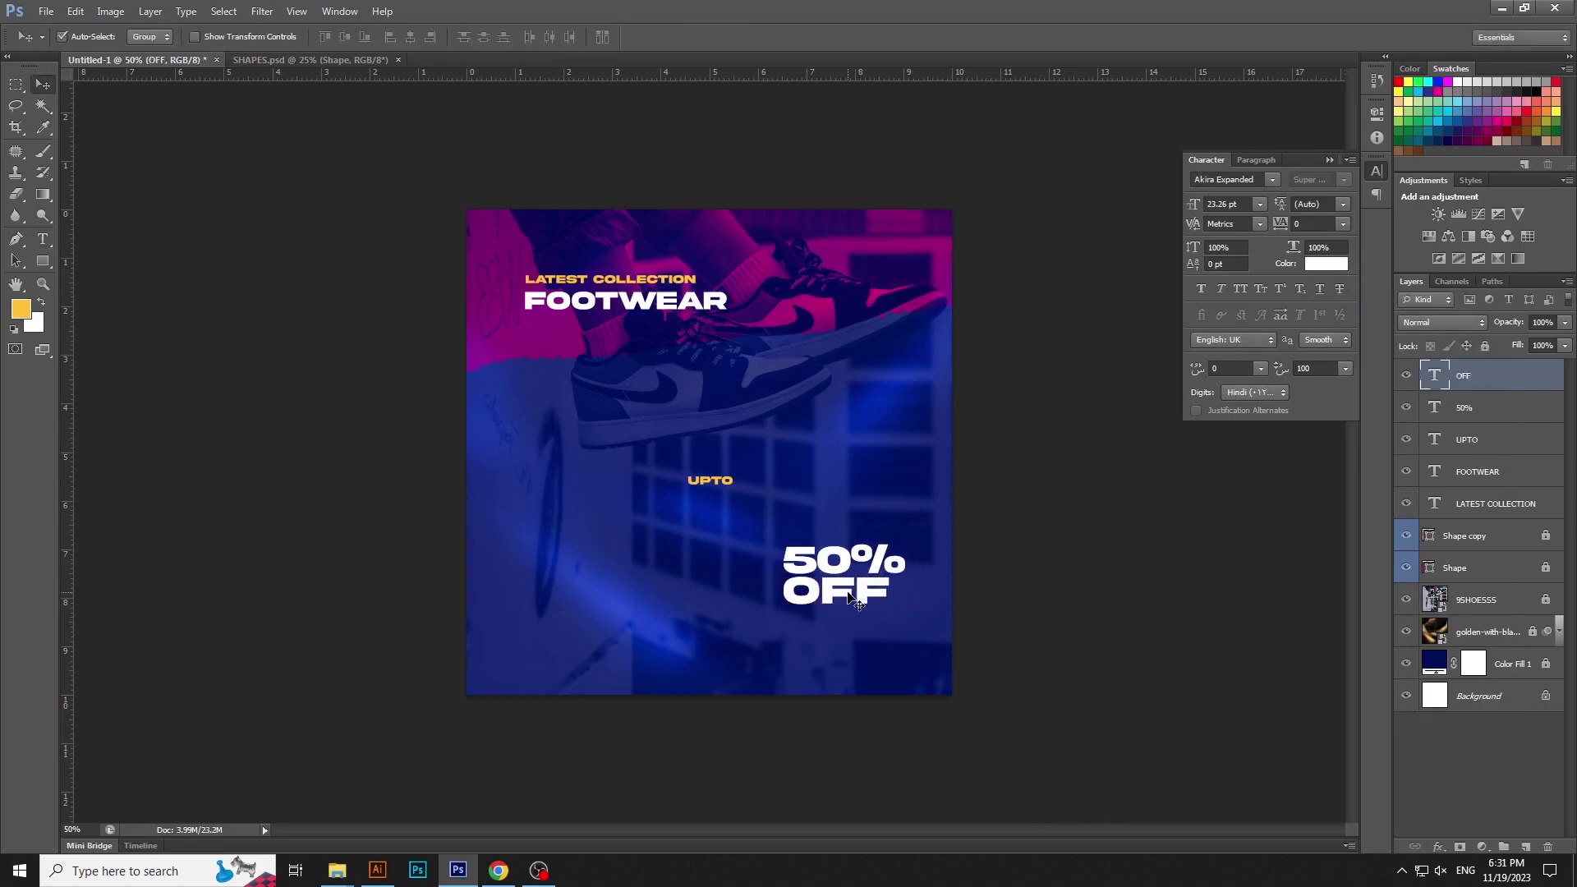
# - Move the 50% and OFF lines up beneath the right shoe and place UPTO above them, flush with their left edge
pyautogui.keyDown('shift'); pyautogui.click(842, 569); pyautogui.keyUp('shift')
pyautogui.moveTo(842, 570); pyautogui.dragTo(774, 383)
pyautogui.keyDown('shift'); pyautogui.click(710, 480); pyautogui.keyUp('shift')
pyautogui.click(872, 434)
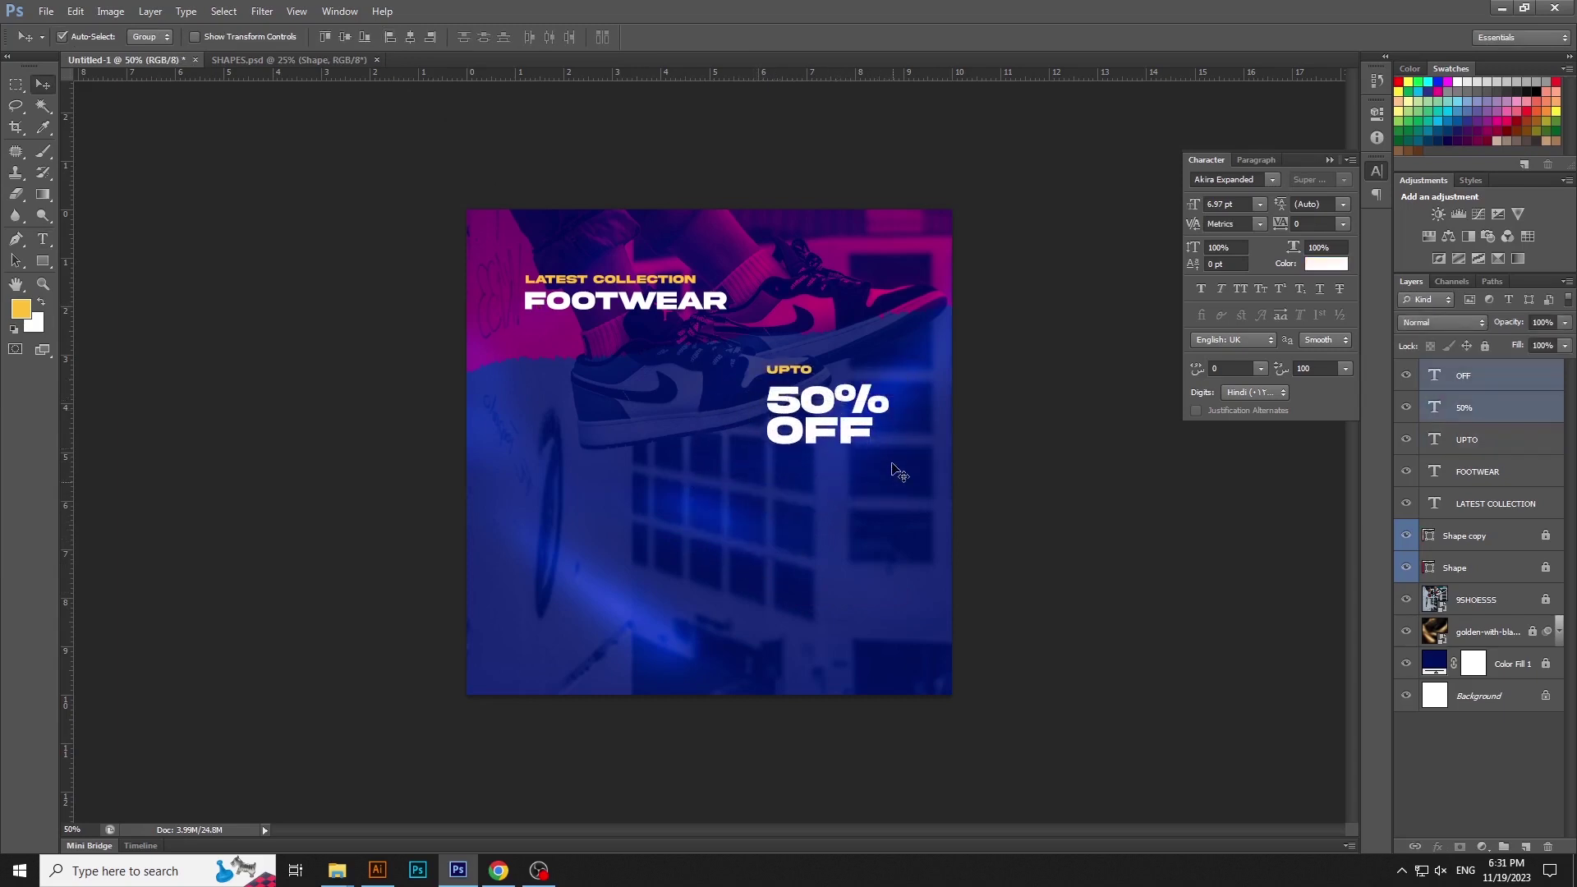
# - Enlarge the 50% and OFF lines together, keeping their left edge in line with UPTO
pyautogui.hotkey('ctrl', 't')
pyautogui.moveTo(888, 444); pyautogui.dragTo(937, 482)
pyautogui.press('Return')
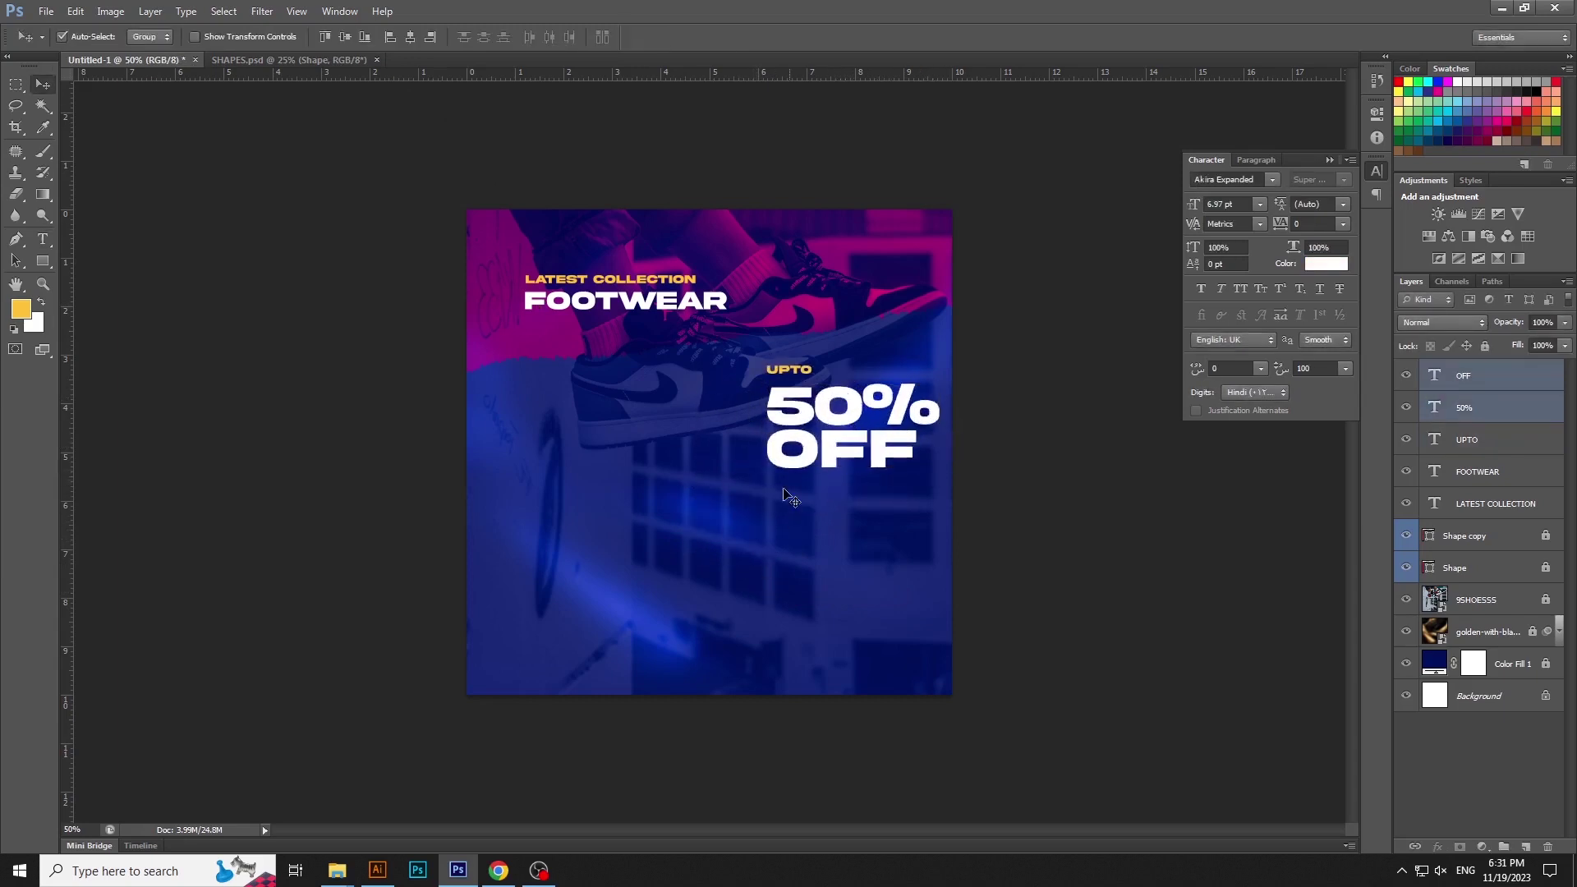
# - Nudge the 50% and OFF lines up to sit closer beneath UPTO
pyautogui.press('Up')
pyautogui.press('Up')
pyautogui.press('Up')
pyautogui.press('Up')
pyautogui.press('Up')
pyautogui.press('Up')
pyautogui.press('Up')
pyautogui.press('Up')
pyautogui.press('Up')
pyautogui.press('Up')
pyautogui.press('Up')
pyautogui.press('Up')
pyautogui.press('Up')
pyautogui.press('Up')
pyautogui.press('Up')
pyautogui.press('Up')
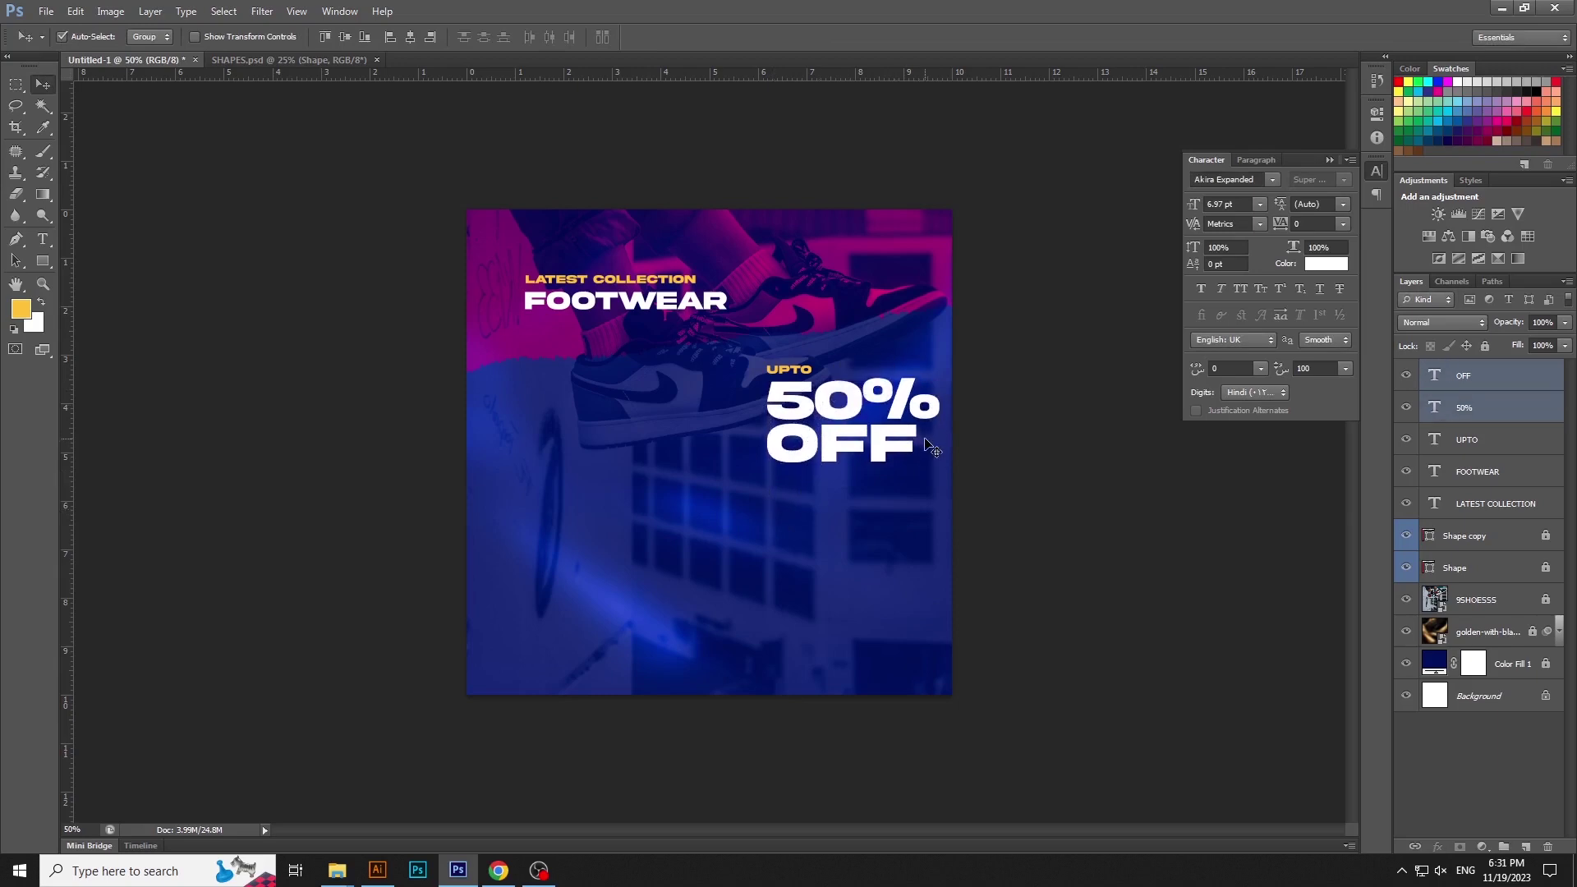
# - Select UPTO, 50% and OFF together and shift the block slightly left and up
pyautogui.click(981, 467)
pyautogui.moveTo(761, 331); pyautogui.dragTo(802, 380)
pyautogui.hotkey('shift', 'Left')
pyautogui.hotkey('shift', 'Left')
pyautogui.hotkey('shift', 'Left')
pyautogui.hotkey('shift', 'Up')
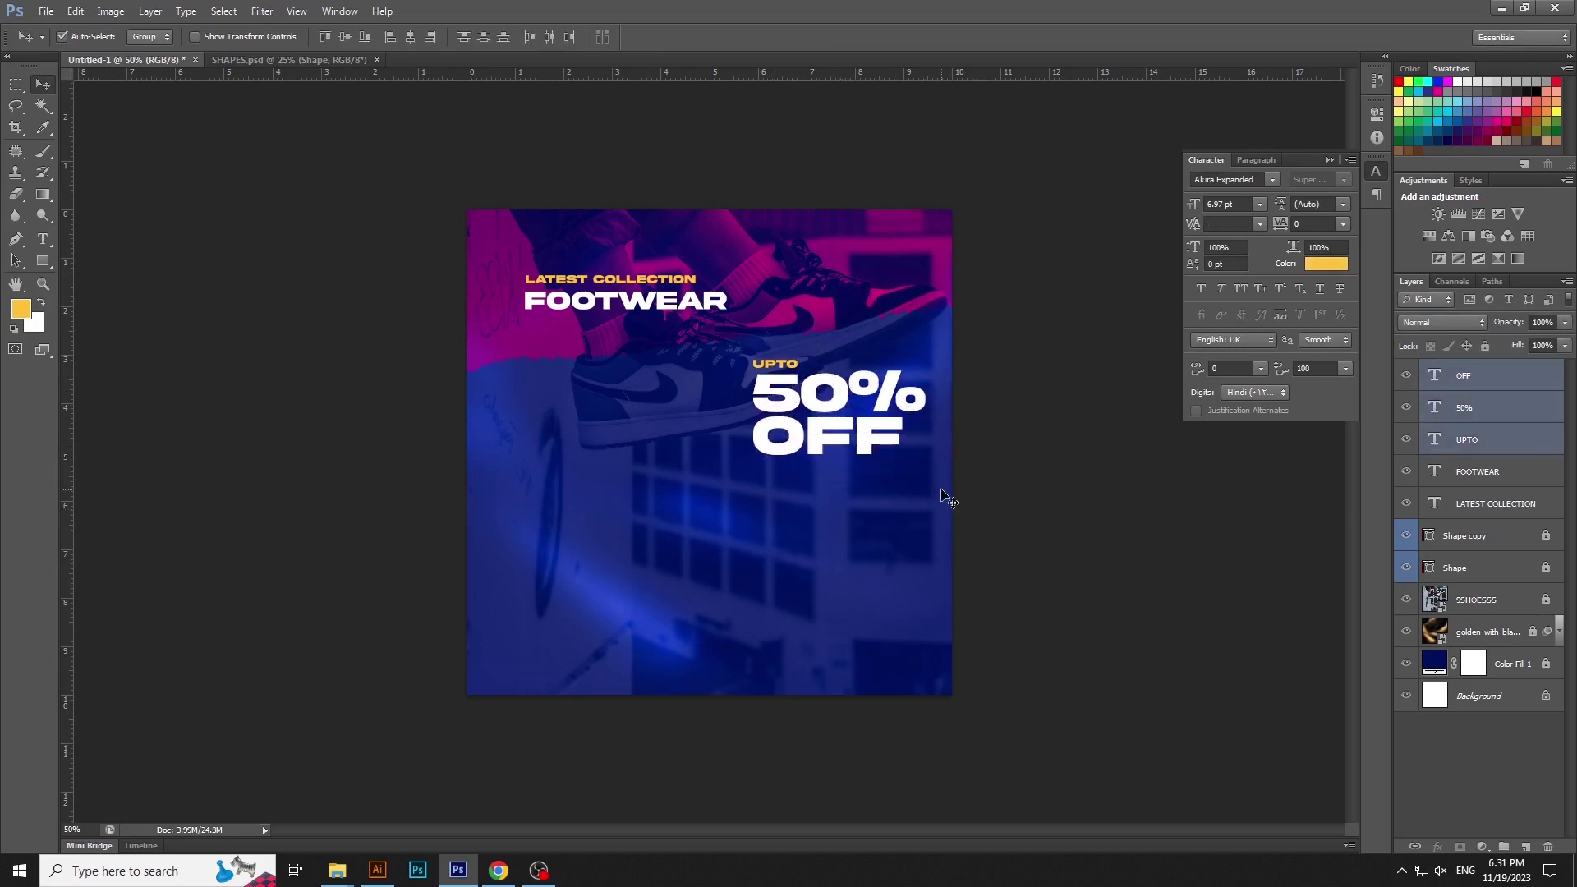
# - Duplicate the LATEST COLLECTION text and place the copy straight below it, near the poster's bottom edge
pyautogui.click(640, 291)
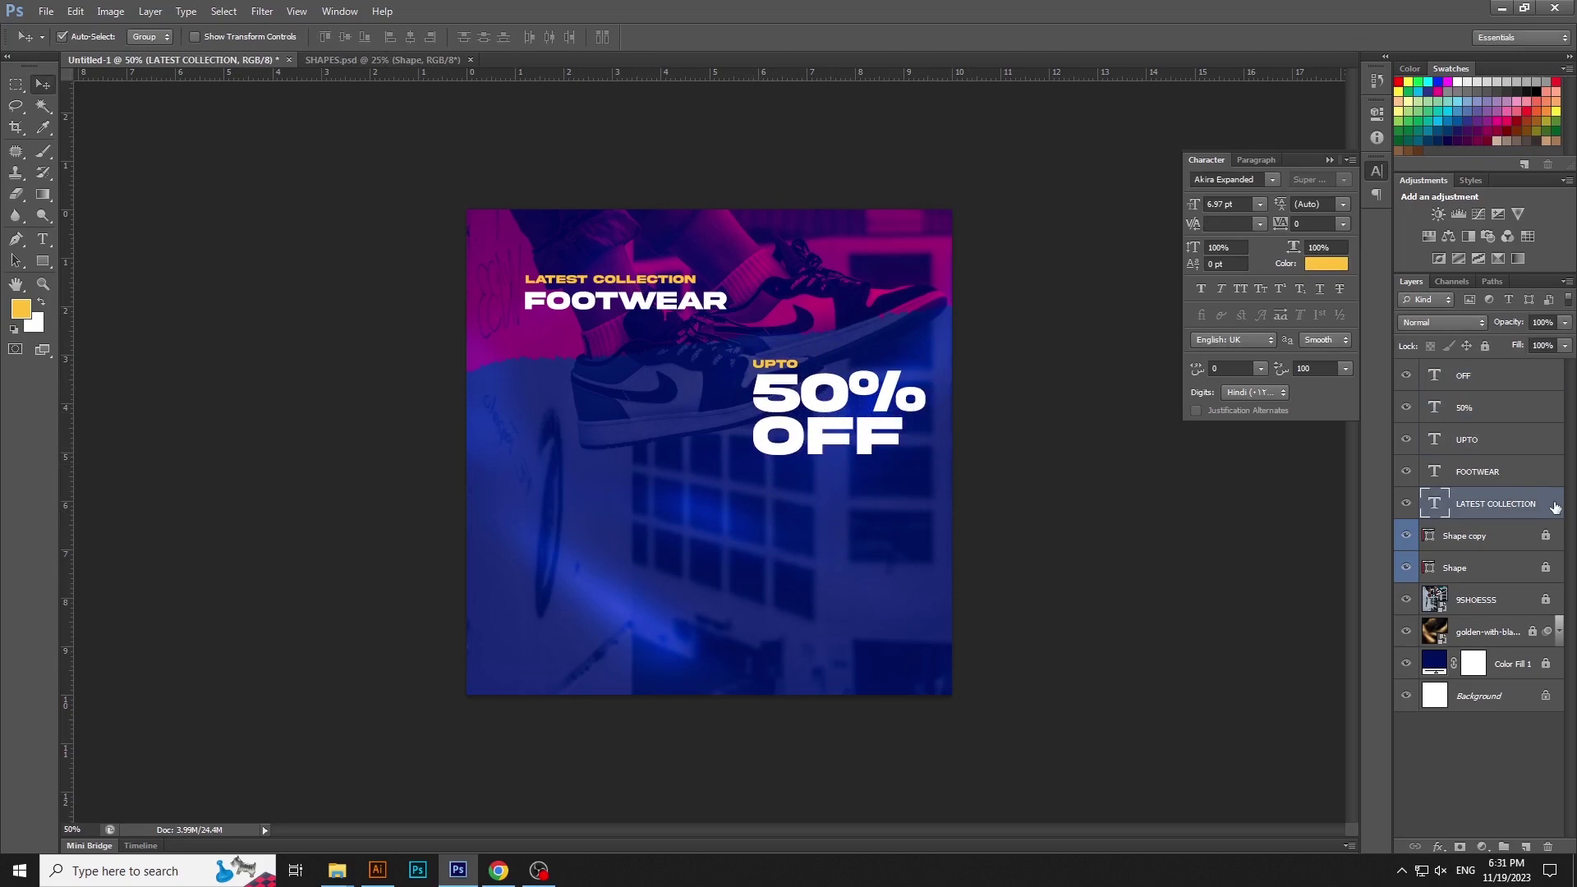
pyautogui.rightClick(1555, 507)
pyautogui.click(1415, 285)
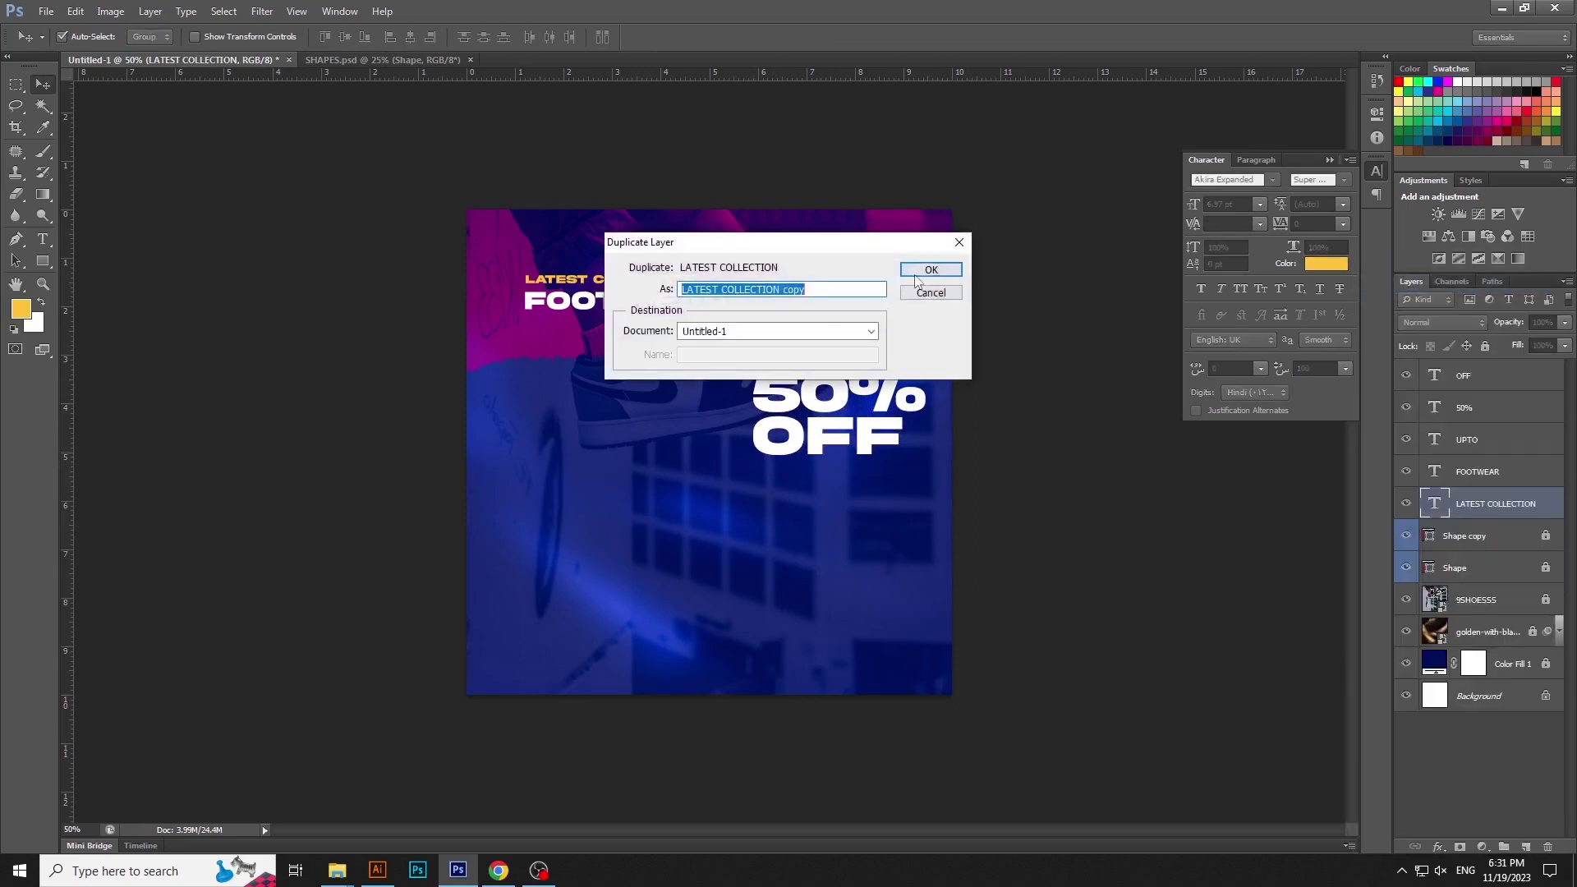
pyautogui.click(932, 281)
pyautogui.moveTo(621, 293); pyautogui.dragTo(617, 639)
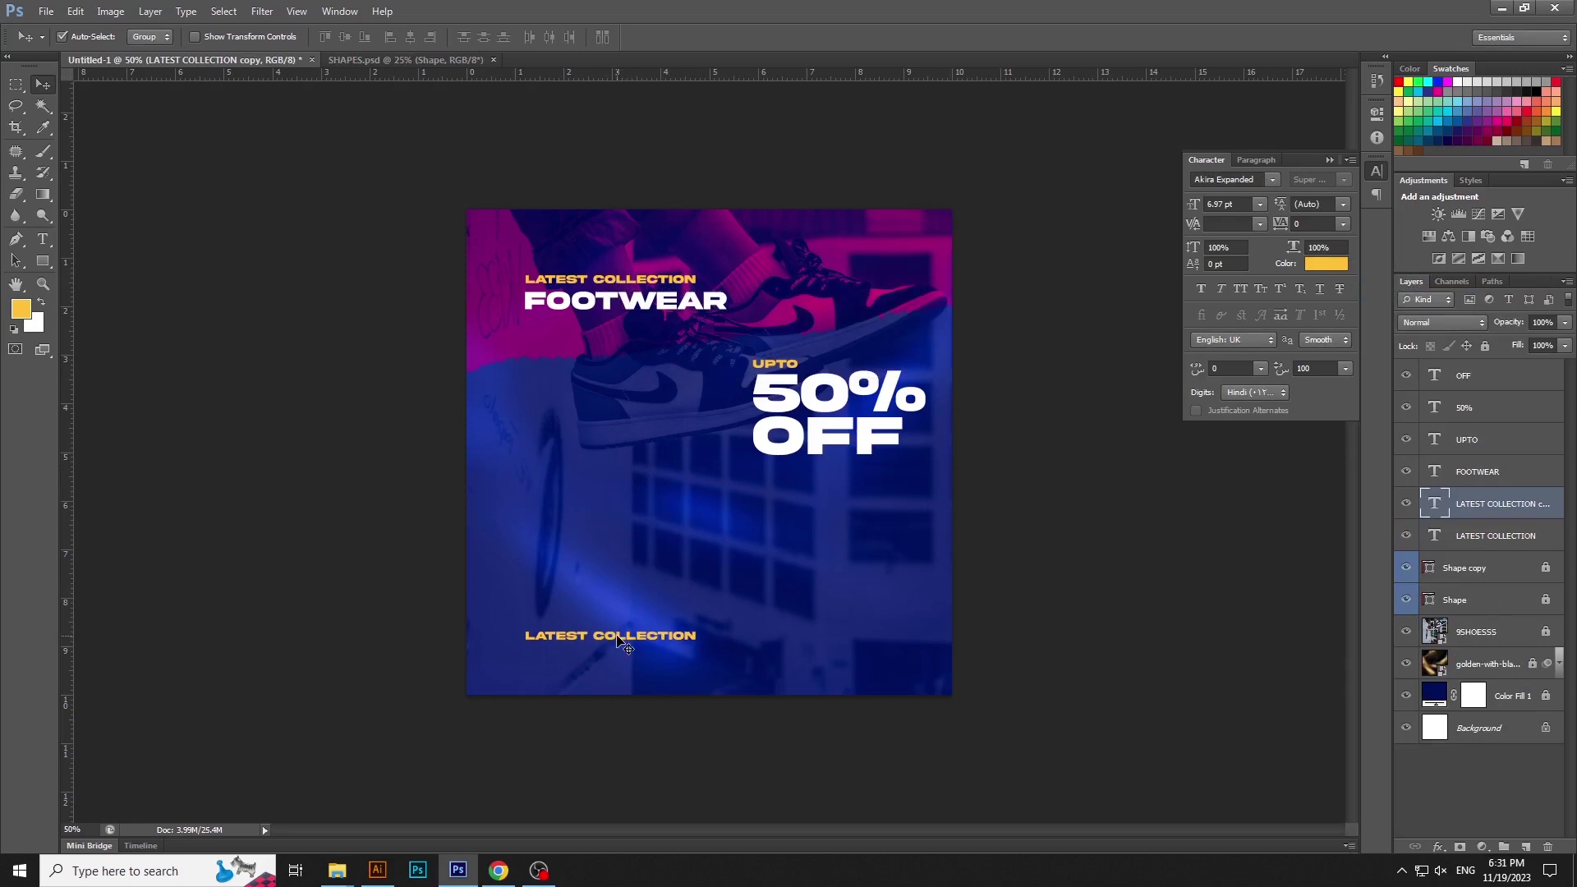
# - Change the copied line's text to MORE INFORMATION and shift it slightly down
pyautogui.press('t')
pyautogui.click(617, 637)
pyautogui.hotkey('ctrl', 'a')
pyautogui.write('MORE')
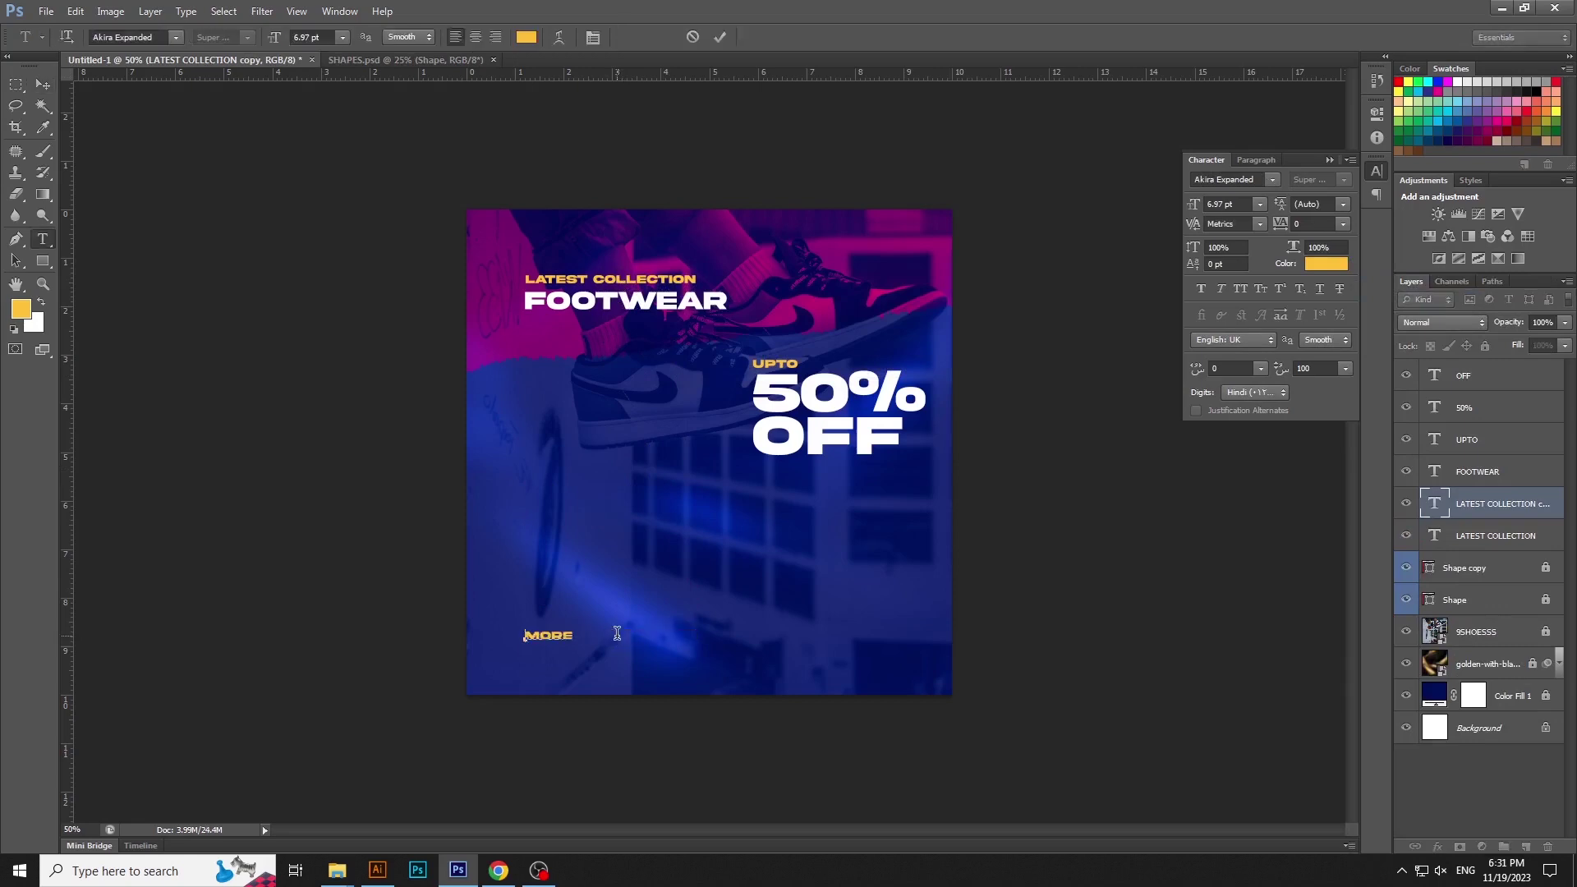
pyautogui.hotkey('ctrl', 'Return')
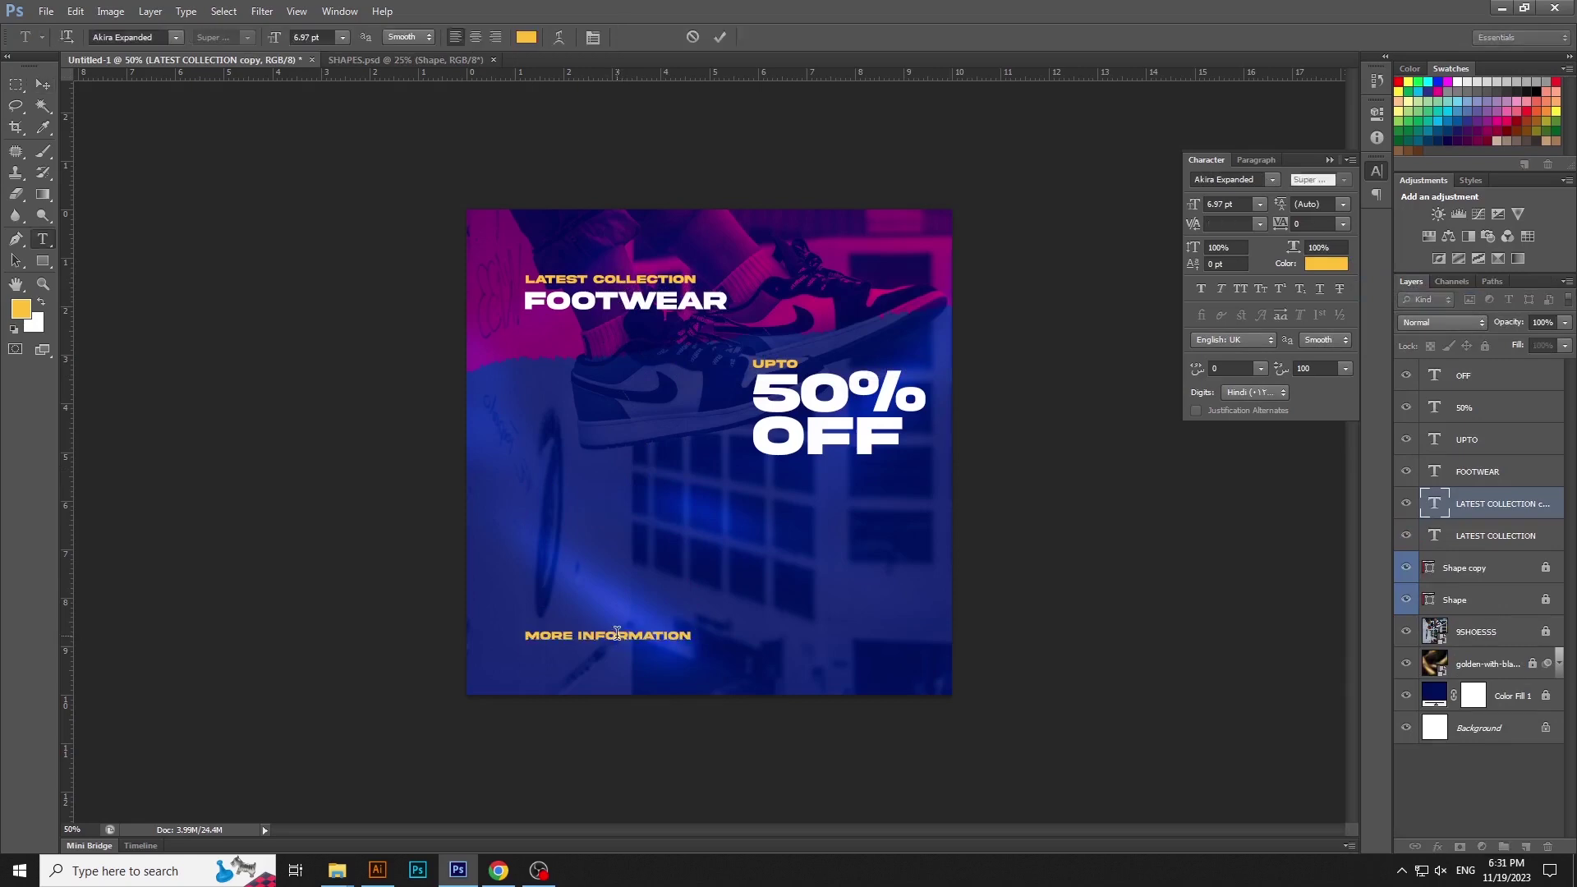
pyautogui.press('v')
pyautogui.moveTo(617, 636); pyautogui.dragTo(616, 650)
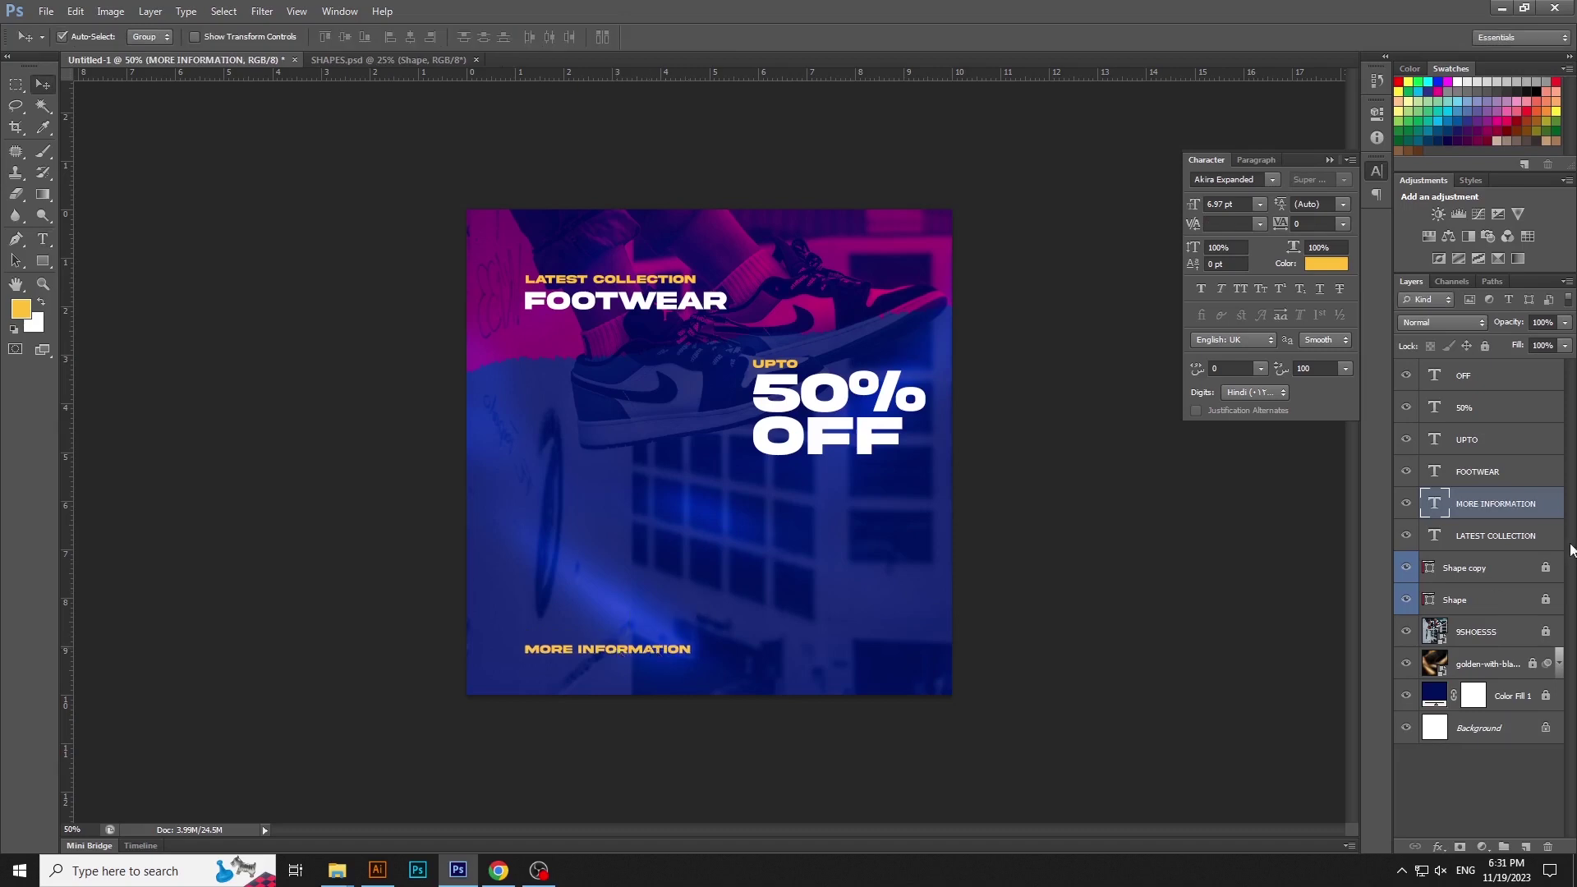
# - Add a new text line with the contact phone number and set its character direction to left-to-right
pyautogui.press('t')
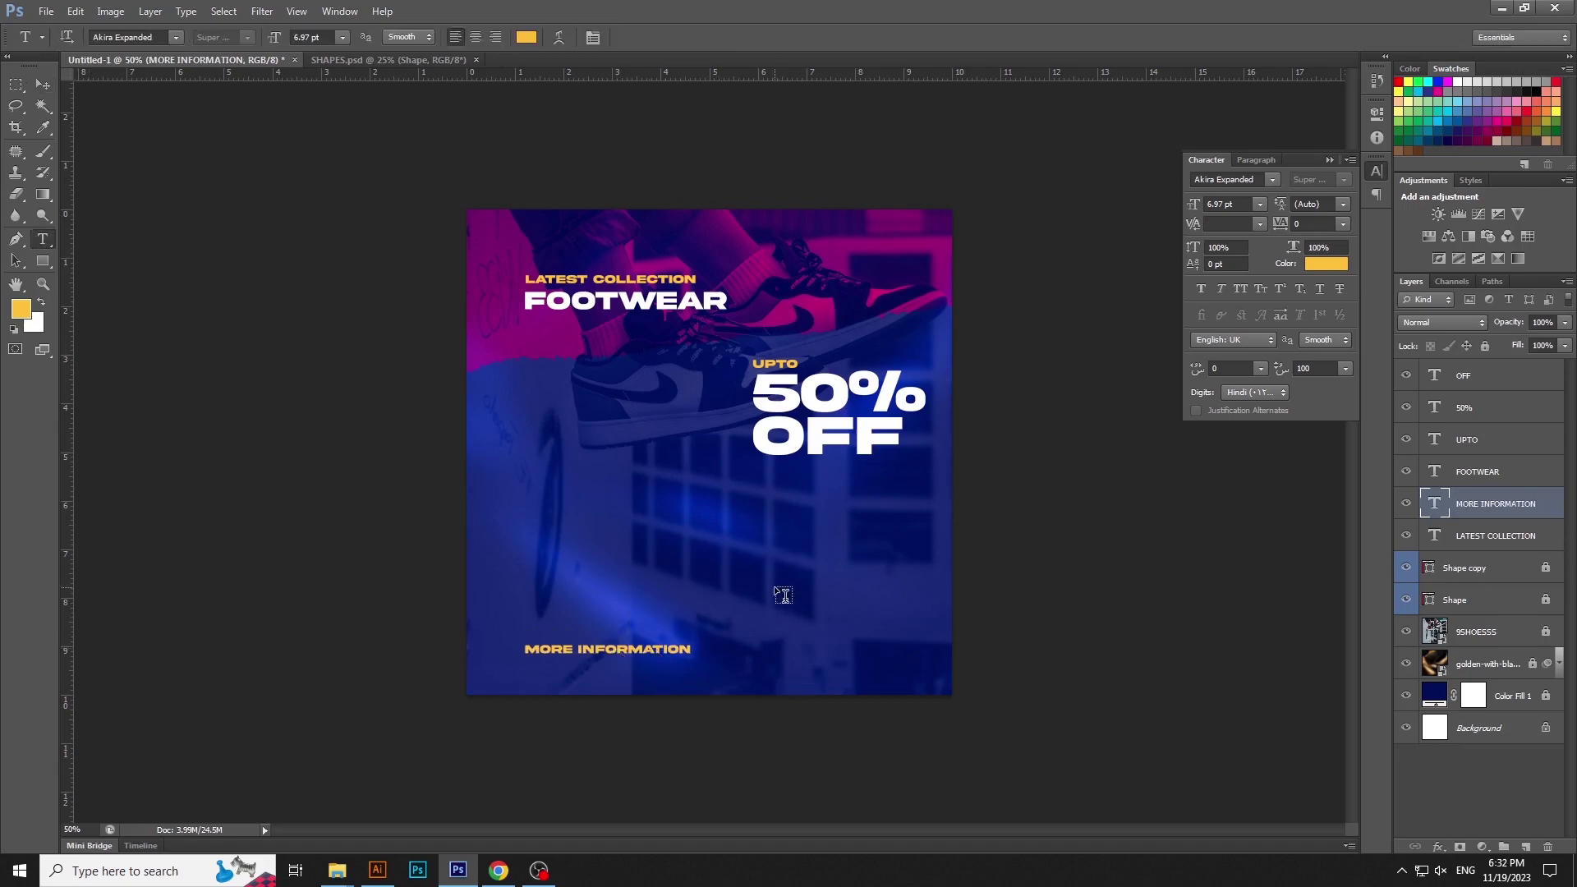
pyautogui.click(775, 585)
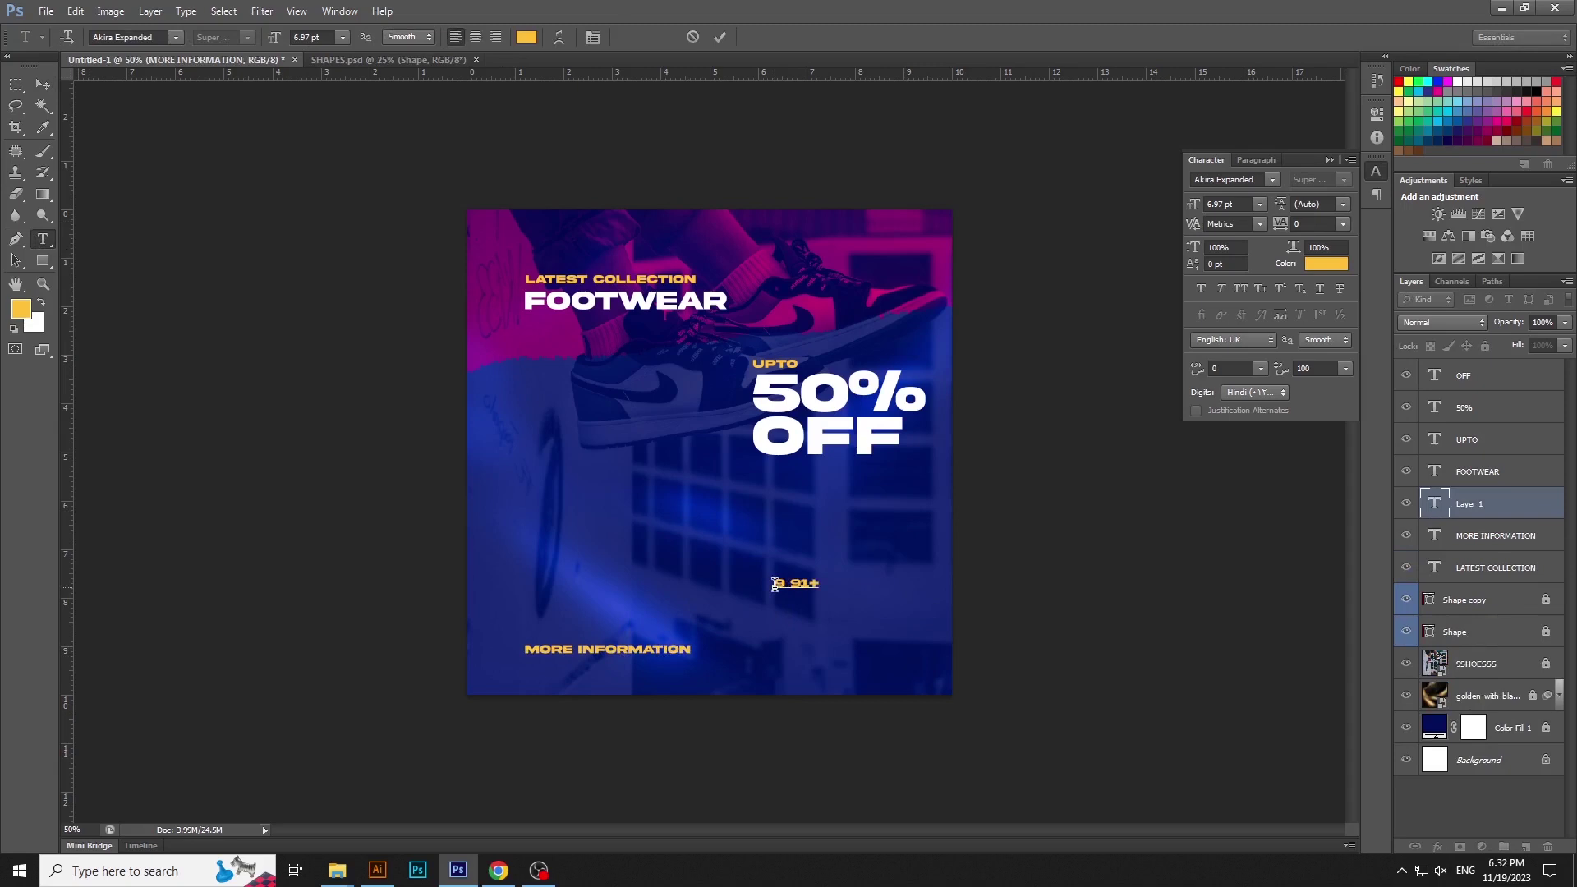
pyautogui.hotkey('ctrl', 'a')
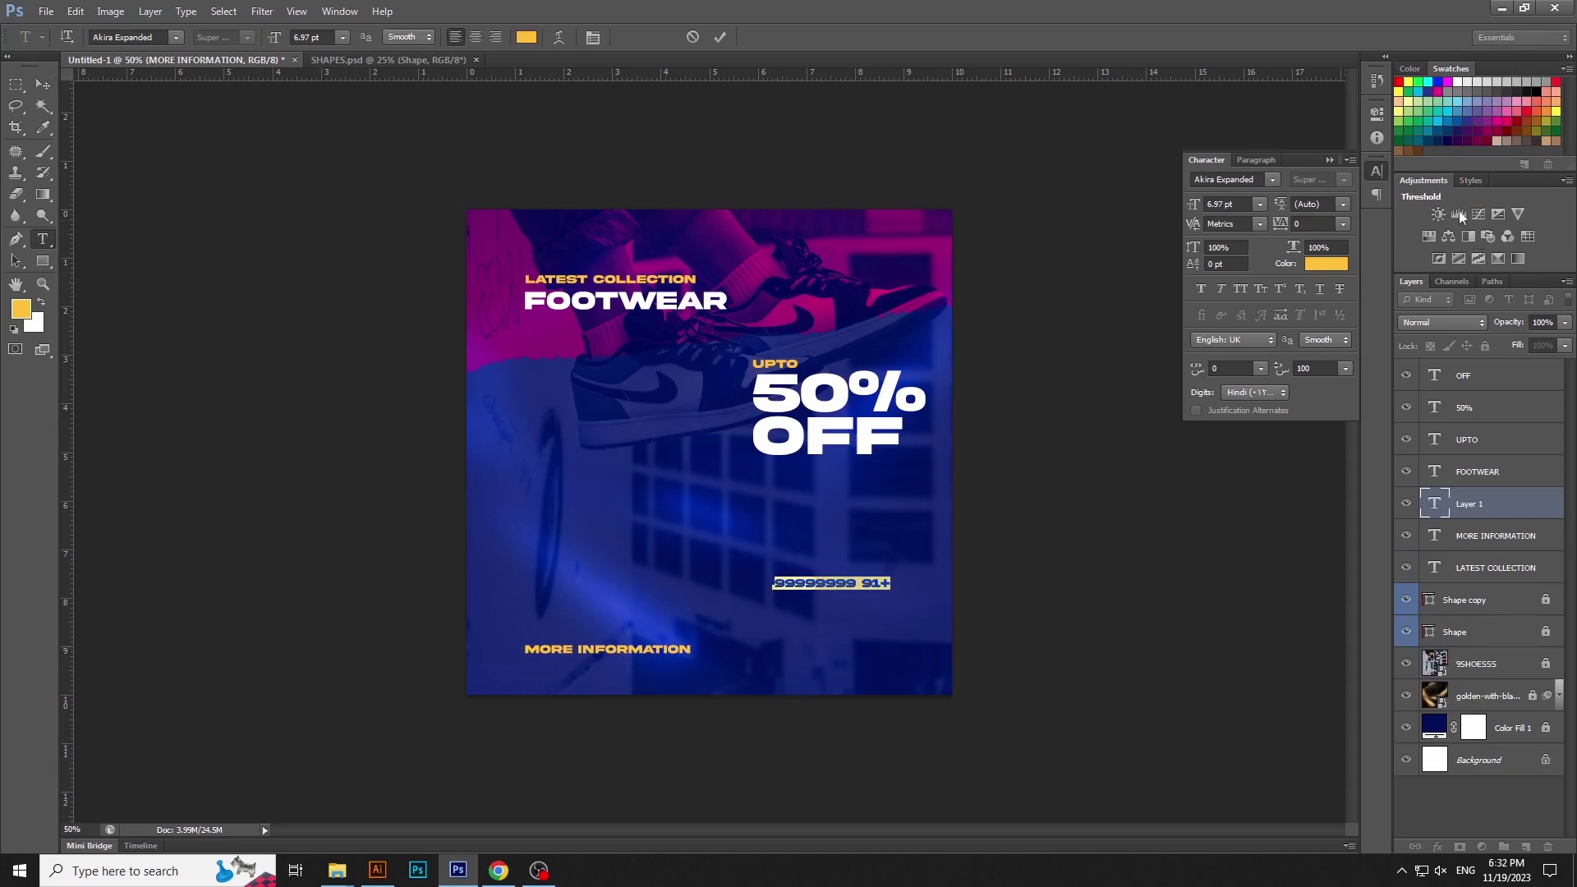
pyautogui.click(1351, 160)
pyautogui.moveTo(1430, 421)
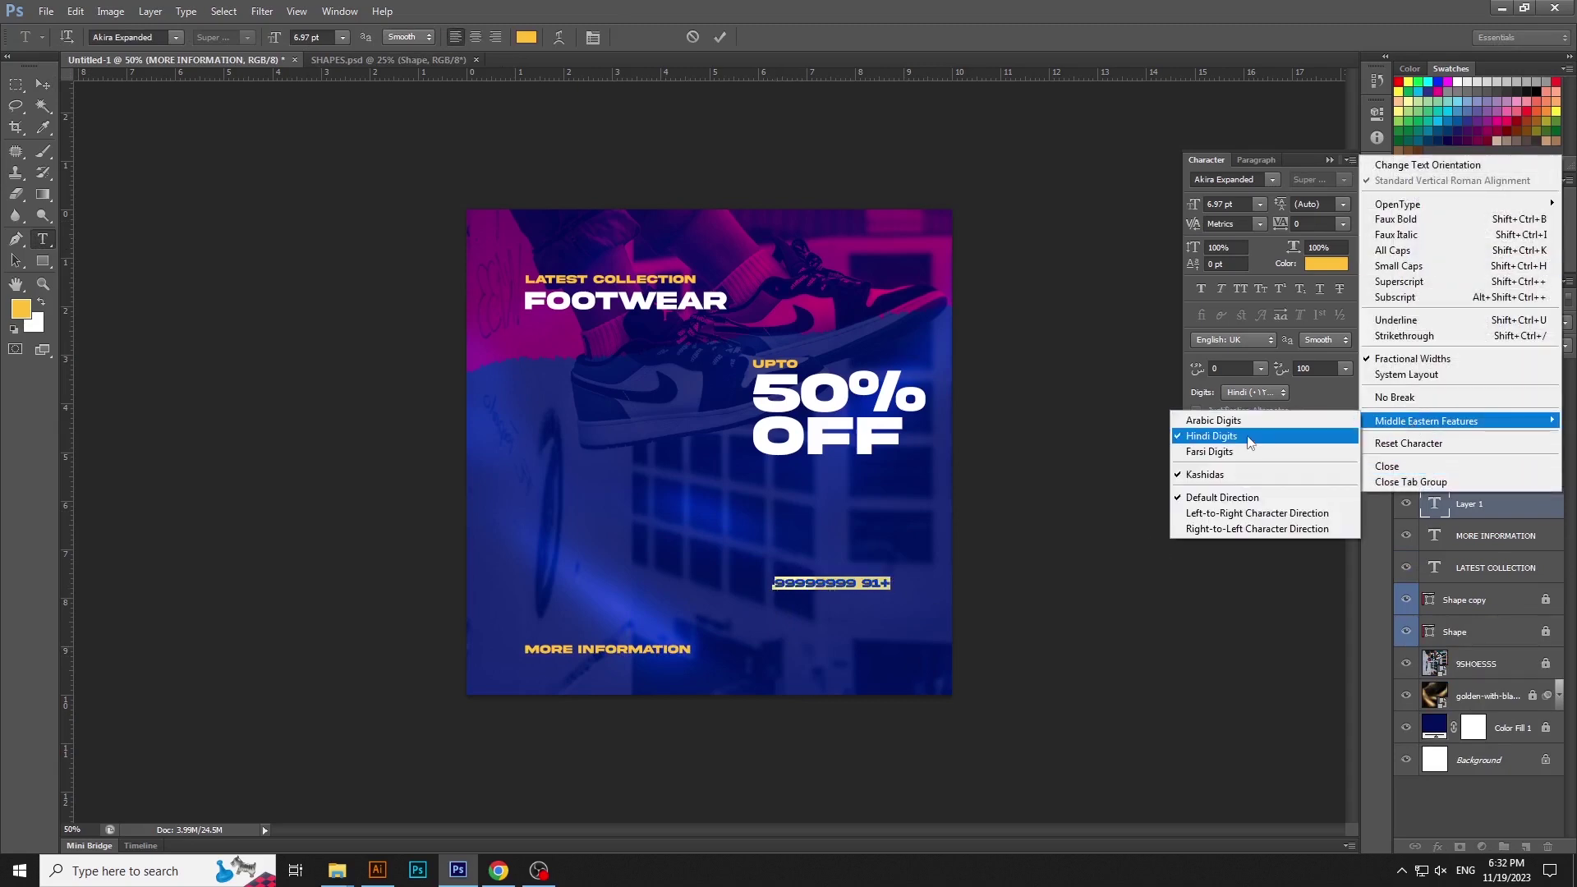
pyautogui.click(1253, 513)
# - Colour the phone number white, enlarge it and place it directly beneath MORE INFORMATION, flush with its left edge
pyautogui.click(527, 37)
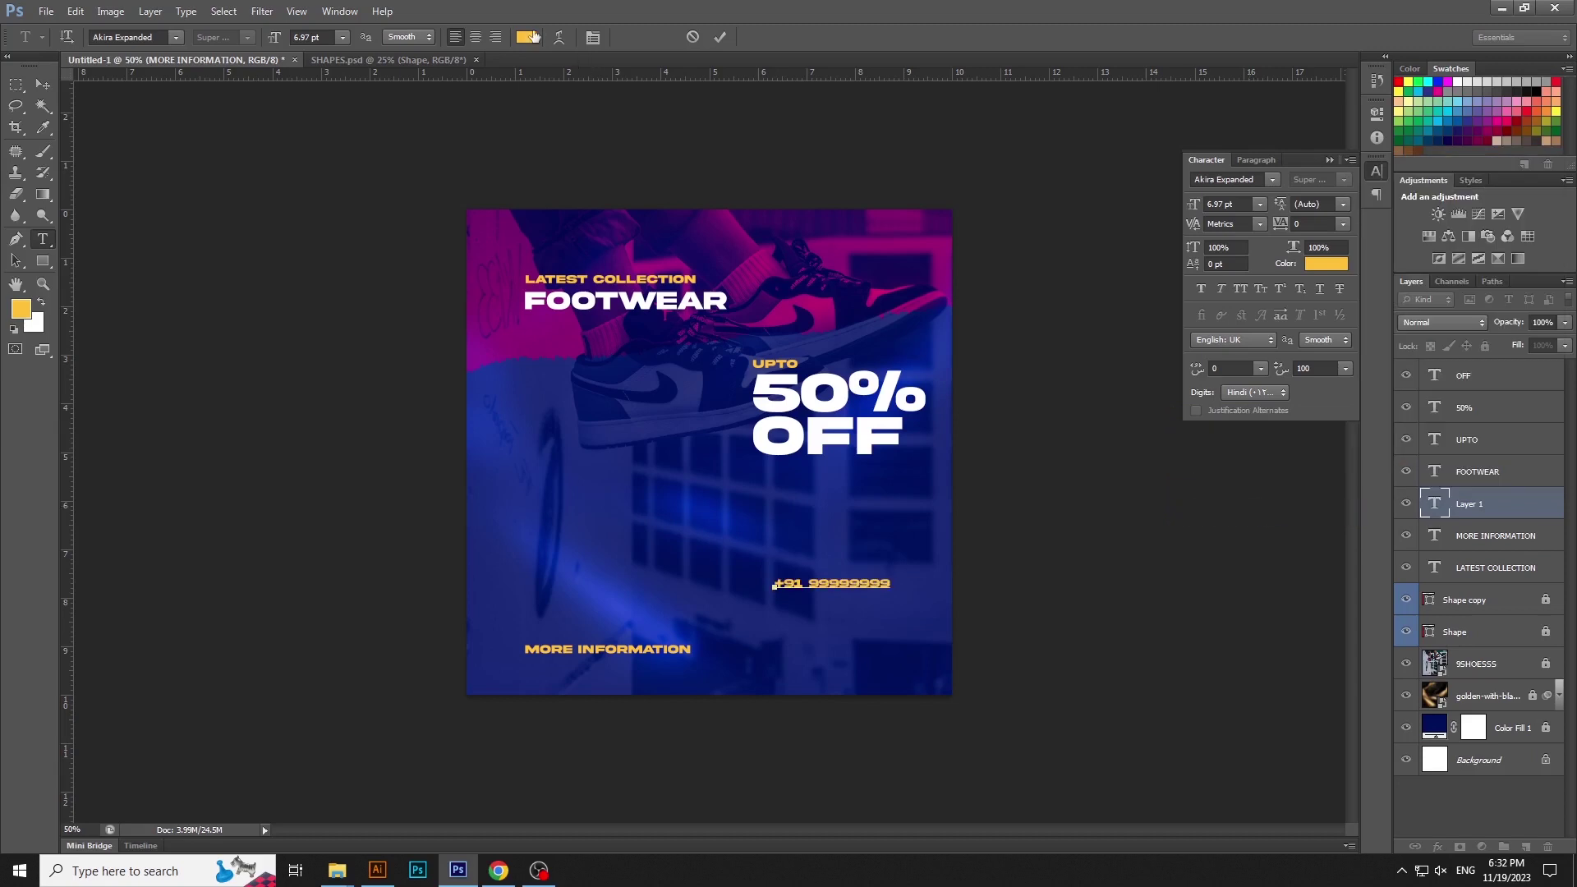
pyautogui.moveTo(1203, 657); pyautogui.dragTo(1000, 569)
pyautogui.hotkey('ctrl', 'Return')
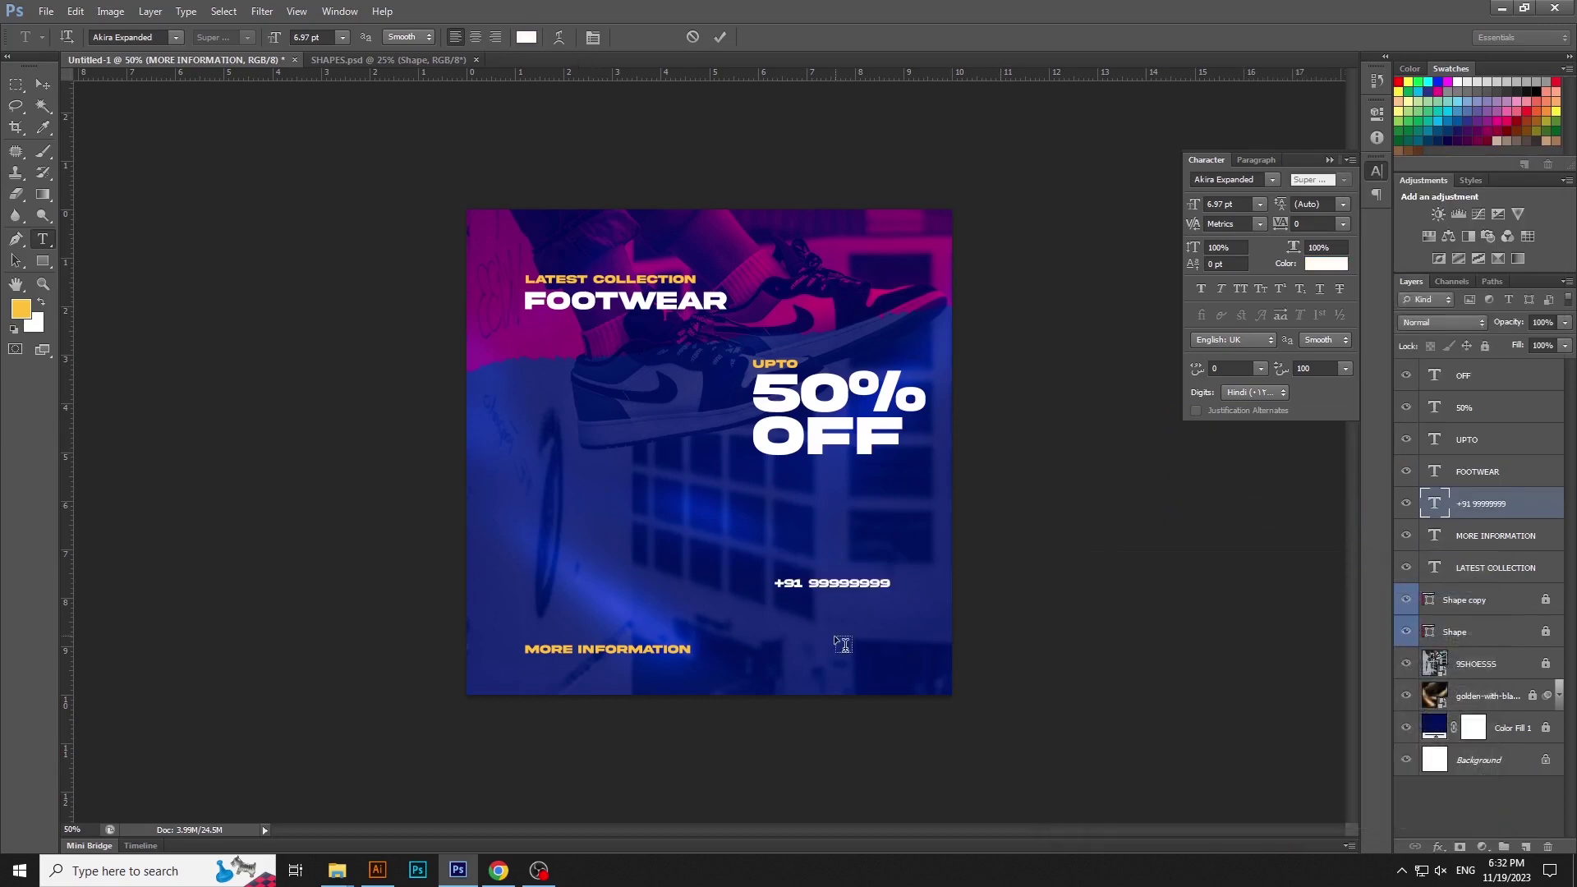
pyautogui.press('v')
pyautogui.hotkey('ctrl', 't')
pyautogui.moveTo(893, 593); pyautogui.dragTo(693, 669)
pyautogui.press('Return')
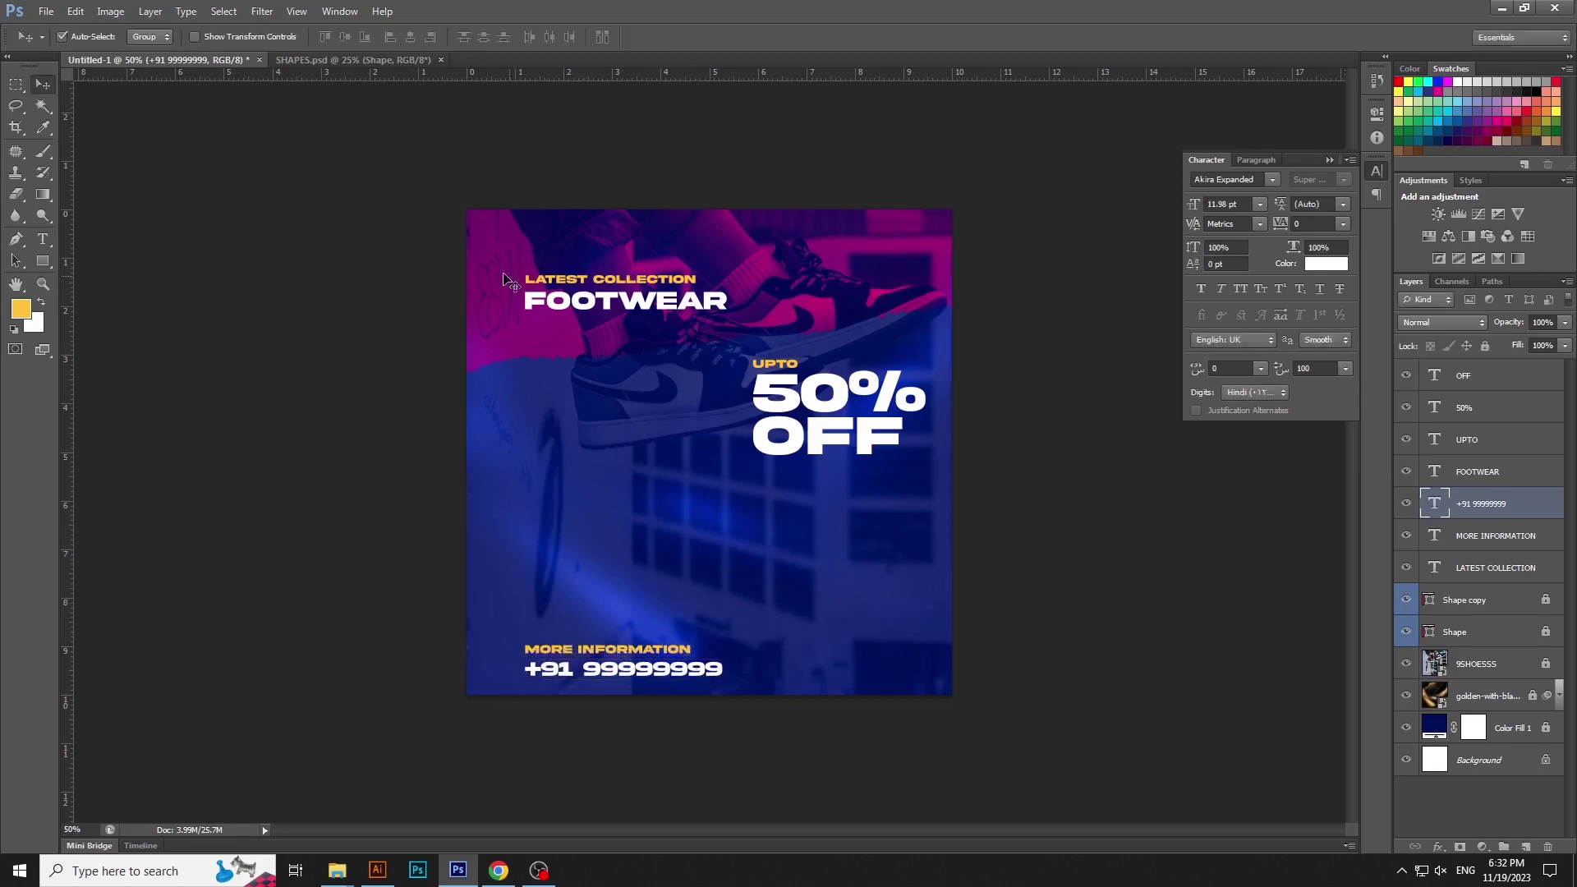
# - Scale down MORE INFORMATION and the phone number together, keeping their left edge in line with FOOTWEAR
pyautogui.moveTo(457, 235); pyautogui.dragTo(565, 672)
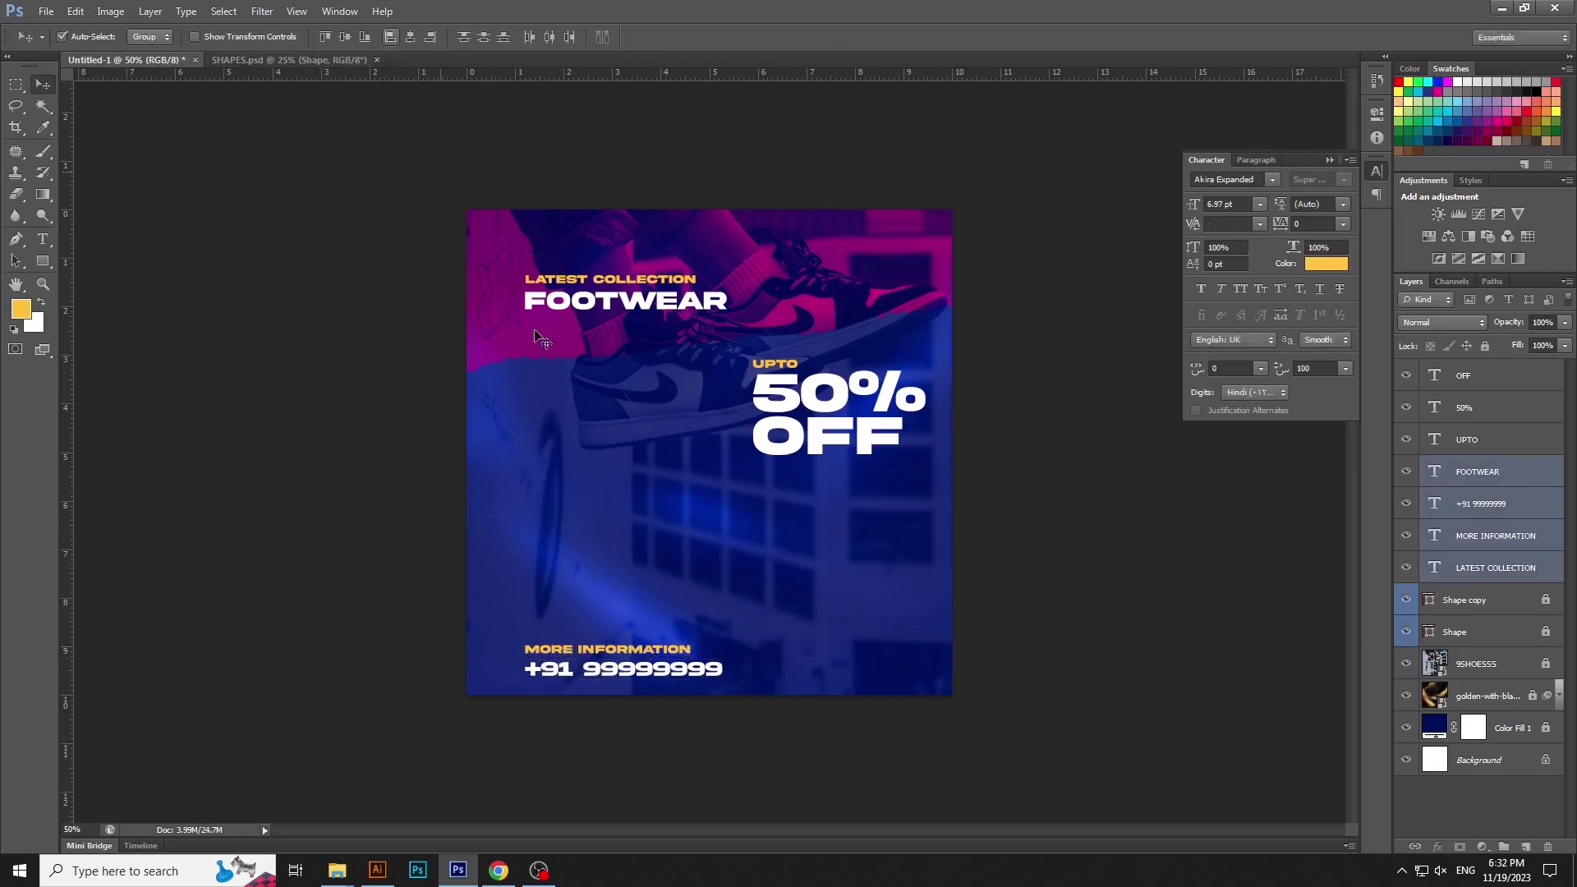
pyautogui.moveTo(575, 582); pyautogui.dragTo(672, 681)
pyautogui.hotkey('ctrl', 't')
pyautogui.press('Return')
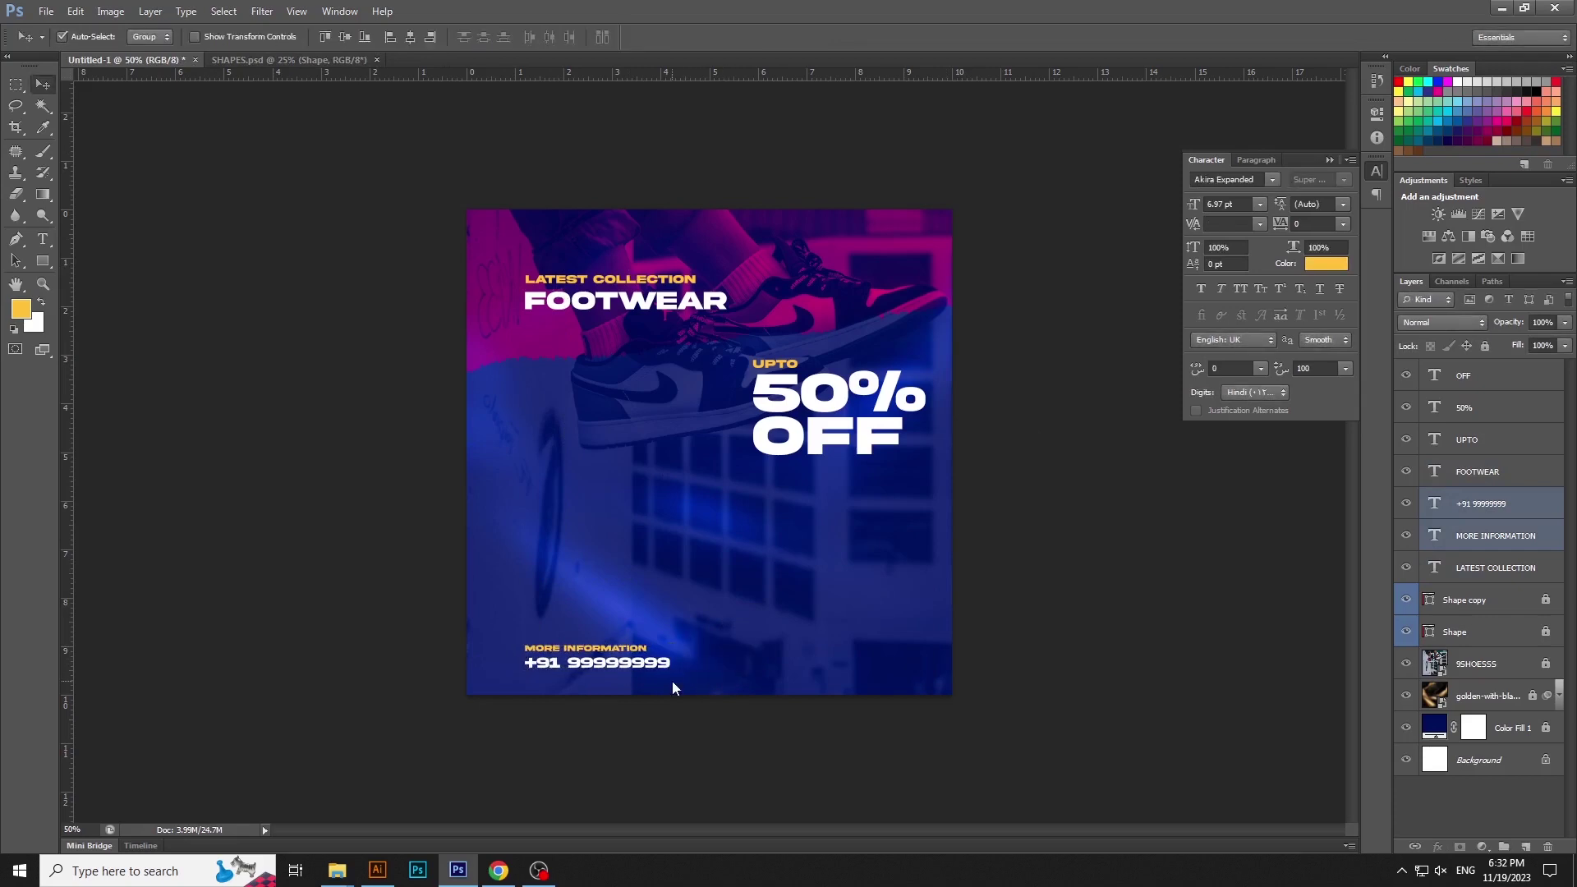
pyautogui.click(803, 636)
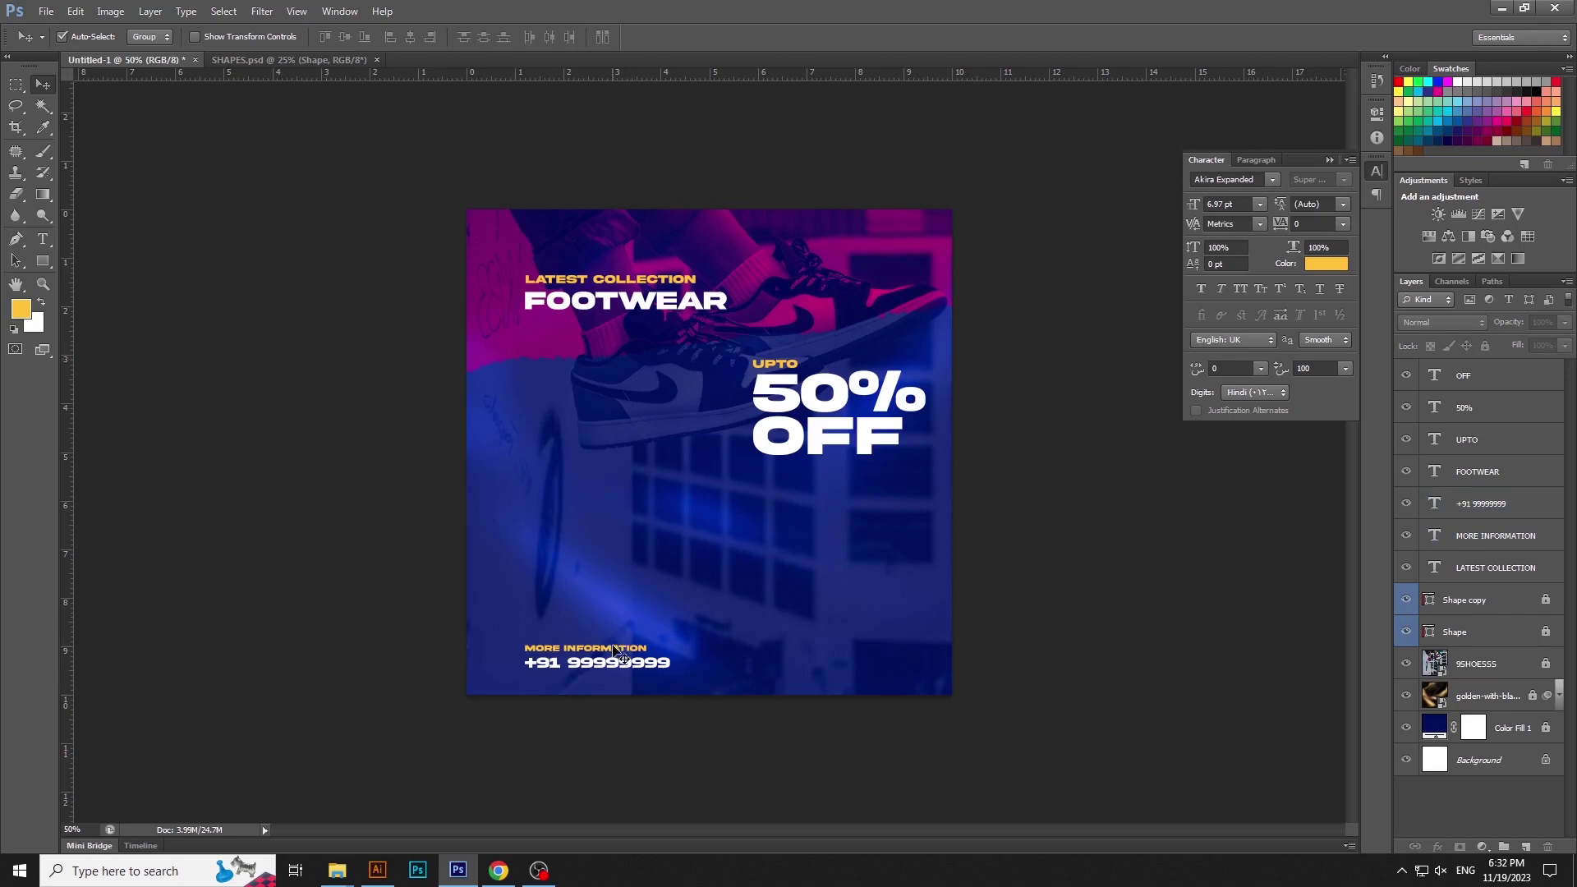
# - Duplicate the LATEST COLLECTION text again and place the copy in the poster's lower right area
pyautogui.click(1487, 568)
pyautogui.rightClick(1487, 567)
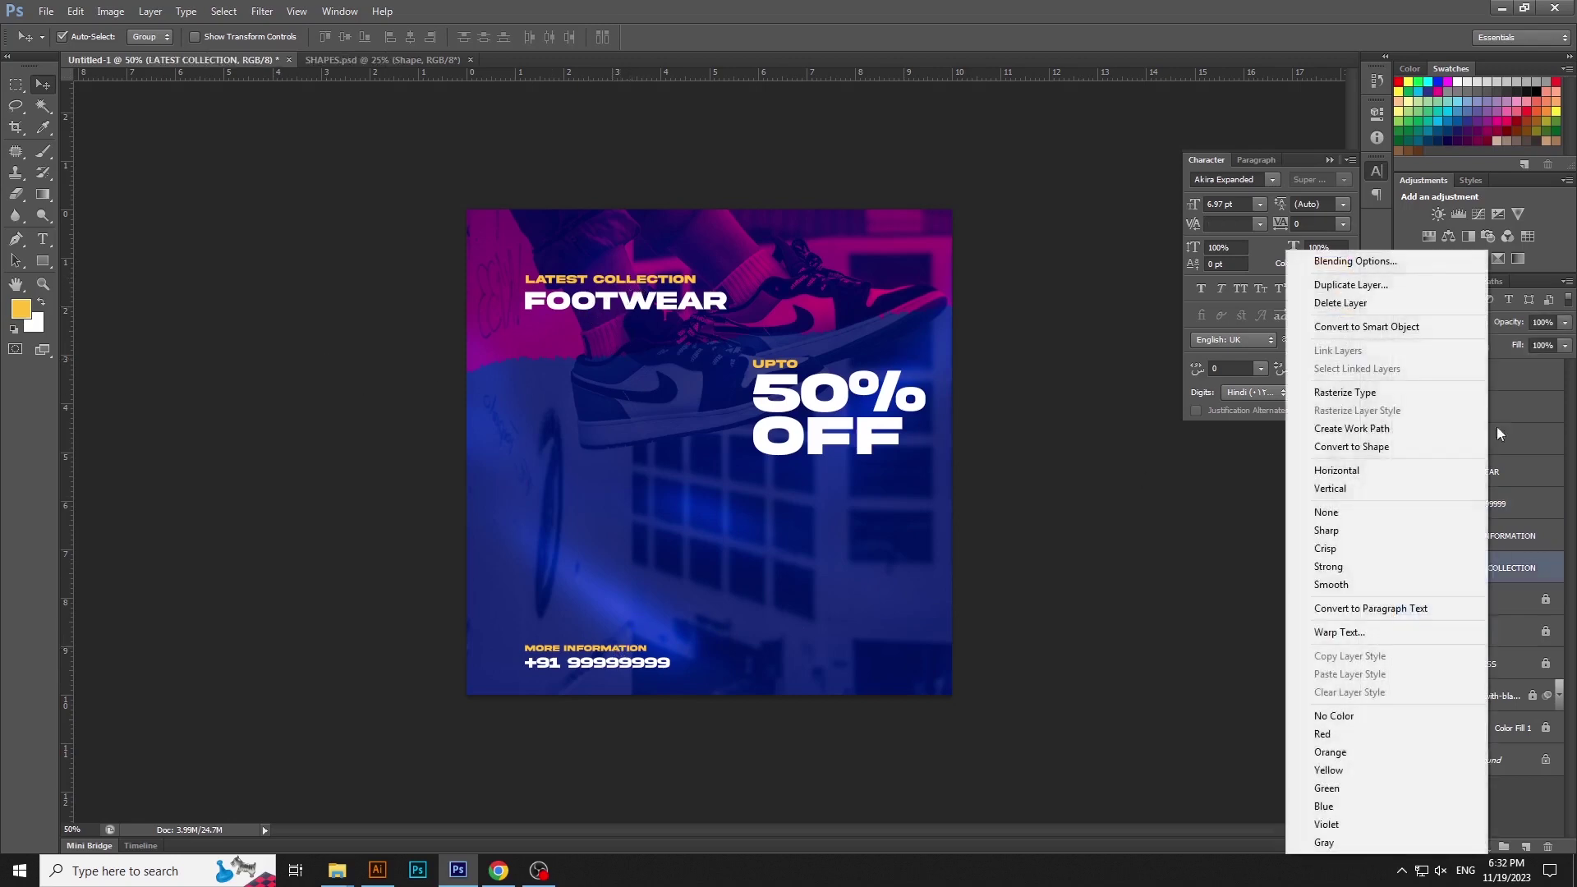
pyautogui.click(1348, 288)
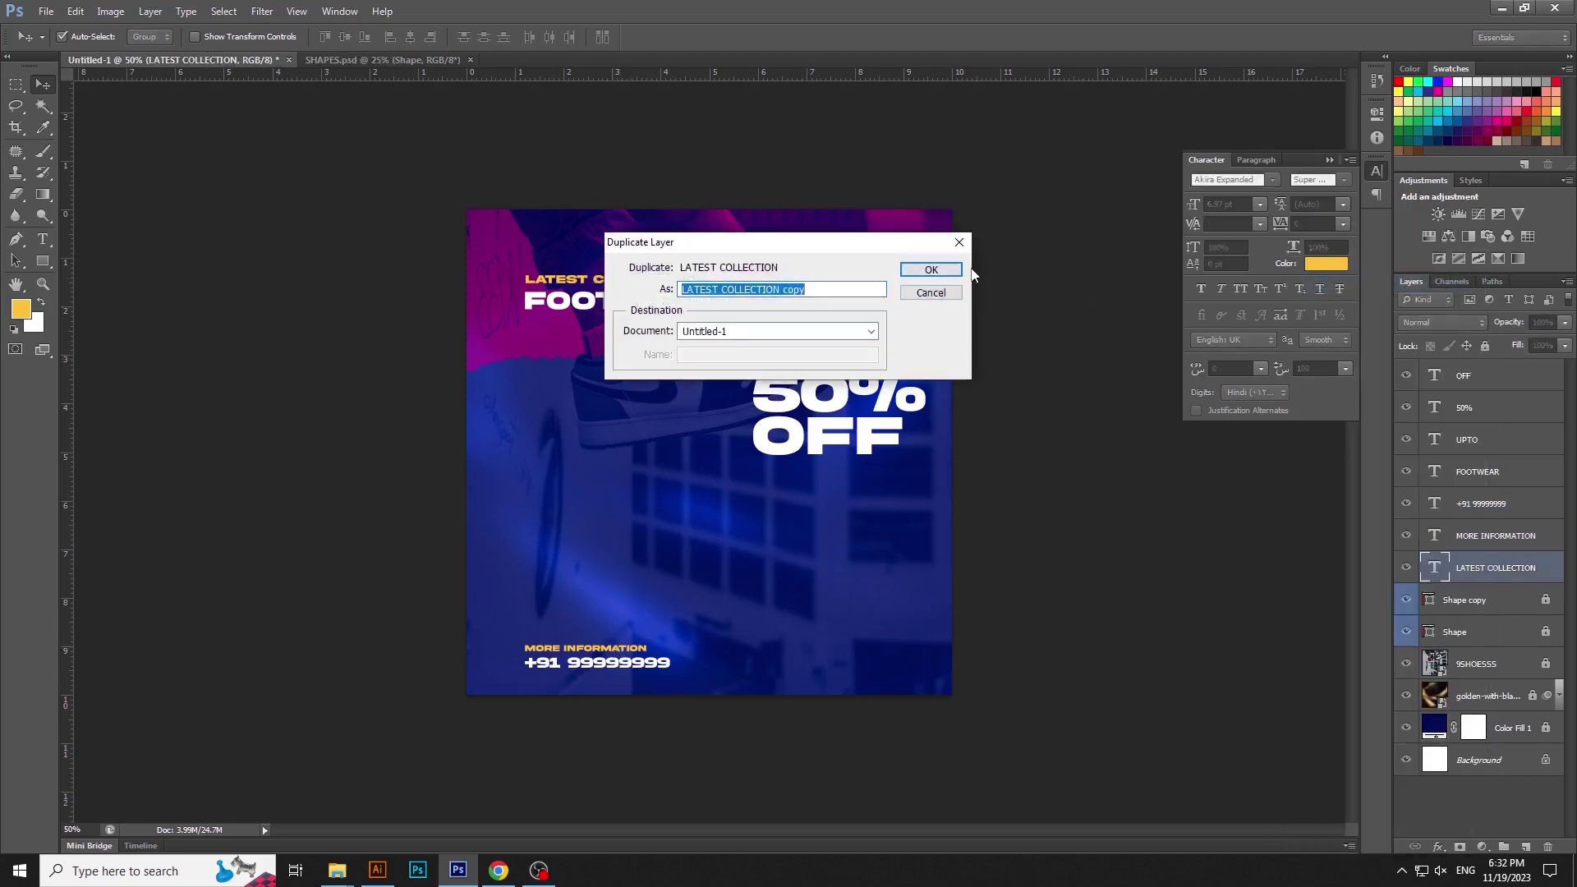
pyautogui.click(937, 271)
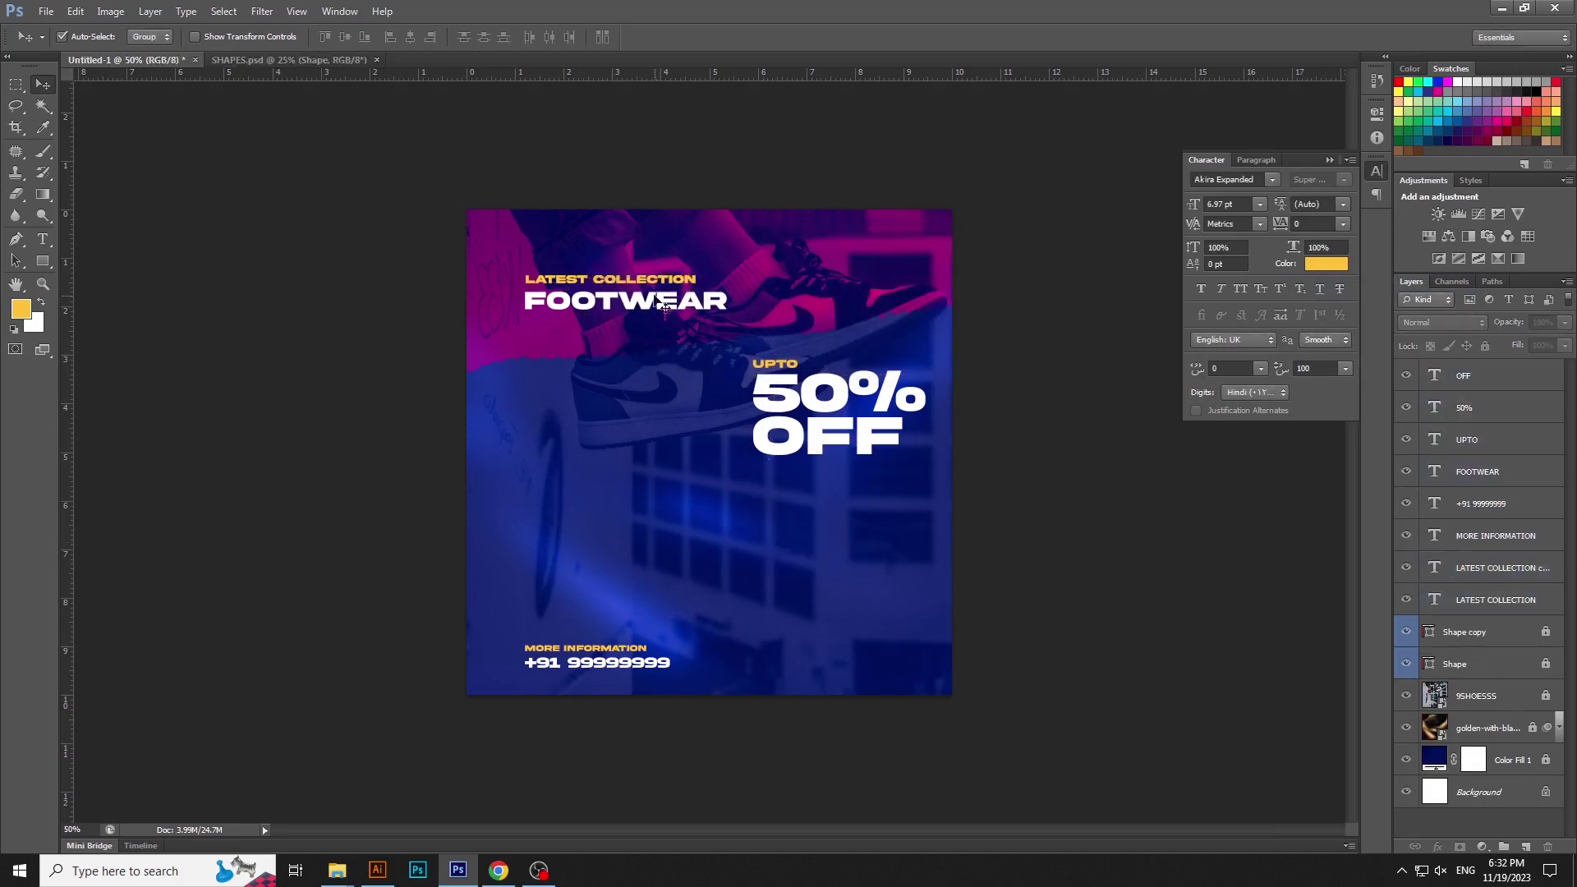
pyautogui.moveTo(651, 285); pyautogui.dragTo(849, 620)
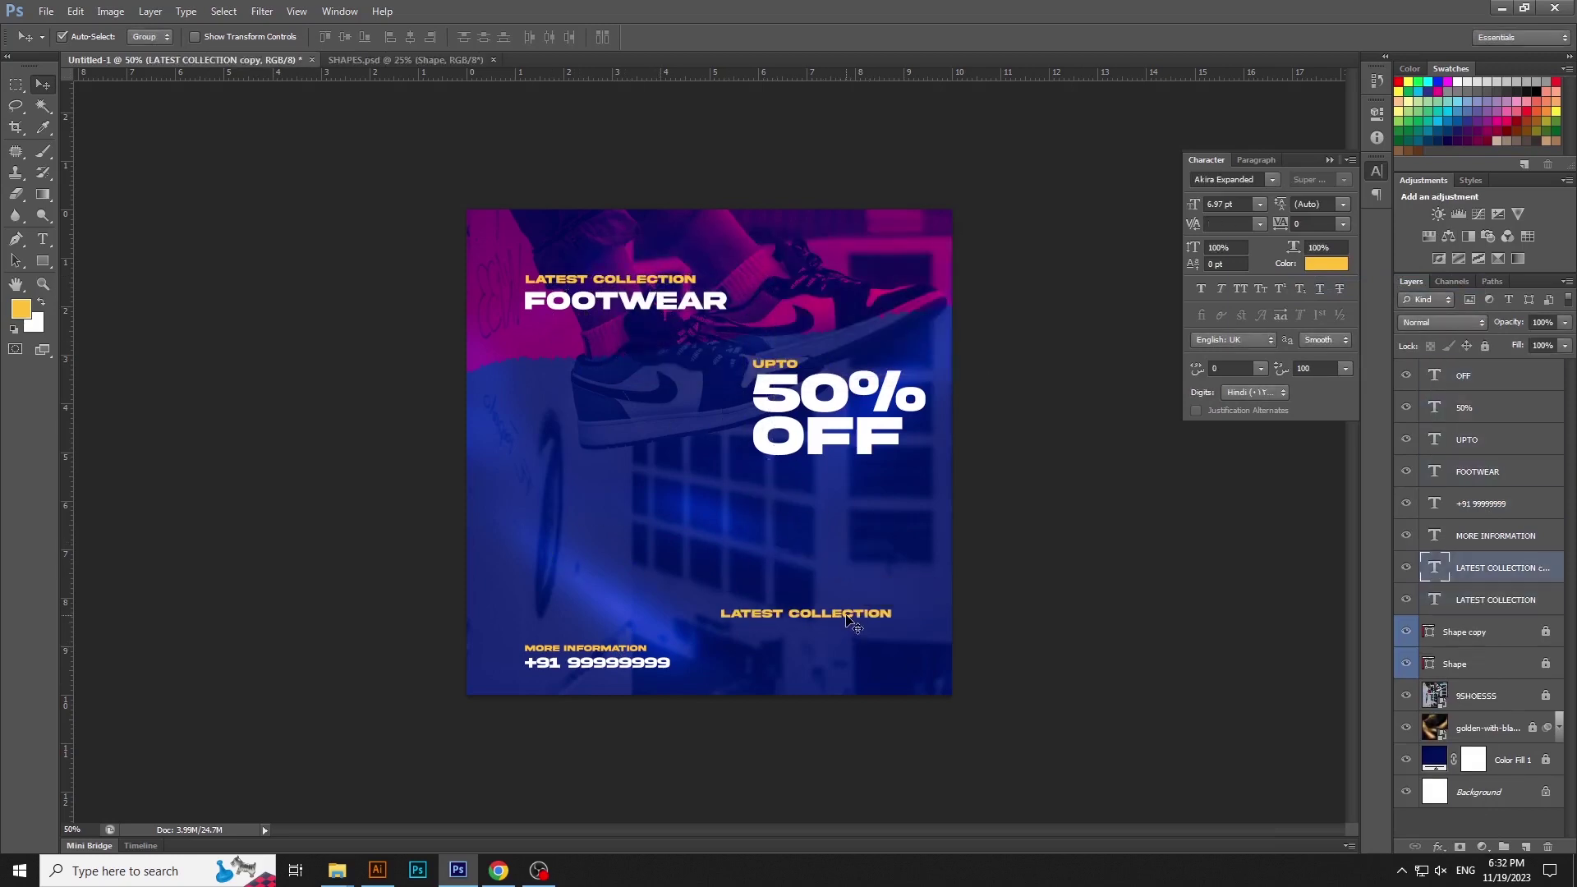
# - Replace the copy's text with LIGHTWEIGHT AND MORE COMFORT, broken over three lines
pyautogui.press('t')
pyautogui.click(846, 614)
pyautogui.hotkey('ctrl', 'a')
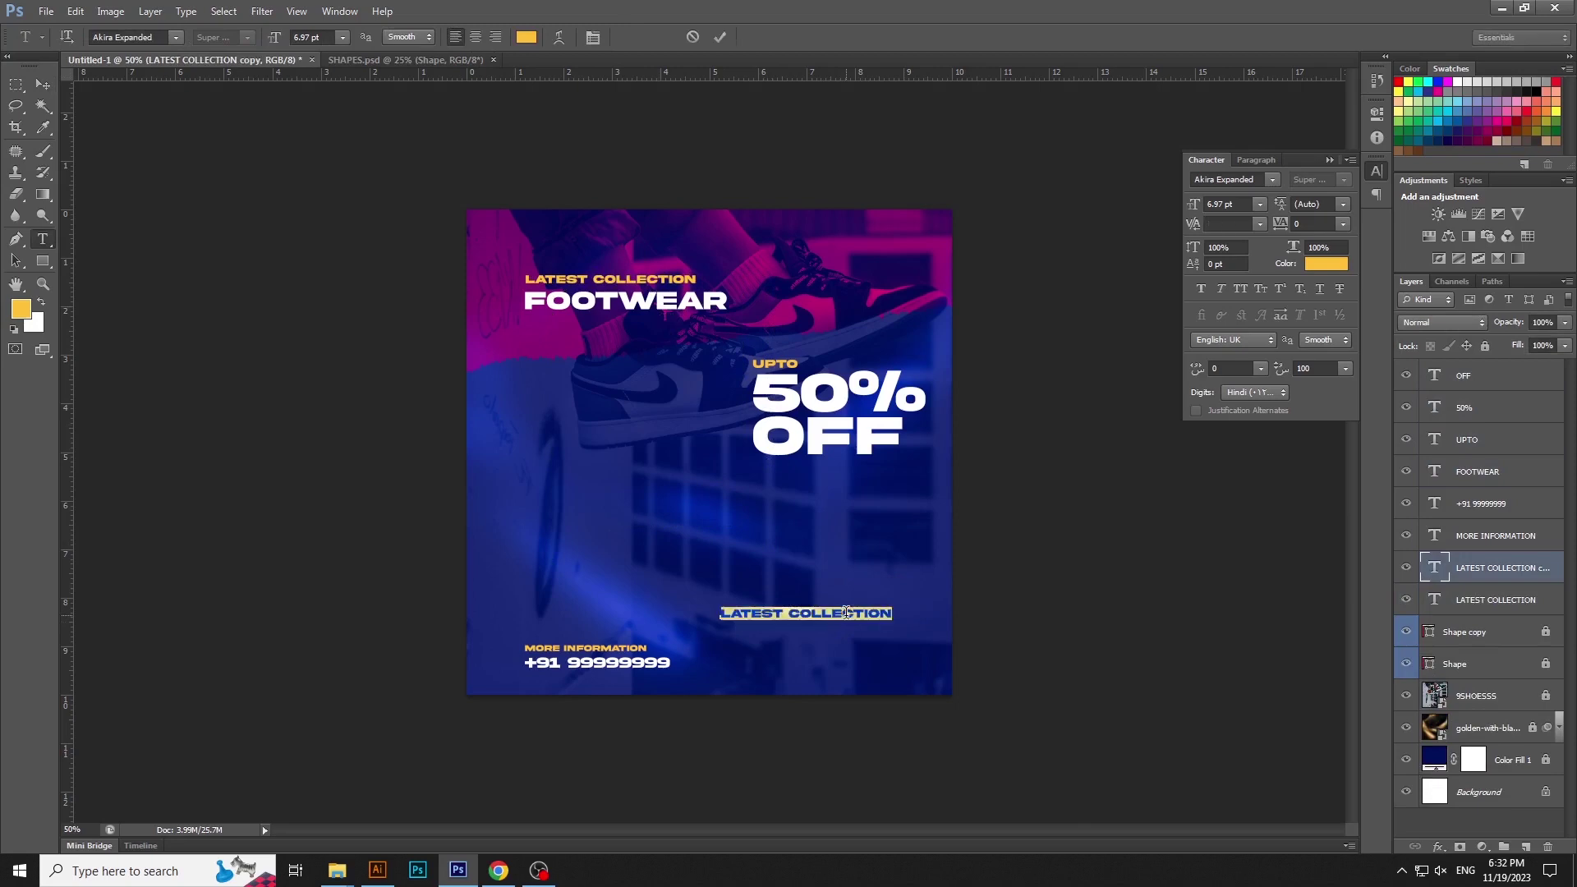
pyautogui.write('LIGHTWEIGH')
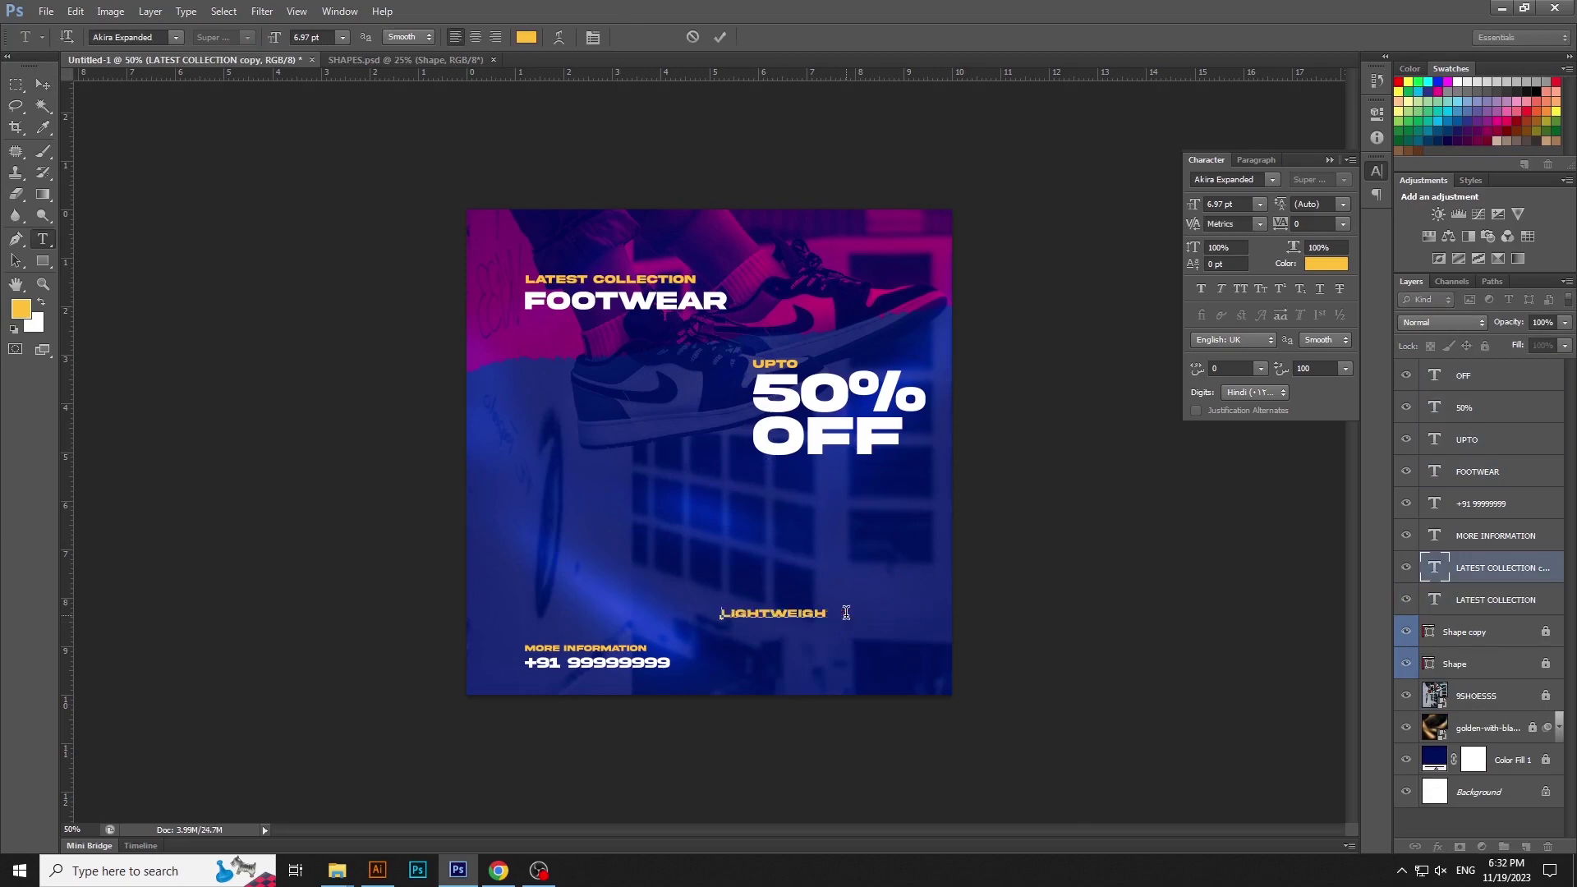
pyautogui.write('T')
pyautogui.press('Return')
pyautogui.write('AND MORE')
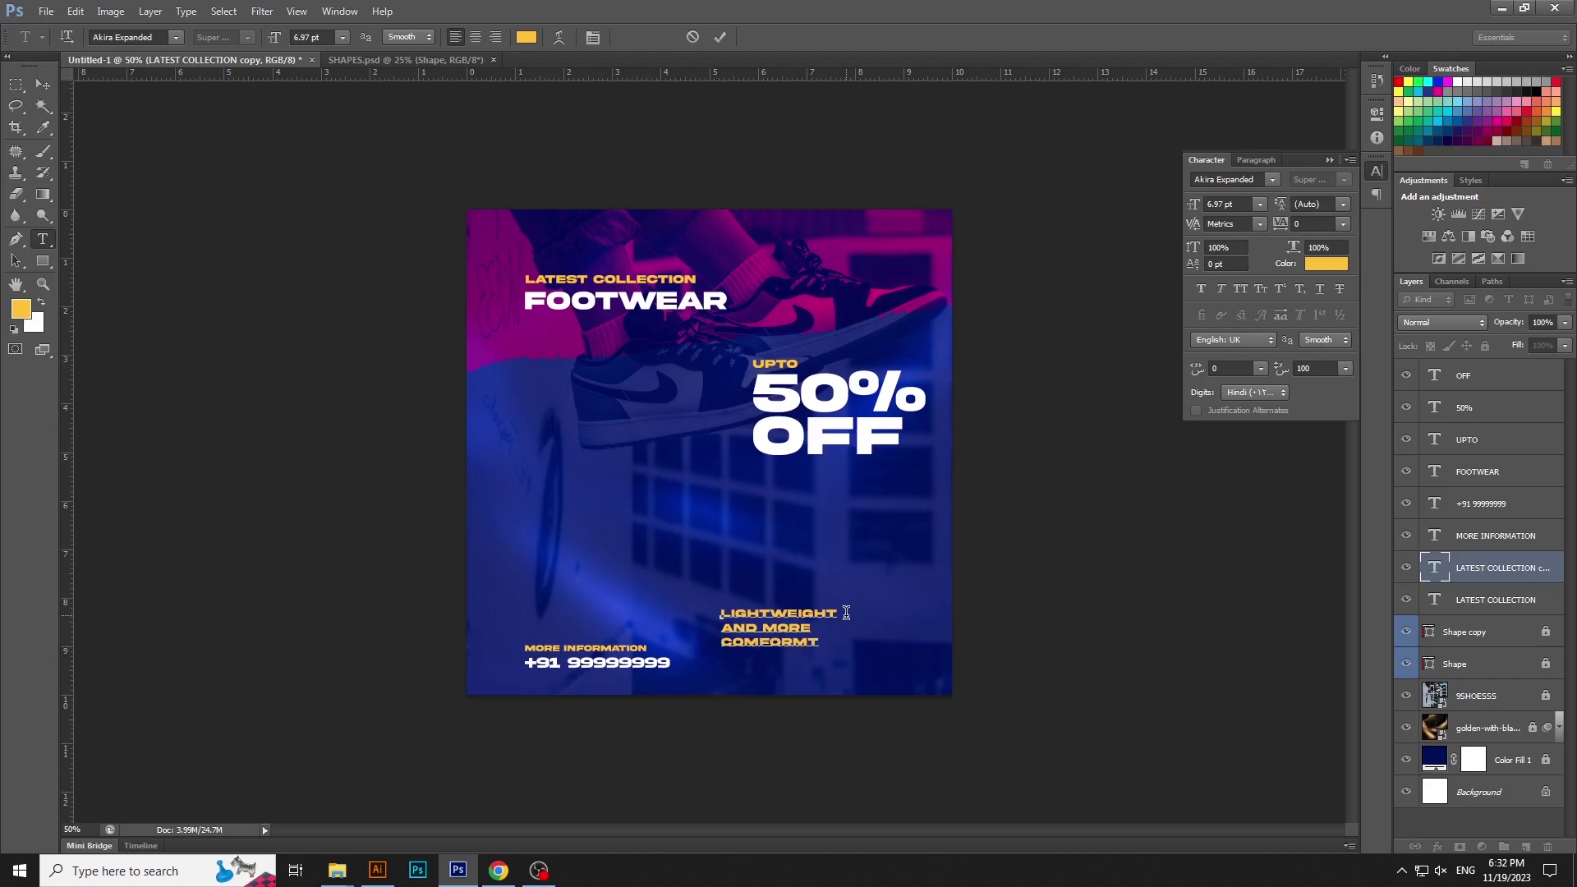
pyautogui.press('BackSpace')
pyautogui.press('BackSpace')
pyautogui.press('BackSpace')
pyautogui.write('RT')
pyautogui.hotkey('ctrl', 'Return')
# - Move the LIGHTWEIGHT AND MORE COMFORT text up and right, and left-align it with UPTO, 50% and OFF
pyautogui.press('v')
pyautogui.moveTo(798, 633); pyautogui.dragTo(838, 613)
pyautogui.keyDown('shift'); pyautogui.click(825, 435); pyautogui.keyUp('shift')
pyautogui.keyDown('shift'); pyautogui.click(838, 396); pyautogui.keyUp('shift')
pyautogui.keyDown('shift'); pyautogui.click(775, 363); pyautogui.keyUp('shift')
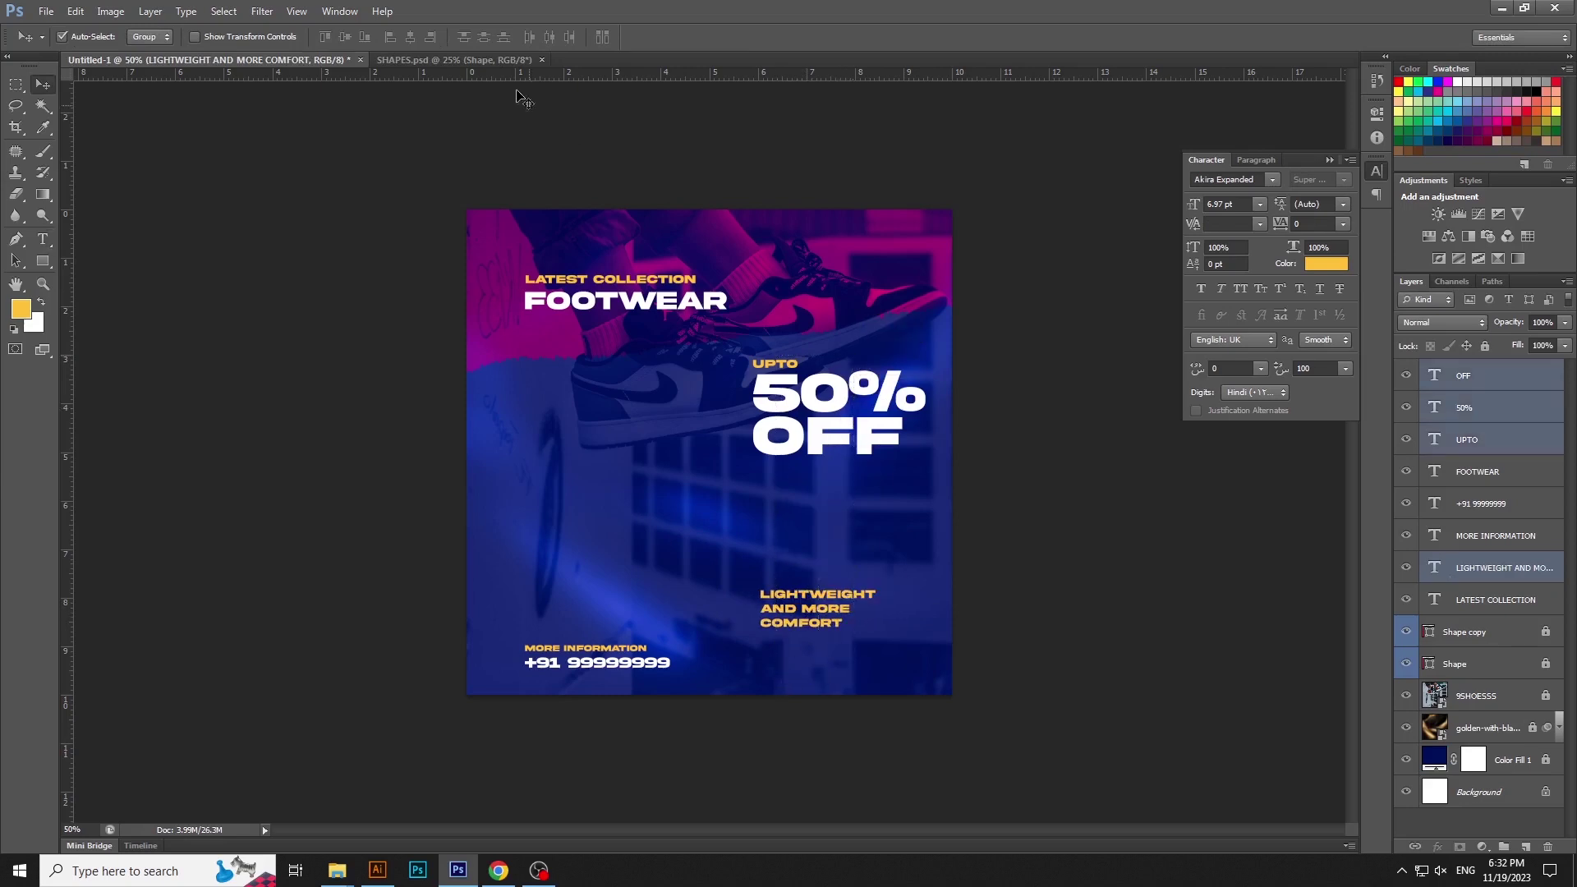
pyautogui.click(390, 36)
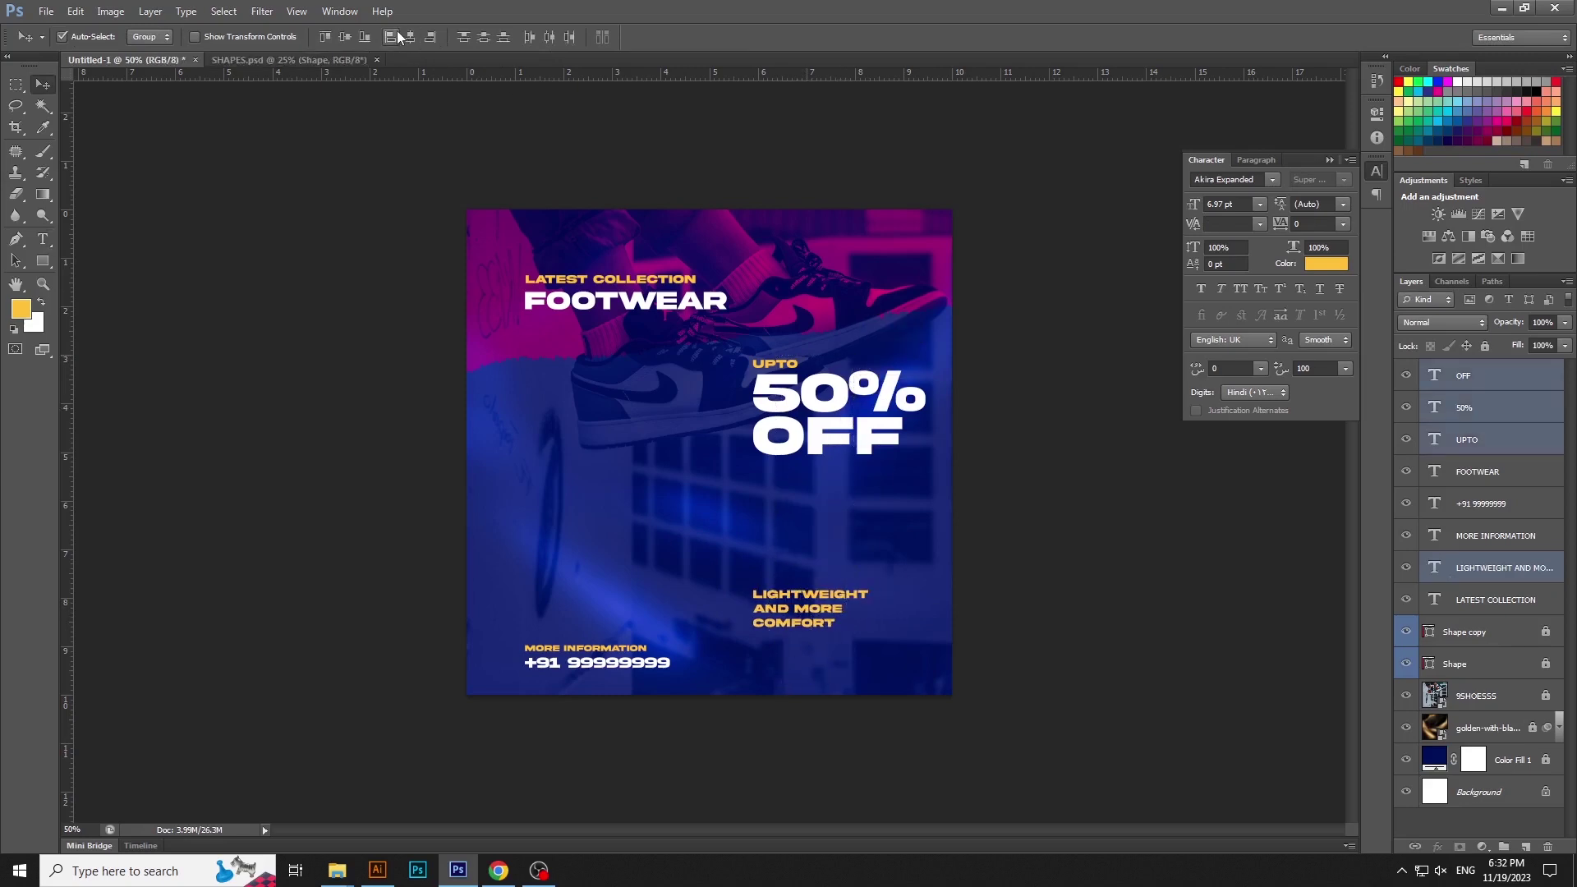
pyautogui.click(870, 526)
# - Draw a paragraph text box between the left shoe and MORE INFORMATION, starting flush with that line's left edge
pyautogui.hotkey('ctrl', '+')
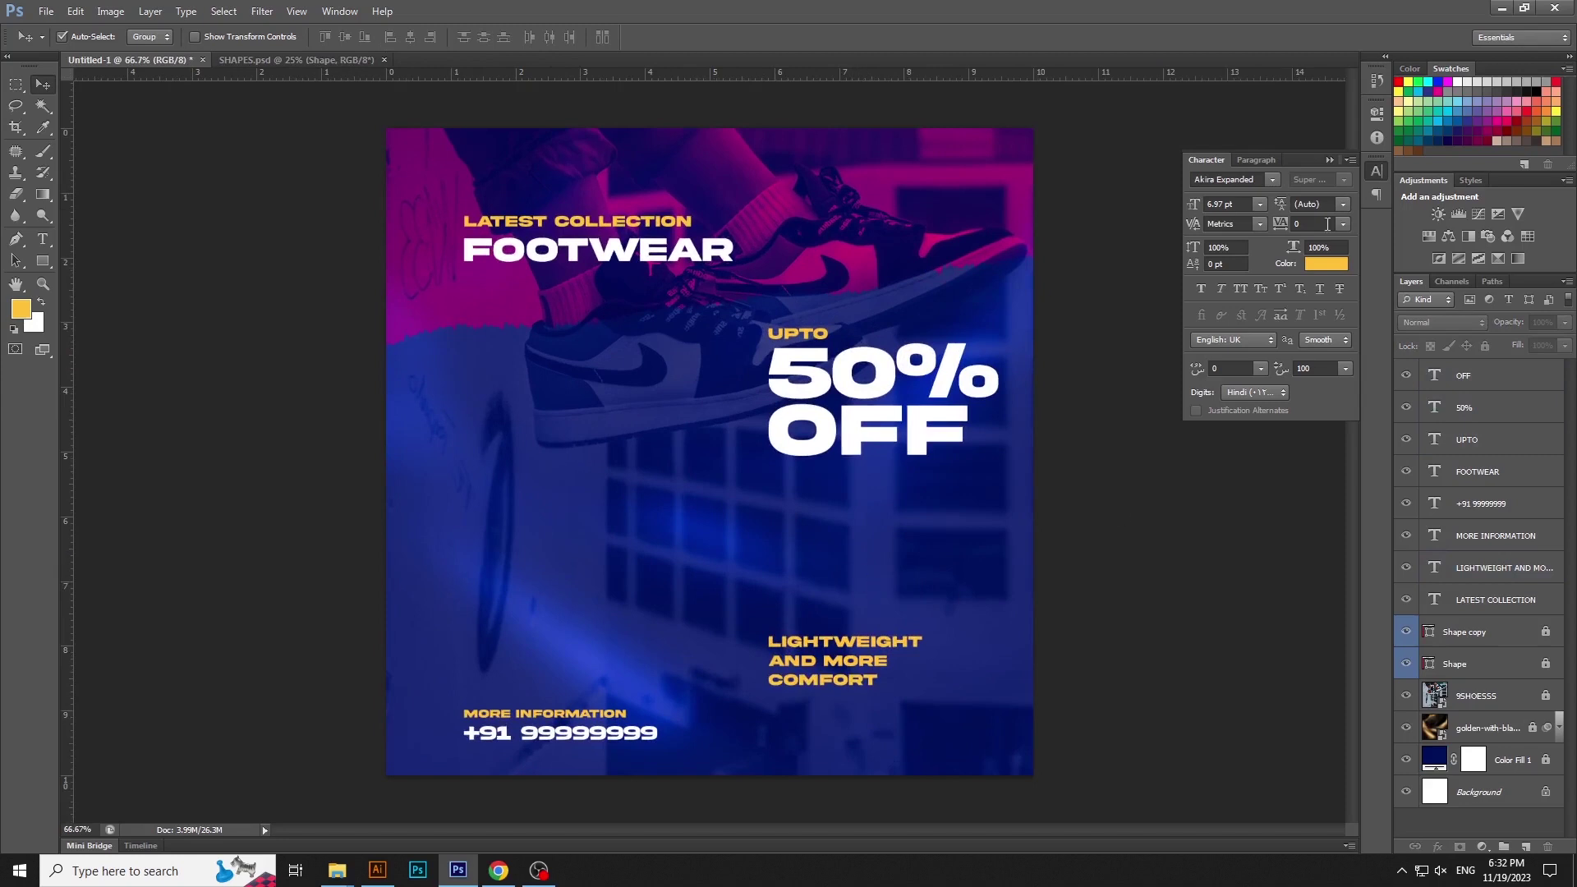
pyautogui.click(1377, 176)
pyautogui.click(44, 239)
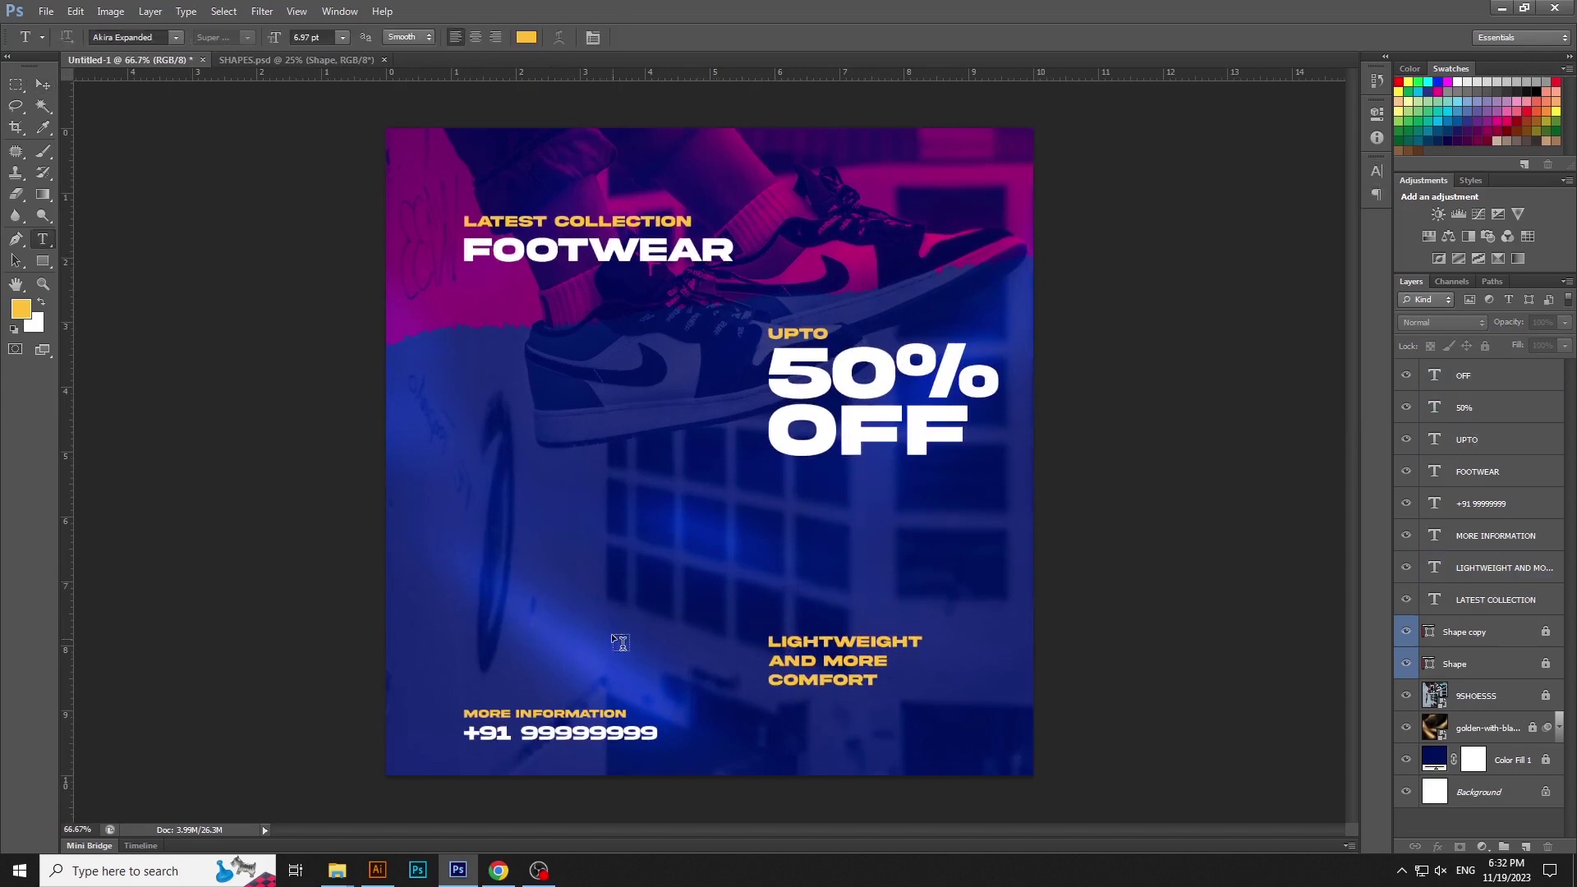
pyautogui.moveTo(461, 490); pyautogui.dragTo(783, 626)
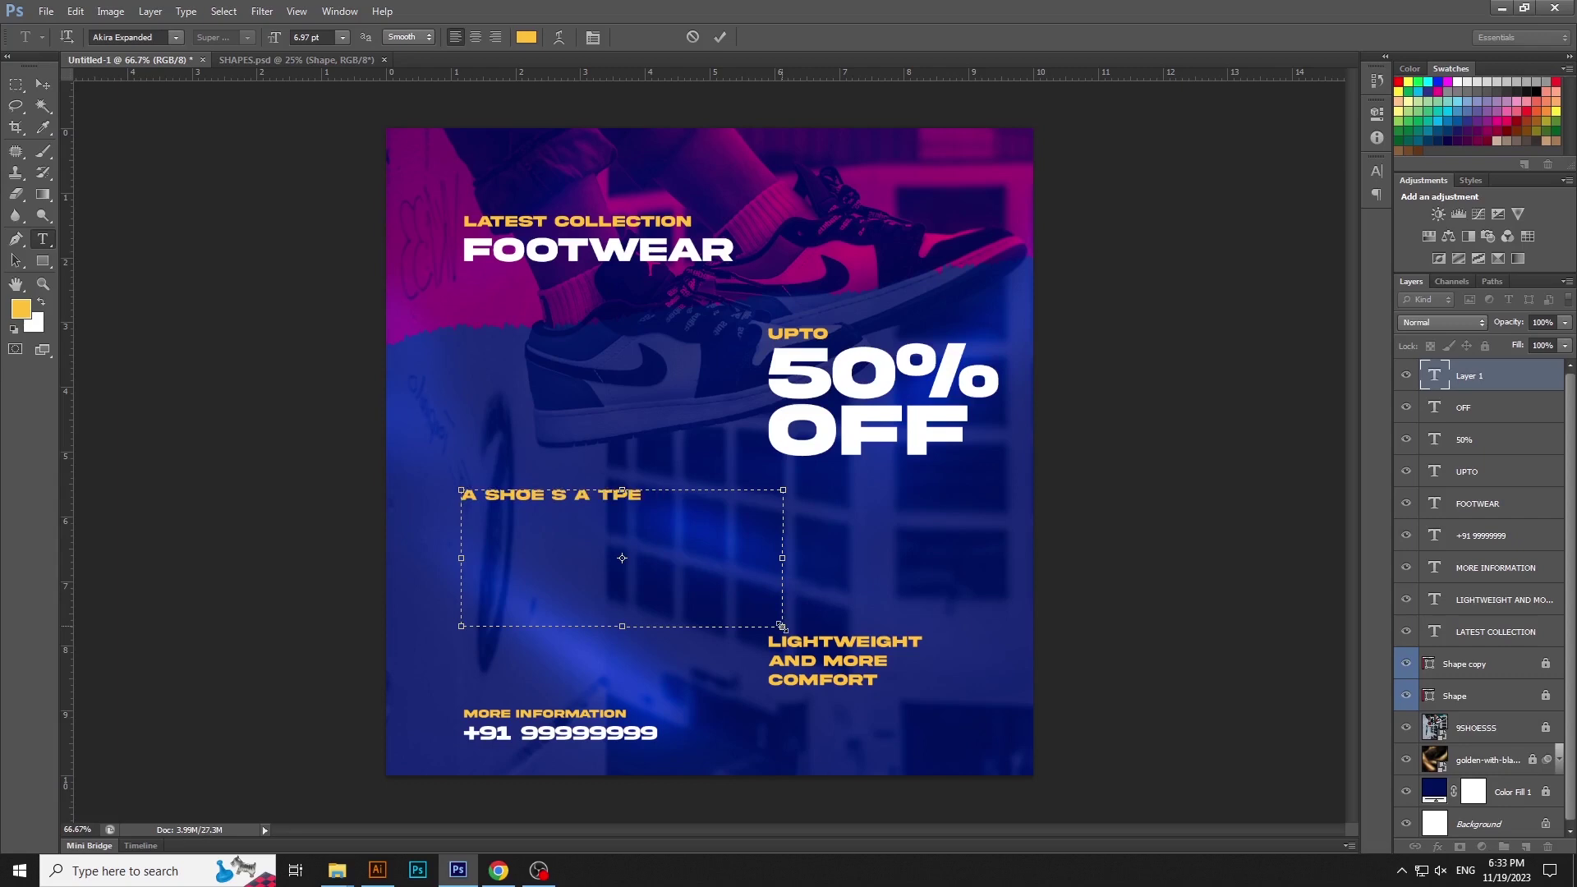
# - Start the paragraph text with "A SHOE IS A TYPE OF FOOTWEAR. IT IS AN ITEM OF CLOTHING"
pyautogui.hotkey('ctrl', 'a')
pyautogui.write('A SHOE IS A TYP')
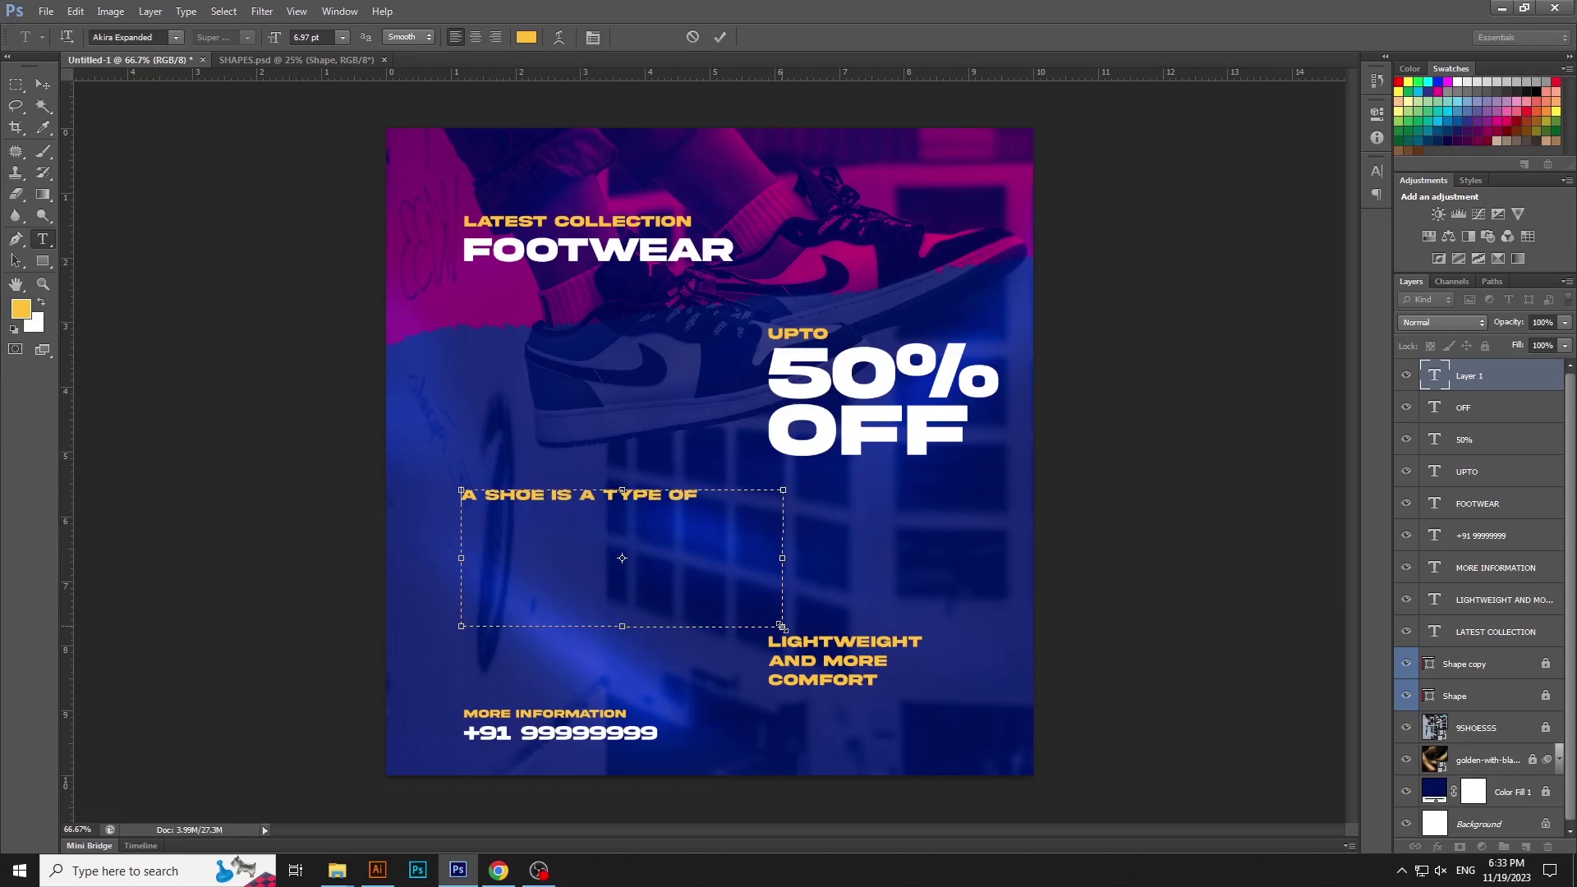
pyautogui.write('E OF FOOTWEAR. IT IS AA')
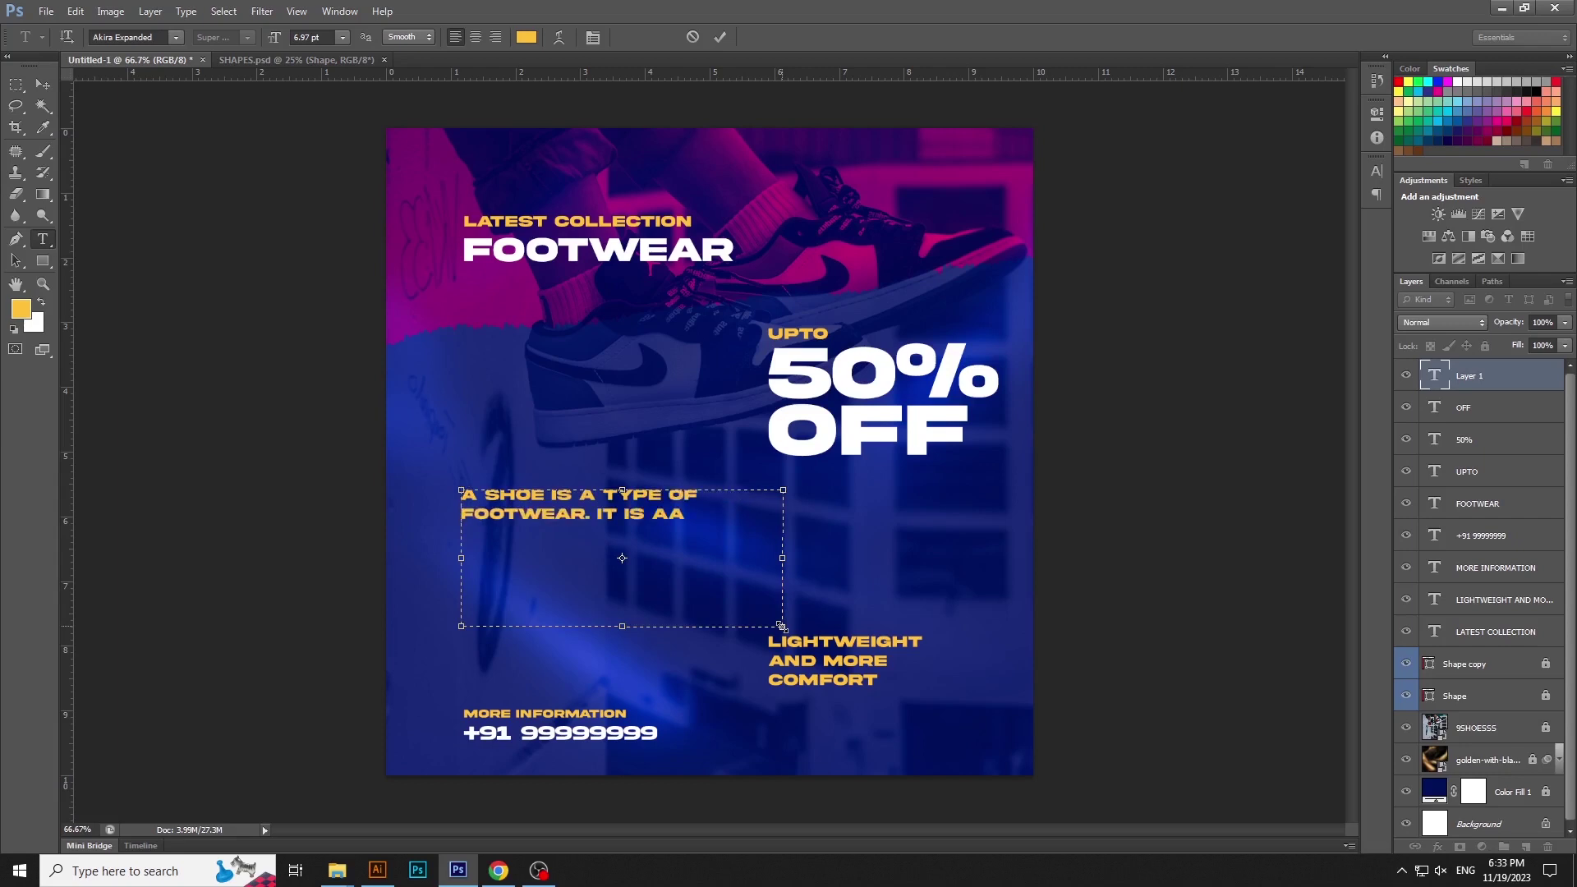
pyautogui.press('BackSpace')
pyautogui.press('BackSpace')
pyautogui.press('BackSpace')
pyautogui.press('BackSpace')
pyautogui.press('BackSpace')
pyautogui.write('N ITEM OF CLOTHING')
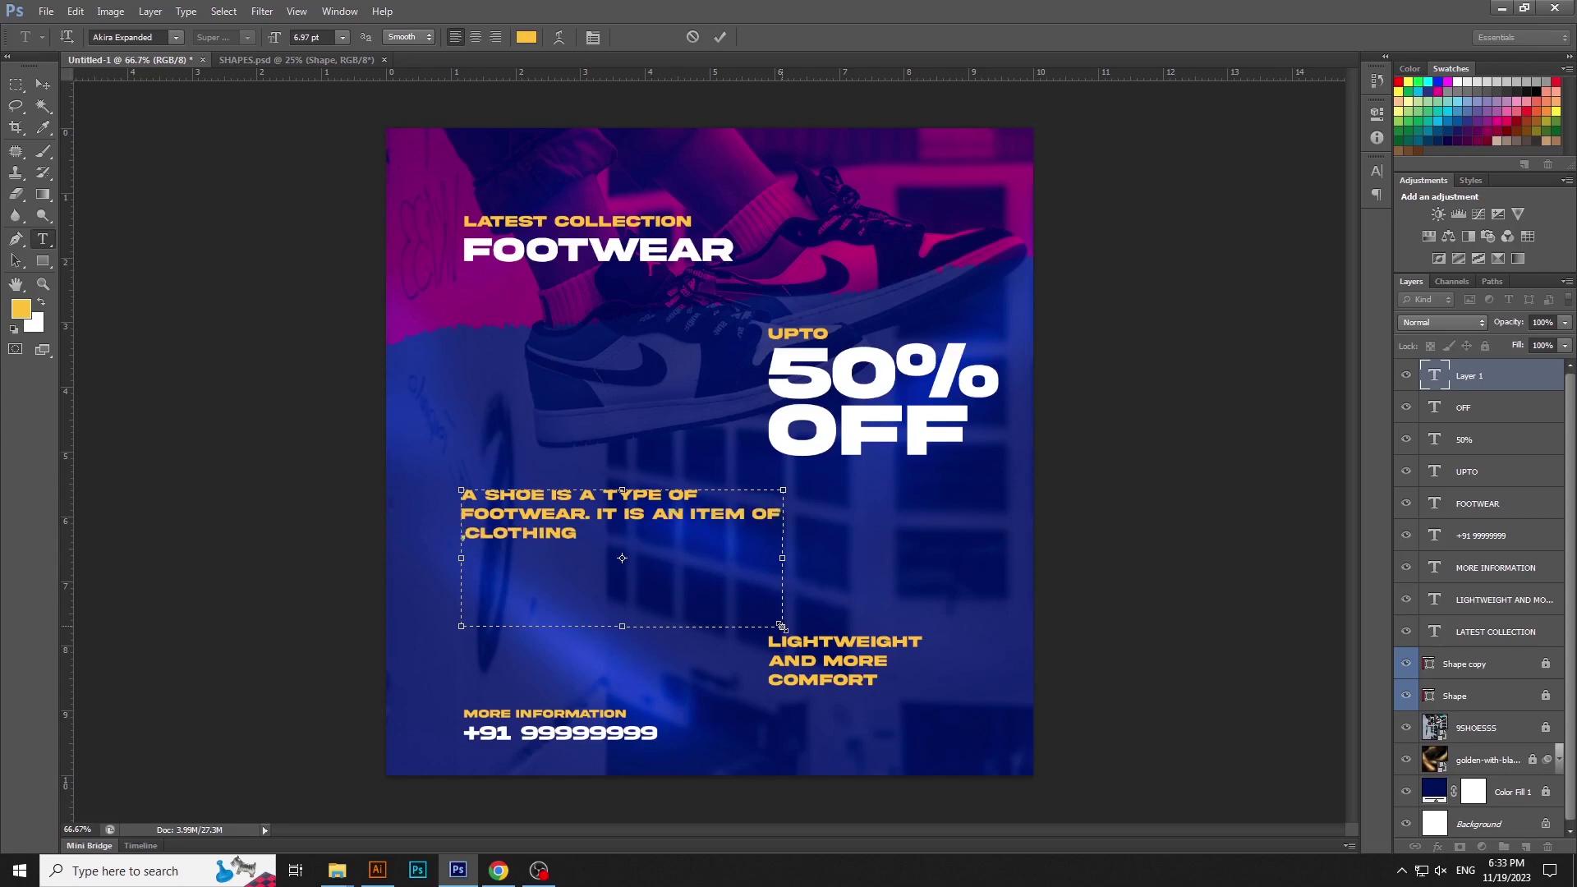
# - Continue the paragraph with ". YOU CAN WEAR THEM OUTSIDE. SHOES COME IN PAIRS, WITH ONE SHOE FOR EACH FOOT."
pyautogui.write('. YOU CAN')
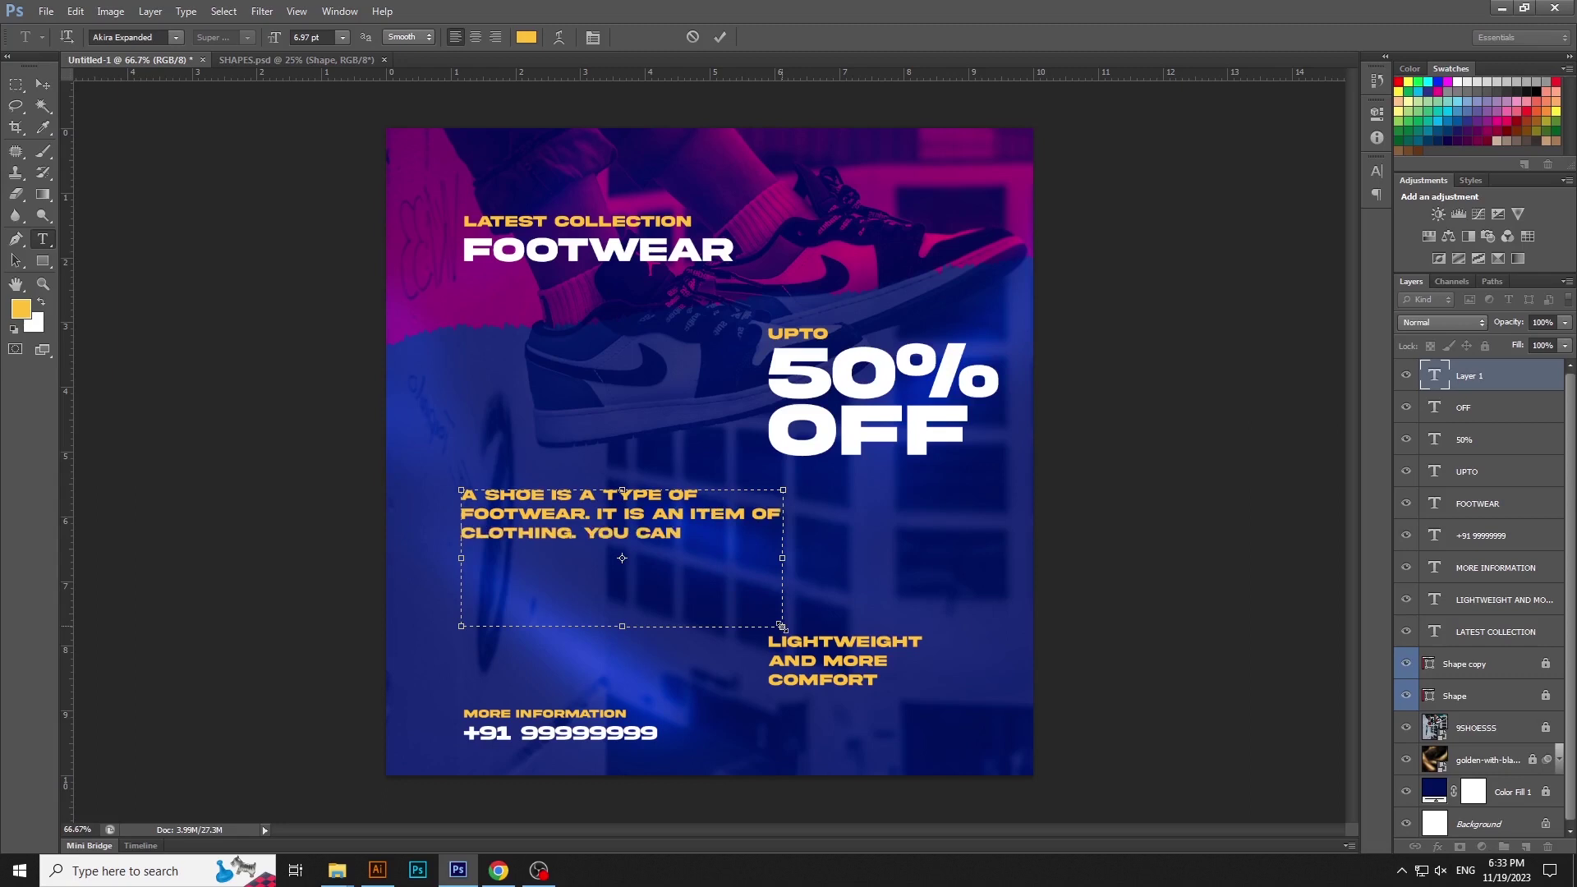
pyautogui.write(' WEAR THEM')
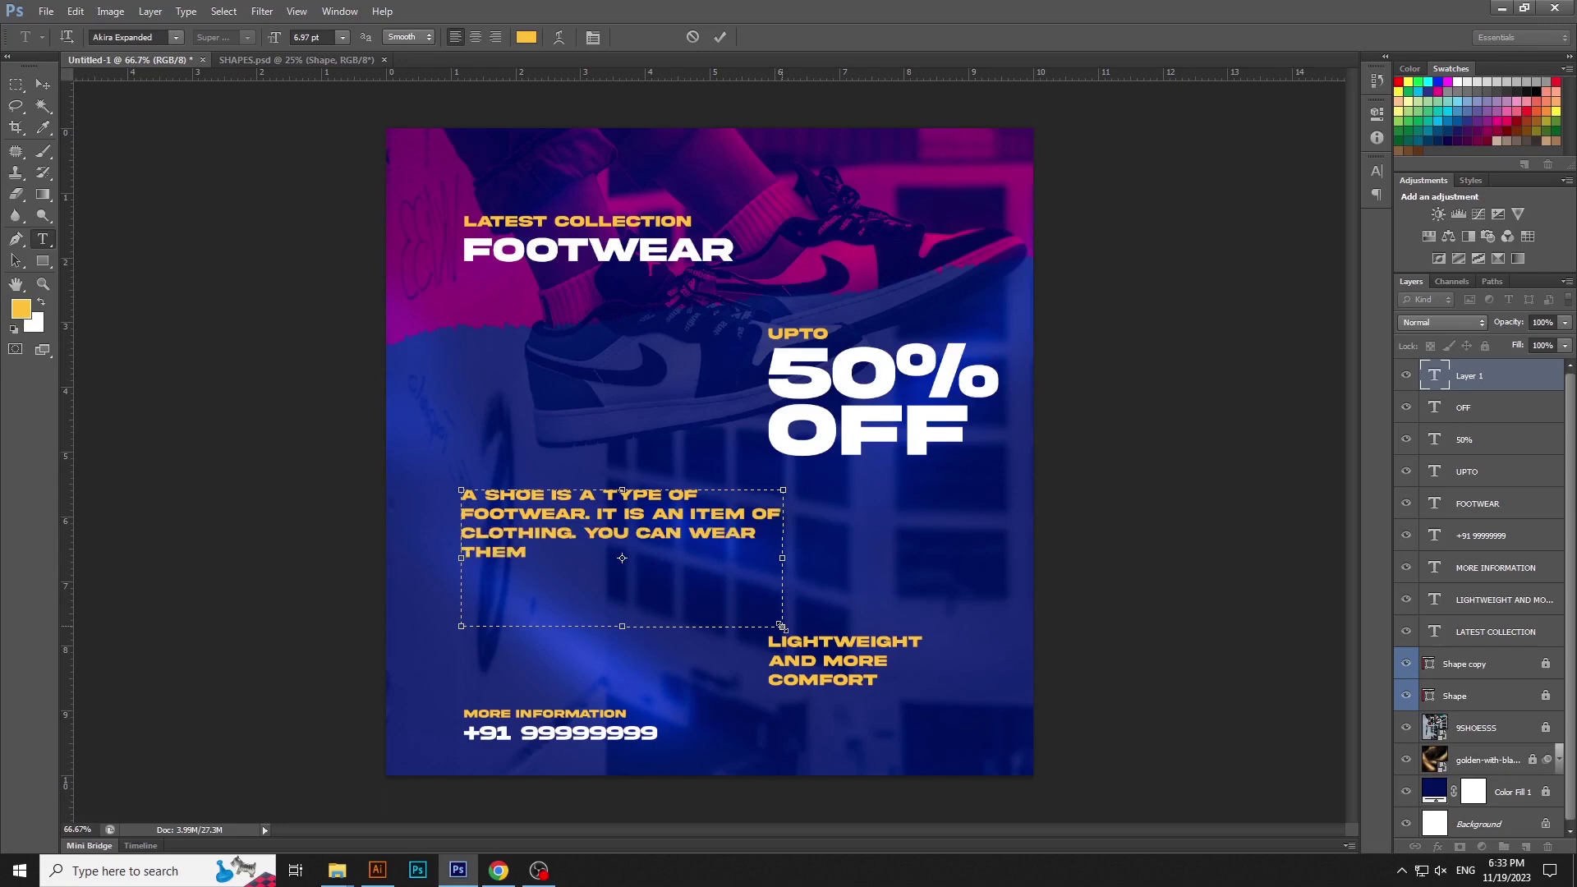
pyautogui.write(' OUTSIDE. SHOES C')
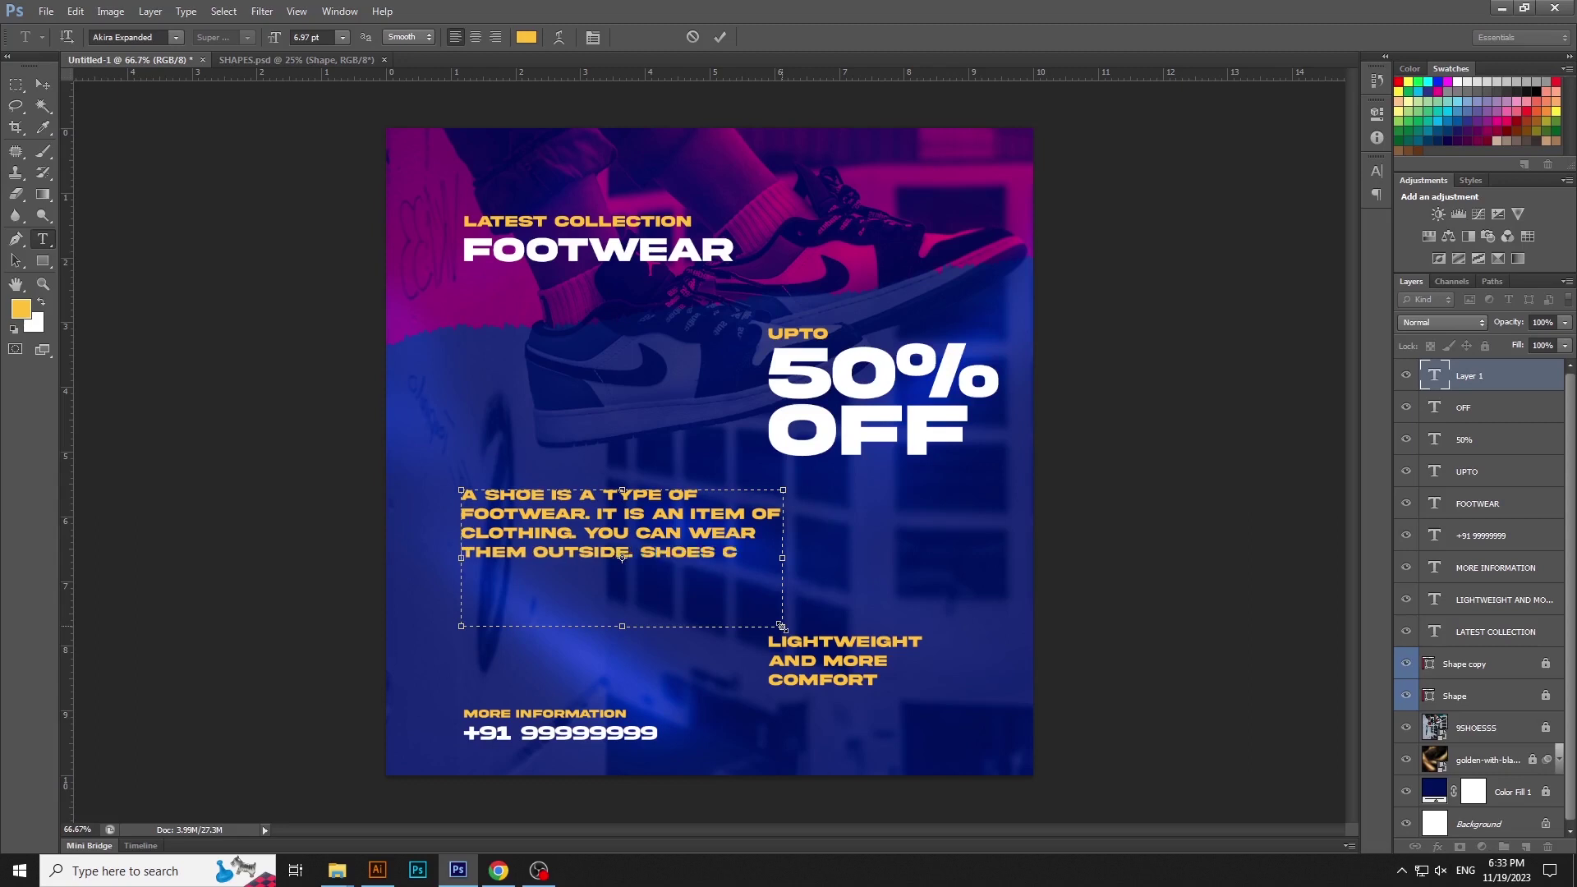
pyautogui.write('OME IN PAIRS, W')
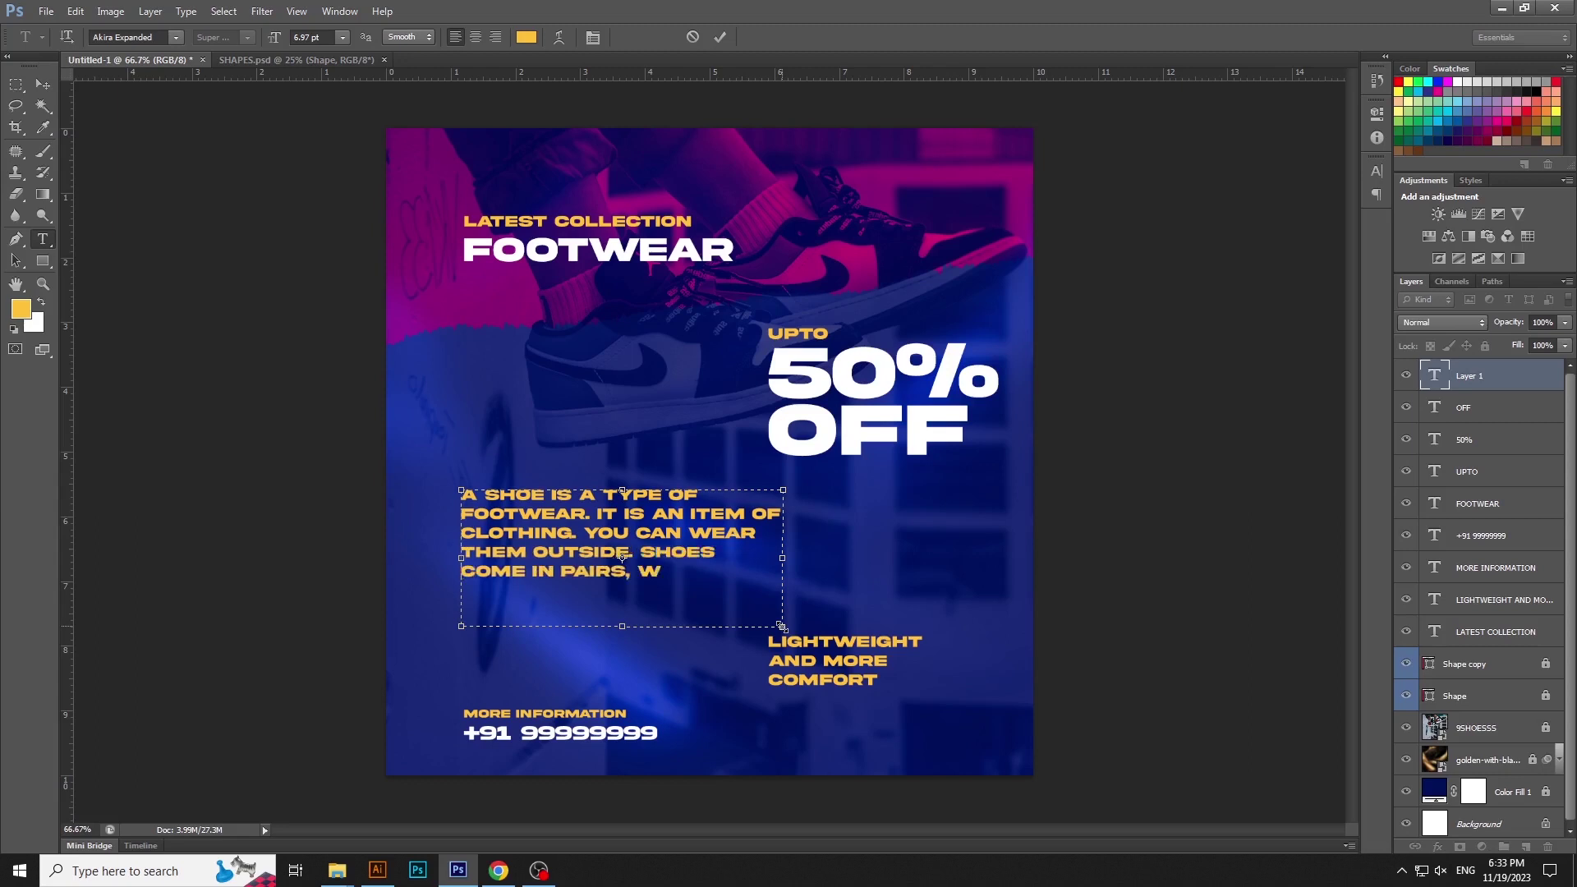
pyautogui.write('ITH ONE SHOE F')
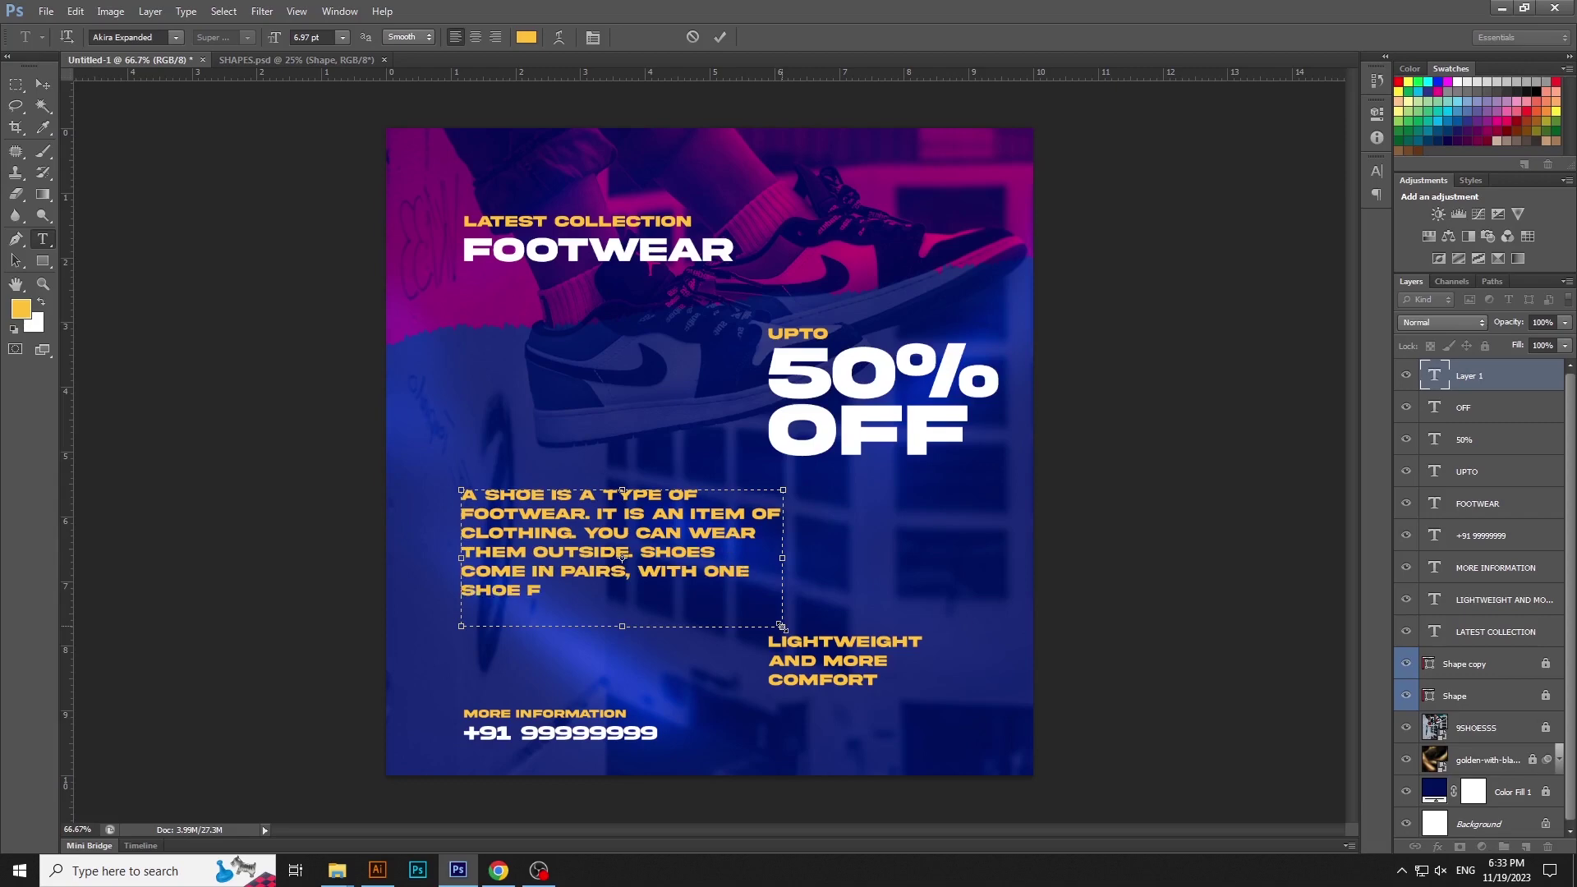
pyautogui.write('OR EACH FOOT')
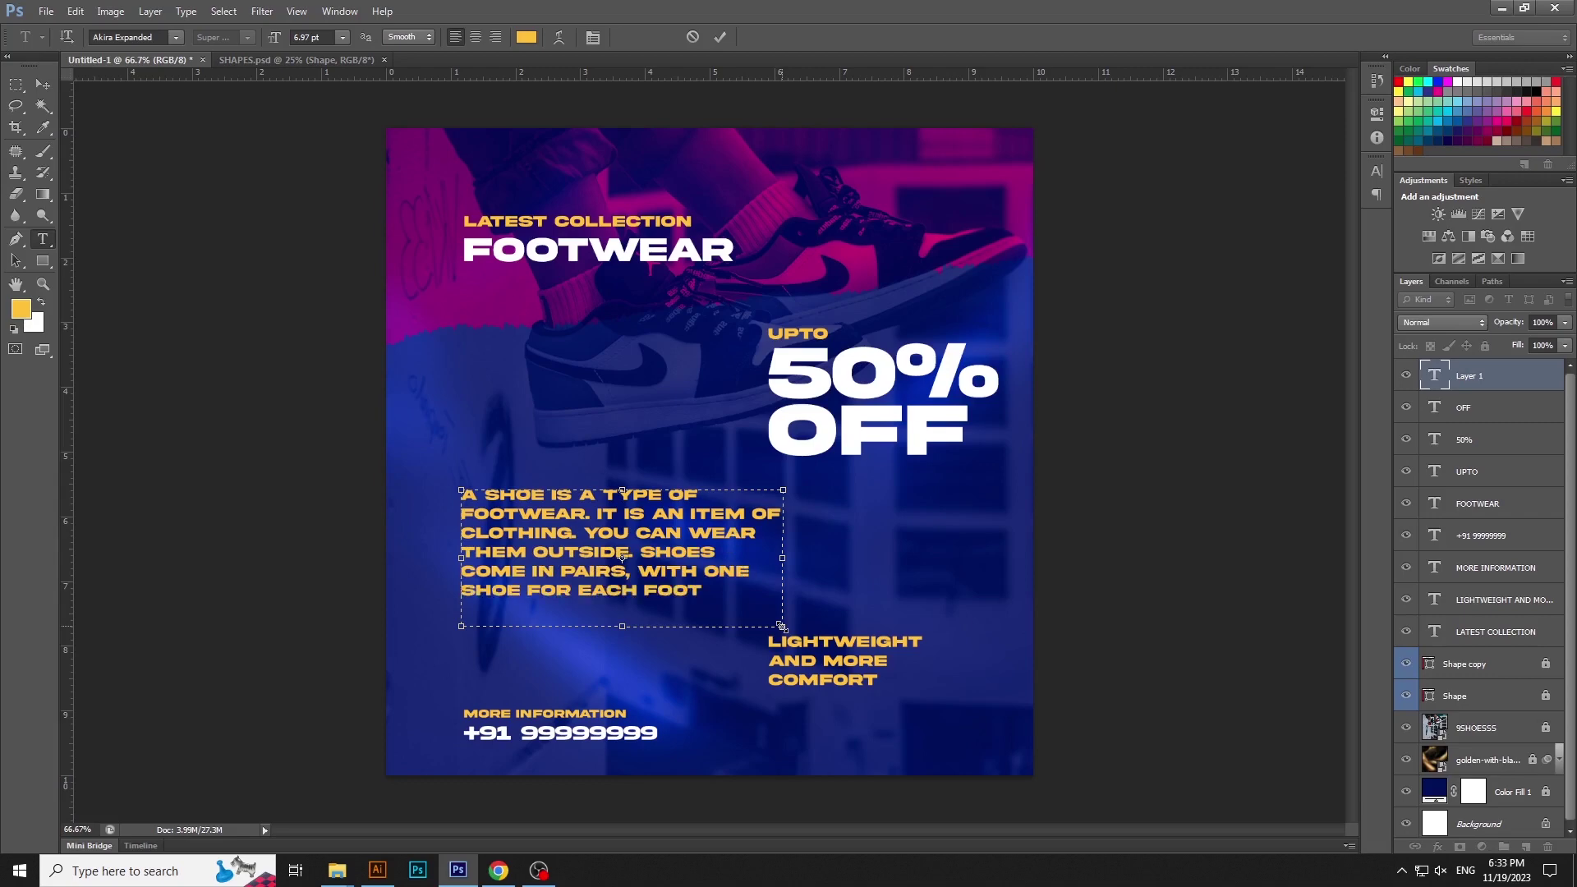
pyautogui.write('.')
# - Format the whole paragraph in Calibri Bold at 5 pt
pyautogui.hotkey('ctrl', 'a')
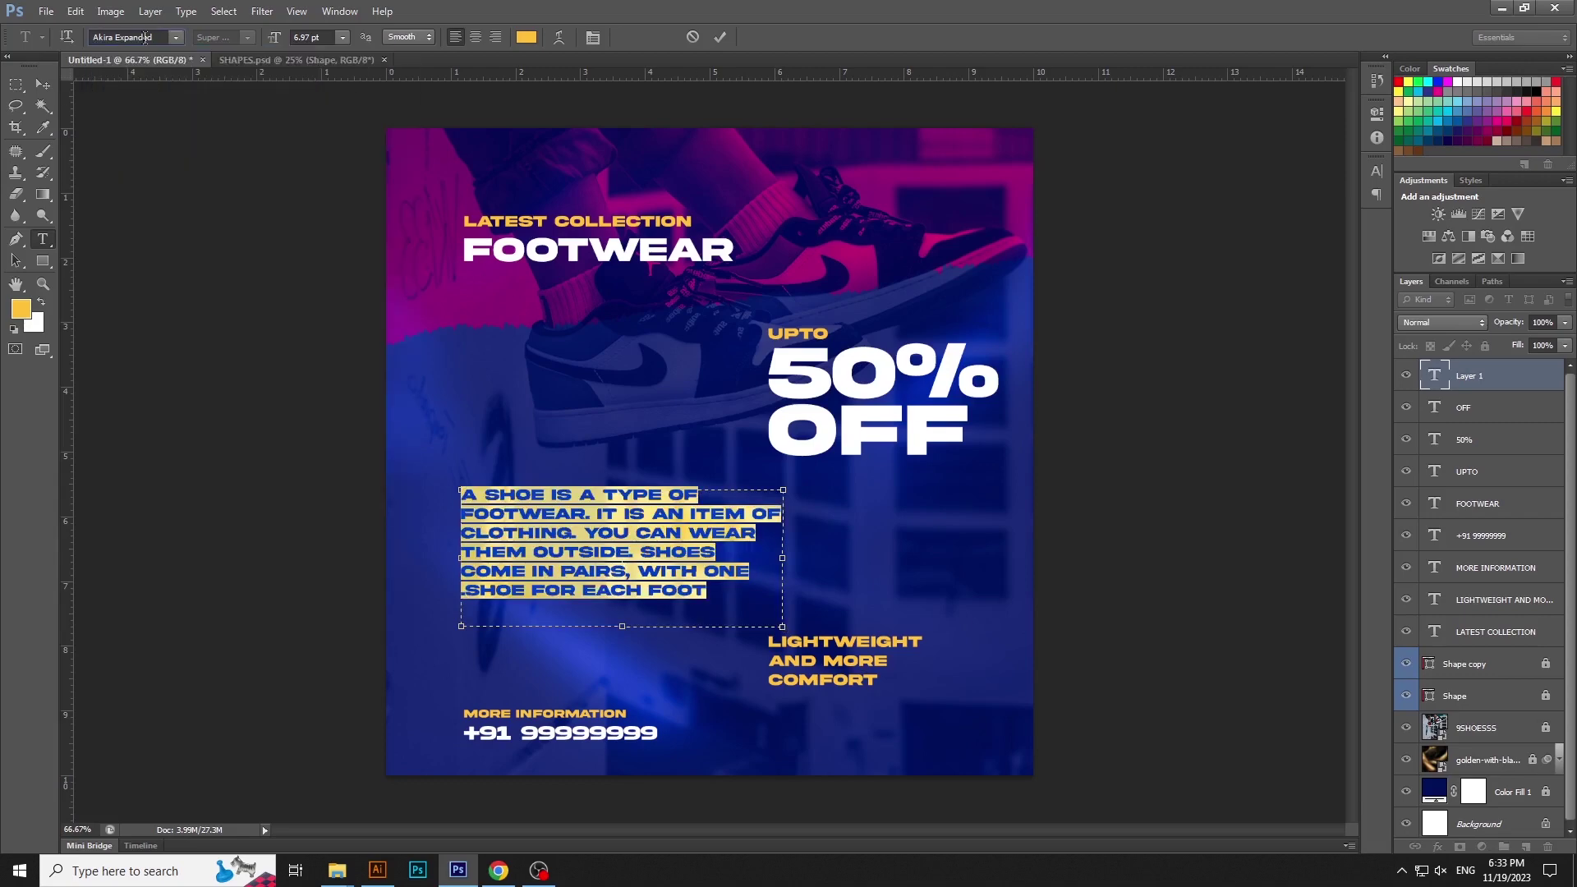
pyautogui.click(145, 37)
pyautogui.write('Calibri')
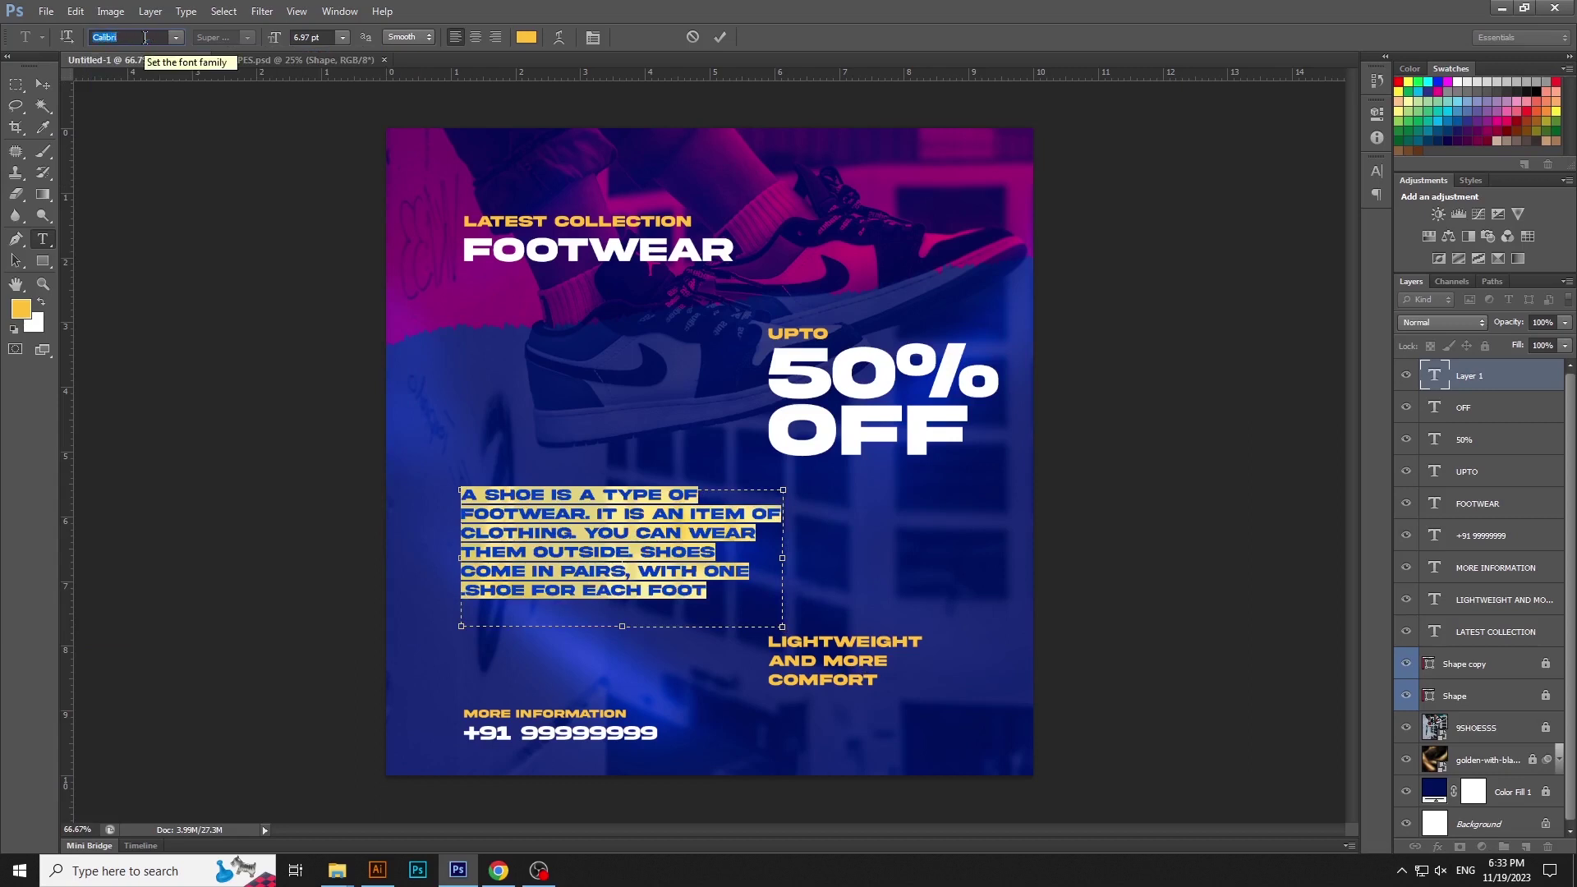
pyautogui.press('Return')
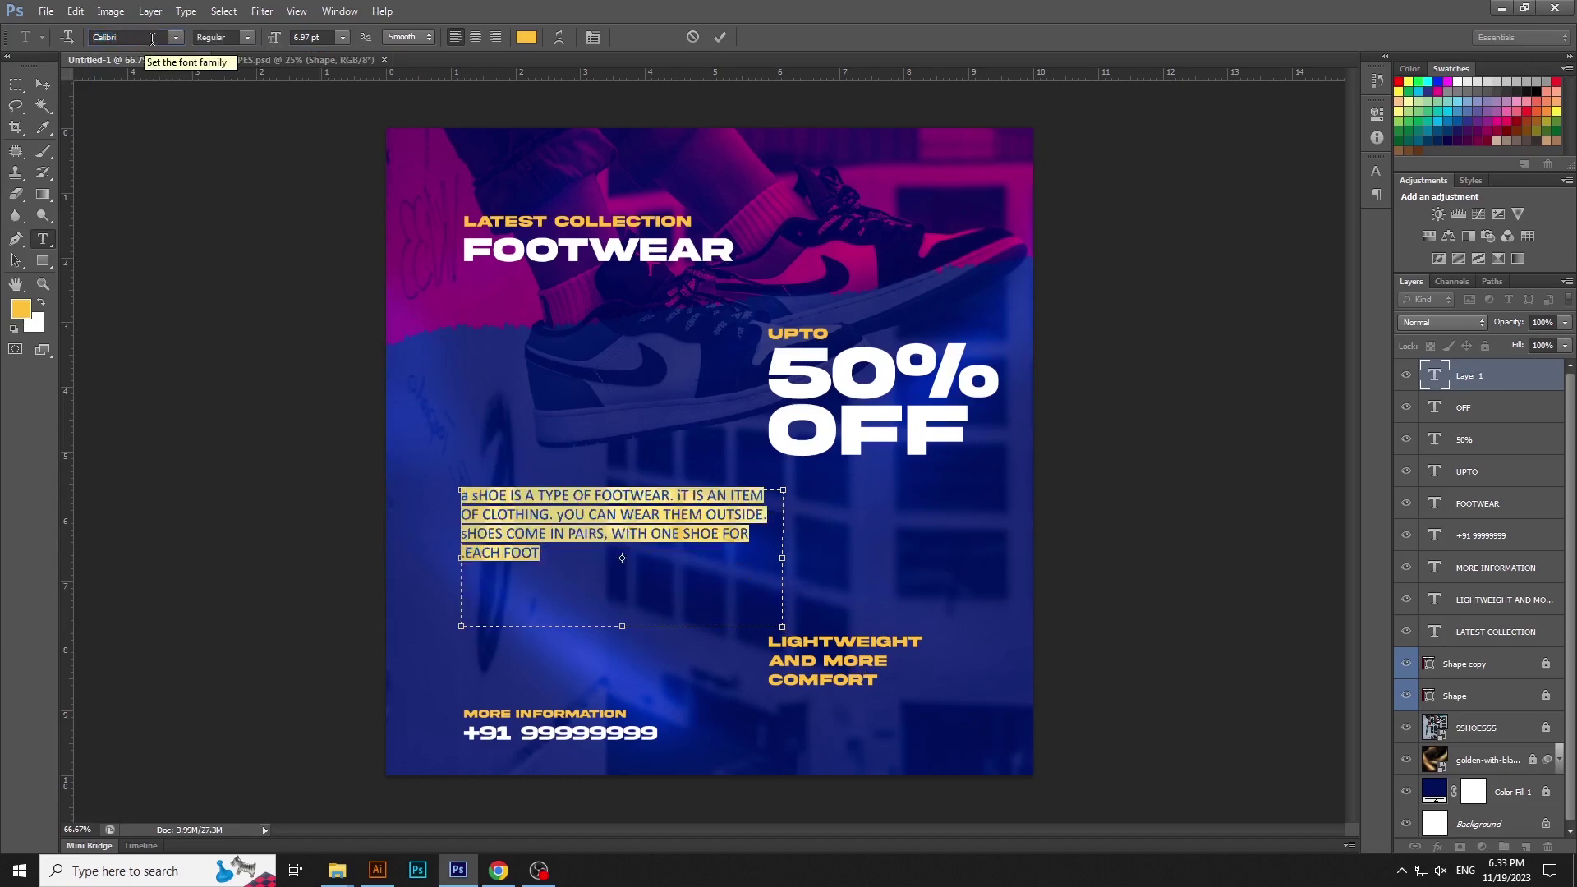
pyautogui.click(246, 37)
pyautogui.click(218, 105)
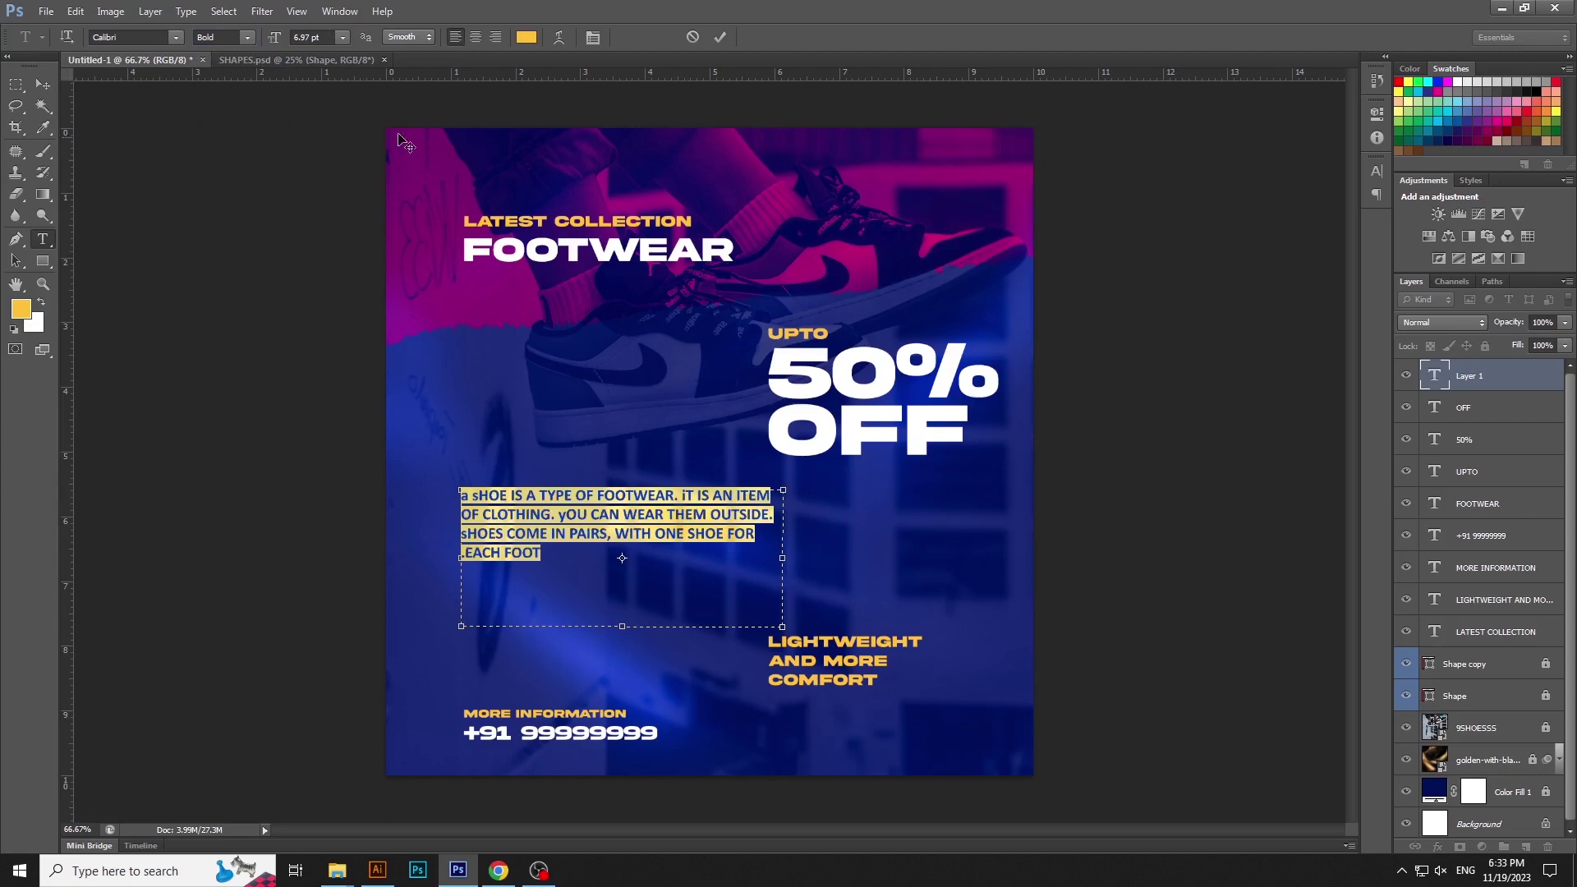
pyautogui.click(318, 37)
pyautogui.write('5')
pyautogui.press('Return')
pyautogui.click(571, 510)
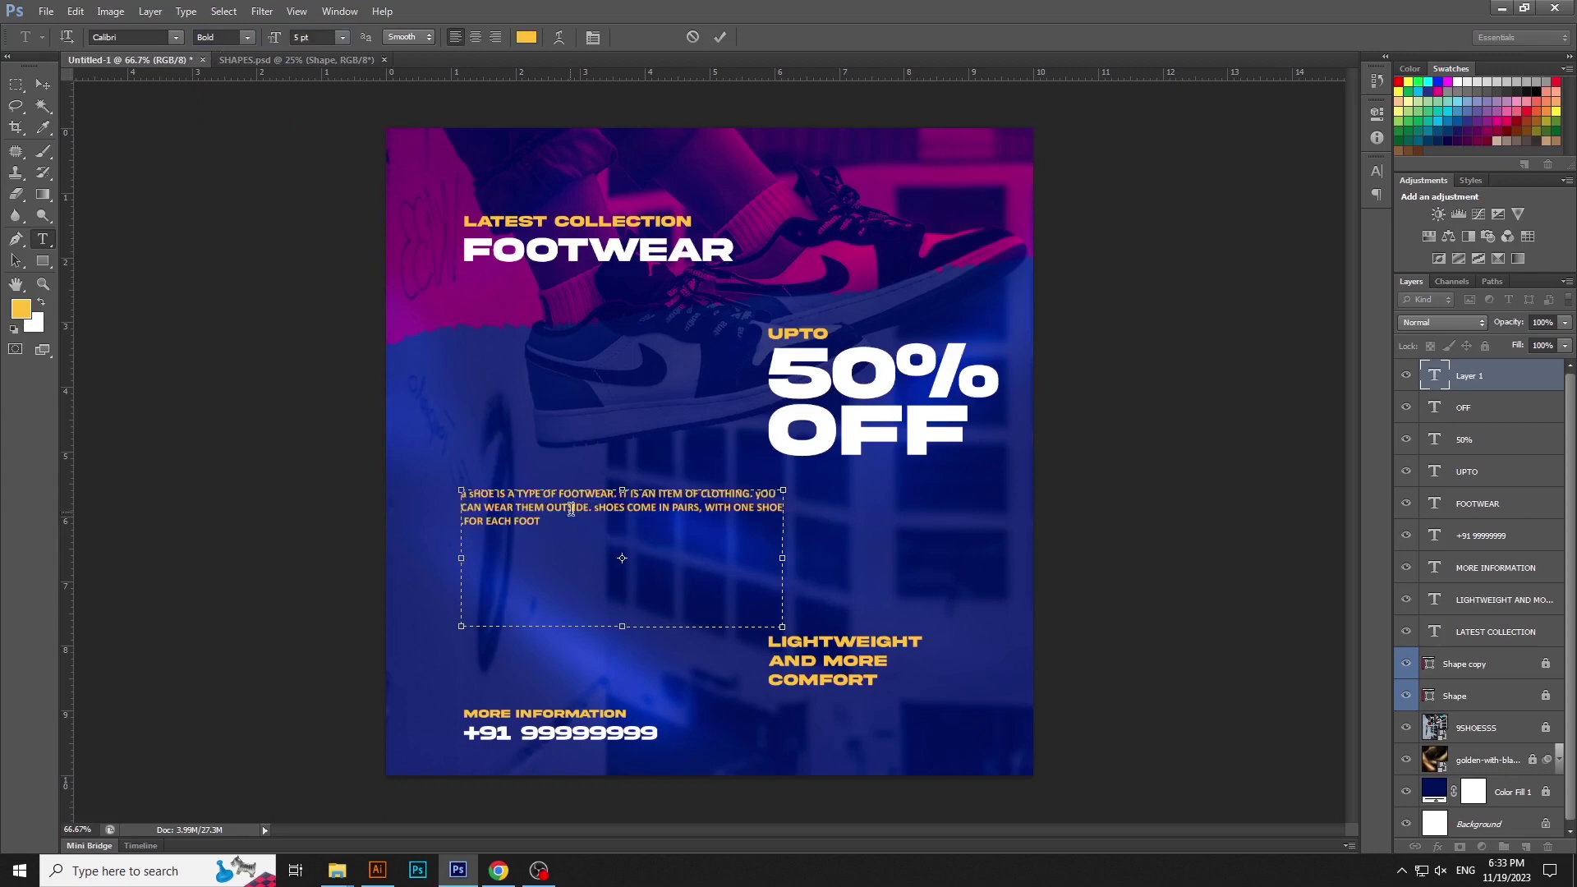
# - Show the character settings and replace the lowercase letter that begins the paragraph with a capital A
pyautogui.hotkey('ctrl', 'a')
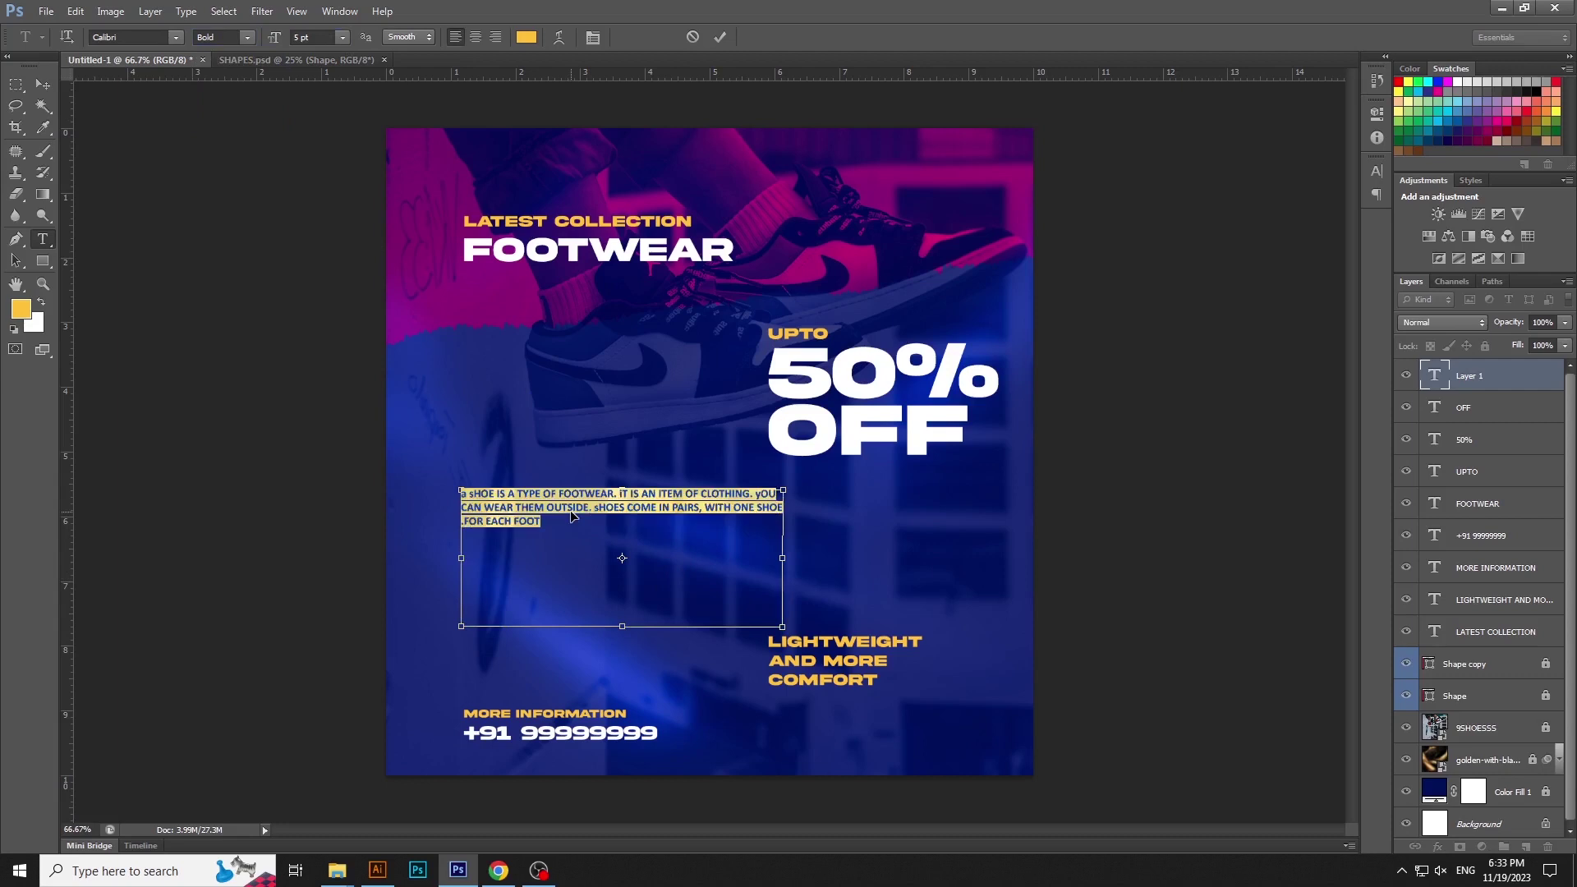
pyautogui.click(1376, 173)
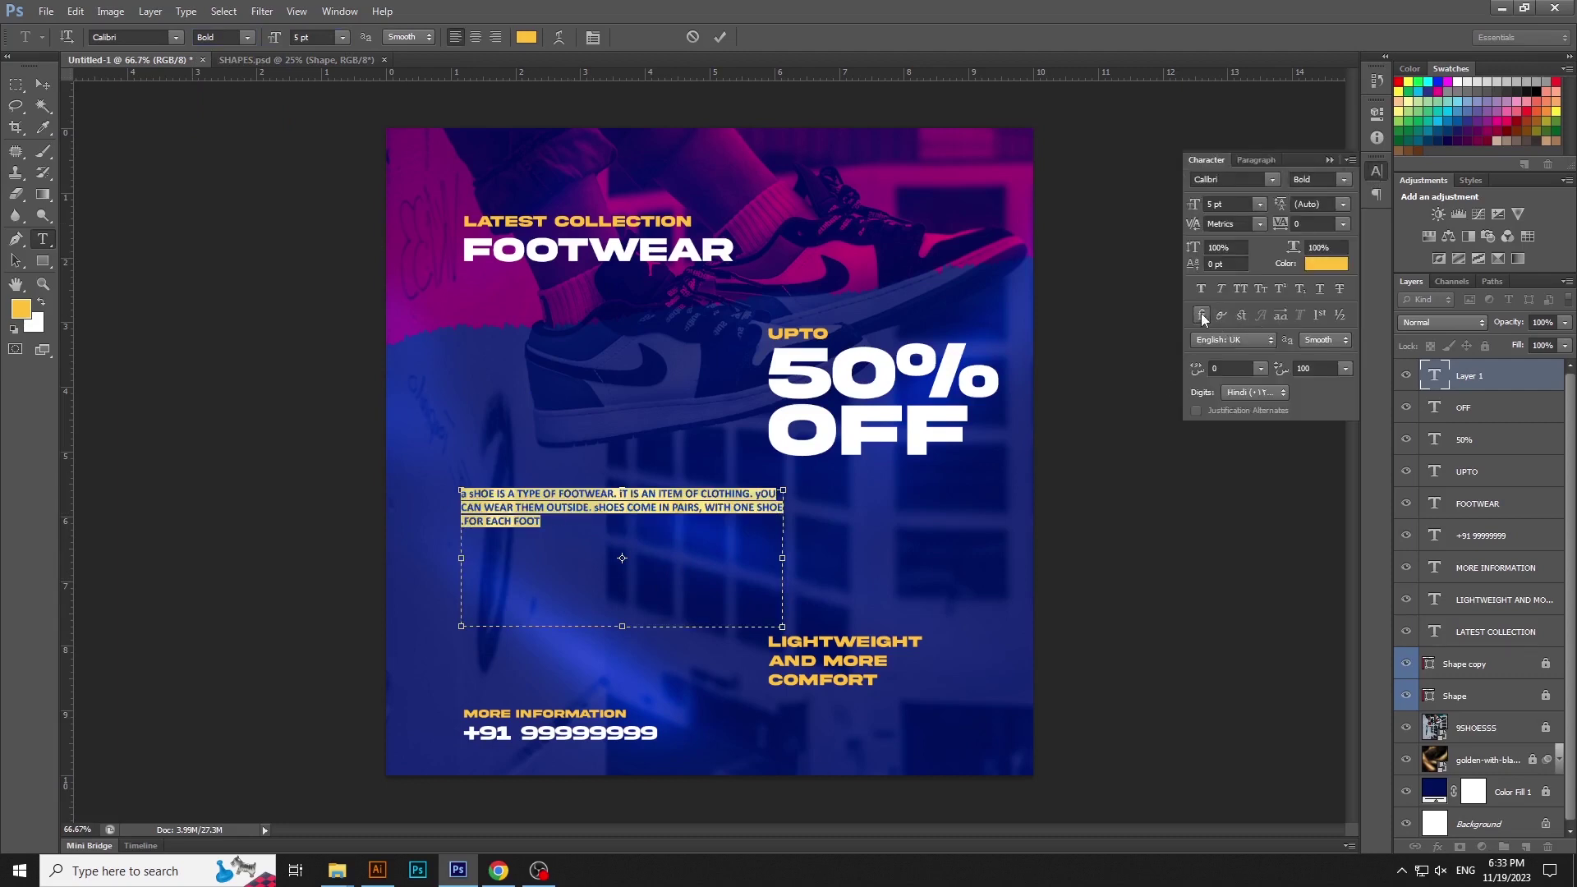
pyautogui.click(567, 494)
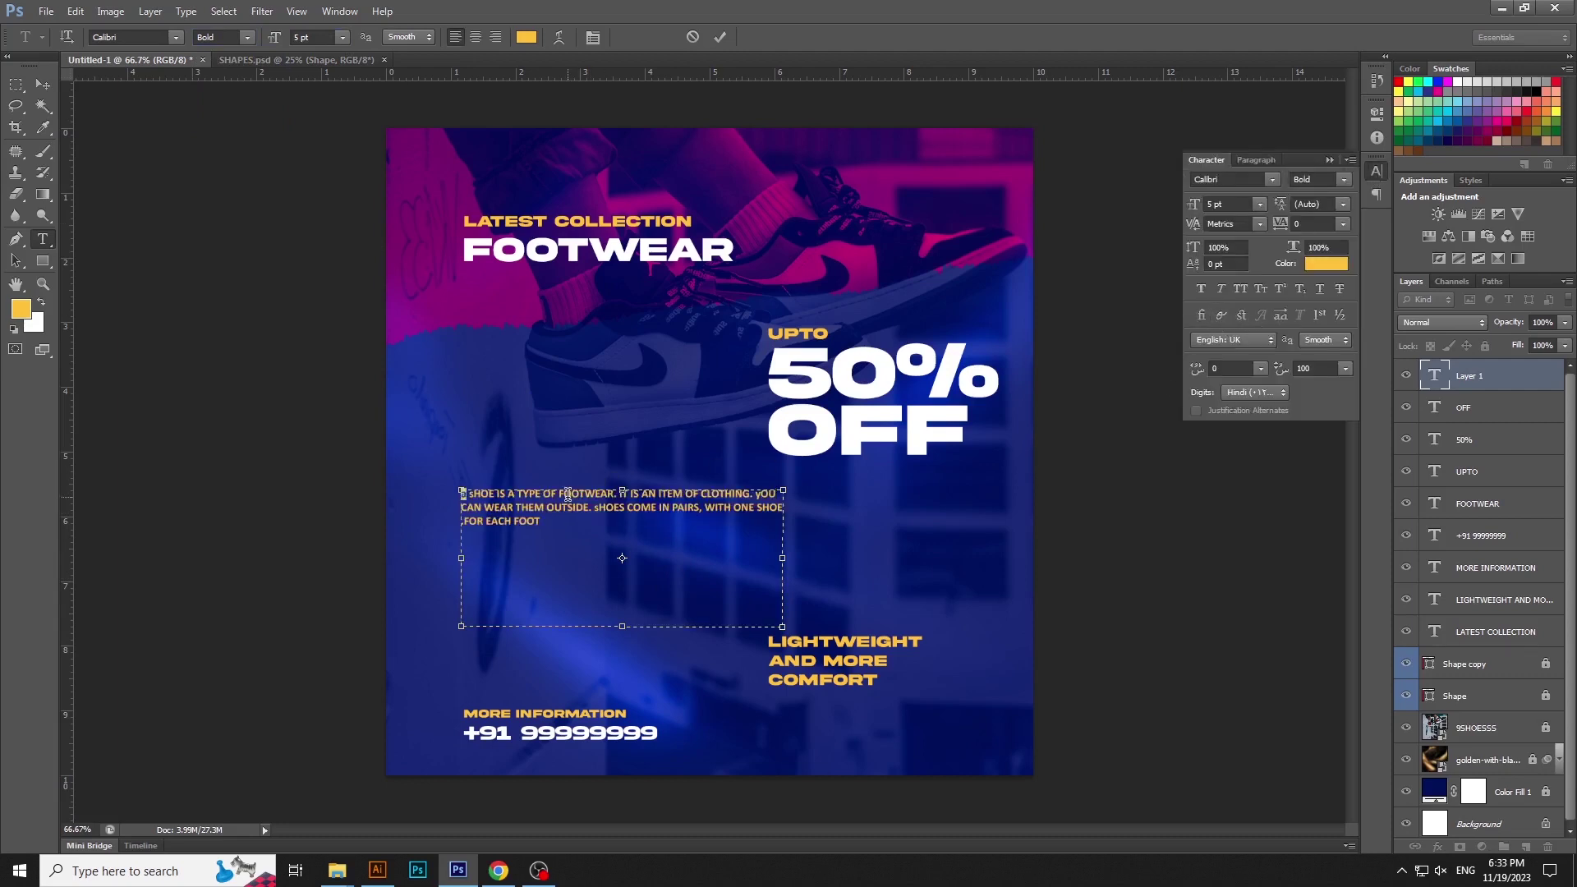
pyautogui.write('A')
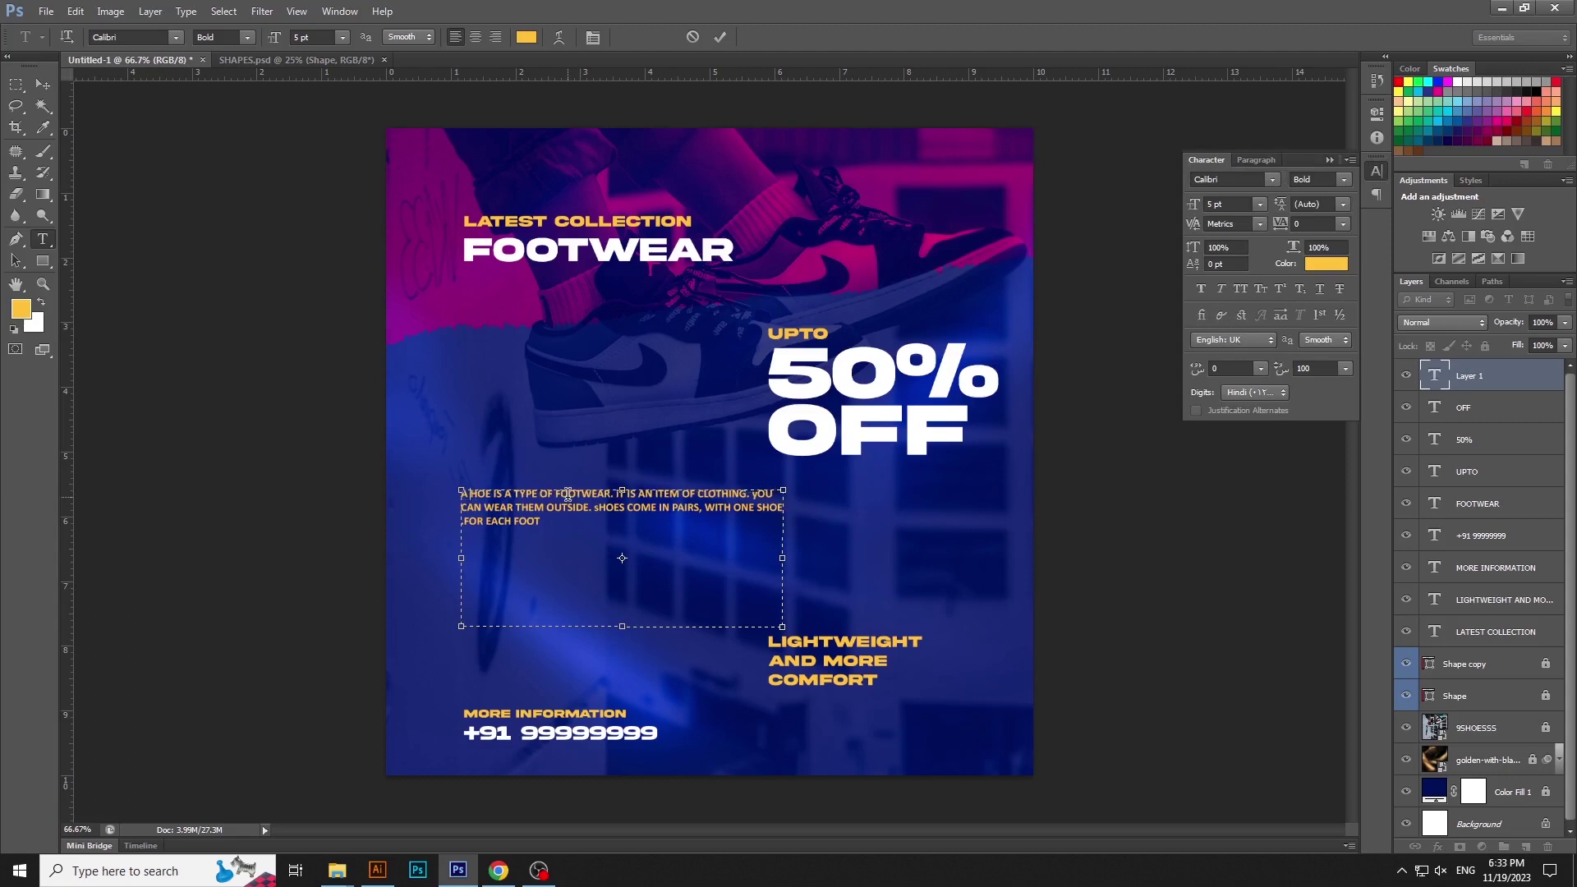
pyautogui.hotkey('ctrl', 'Return')
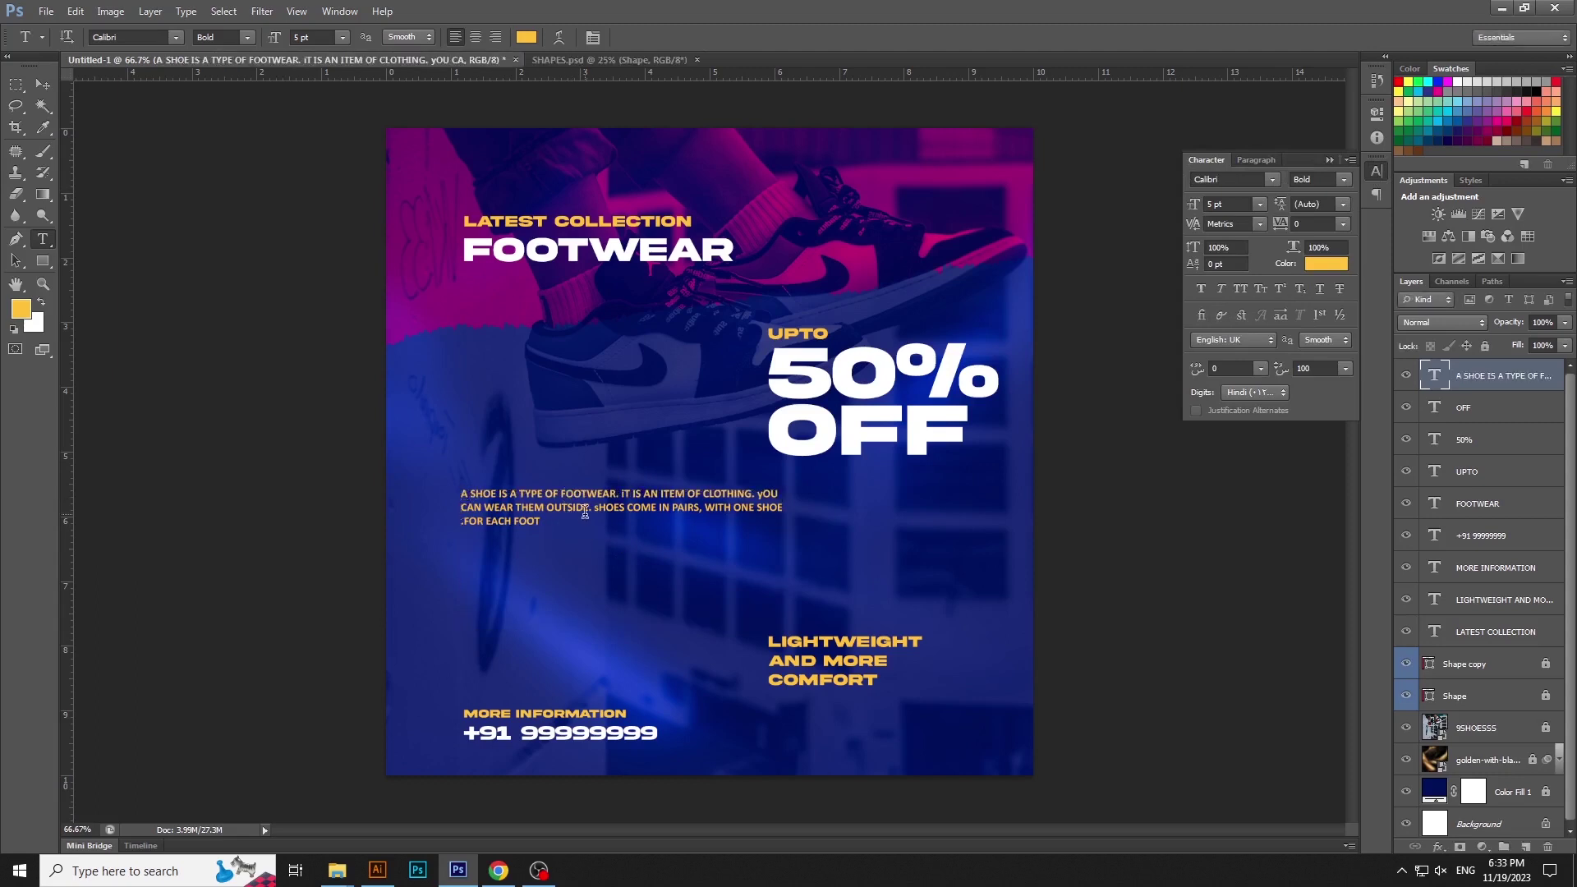
# - Change the colour of the whole paragraph to white
pyautogui.click(582, 519)
pyautogui.hotkey('ctrl', 'a')
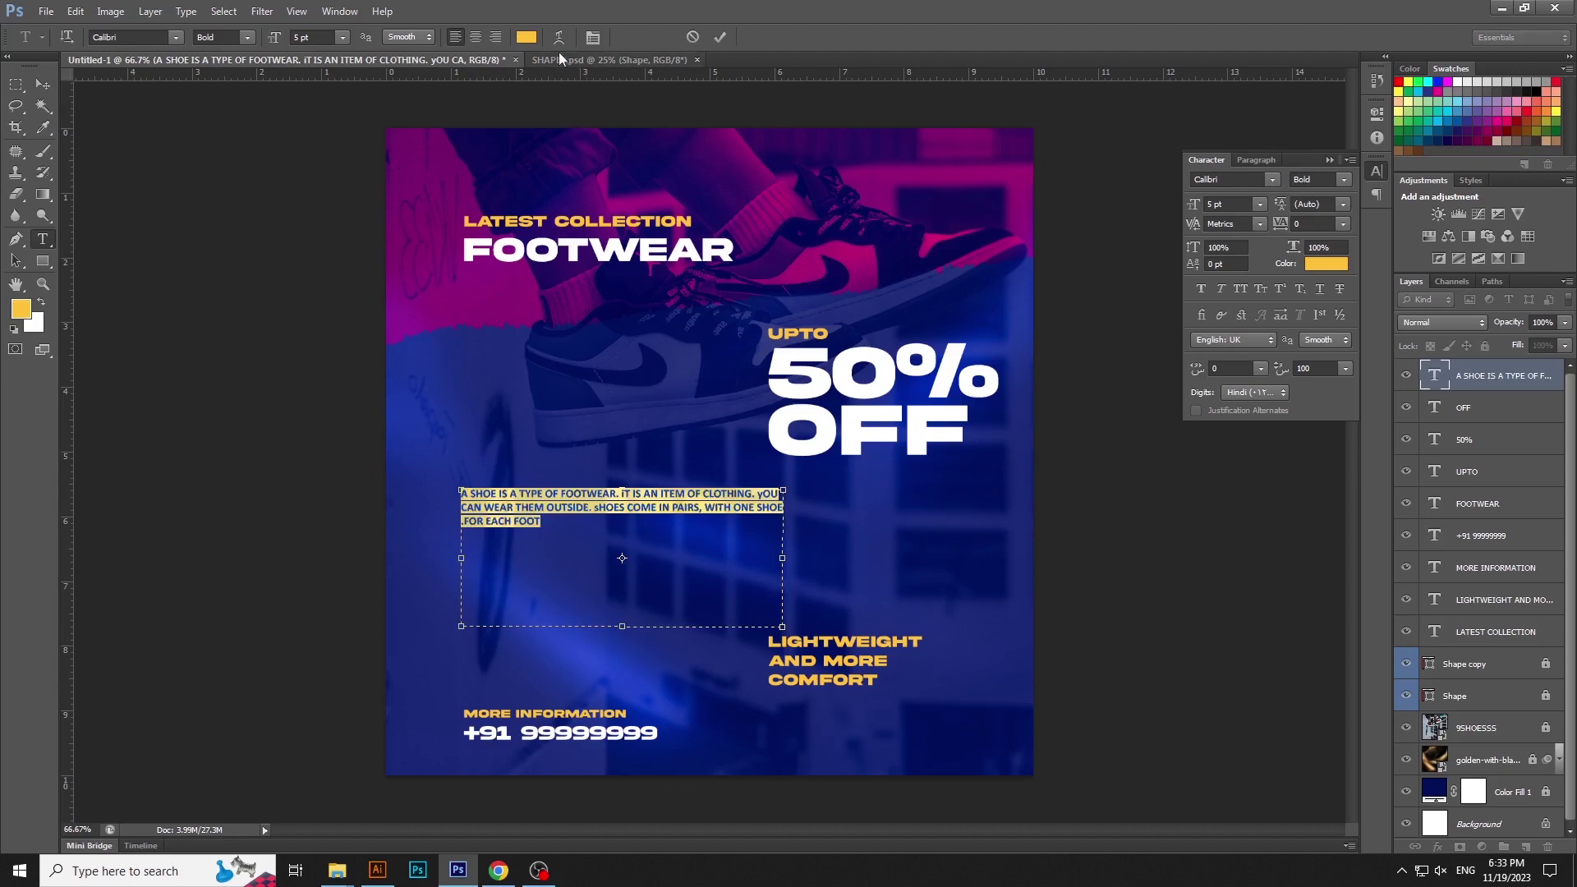
pyautogui.click(527, 37)
pyautogui.moveTo(1060, 600); pyautogui.dragTo(1040, 575)
pyautogui.press('Return')
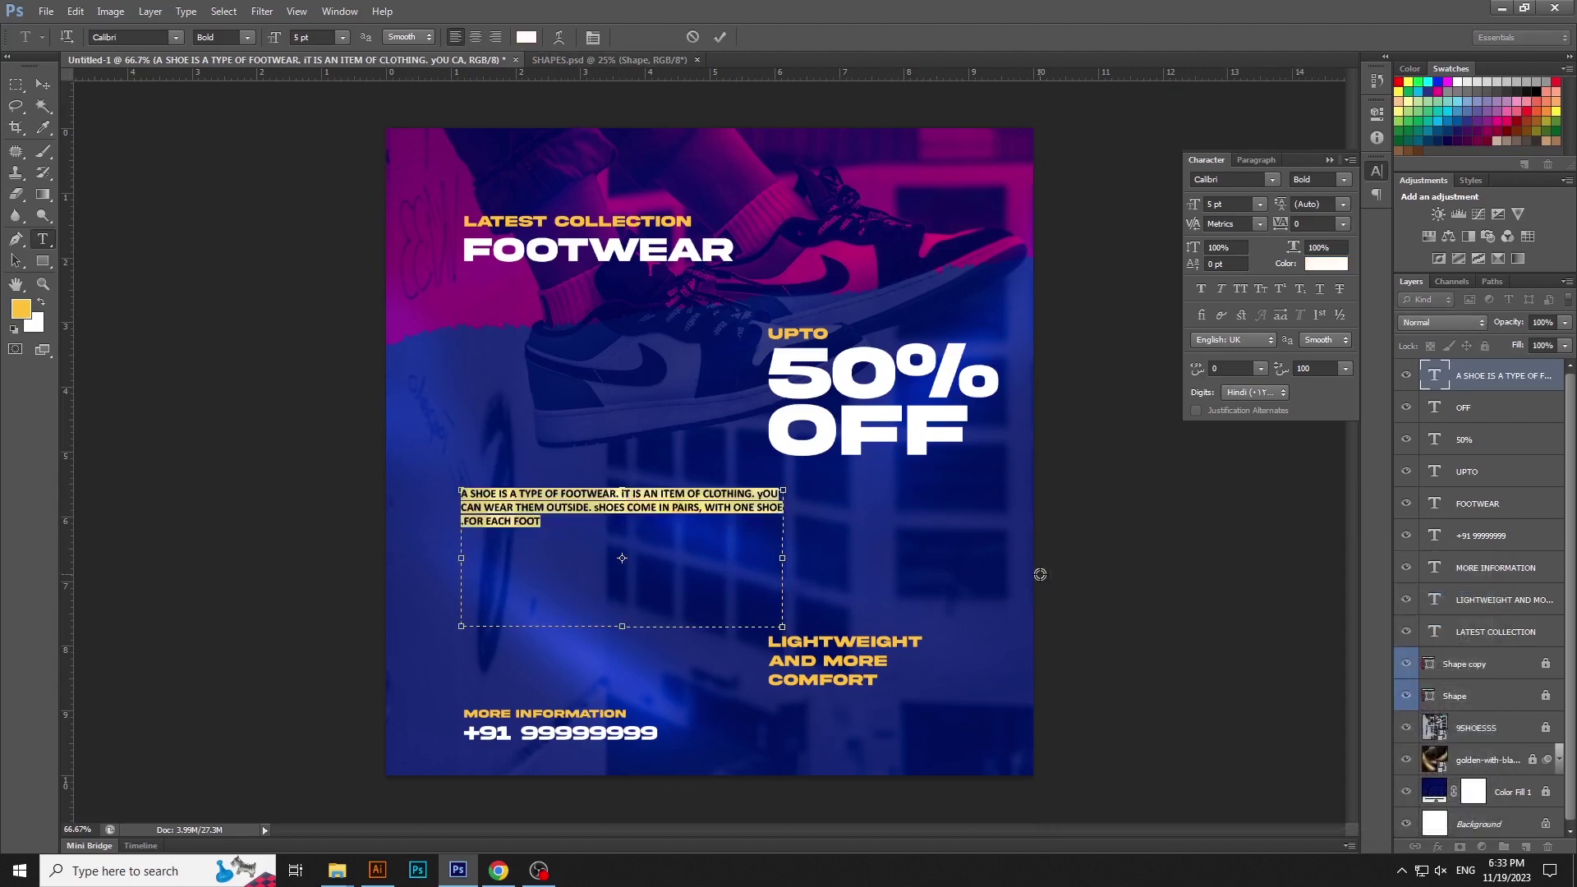
pyautogui.hotkey('ctrl', 'Return')
# - Move the white paragraph directly beneath LIGHTWEIGHT AND MORE COMFORT, starting near that heading's left edge
pyautogui.press('v')
pyautogui.moveTo(552, 488); pyautogui.dragTo(837, 716)
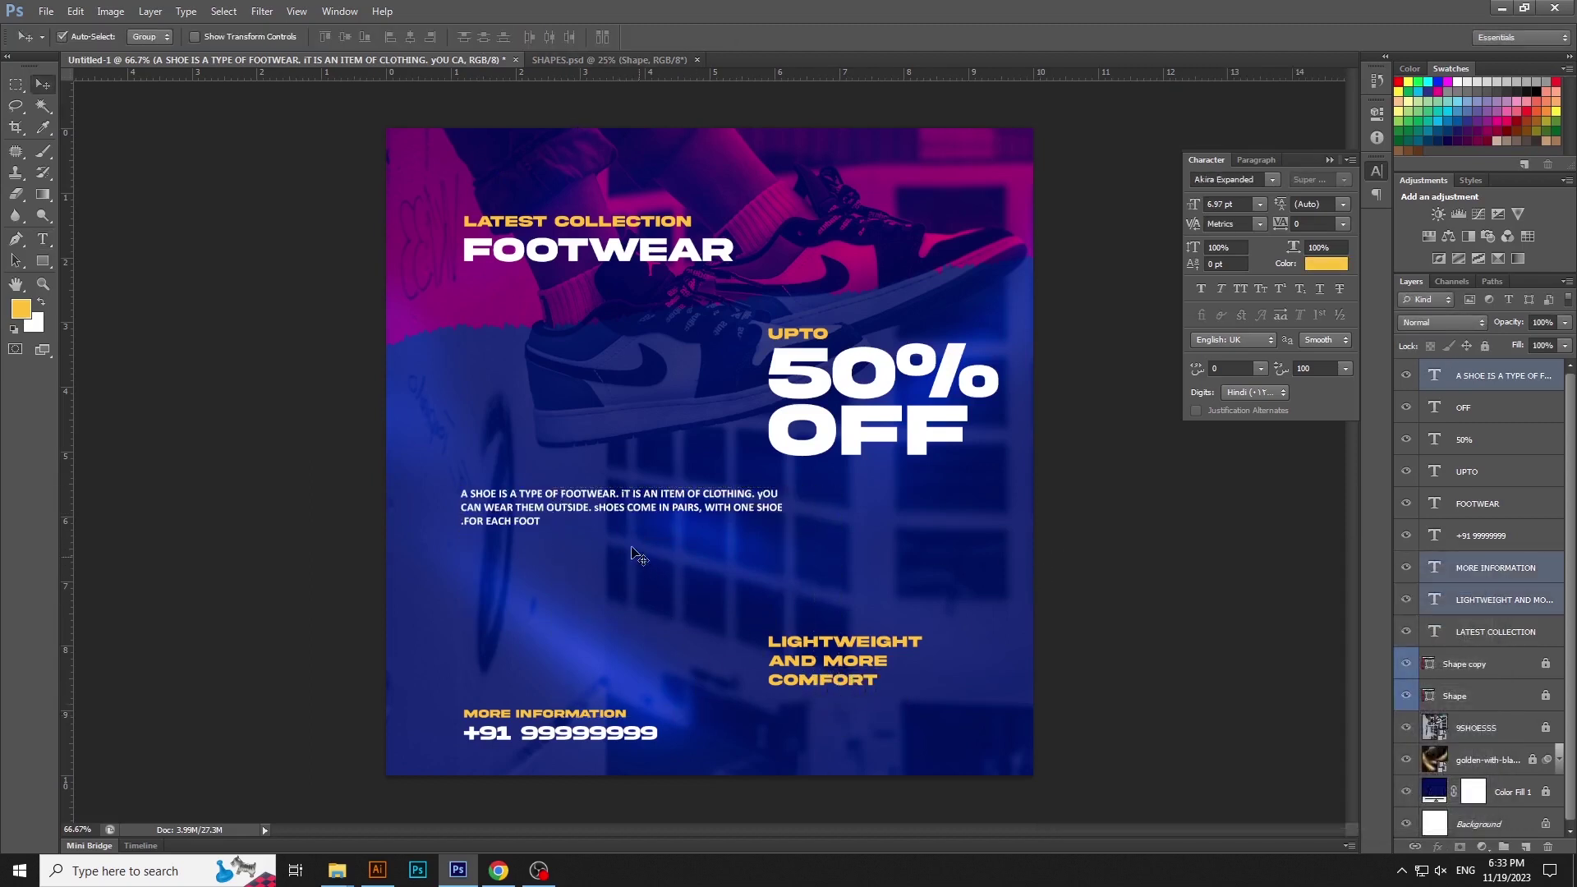
pyautogui.moveTo(596, 511); pyautogui.dragTo(901, 717)
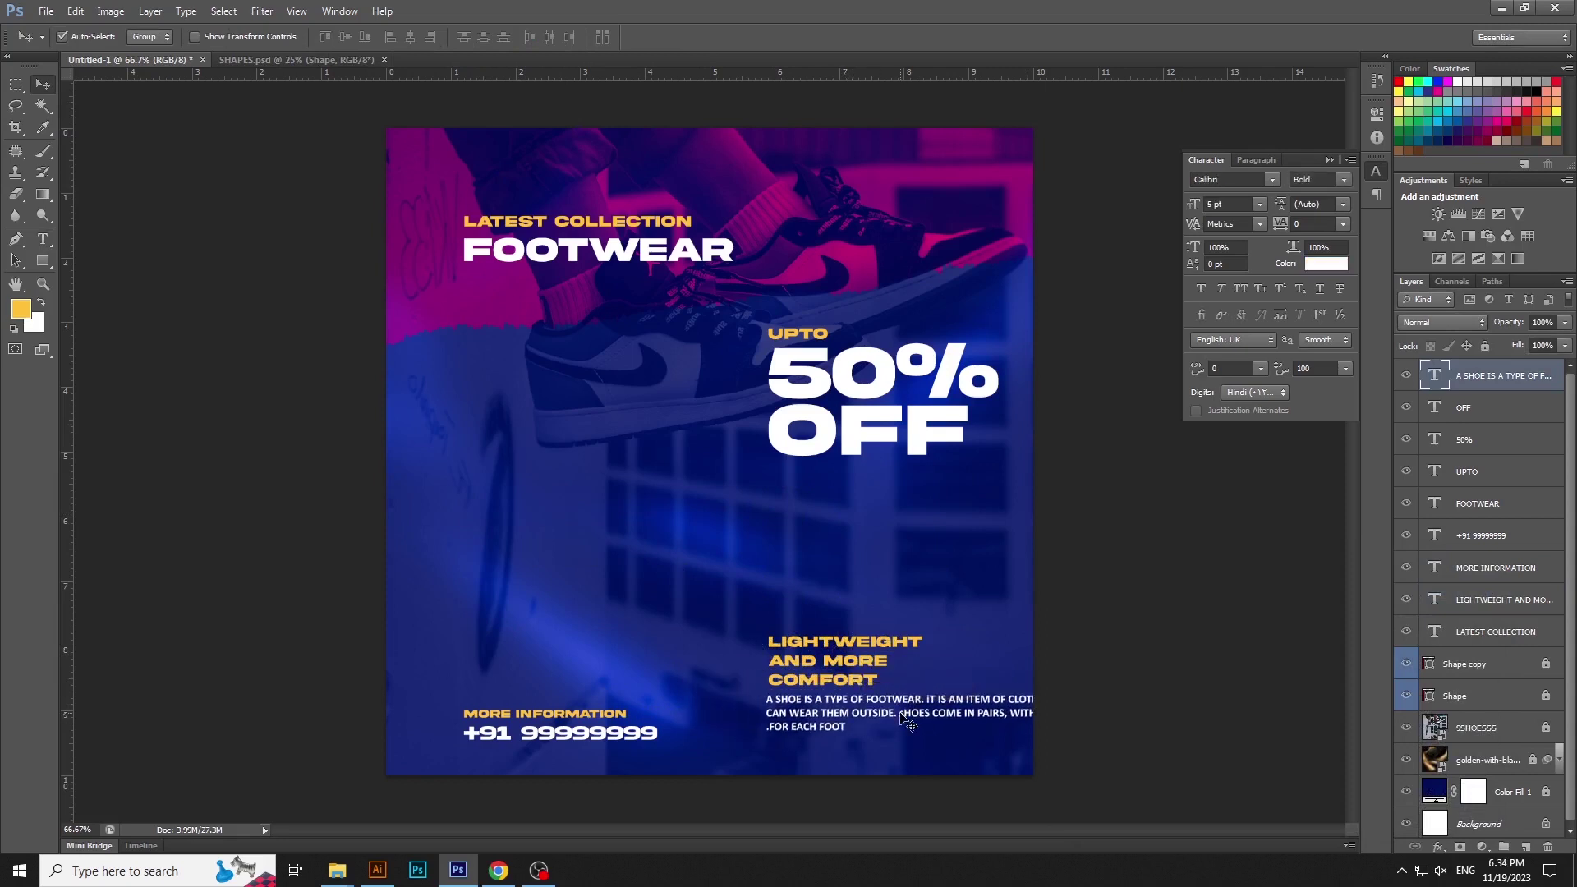
# - Narrow the paragraph's text box to fit inside the poster and shorten it to about 0.90 cm high
pyautogui.hotkey('ctrl', '-')
pyautogui.press('t')
pyautogui.click(892, 646)
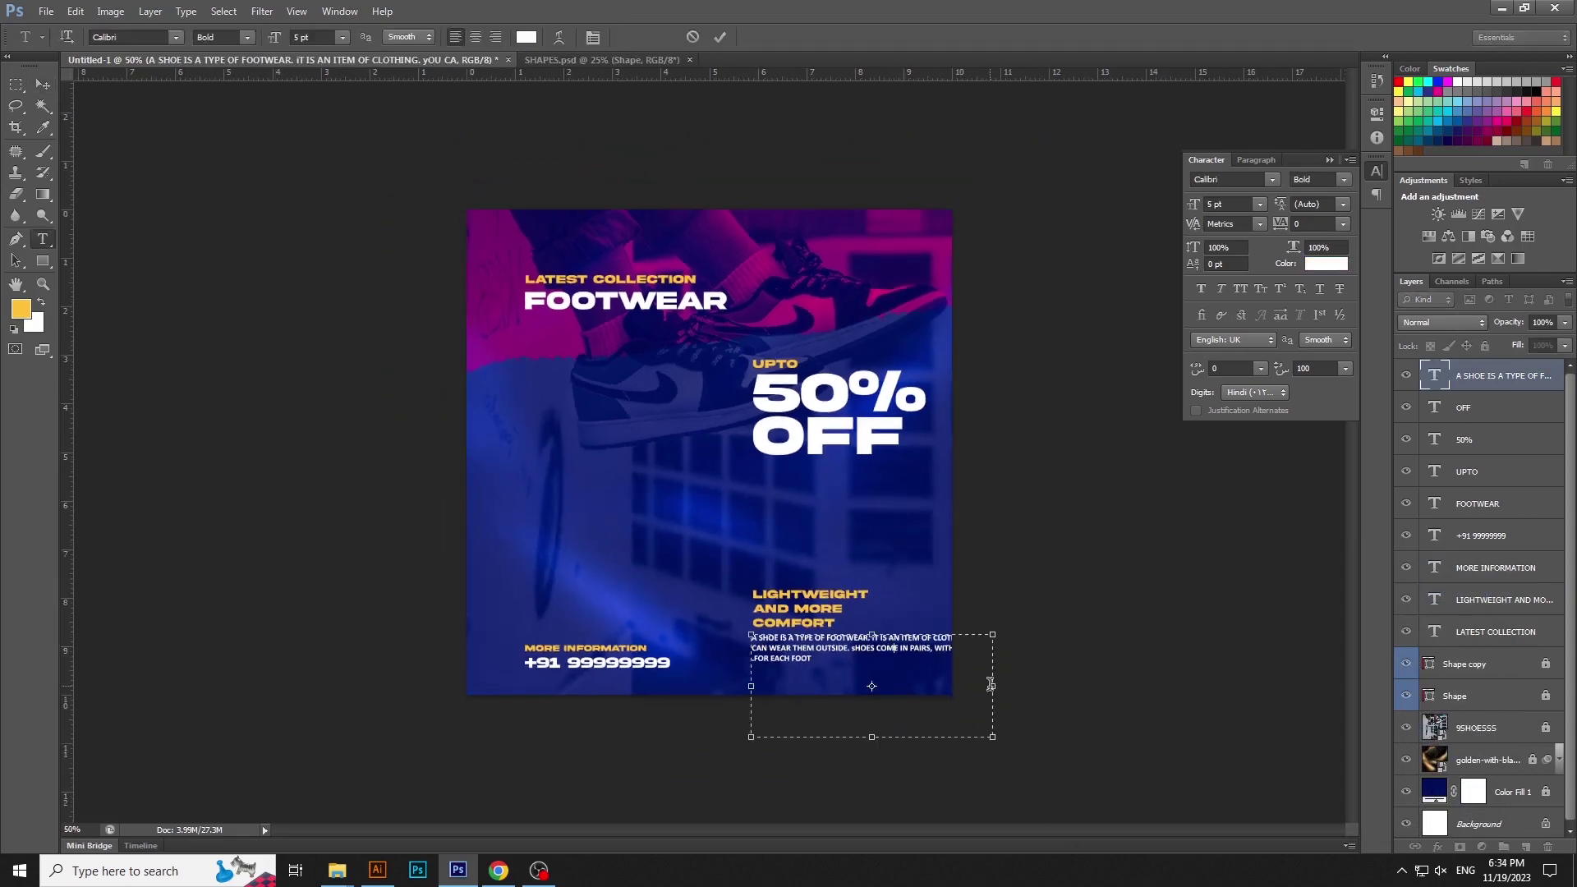
pyautogui.moveTo(986, 687); pyautogui.dragTo(907, 686)
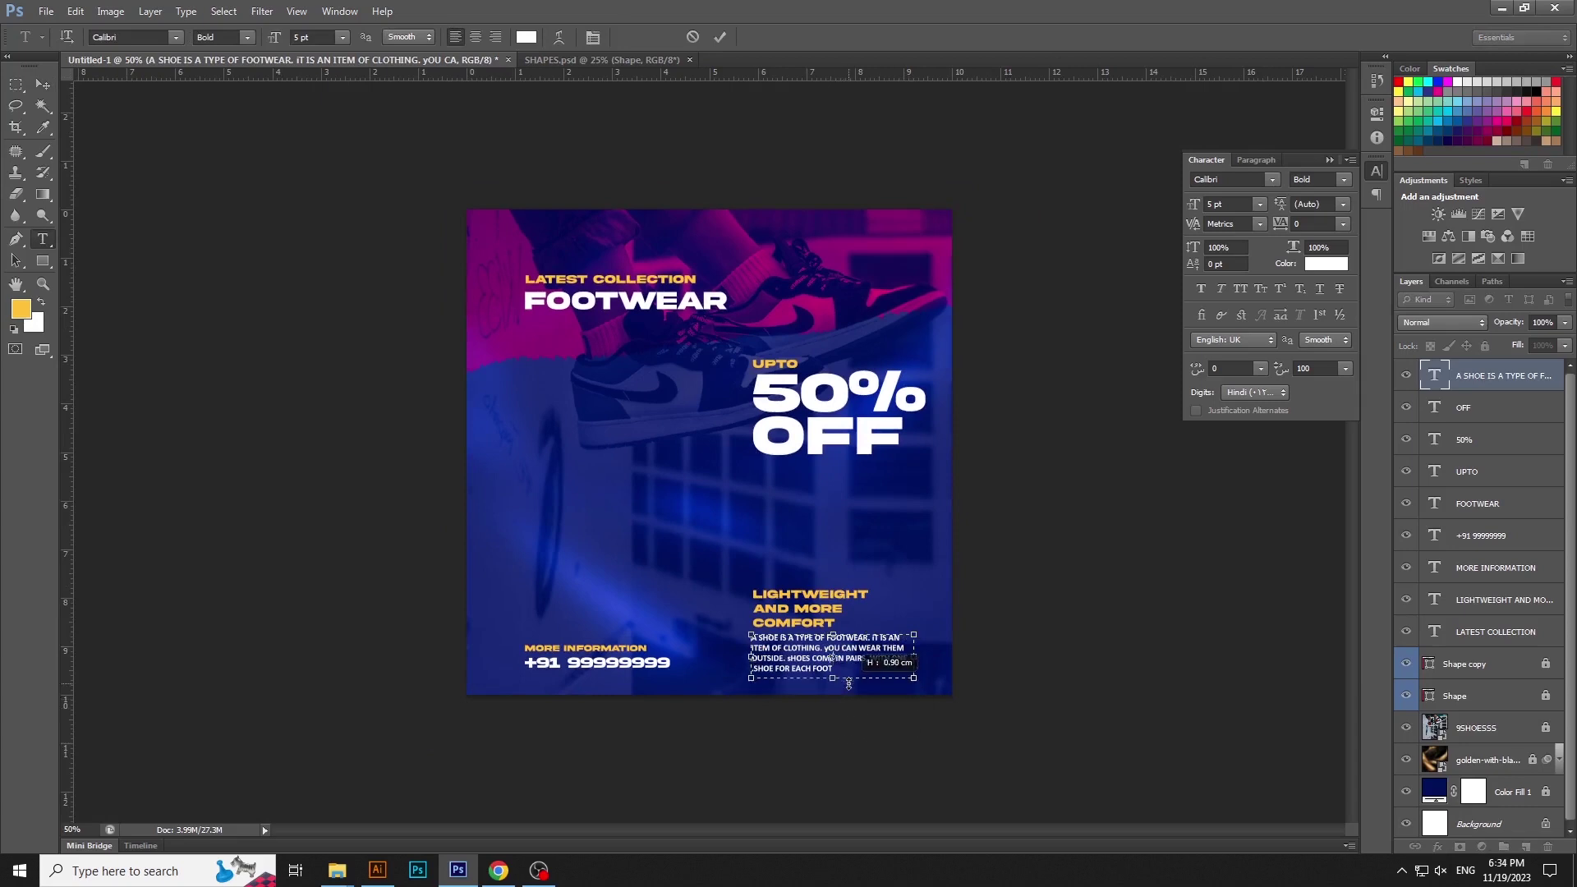
pyautogui.hotkey('ctrl', 'Return')
# - Align the left edges of UPTO, 50%, OFF, LIGHTWEIGHT AND MORE COMFORT and the paragraph
pyautogui.press('v')
pyautogui.hotkey('ctrl', '+')
pyautogui.moveTo(809, 298); pyautogui.dragTo(935, 729)
pyautogui.click(367, 41)
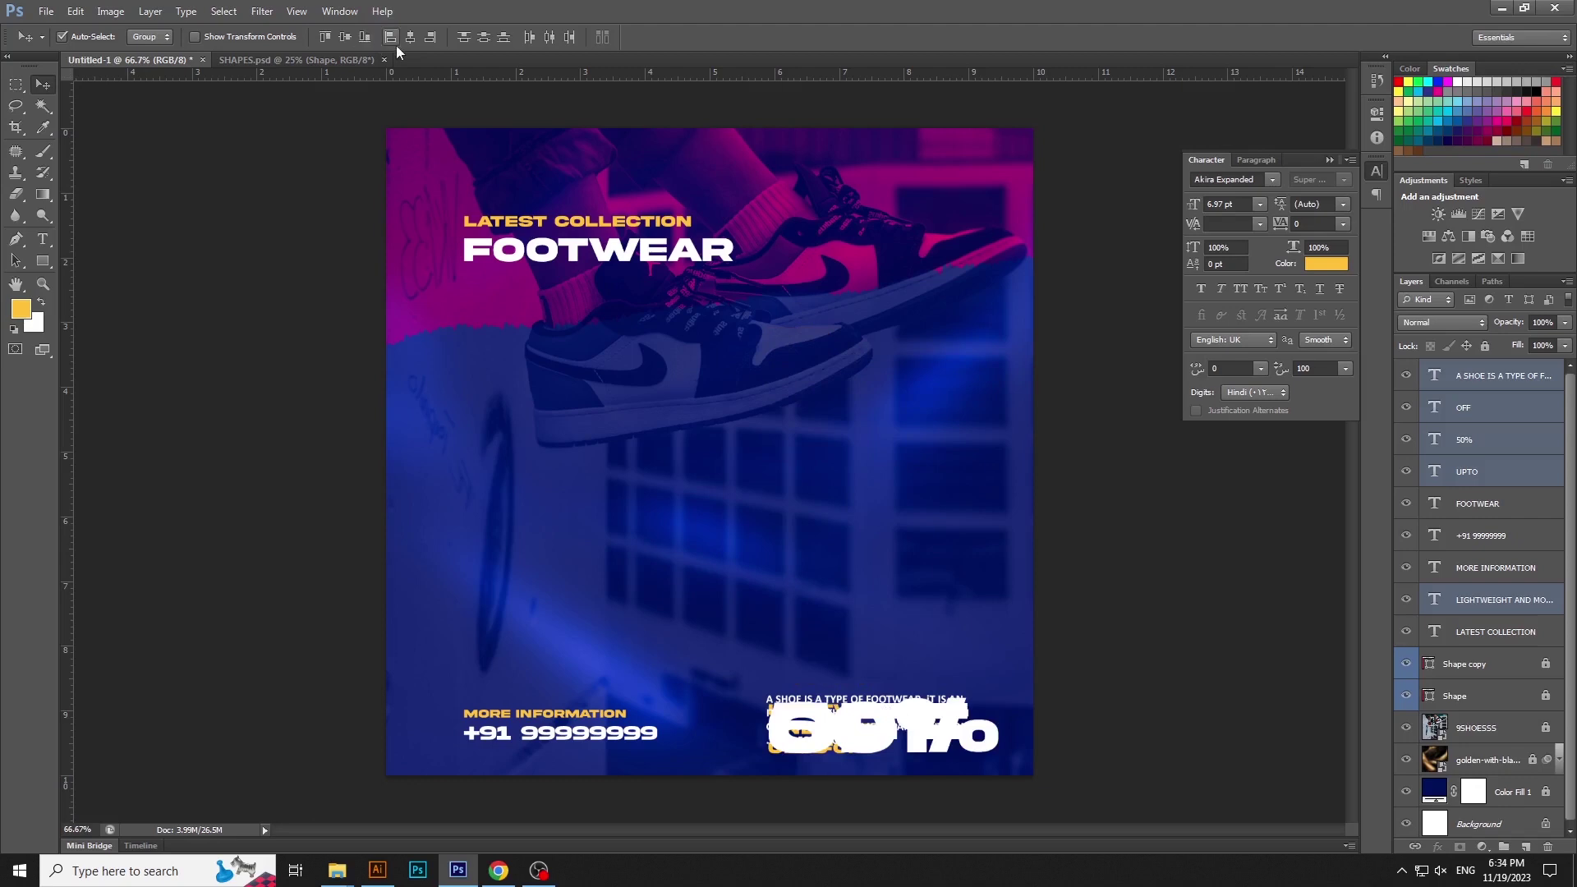
pyautogui.hotkey('ctrl', 'z')
pyautogui.click(391, 39)
# - Set the whole paragraph to Left-to-Right Character Direction
pyautogui.click(1479, 376)
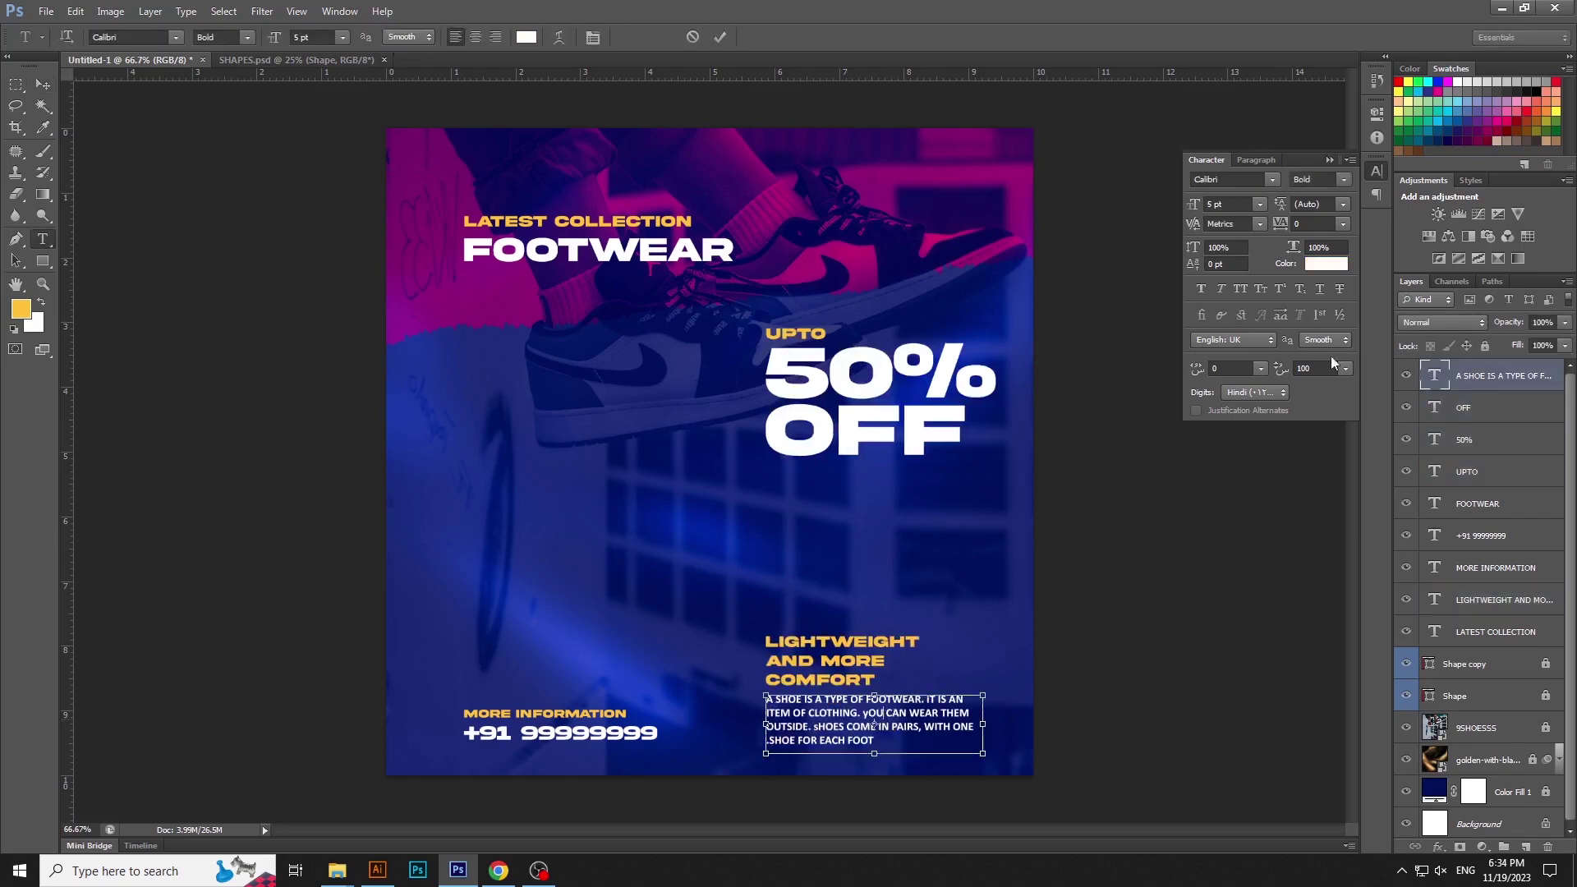
pyautogui.doubleClick(1434, 375)
pyautogui.click(1349, 159)
pyautogui.moveTo(1426, 420)
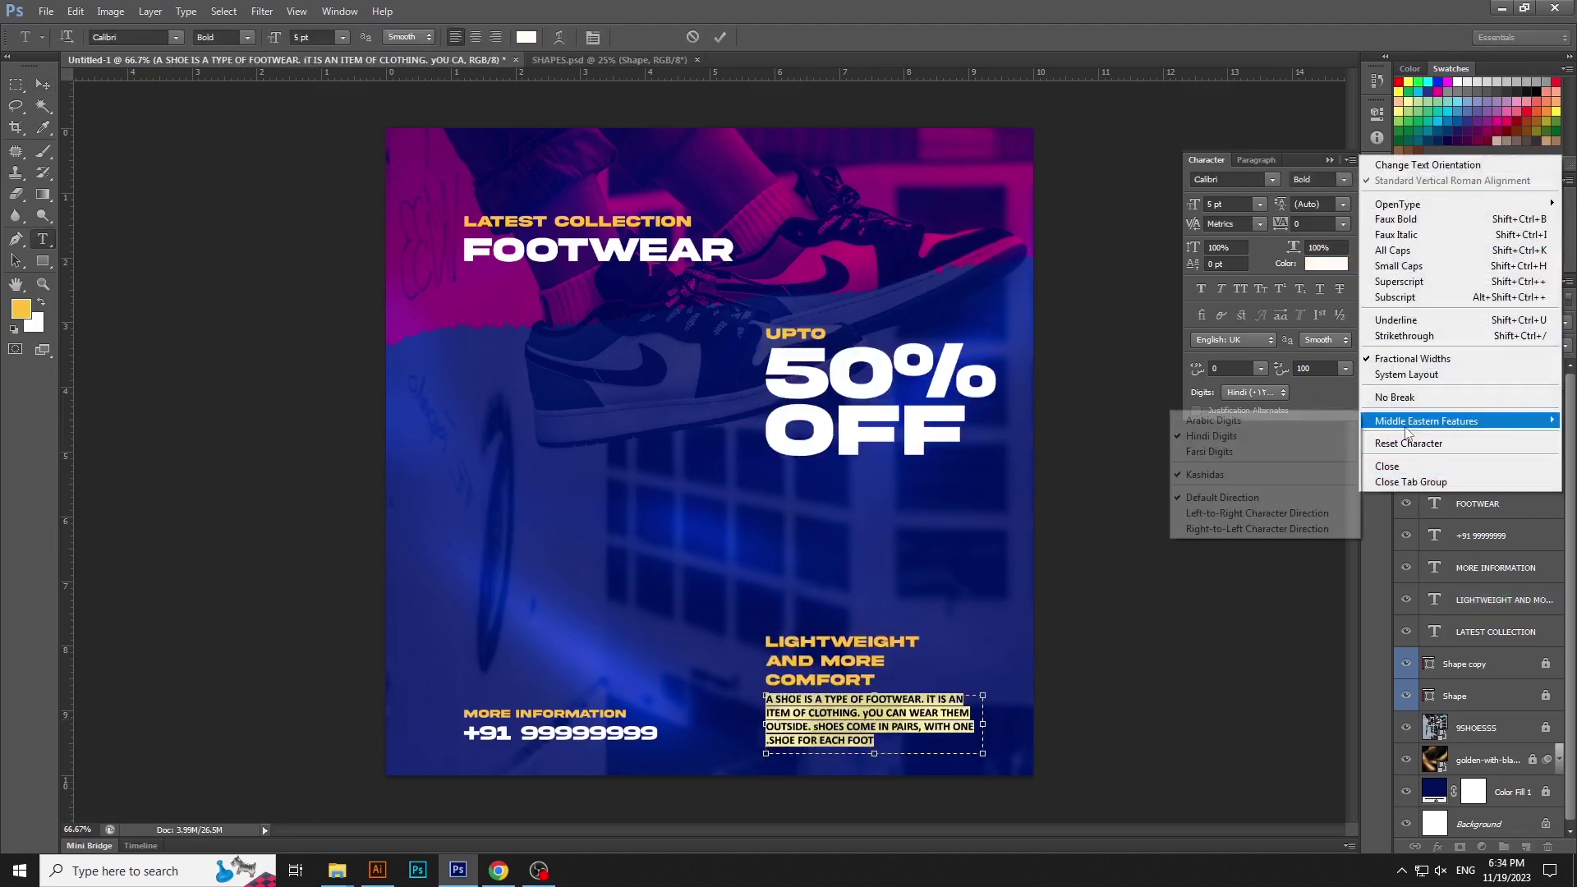
pyautogui.click(1249, 510)
pyautogui.click(43, 84)
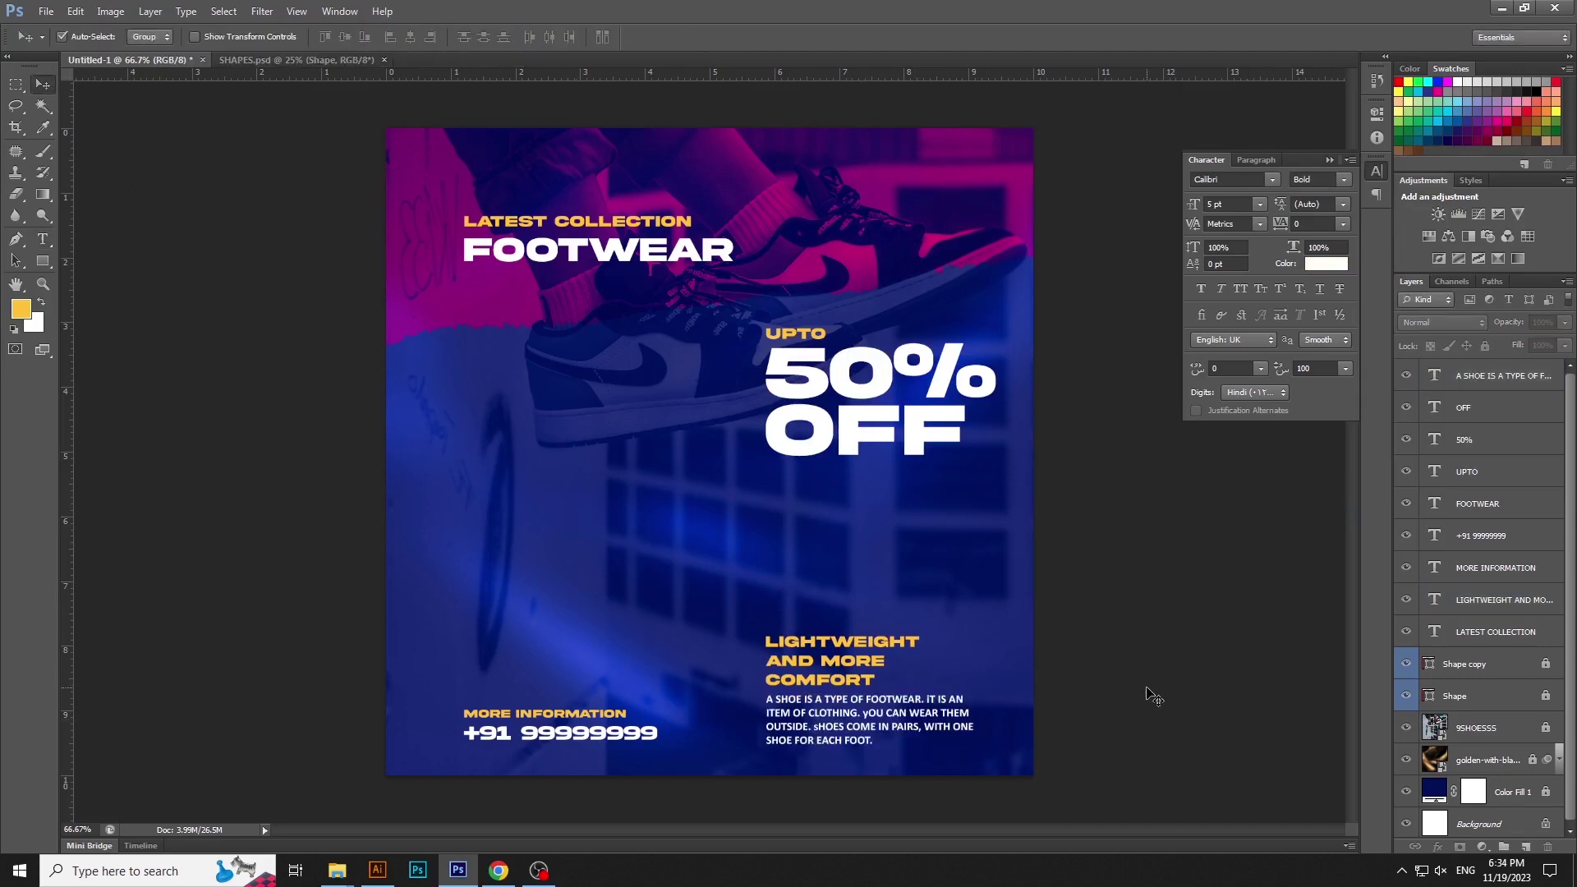
# - Place the yellow shoe image from New folder (24) at about 7.66 by 4.42 cm, between OFF and LIGHTWEIGHT AND MORE COMFORT
pyautogui.moveTo(336, 870)
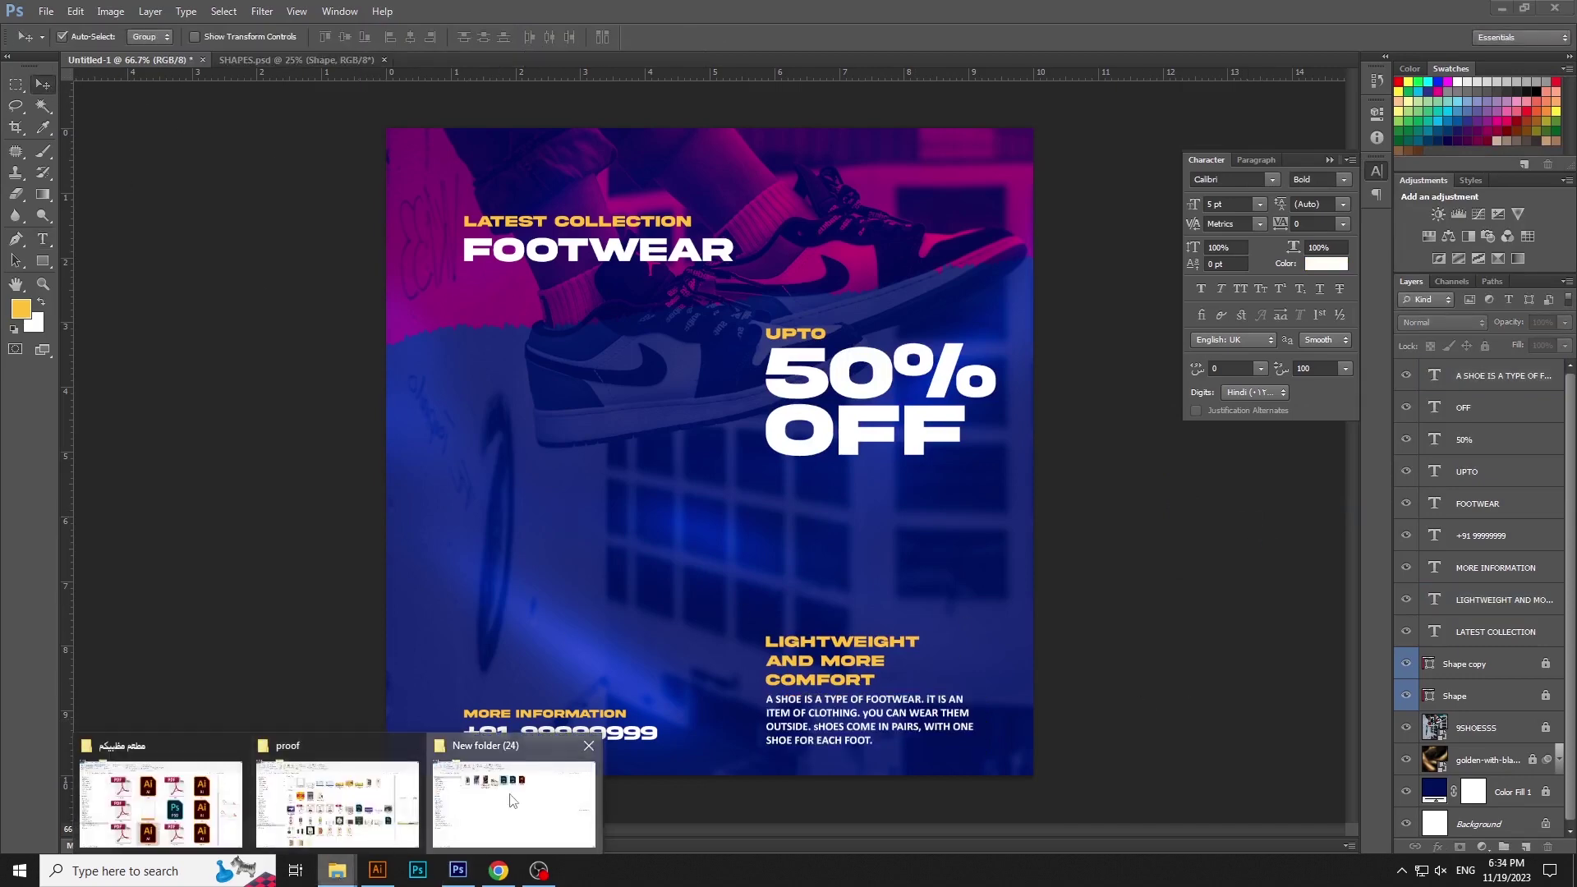
pyautogui.click(511, 799)
pyautogui.moveTo(600, 205); pyautogui.dragTo(829, 608)
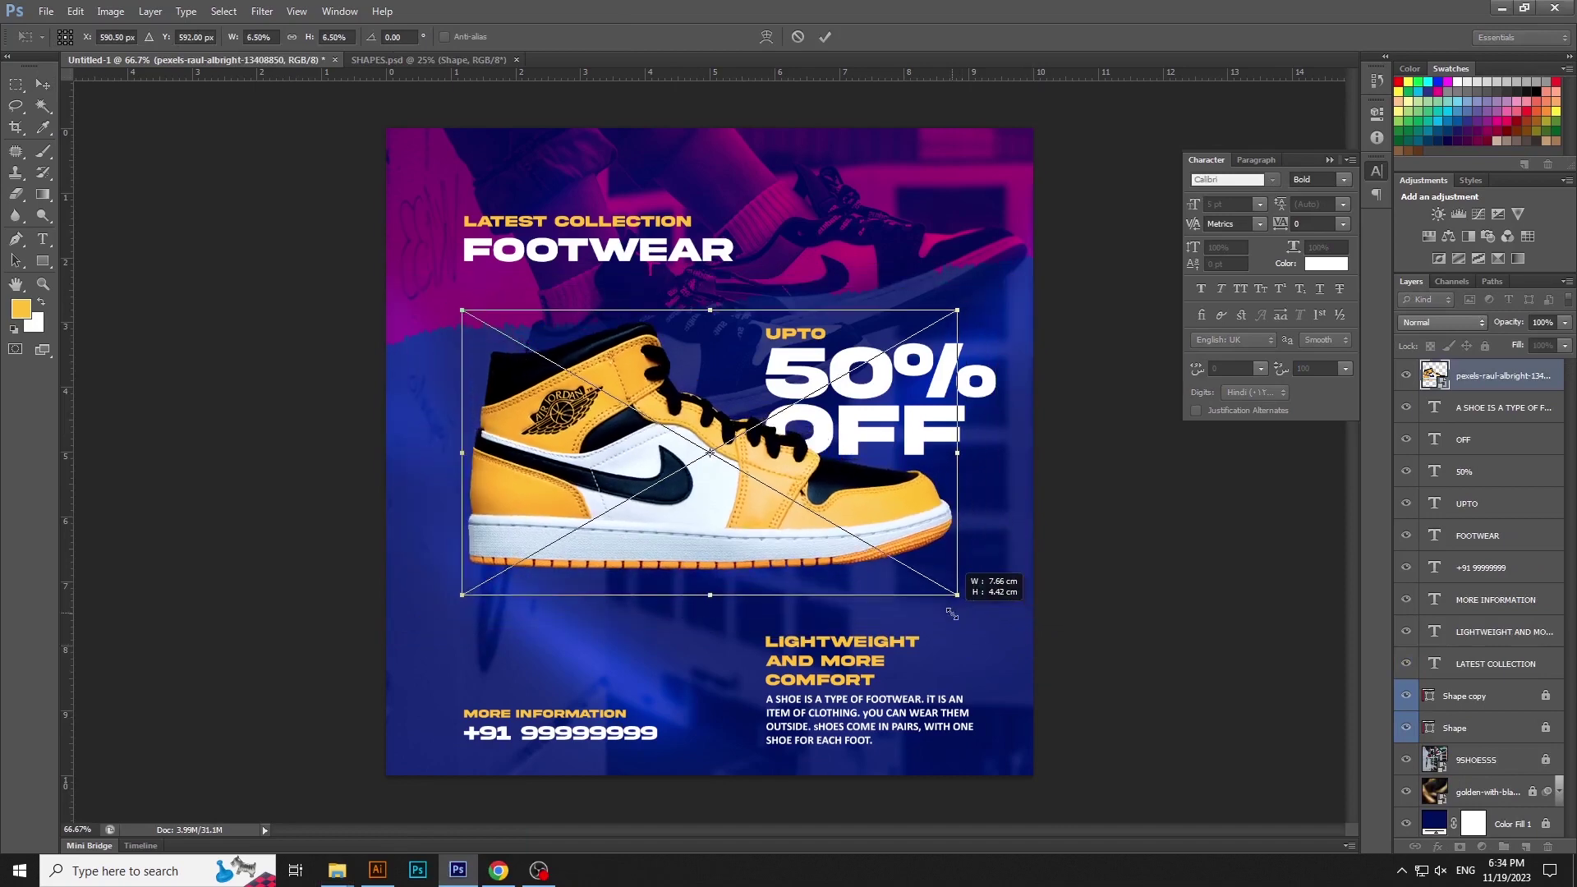
pyautogui.moveTo(850, 534); pyautogui.dragTo(859, 575)
pyautogui.press('Return')
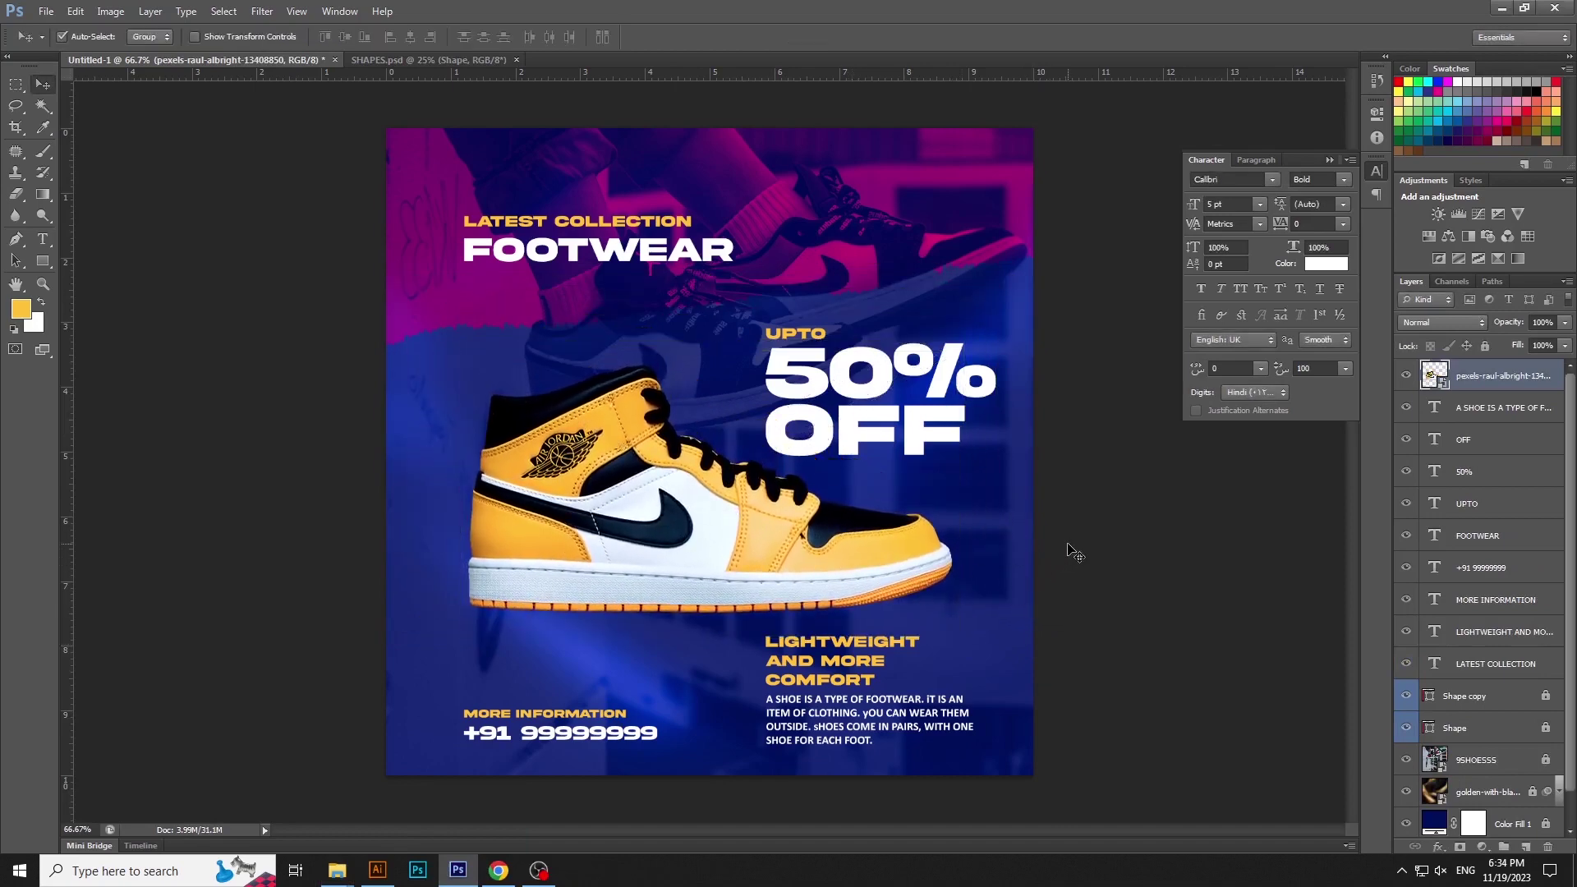
# - Enlarge the LATEST COLLECTION and FOOTWEAR texts slightly together, keeping their left edge in place
pyautogui.moveTo(781, 265); pyautogui.dragTo(614, 178)
pyautogui.hotkey('ctrl', 't')
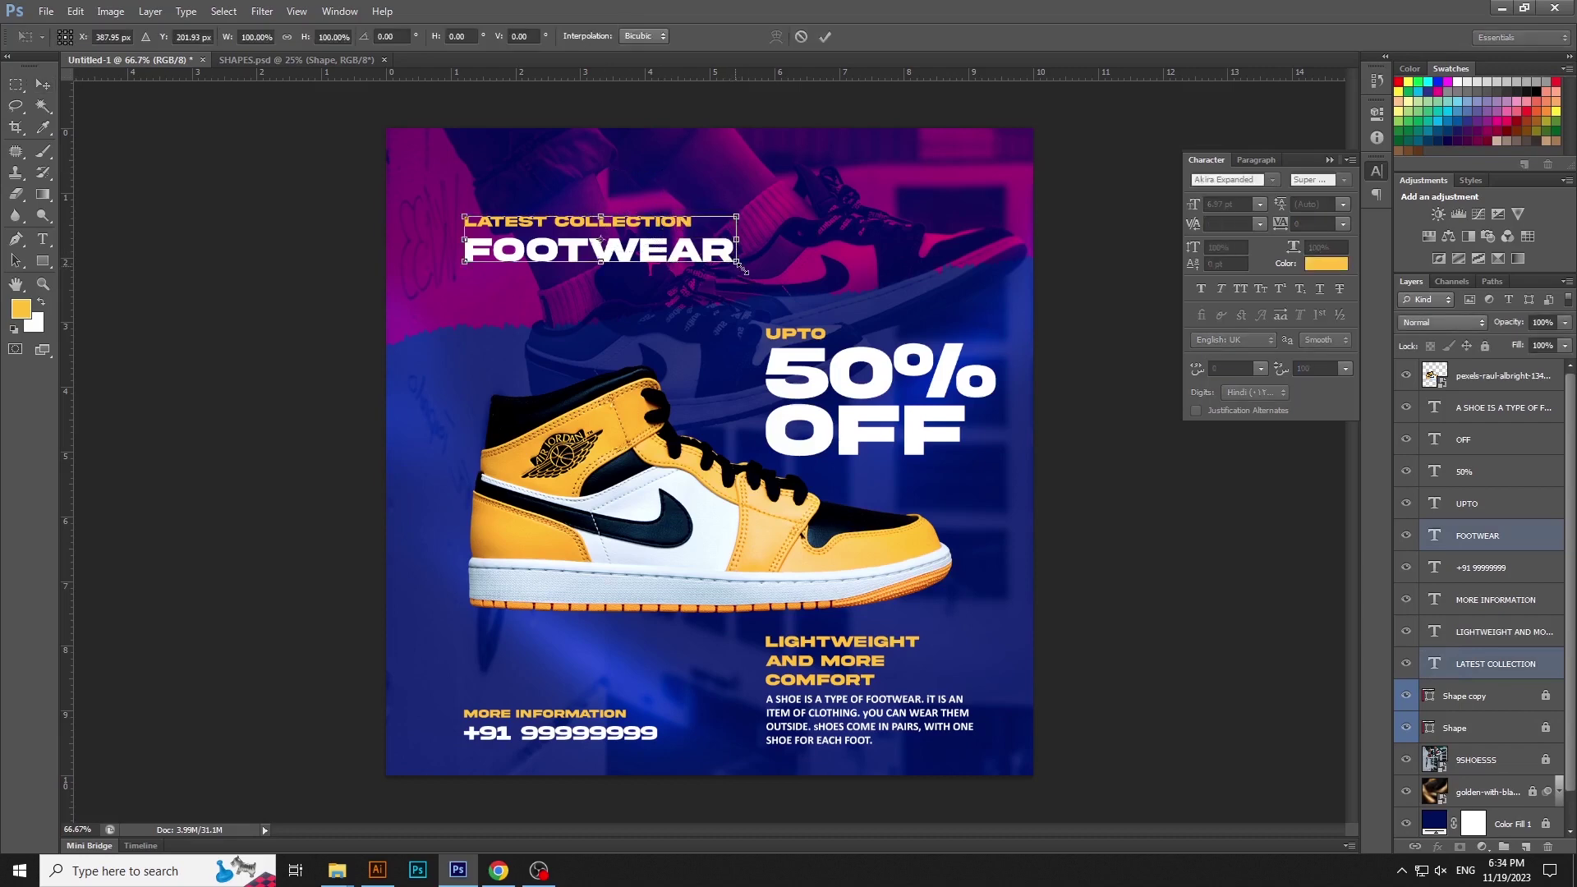
pyautogui.press('Return')
pyautogui.moveTo(741, 265); pyautogui.dragTo(961, 453)
pyautogui.hotkey('ctrl', 't')
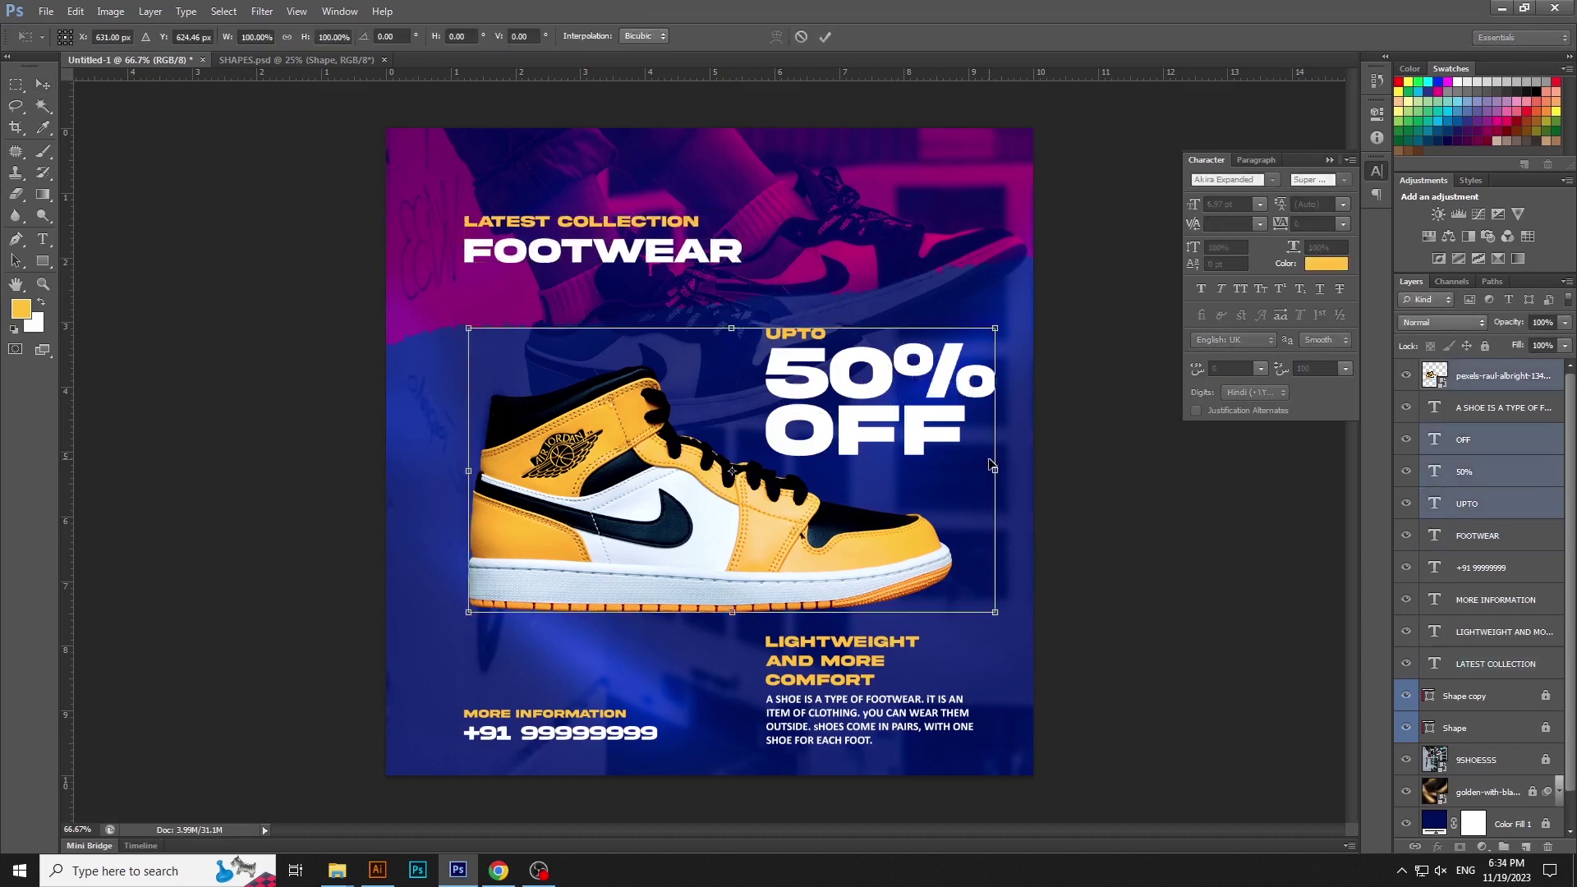
pyautogui.press('Return')
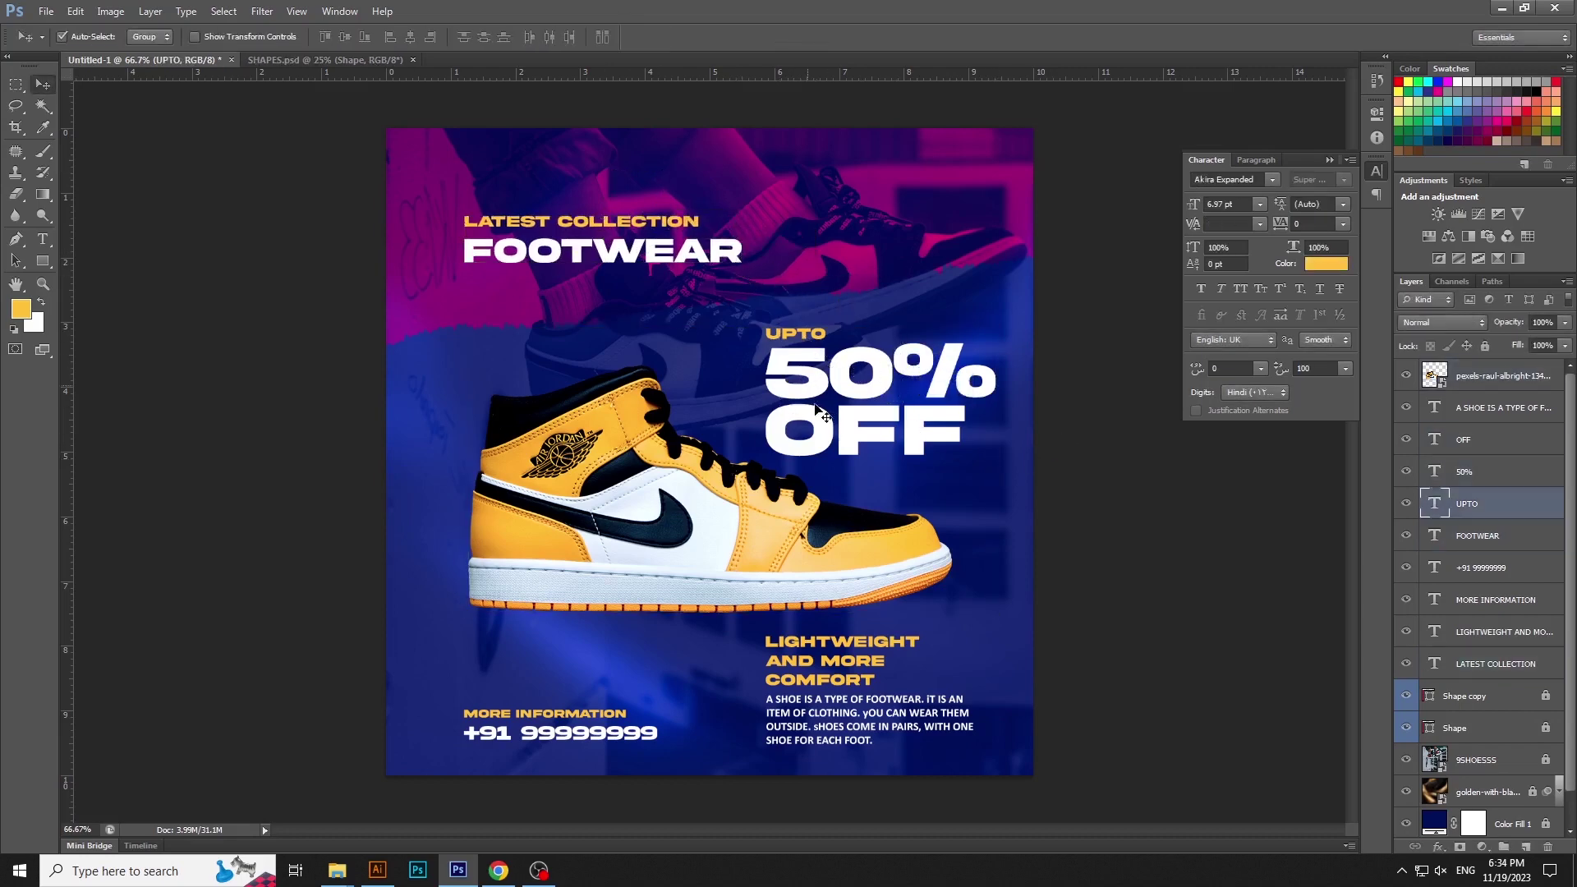
# - Enlarge the UPTO, 50% and OFF texts slightly together, keeping their lower-left corner in place
pyautogui.hotkey('ctrl', 't')
pyautogui.moveTo(995, 328); pyautogui.dragTo(1009, 320)
pyautogui.press('Return')
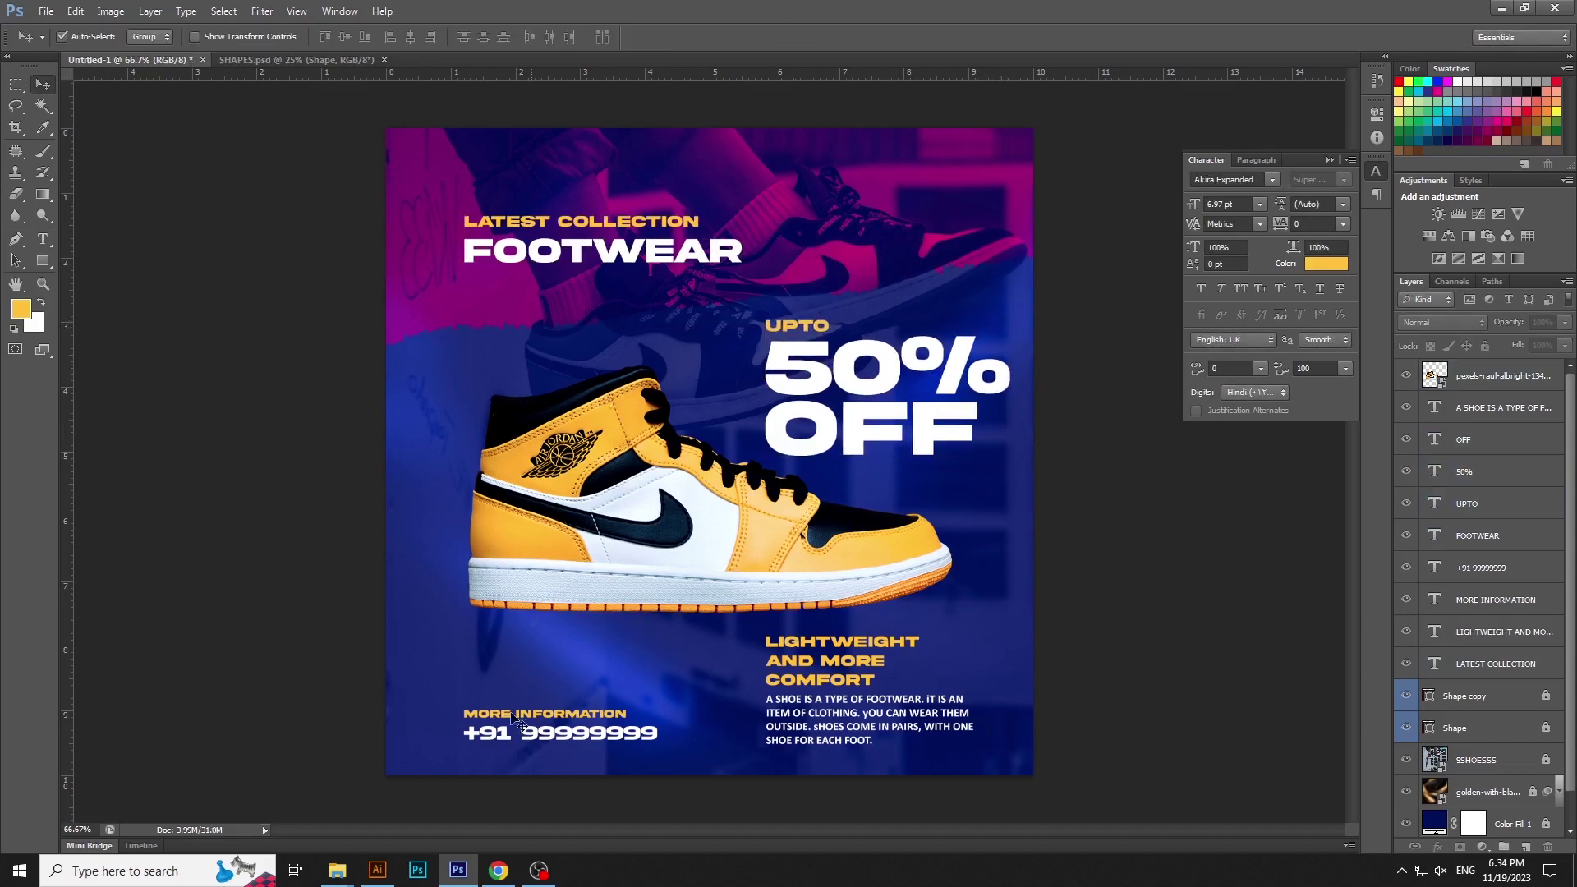
# - Switch to Illustrator and draw a circle about 180 mm in diameter beside the existing circular text
pyautogui.click(378, 871)
pyautogui.click(647, 318)
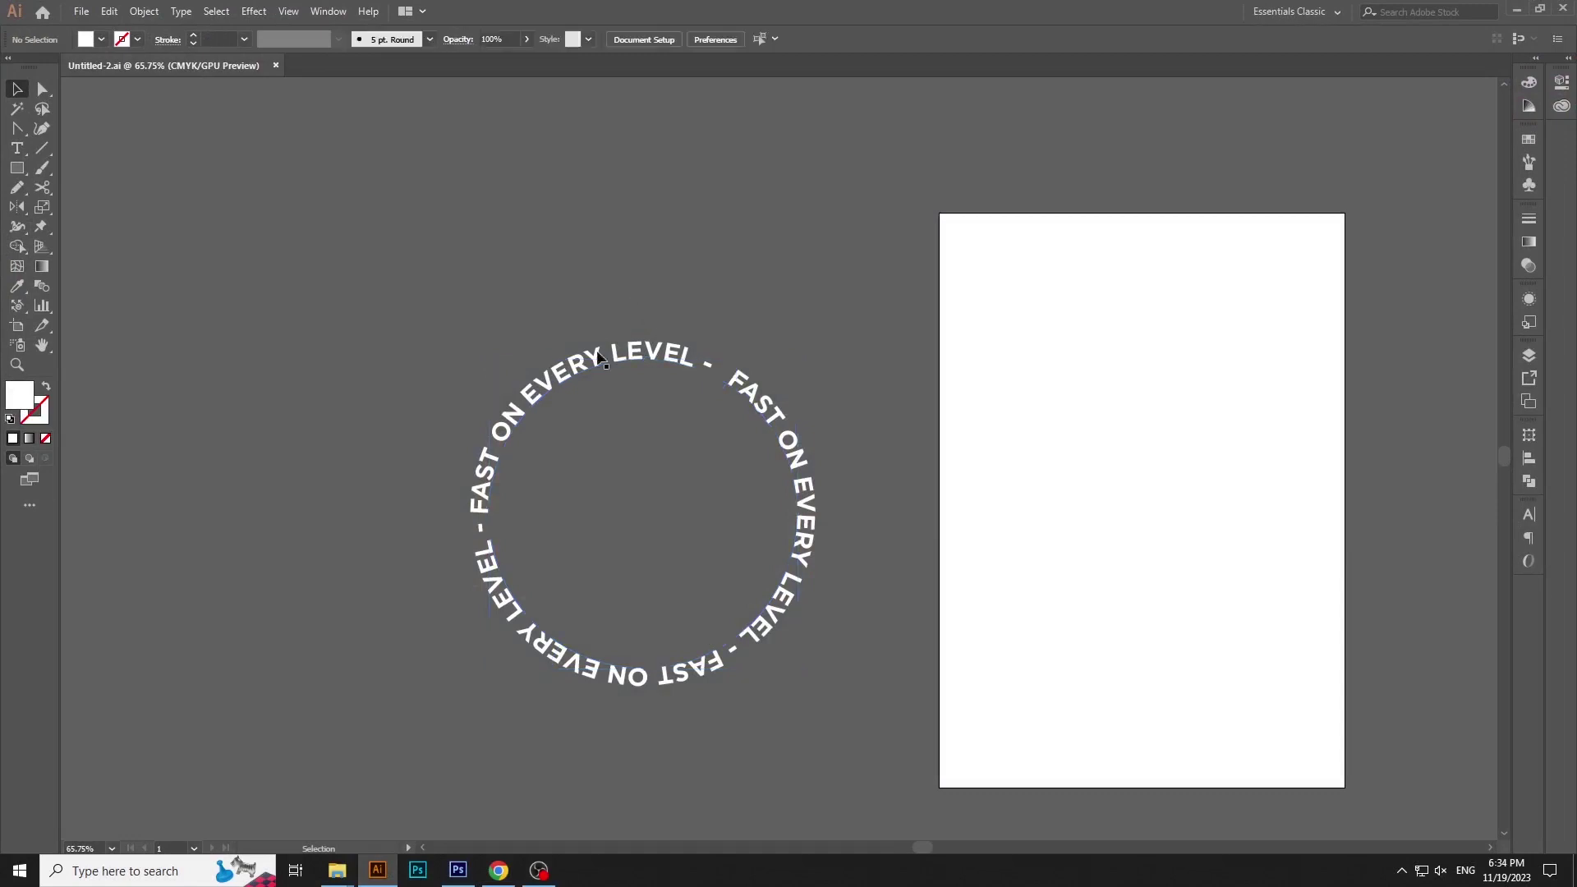
pyautogui.hscroll(-5, 757, 397)
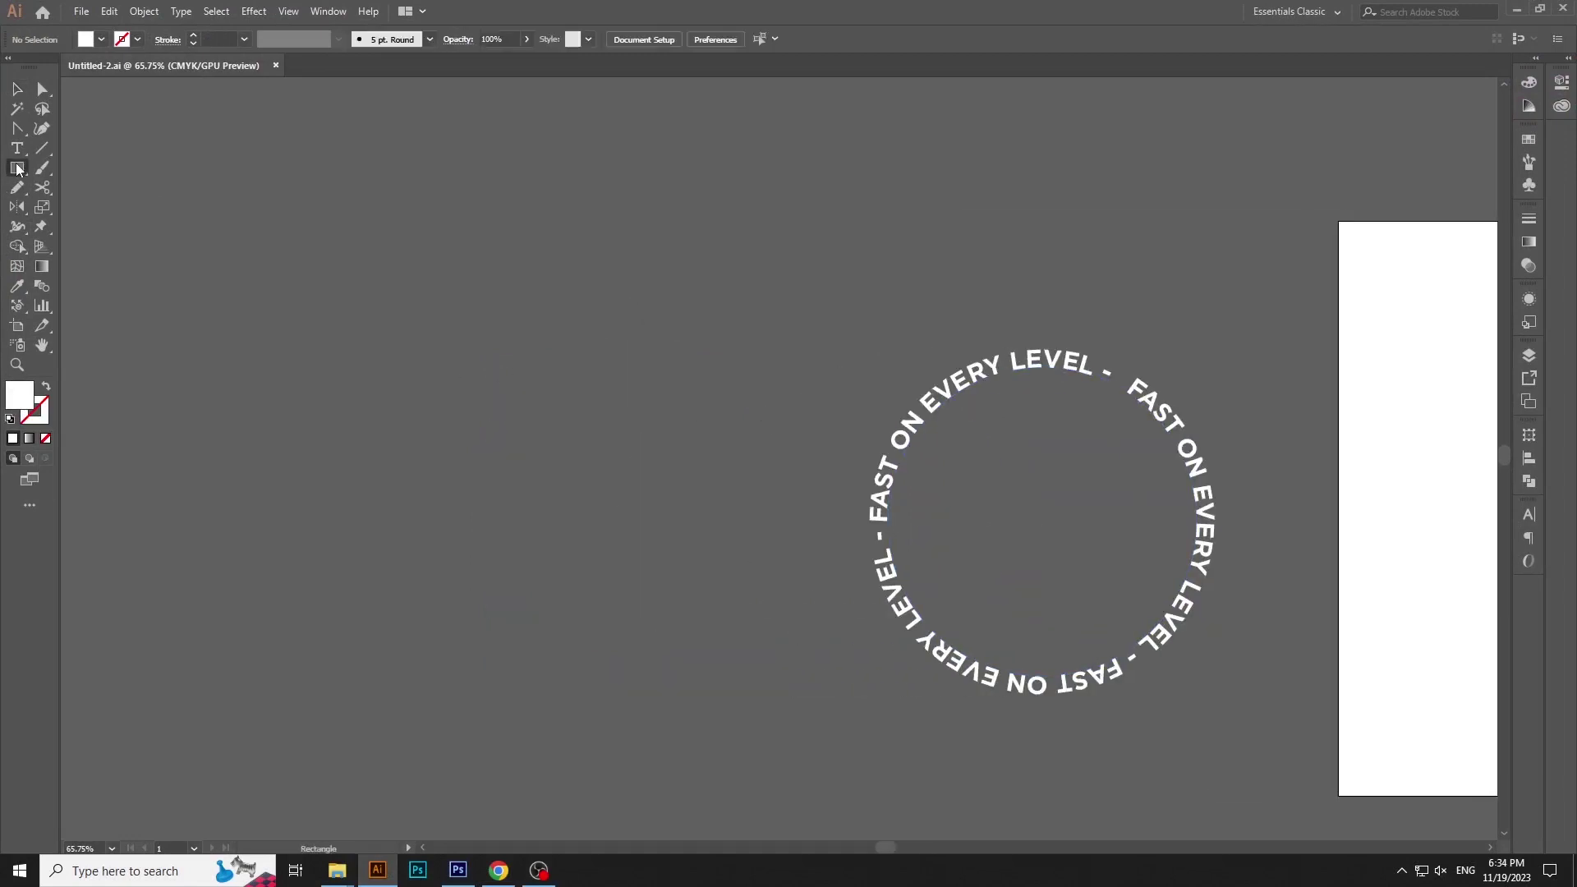
pyautogui.moveTo(16, 168); pyautogui.dragTo(78, 205)
pyautogui.moveTo(353, 265); pyautogui.dragTo(700, 615)
pyautogui.press('v')
# - Add the text FAST OV EVERY LEVEL along the new circle's path with Type on a Path
pyautogui.moveTo(13, 159); pyautogui.dragTo(78, 190)
pyautogui.click(558, 267)
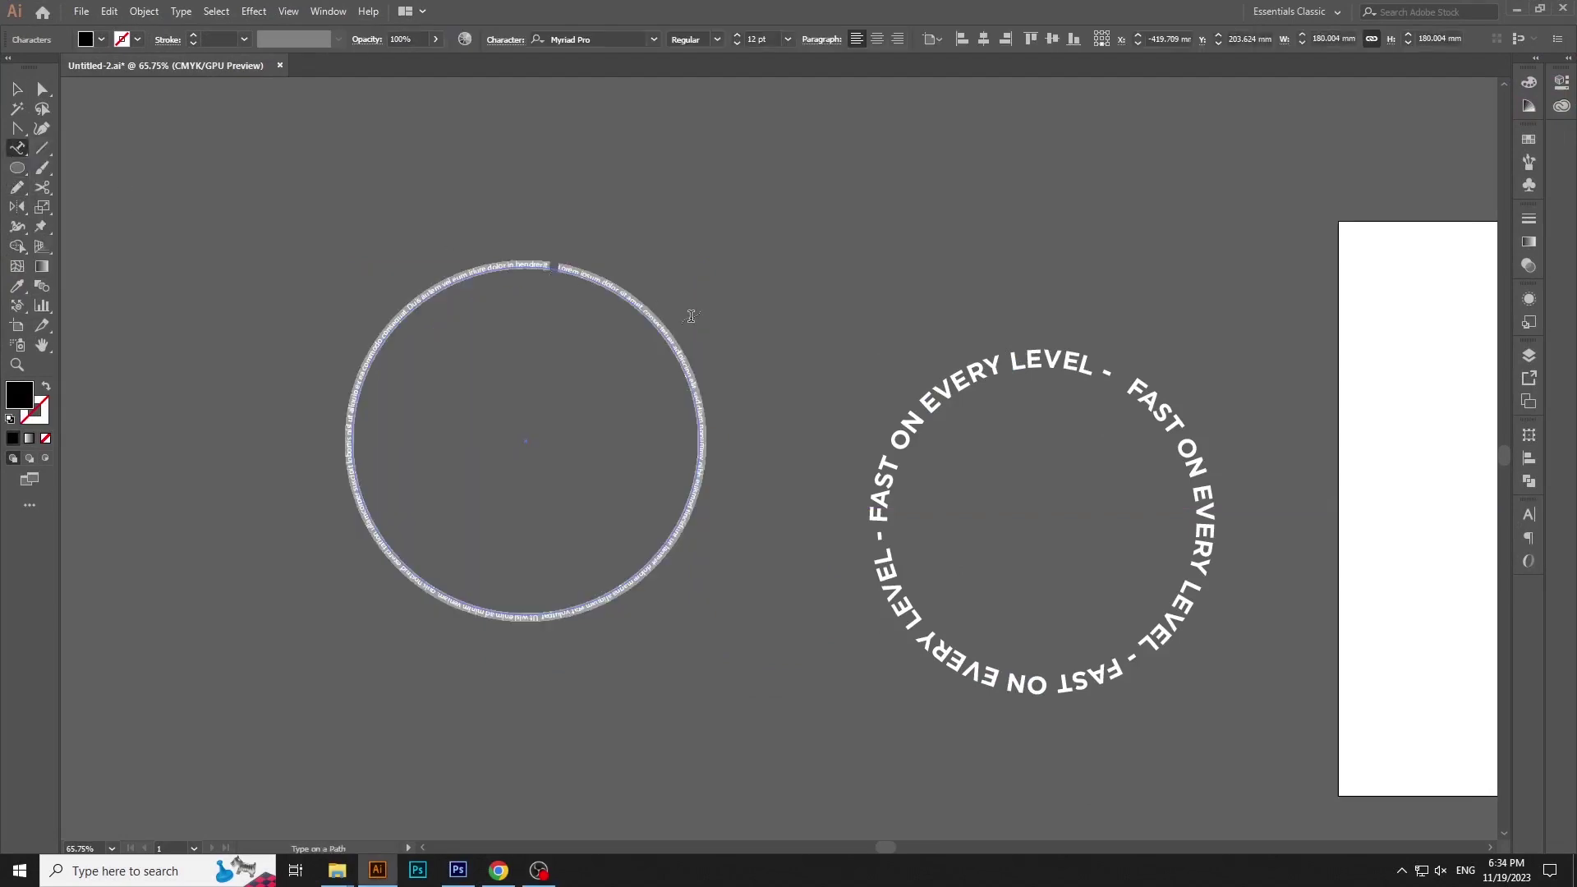
pyautogui.write('FAST ON EVERY LEVEL')
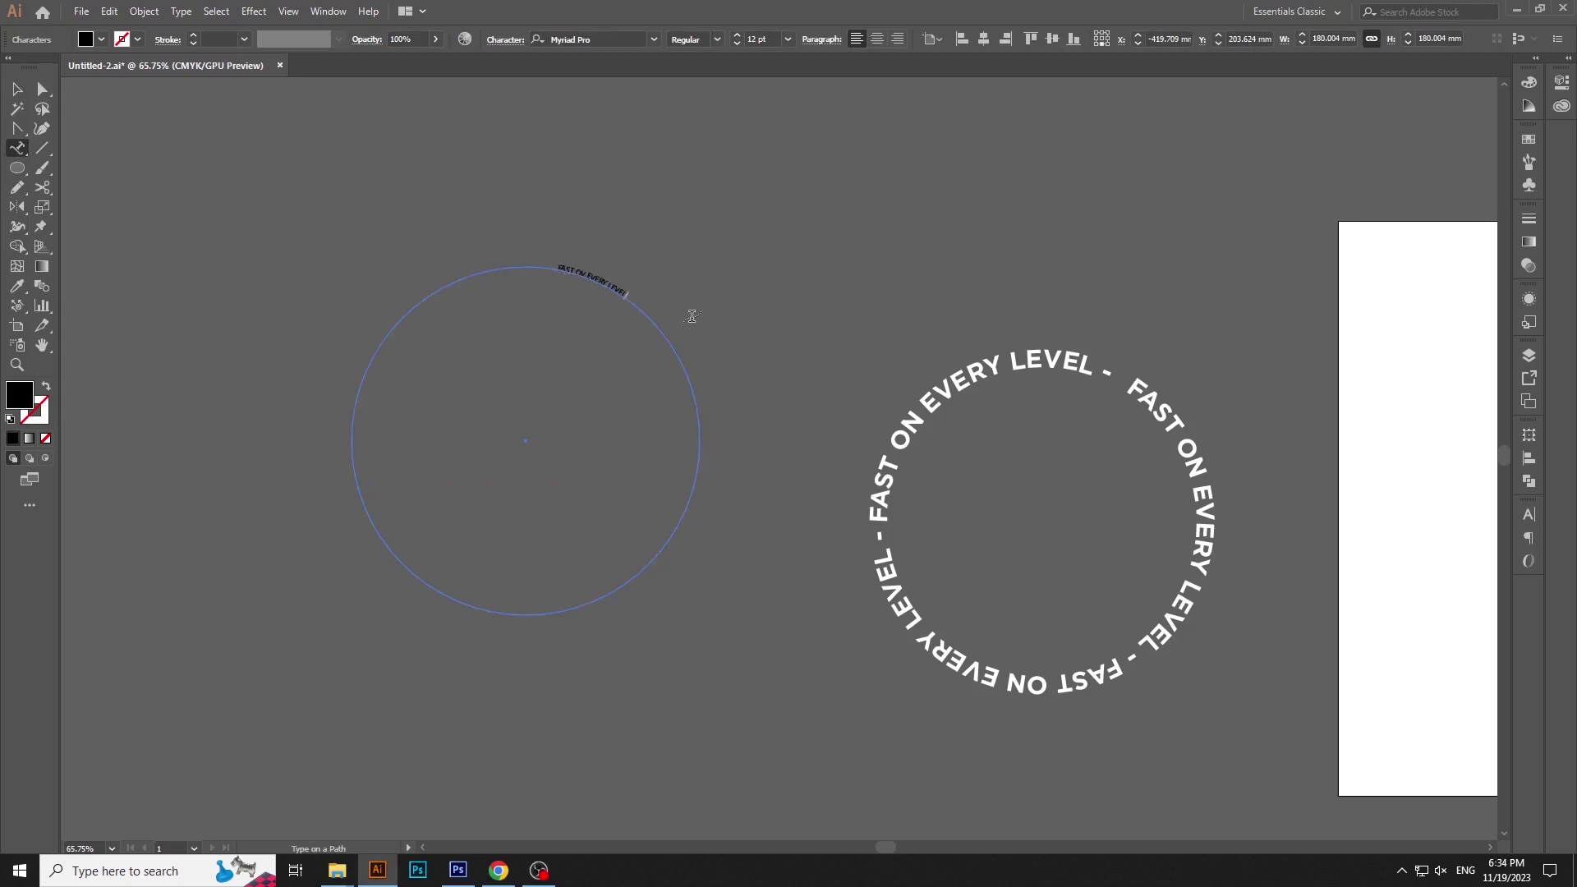
# - Set the font size of all the new circle's text to 31 pt
pyautogui.hotkey('ctrl', 'a')
pyautogui.click(760, 40)
pyautogui.scroll(19, 764, 40)
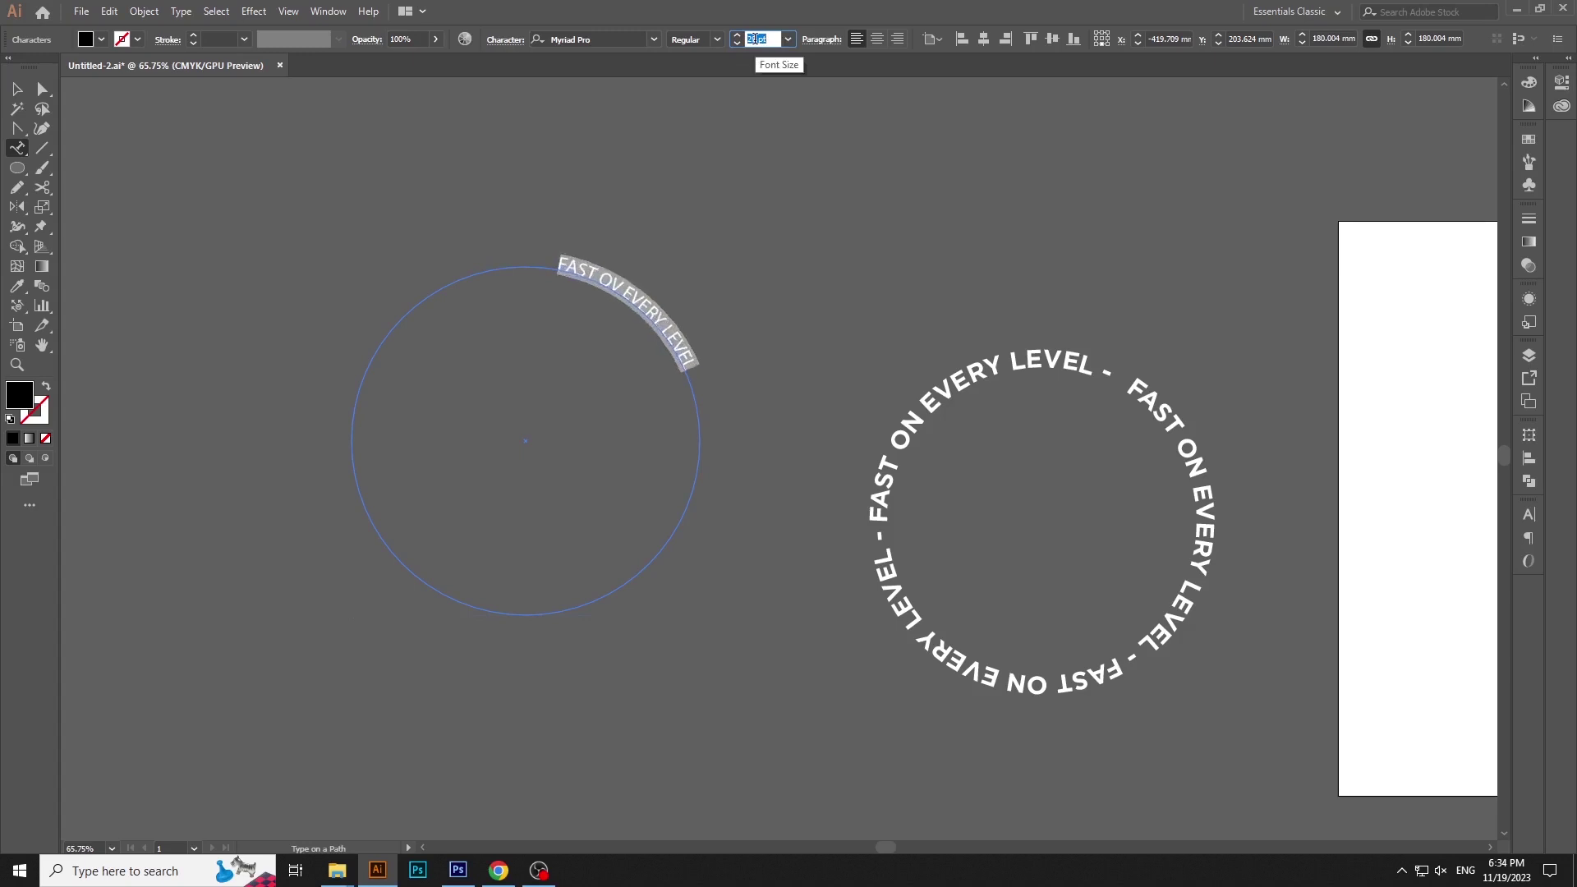
pyautogui.press('Escape')
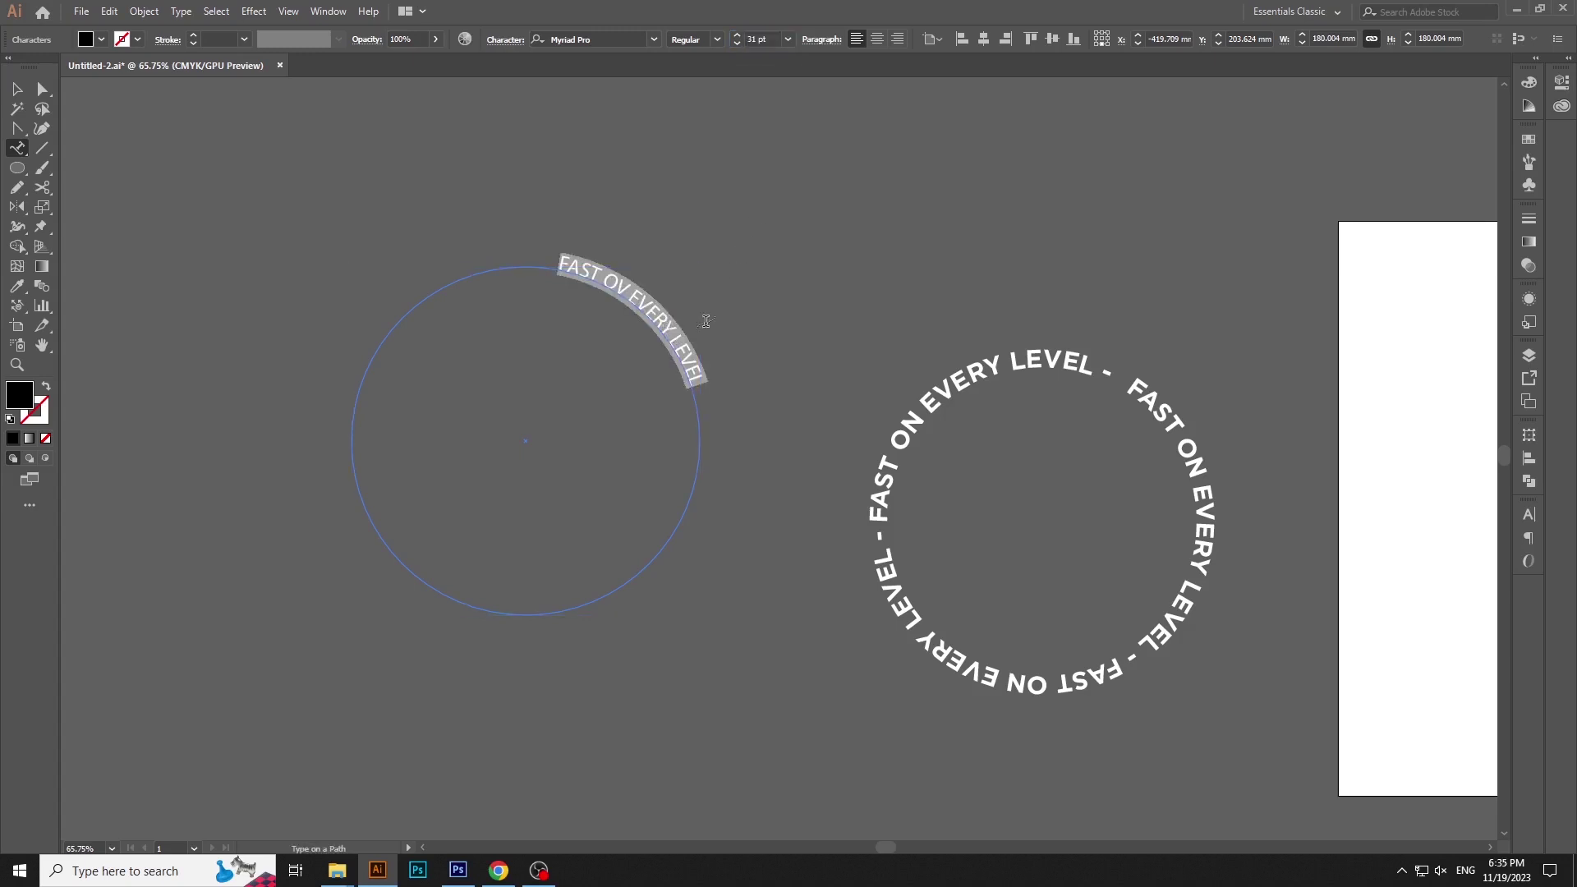
# - Correct the second word of the new circle's text to ON
pyautogui.click(971, 378)
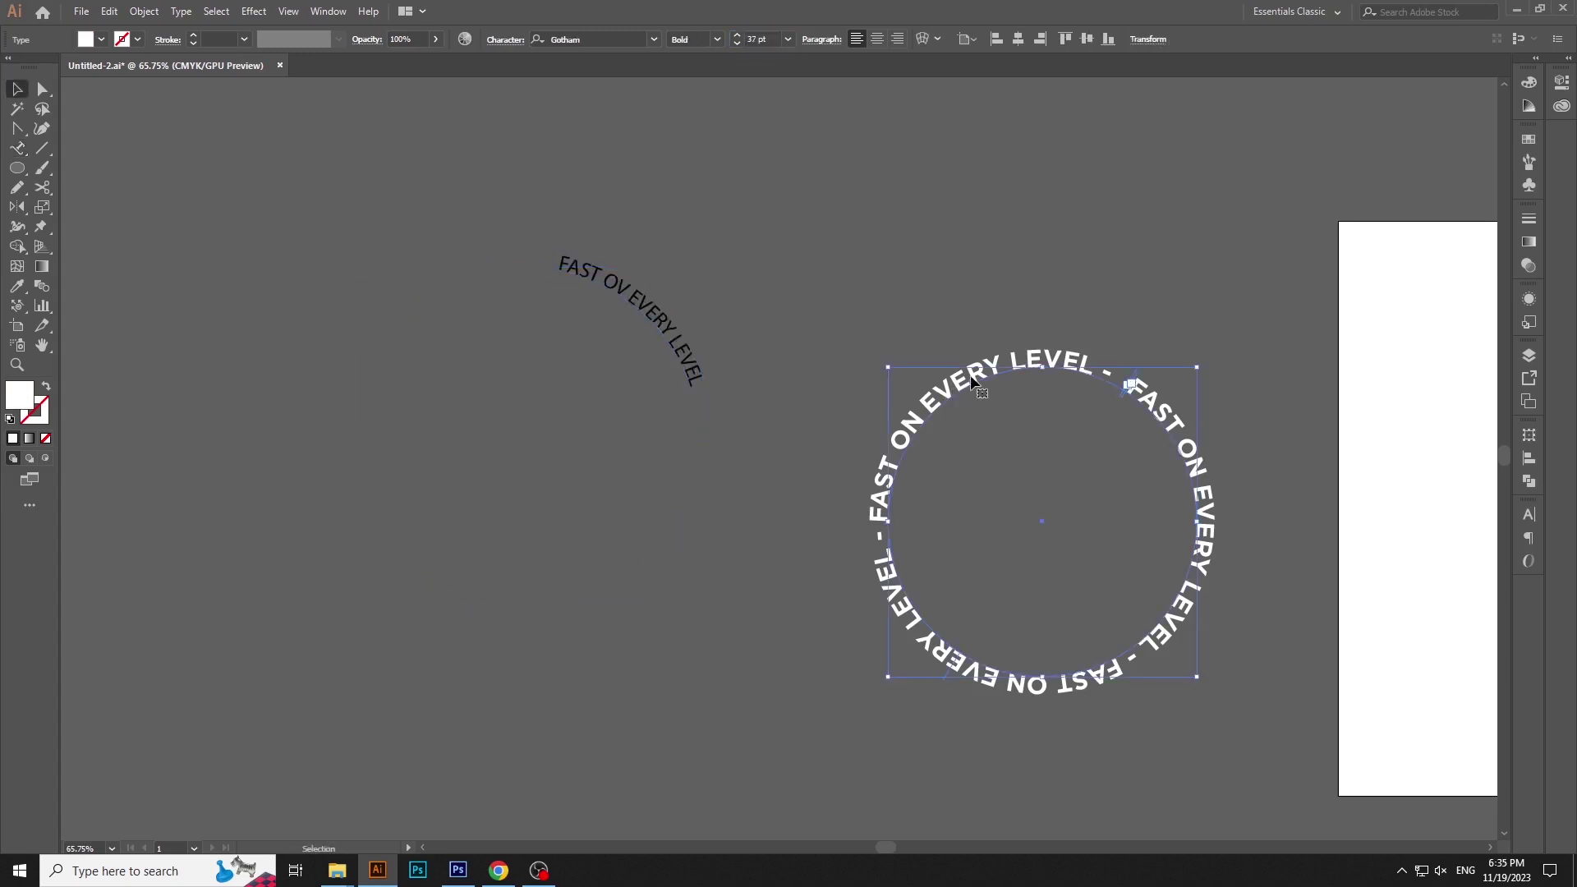
pyautogui.press('t')
pyautogui.click(634, 288)
pyautogui.moveTo(612, 273); pyautogui.dragTo(621, 279)
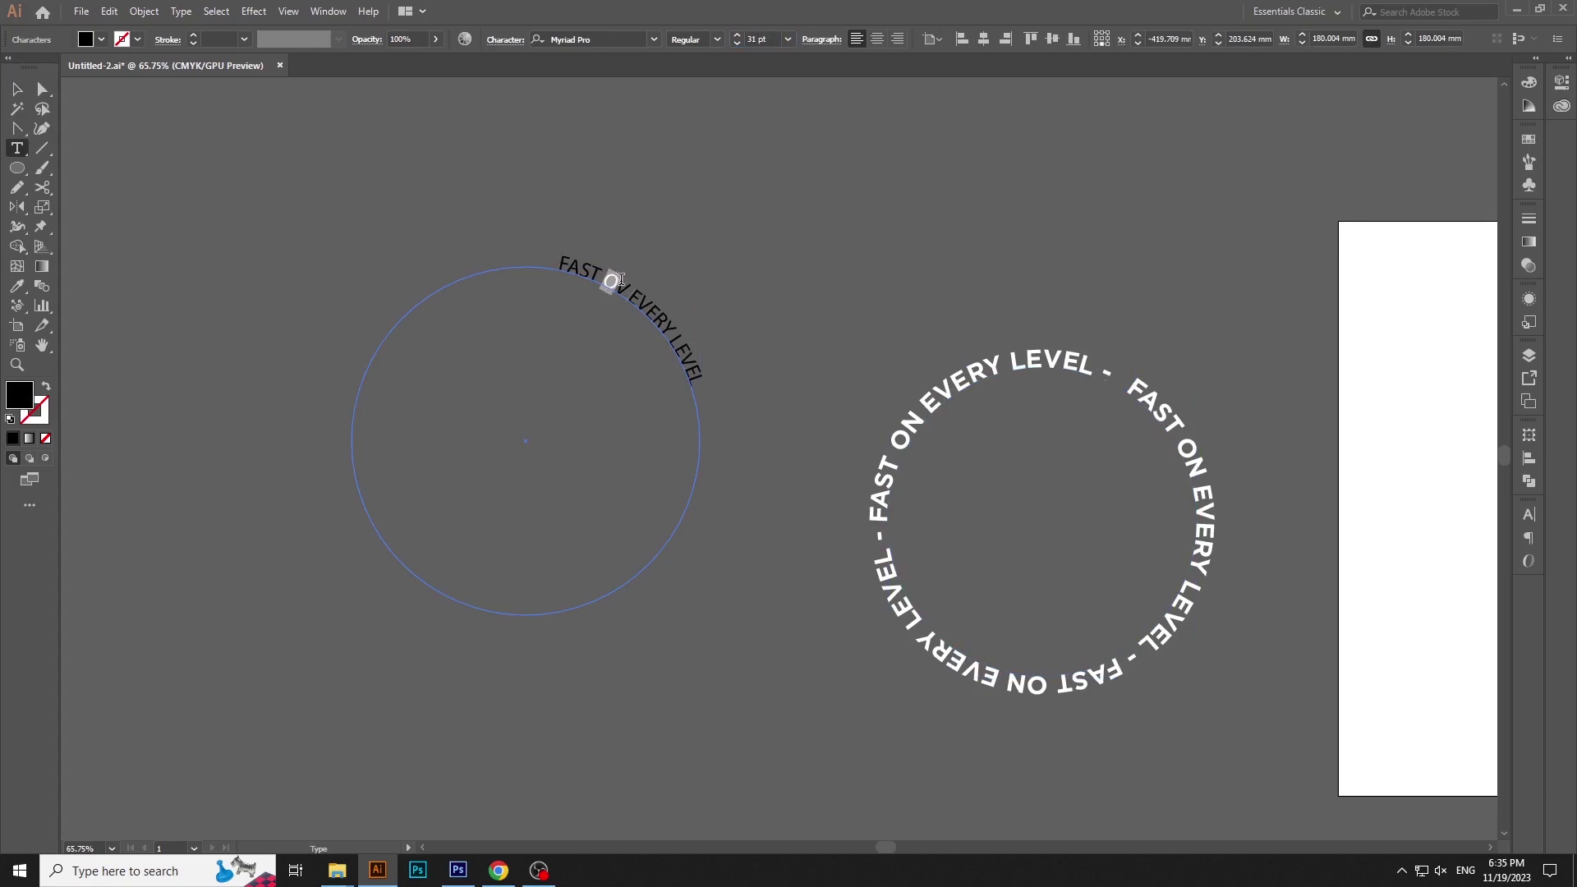
pyautogui.write('ON')
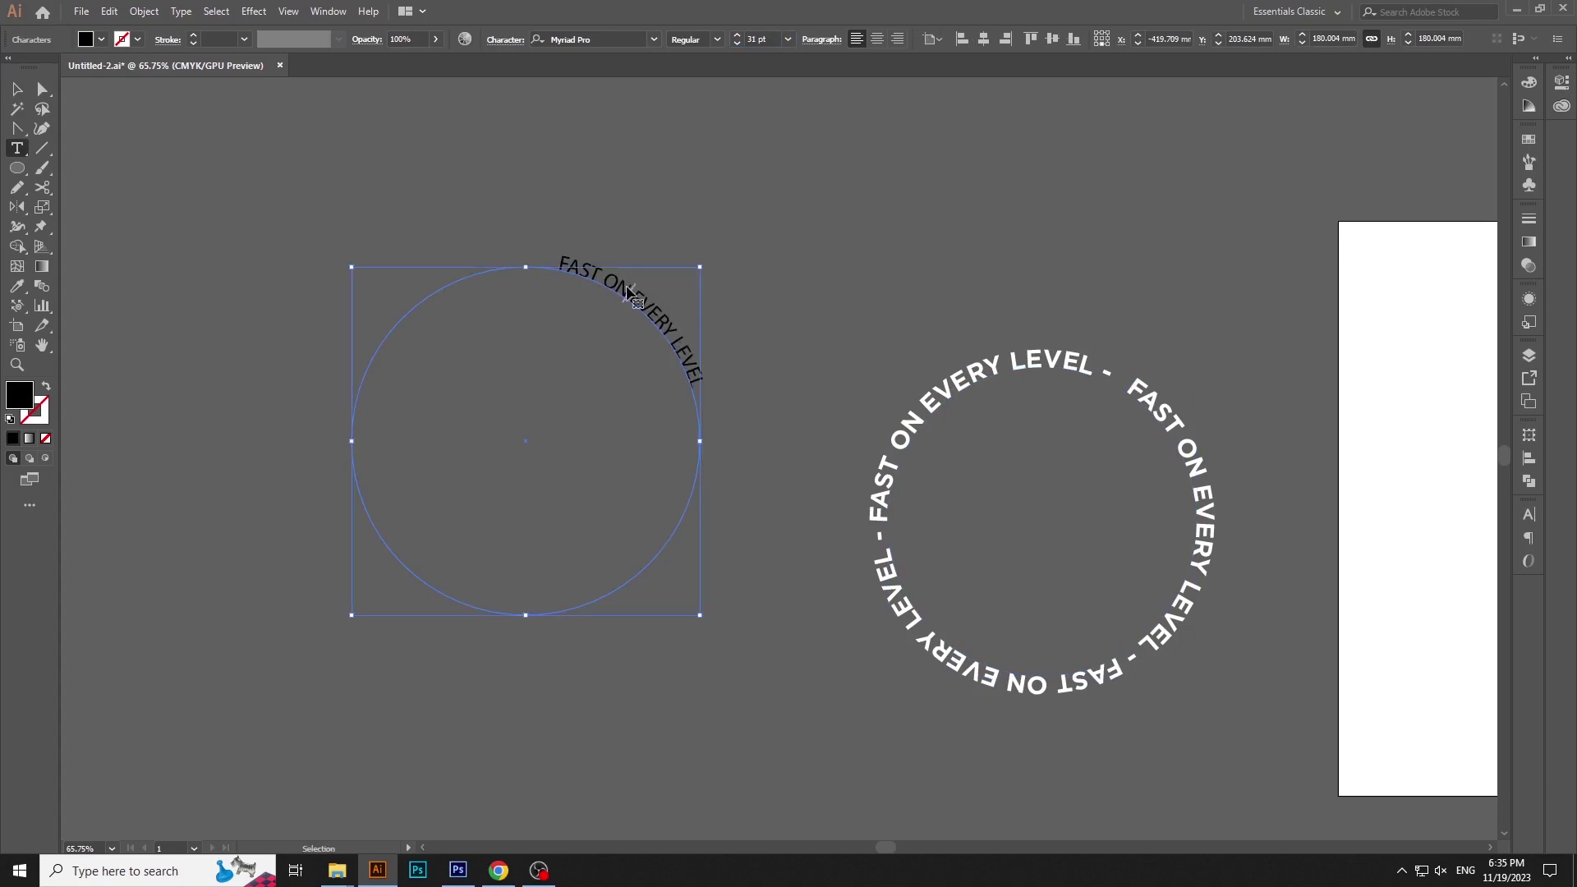
# - Set the font of all the new circle's text to Gotham Bold
pyautogui.hotkey('ctrl', 'a')
pyautogui.click(591, 38)
pyautogui.write('GOTHAM')
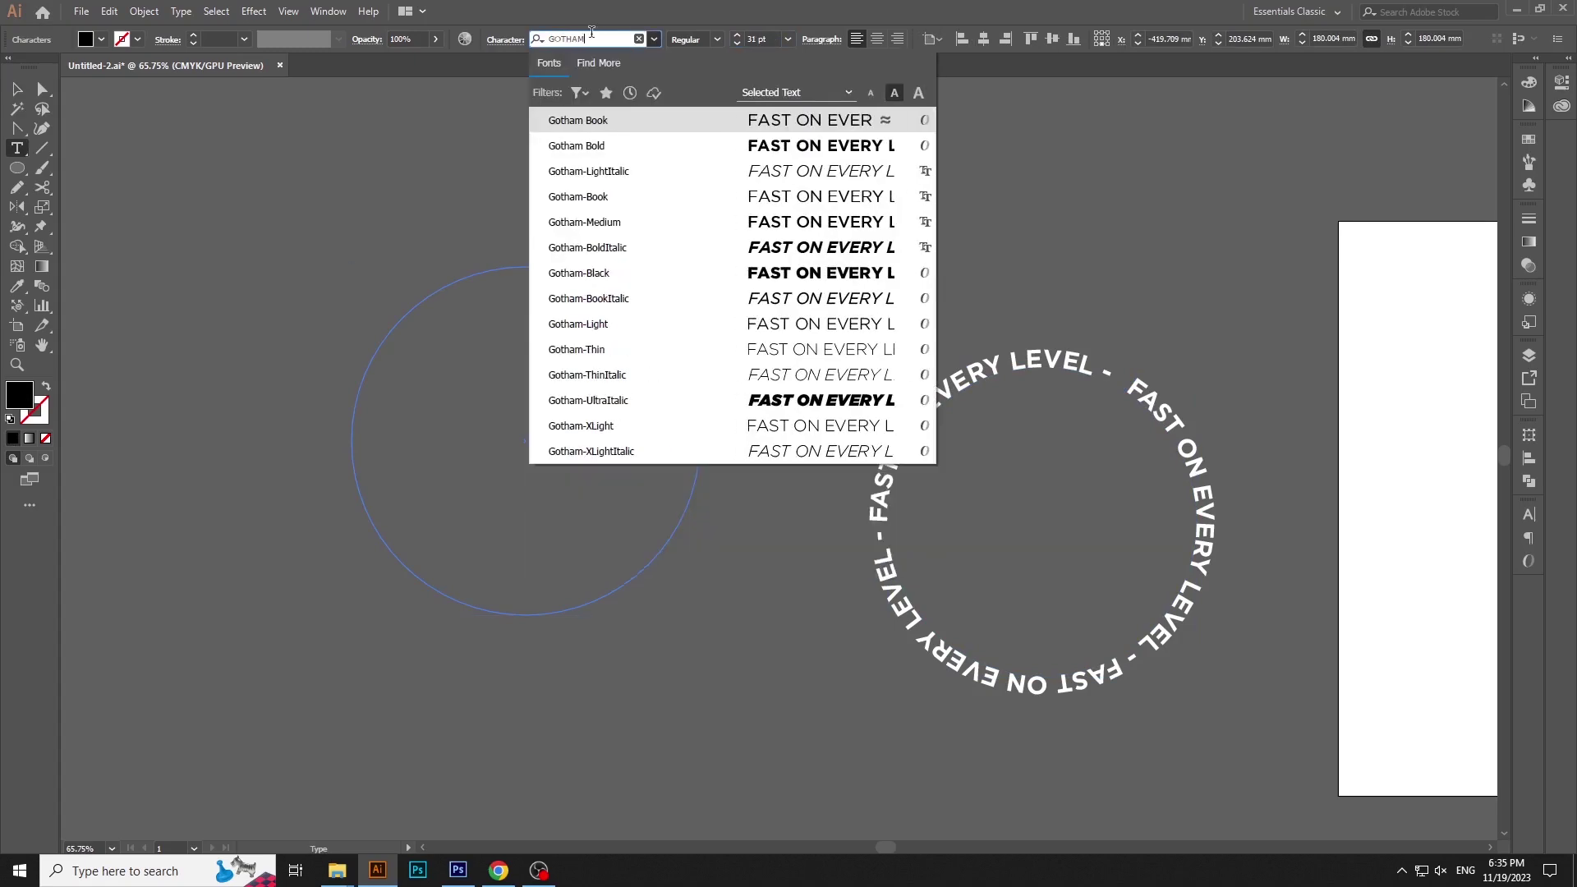
pyautogui.click(603, 147)
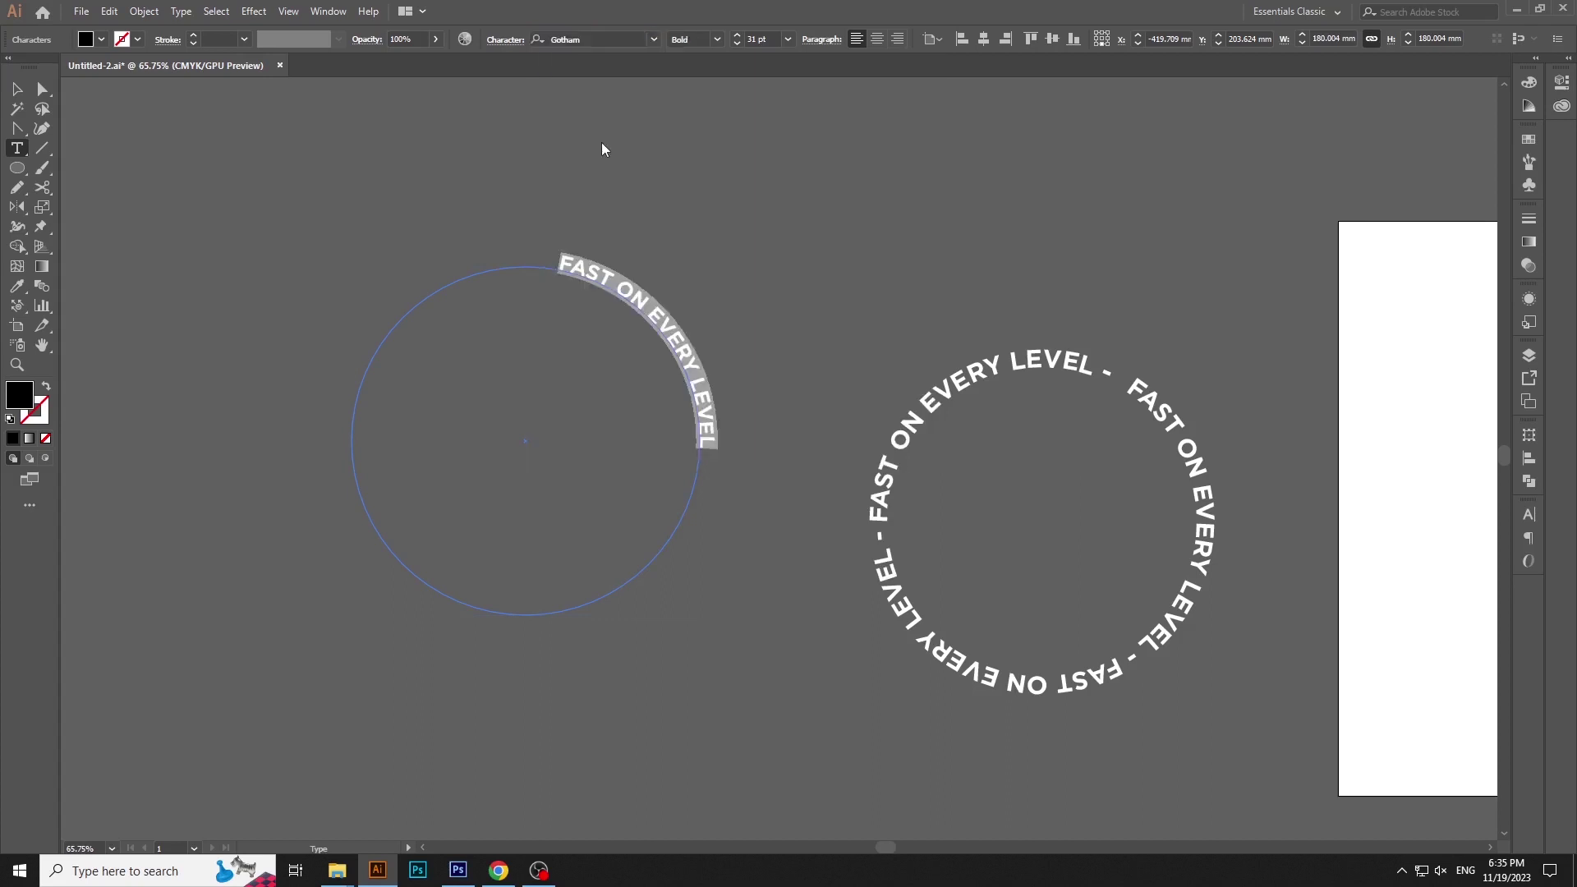
# - Append a hyphen to the path text and repeat FAST ON EVERY LEVEL - three more times around the circle by copying and pasting
pyautogui.click(694, 369)
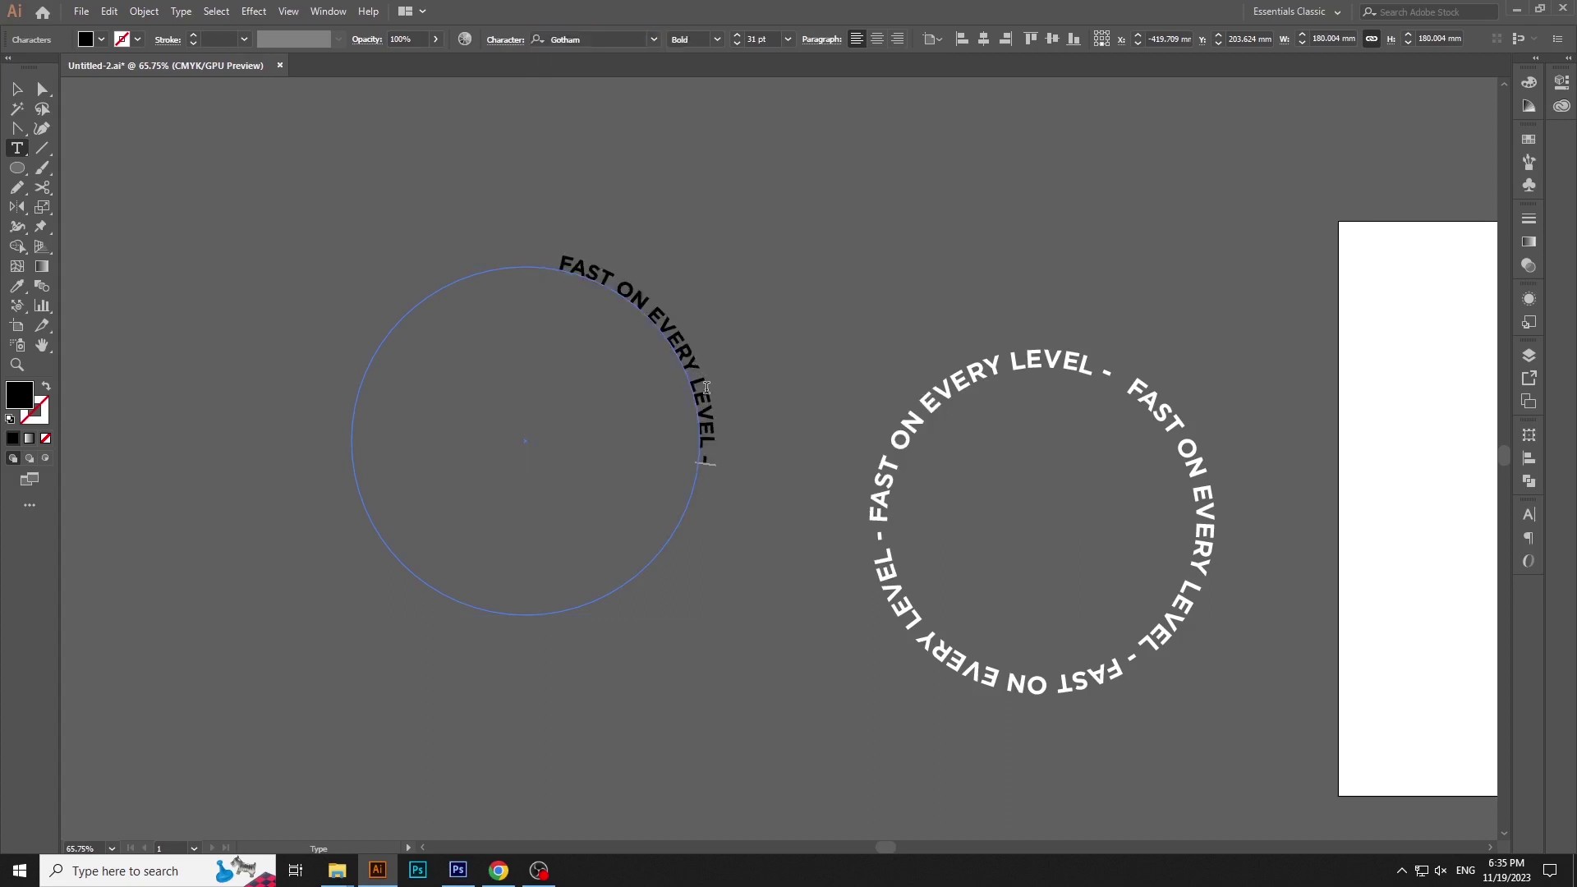
pyautogui.hotkey('ctrl', 'a')
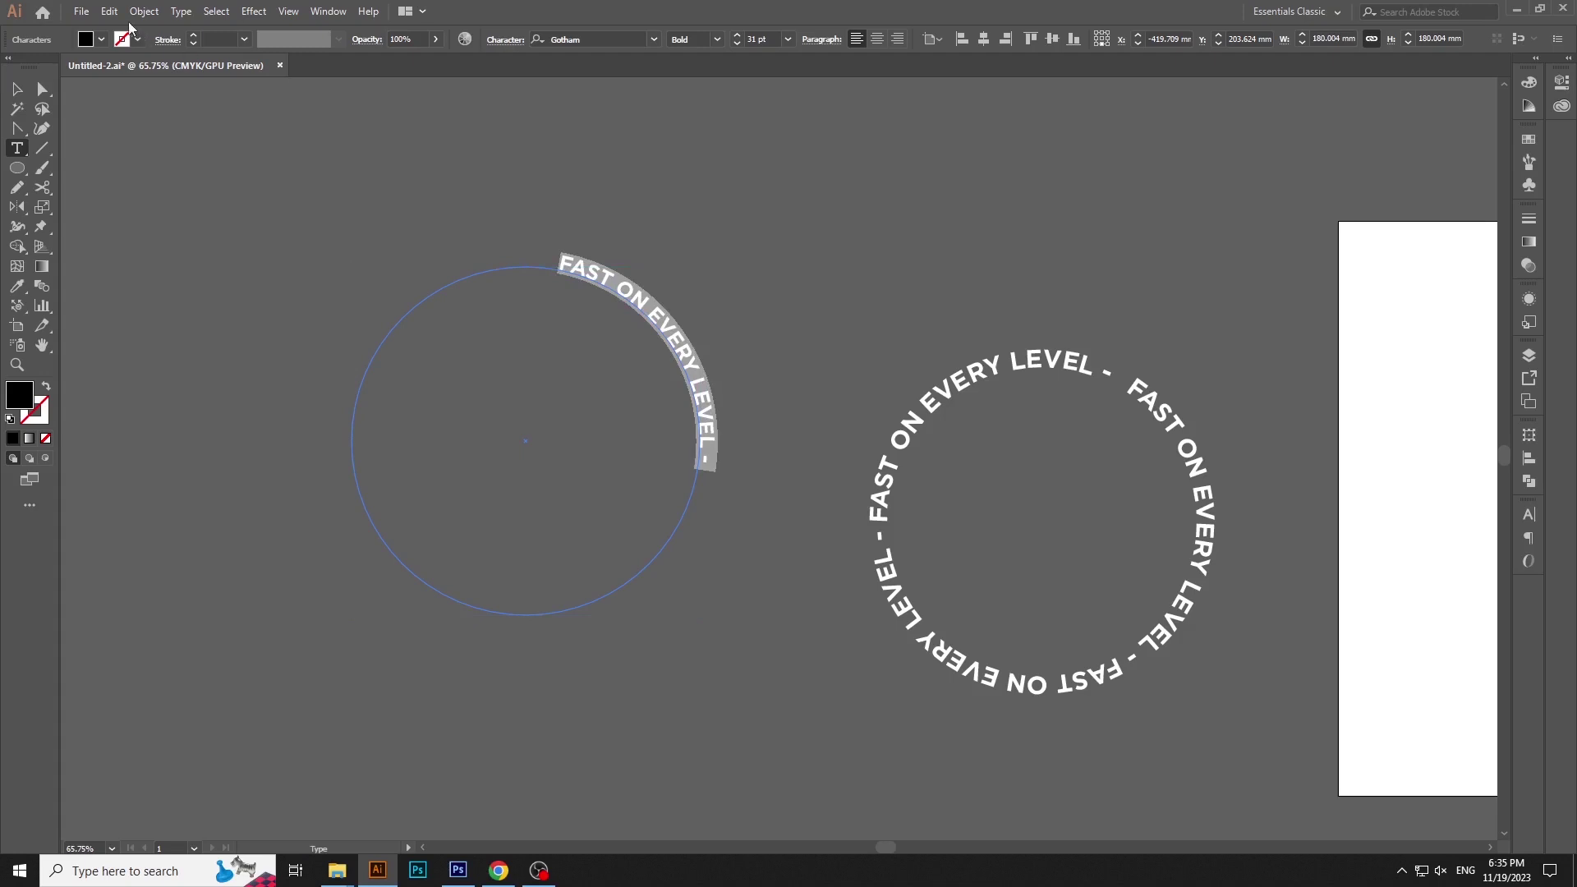
pyautogui.click(110, 12)
pyautogui.click(139, 90)
pyautogui.click(711, 433)
pyautogui.hotkey('ctrl', 'v')
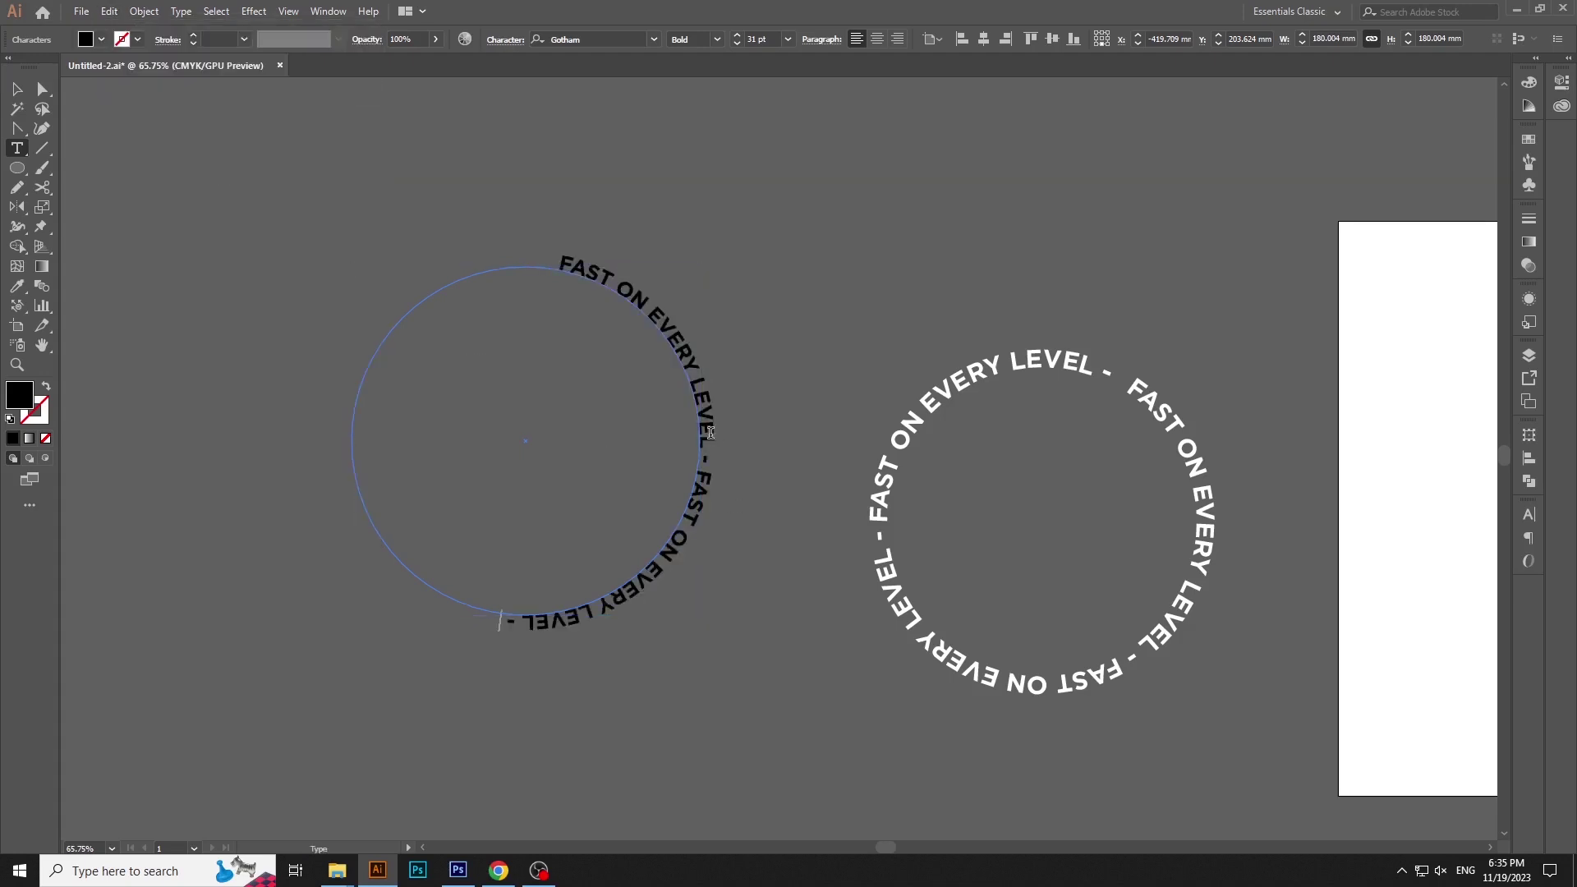
pyautogui.click(109, 12)
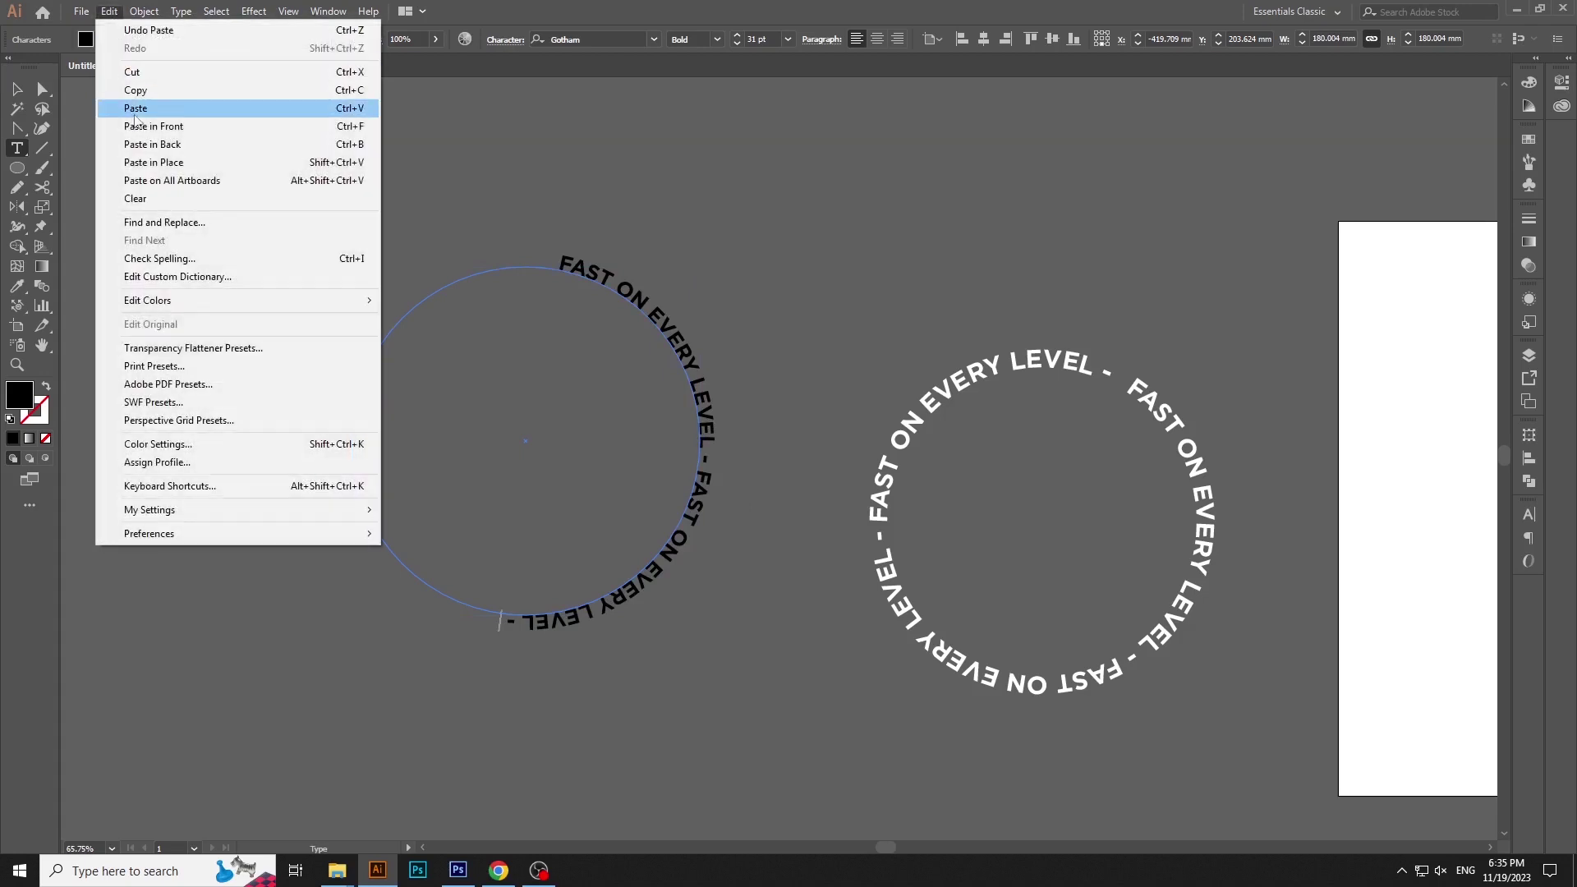
pyautogui.click(137, 110)
pyautogui.click(109, 12)
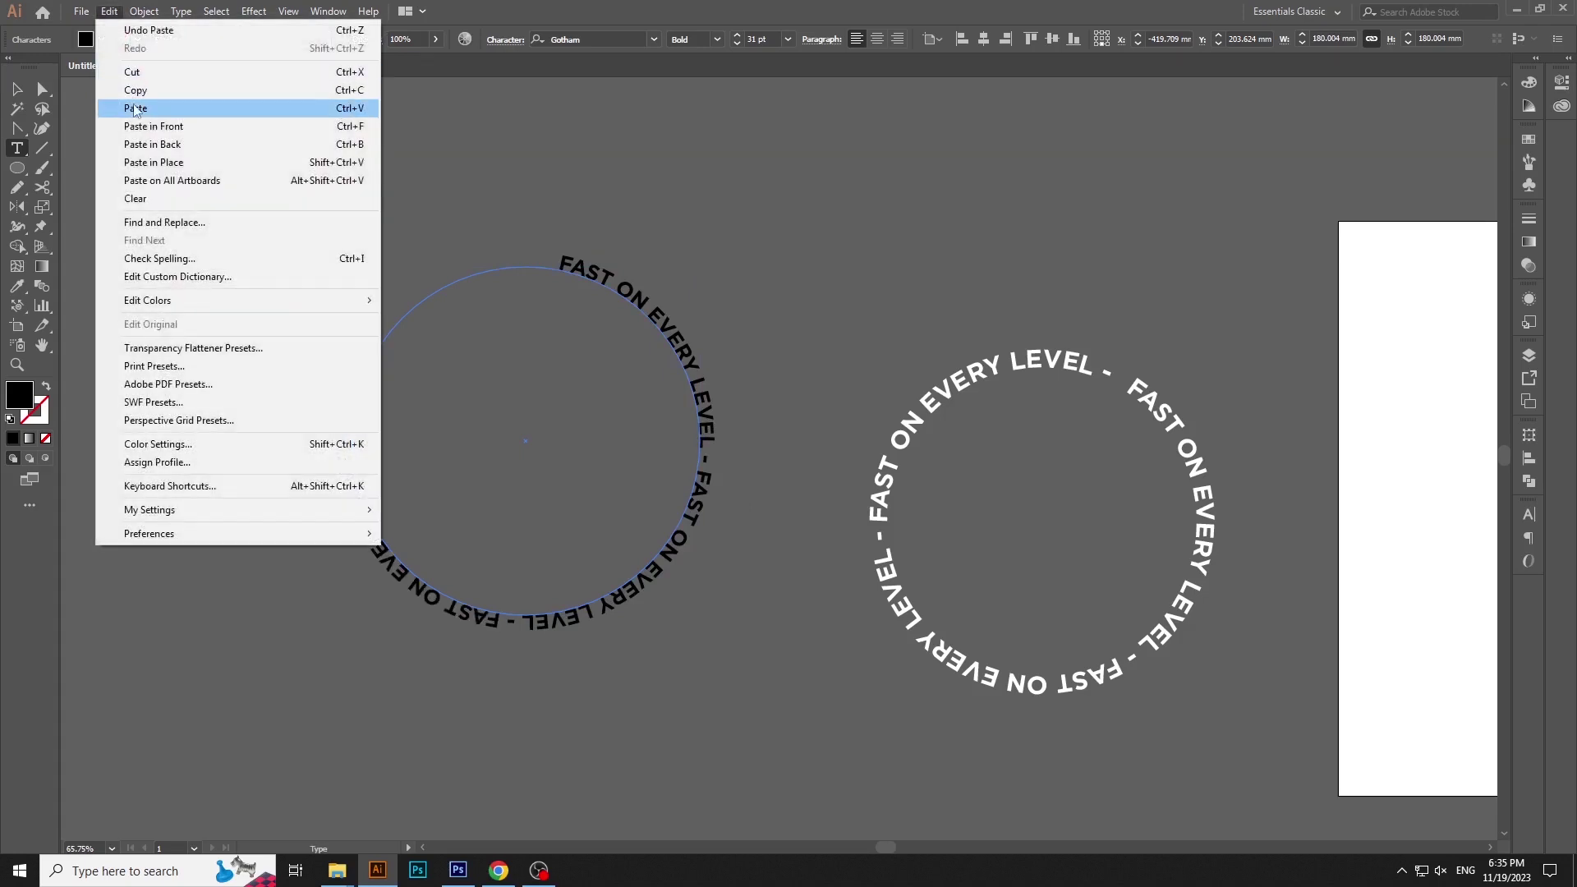
pyautogui.click(138, 110)
# - Set the font size of the whole repeated circle text to 31.5 pt
pyautogui.hotkey('ctrl', 'a')
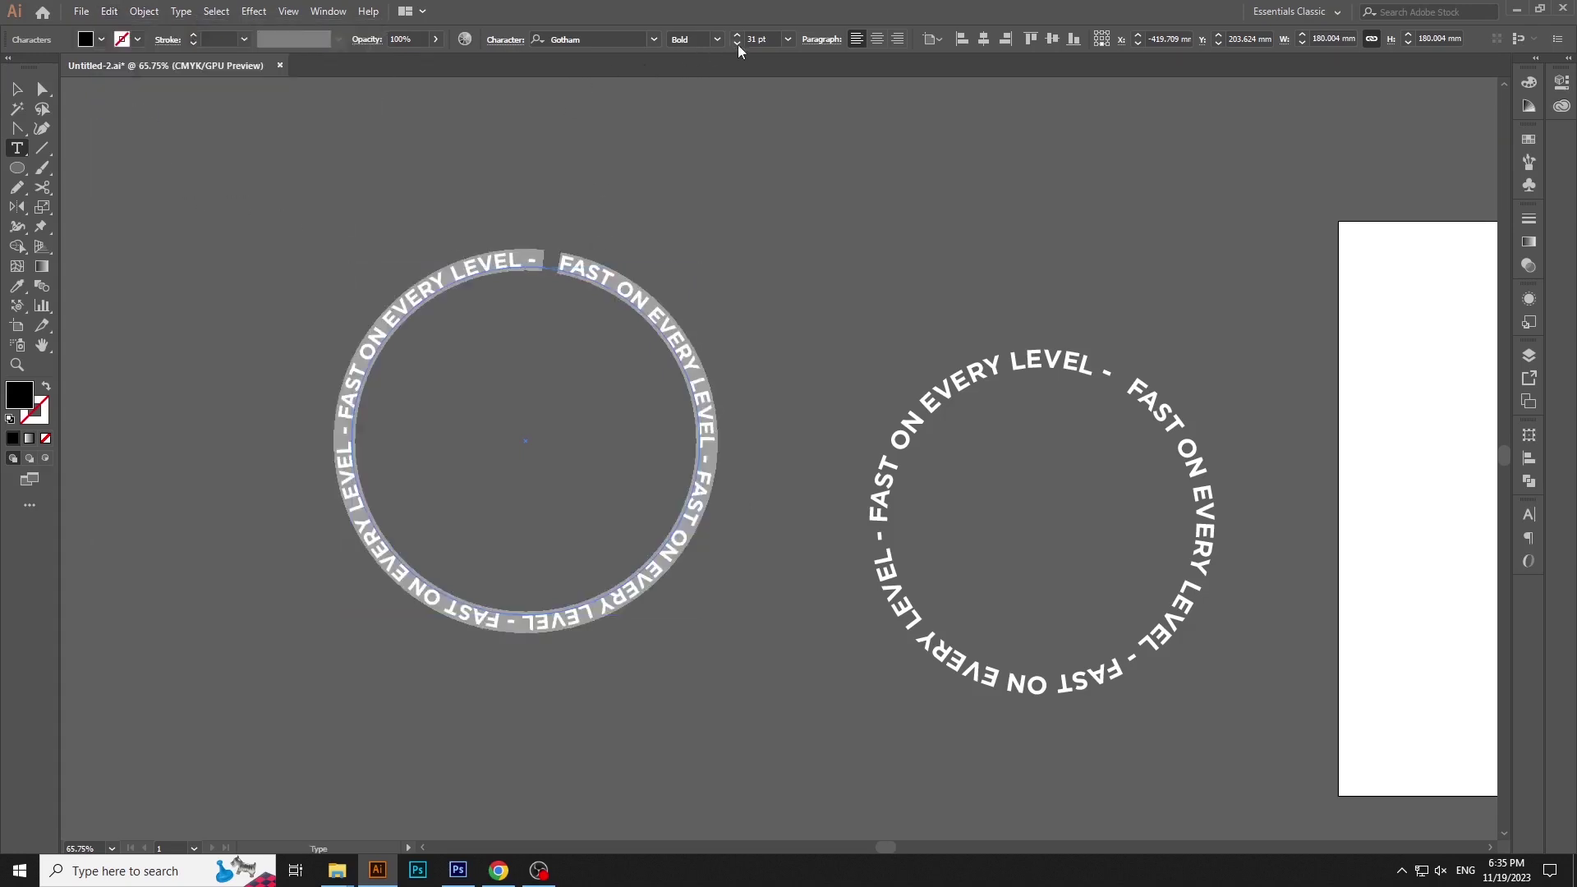
pyautogui.click(769, 39)
pyautogui.write('31.5')
pyautogui.press('Return')
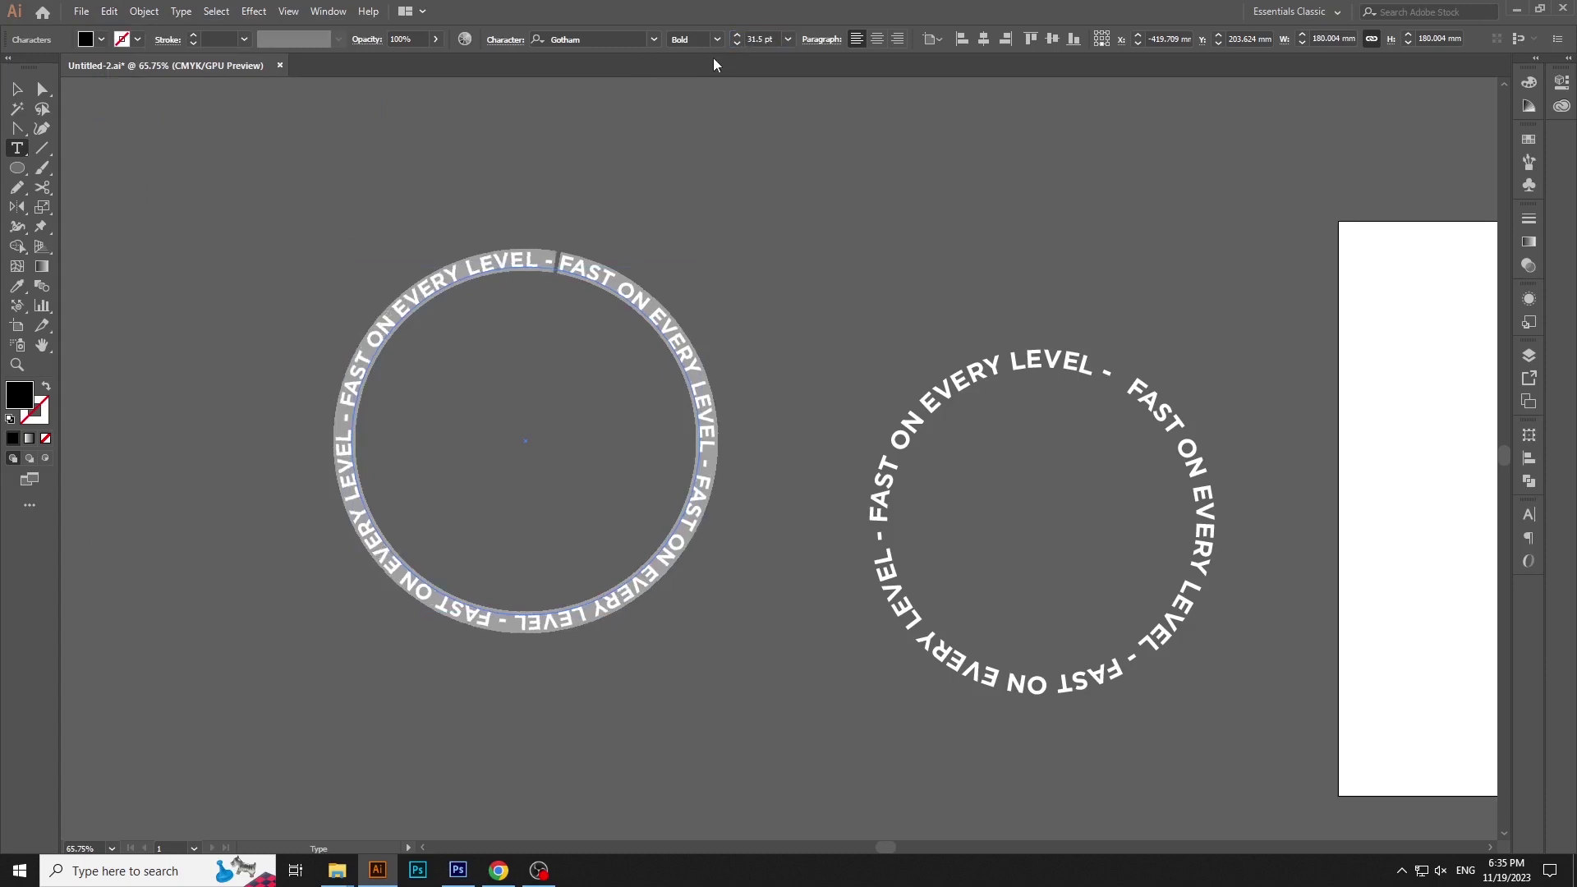
pyautogui.press('Escape')
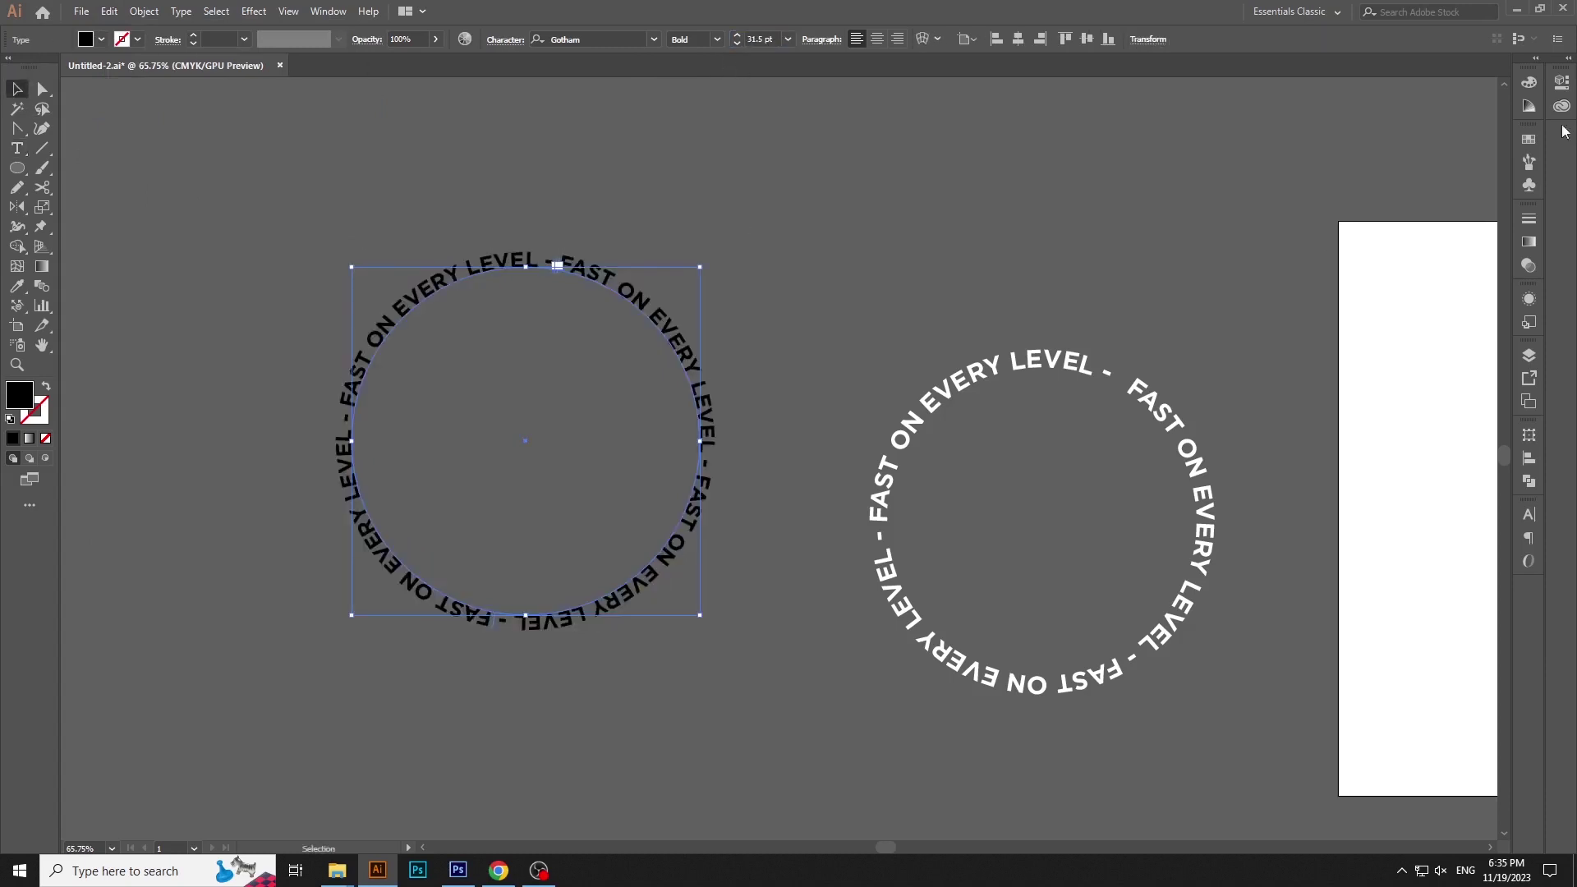
# - Fill the new circular text with white
pyautogui.click(1538, 143)
pyautogui.click(1351, 184)
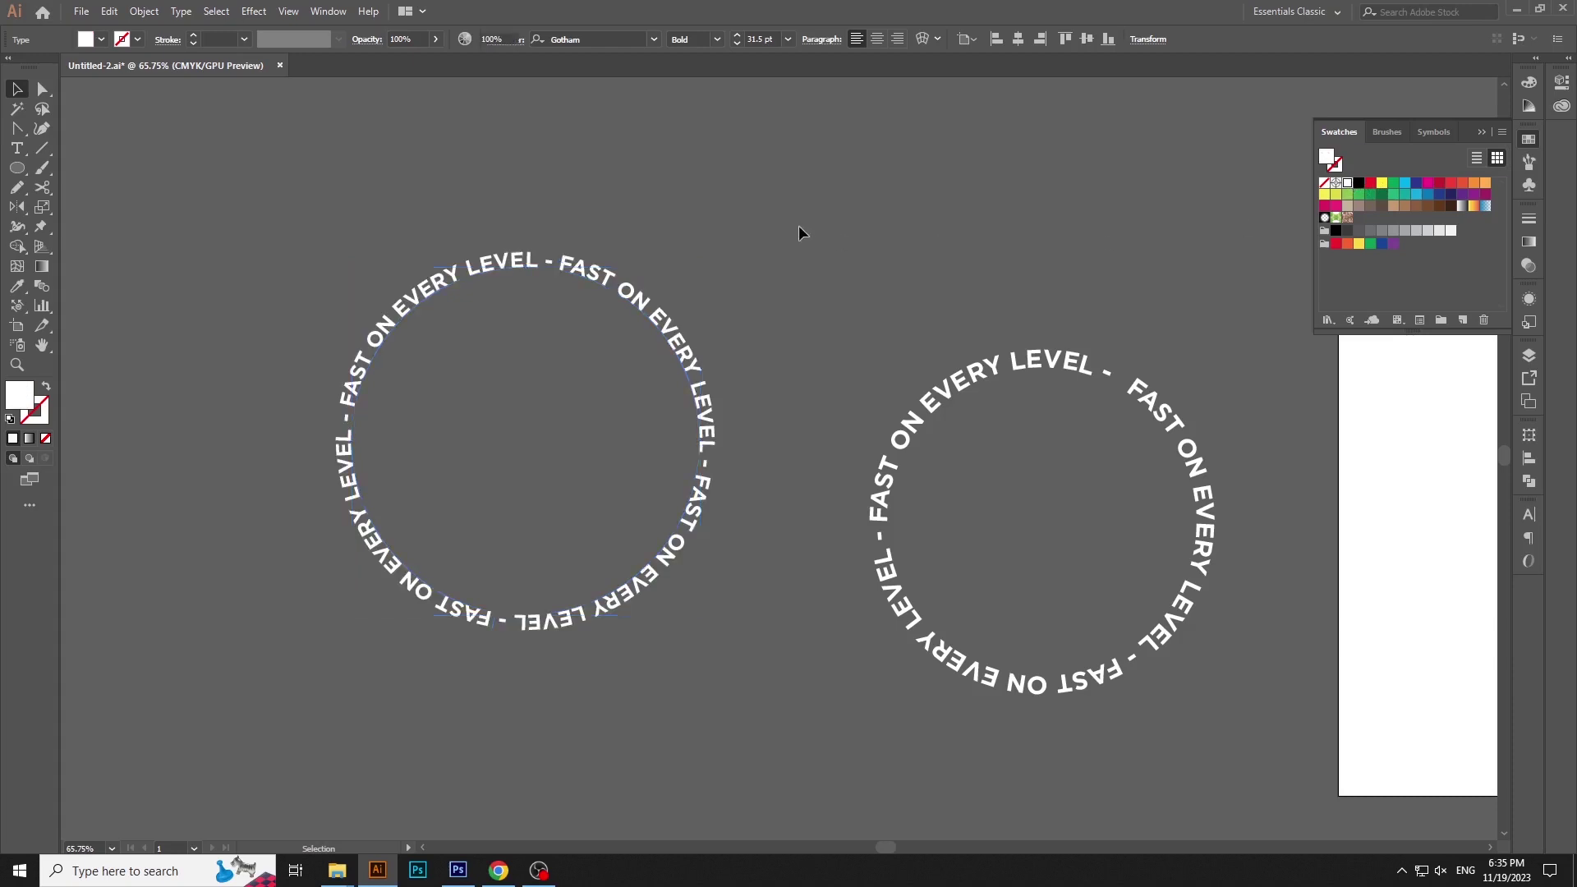
pyautogui.click(804, 234)
pyautogui.moveTo(683, 222); pyautogui.dragTo(550, 337)
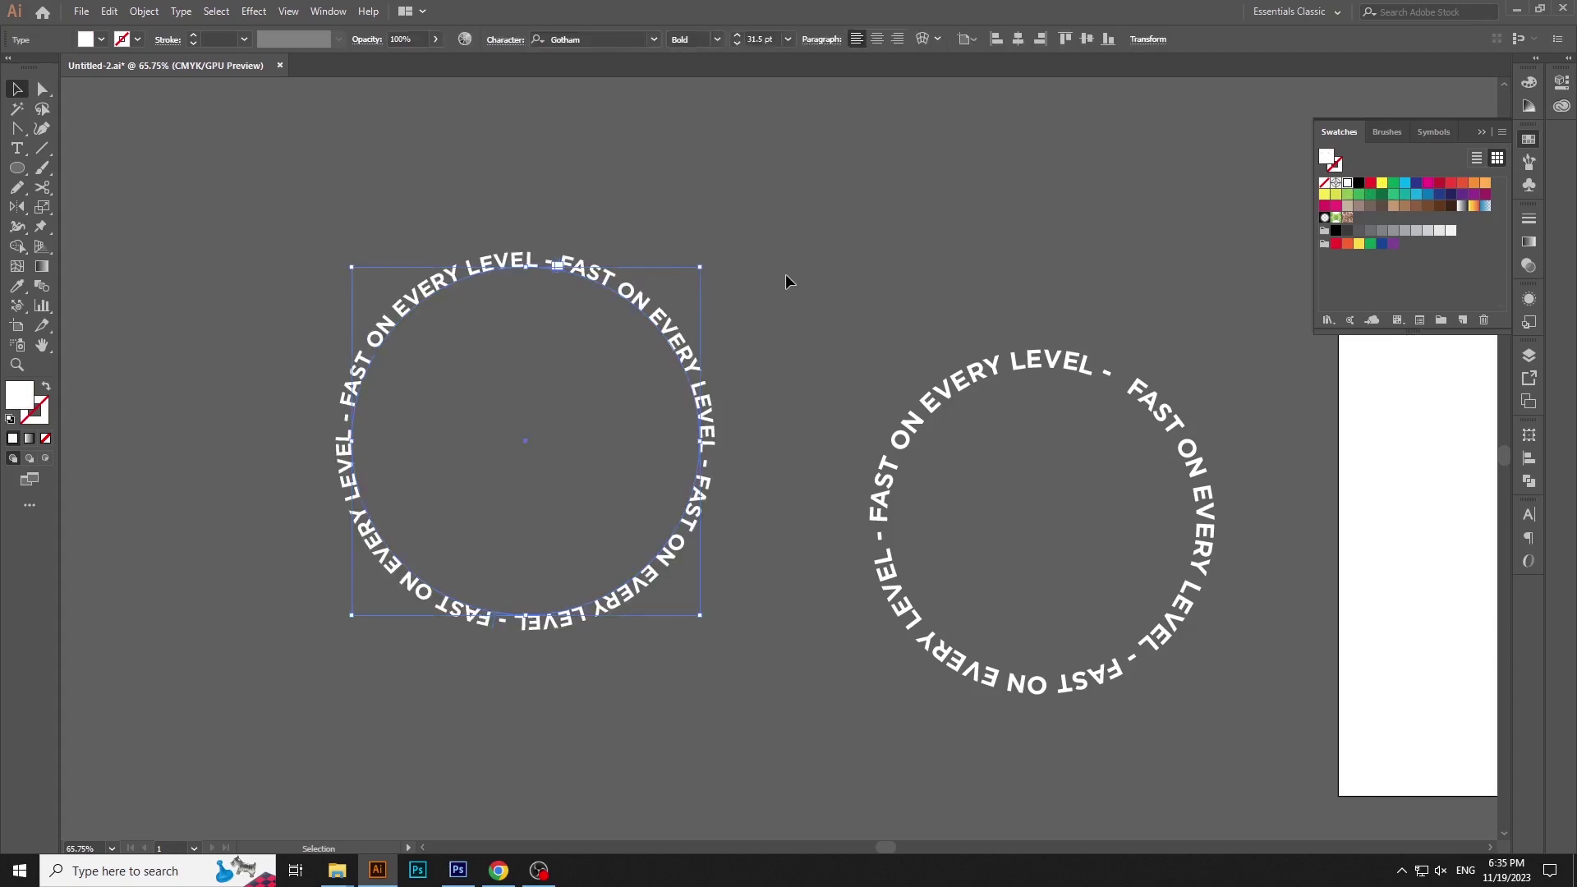
# - Copy the original 37 pt circular FAST ON EVERY LEVEL text that sits between the new one and the artboard
pyautogui.click(928, 341)
pyautogui.click(1063, 461)
pyautogui.click(109, 11)
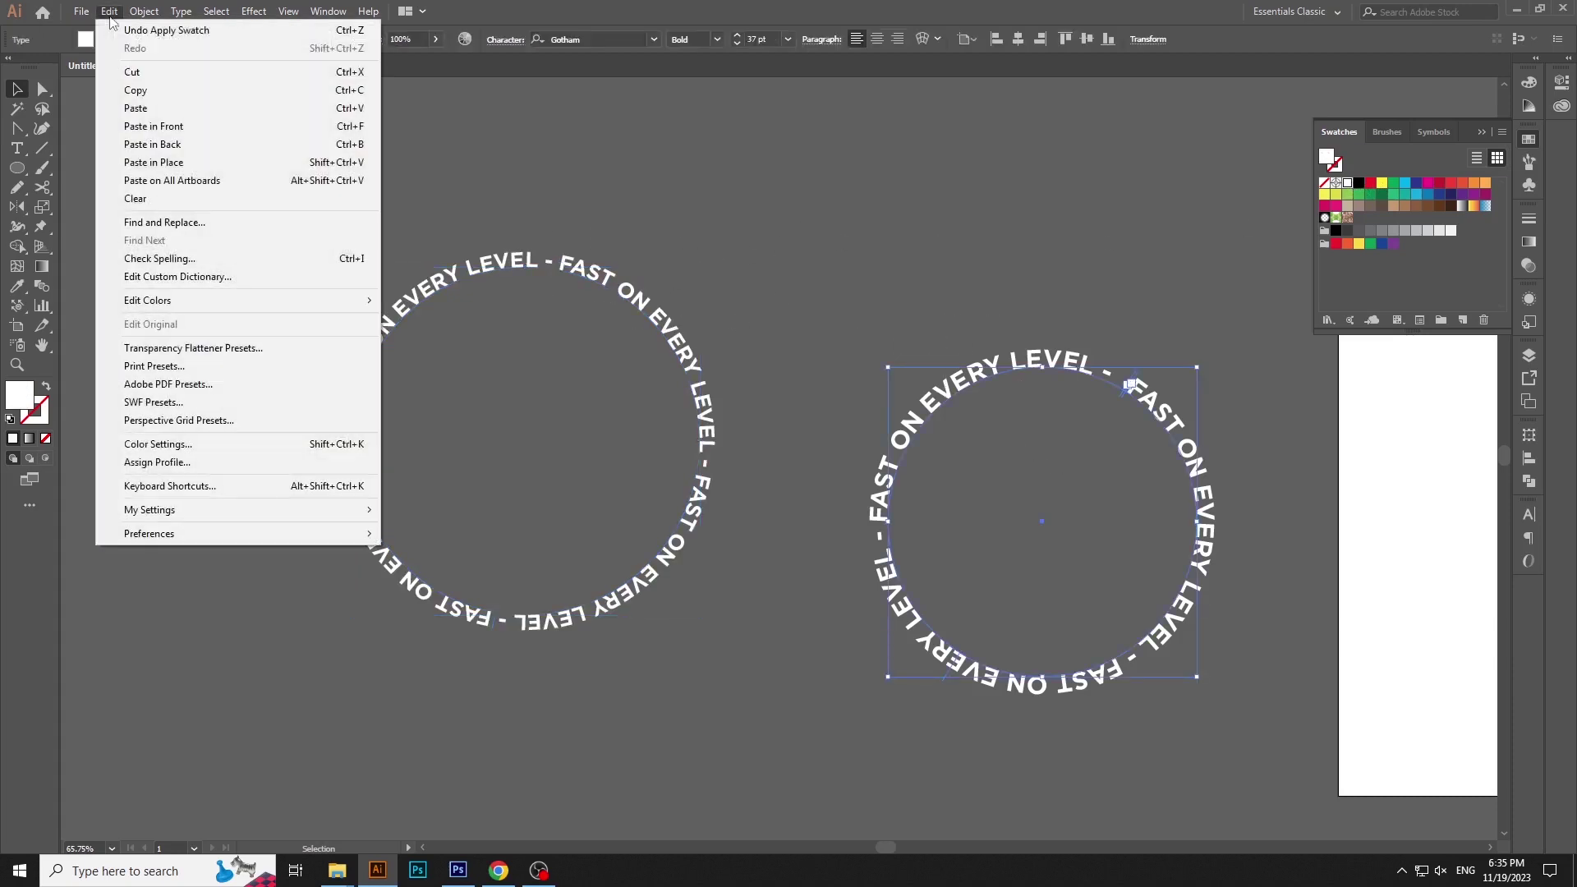
pyautogui.click(135, 91)
pyautogui.click(762, 245)
# - Switch to the Photoshop poster and paste the copied circular text as a Smart Object
pyautogui.click(457, 871)
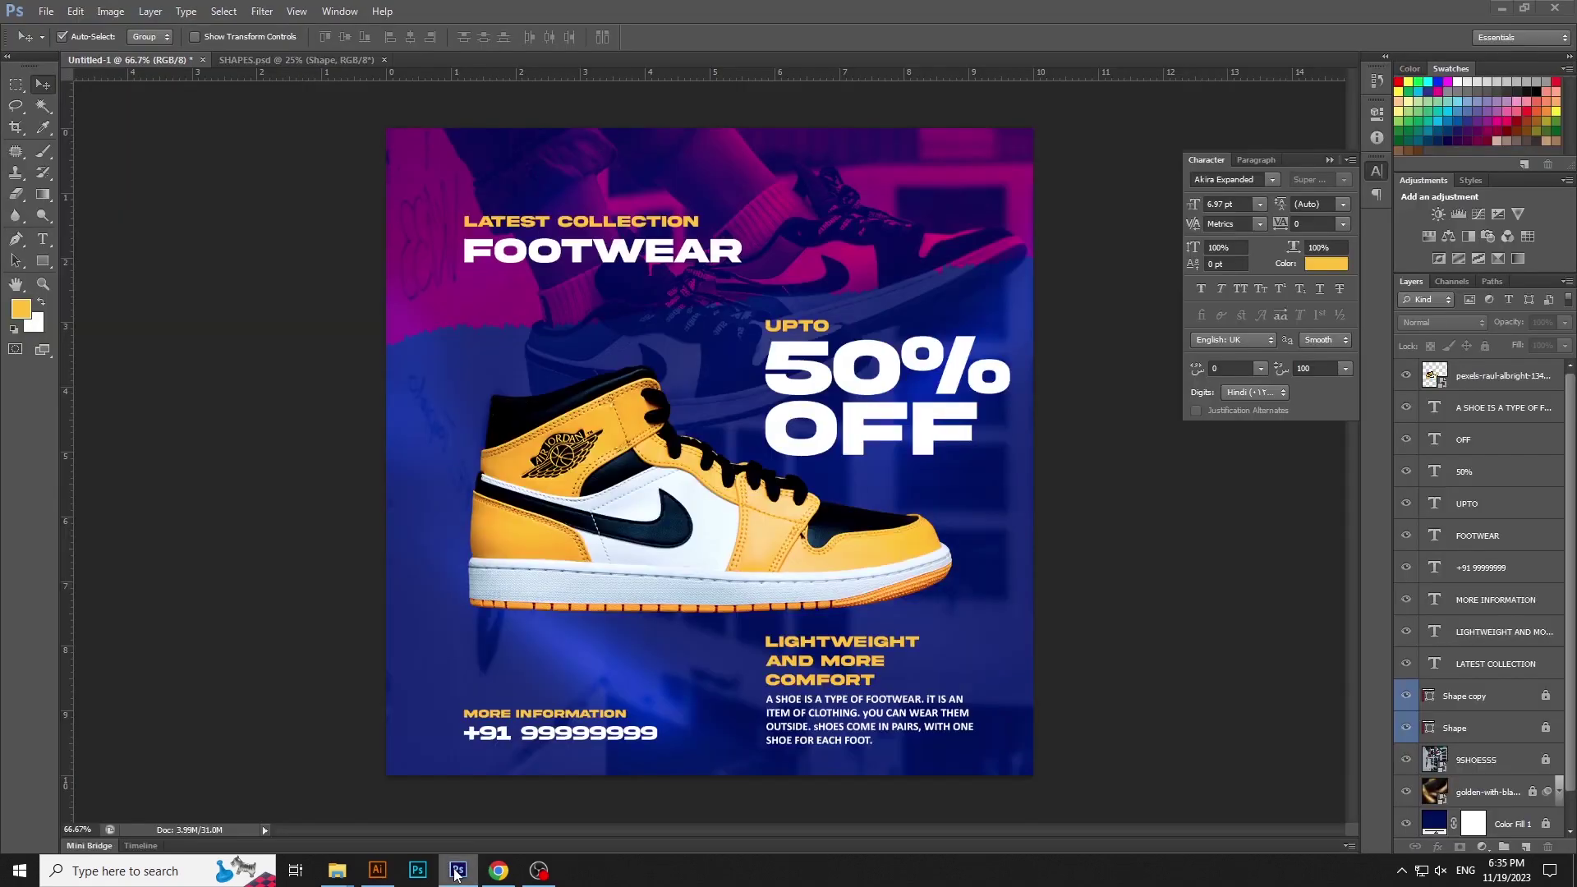
pyautogui.click(75, 11)
pyautogui.click(129, 153)
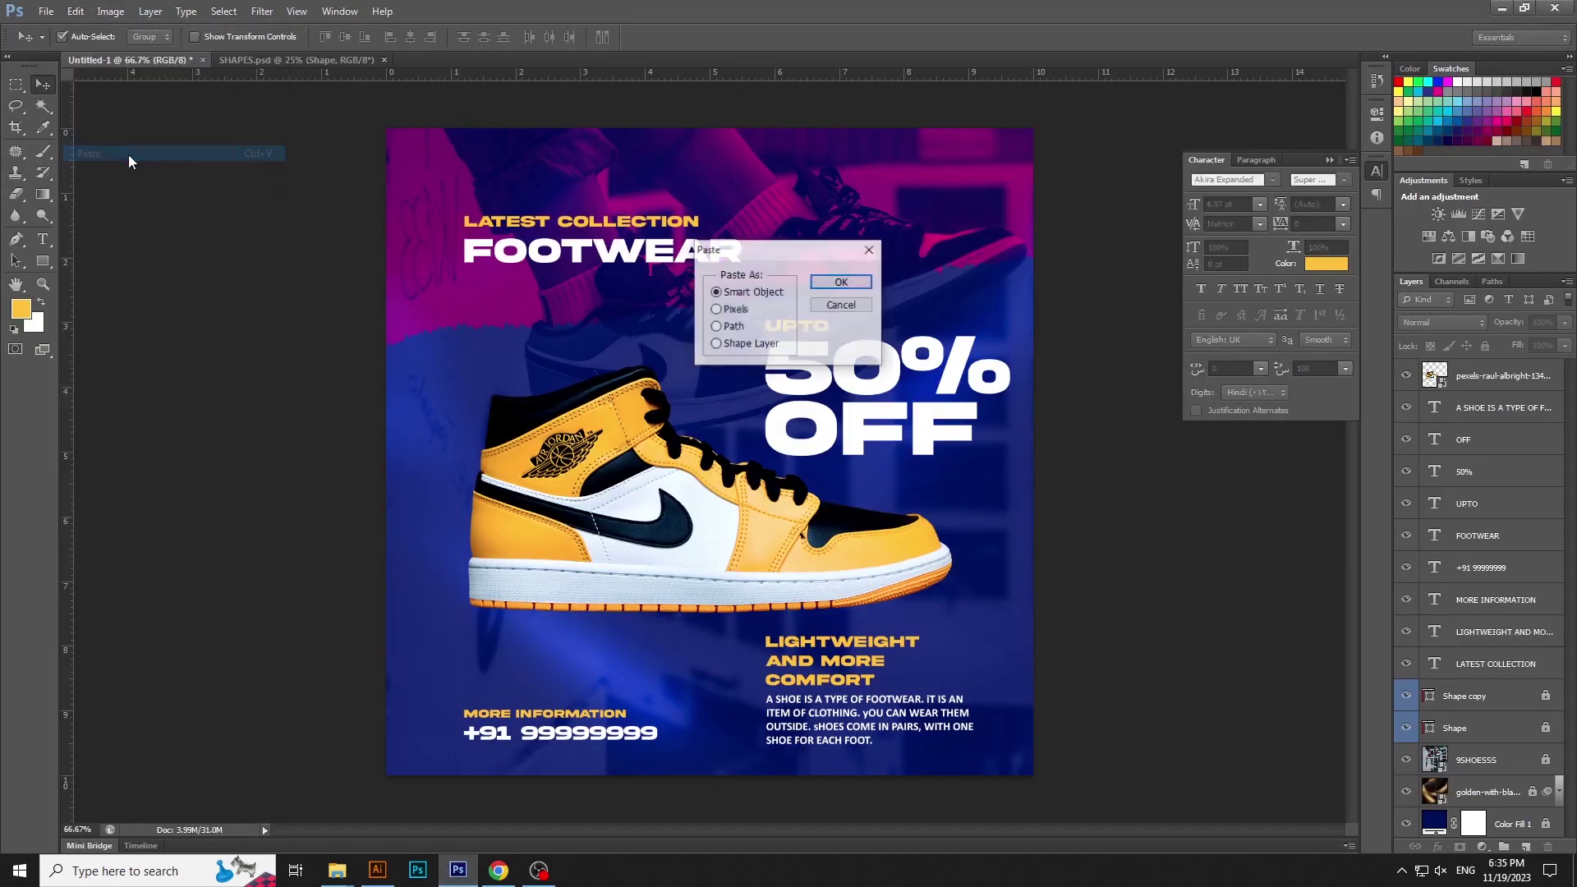
pyautogui.press('Return')
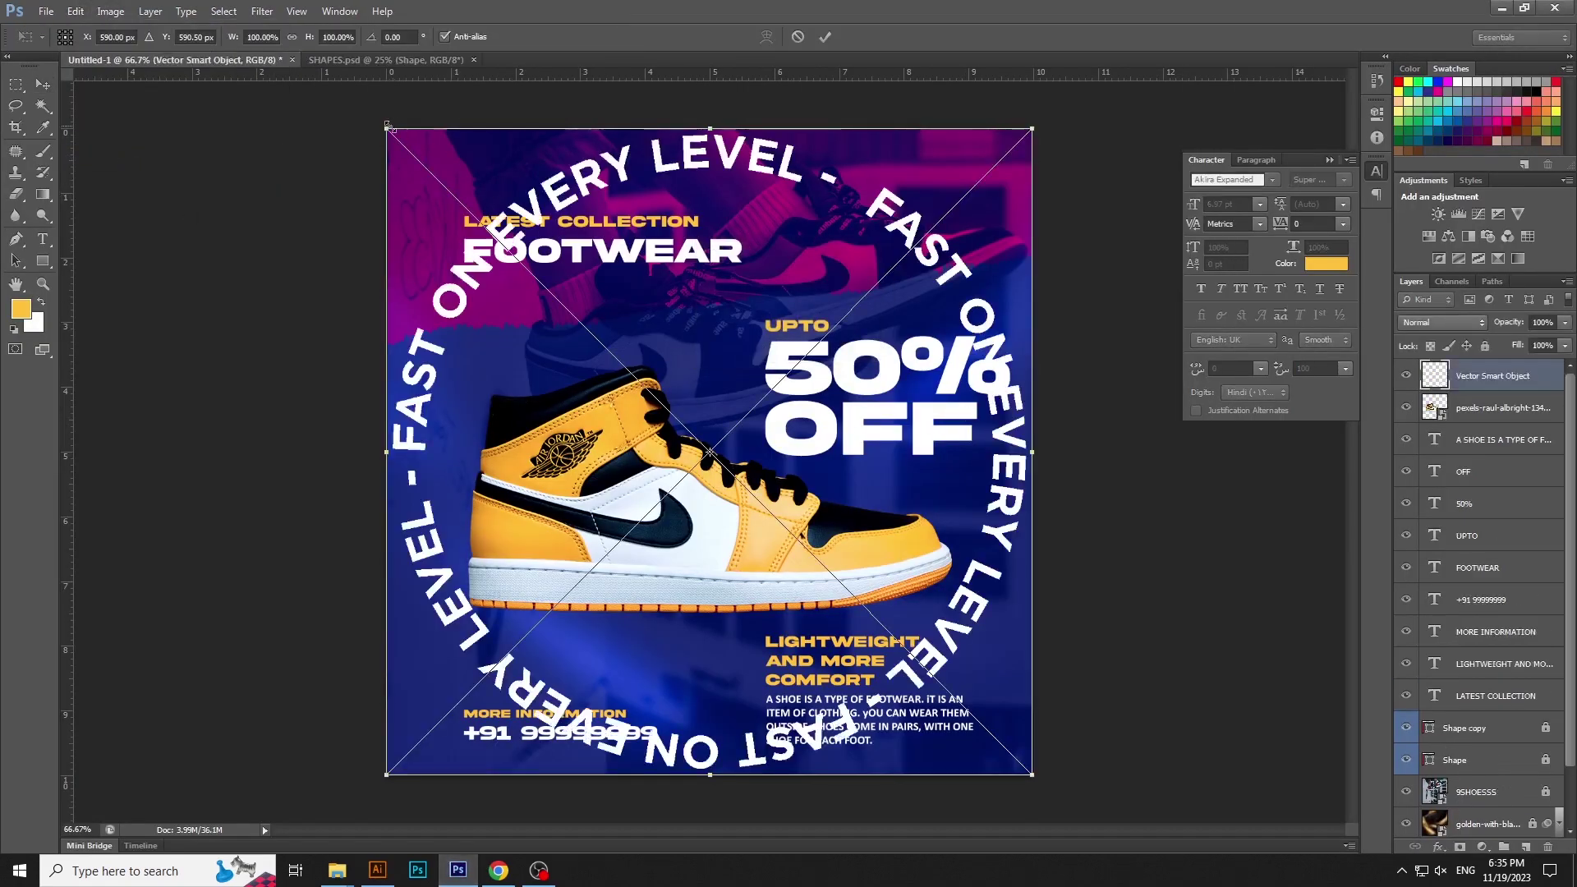
# - Scale the pasted circular text to about 52% and place it around the rear half of the yellow shoe
pyautogui.moveTo(387, 130); pyautogui.dragTo(551, 293)
pyautogui.moveTo(728, 405); pyautogui.dragTo(583, 447)
pyautogui.moveTo(722, 654); pyautogui.dragTo(741, 667)
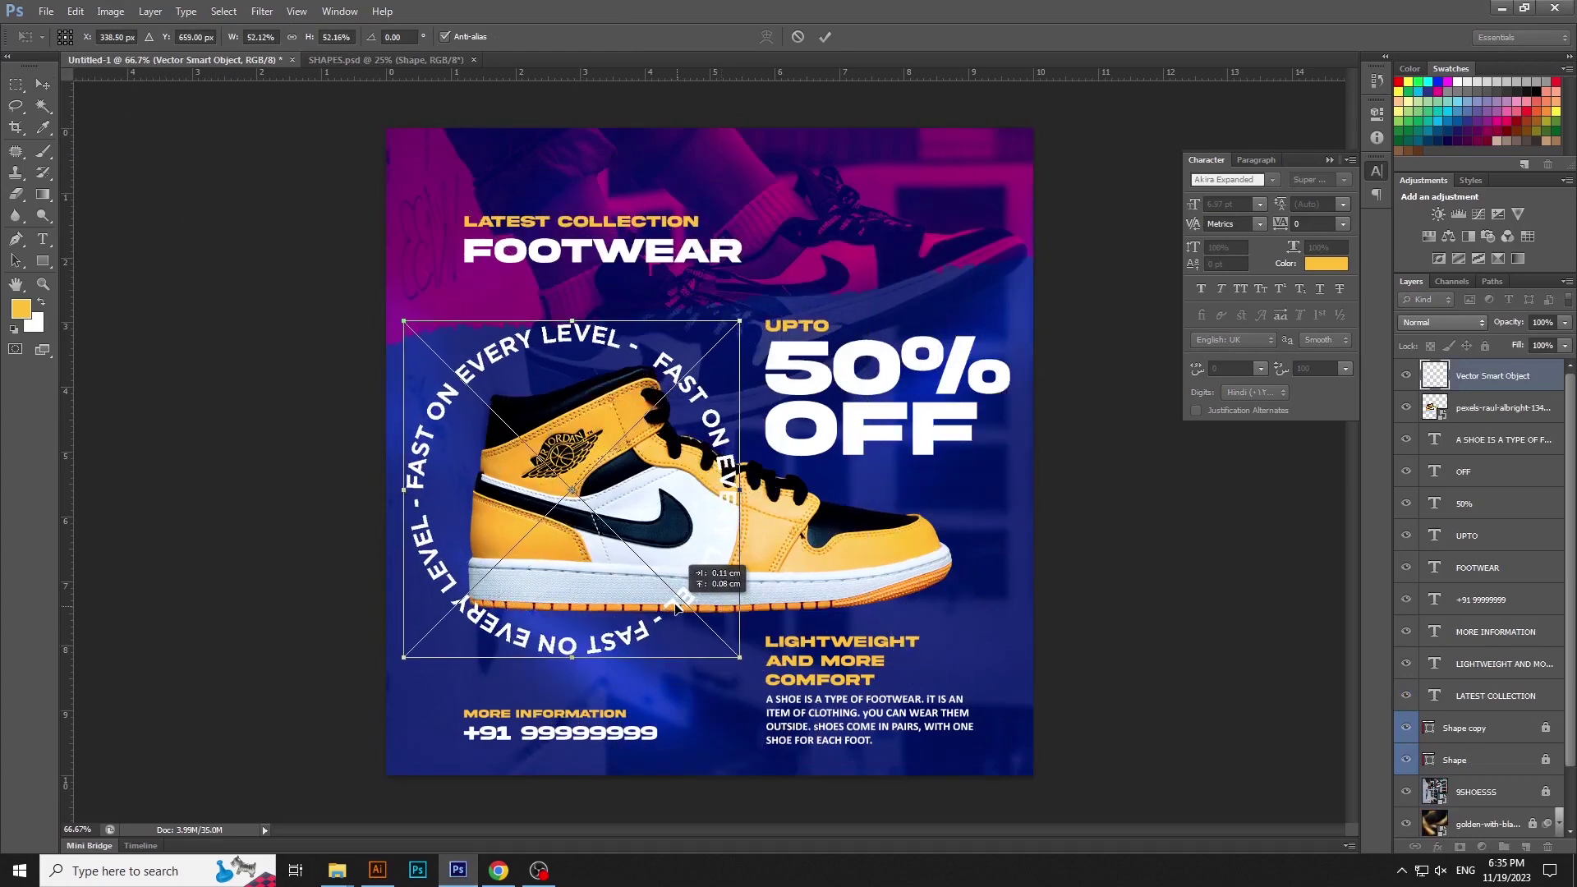
pyautogui.press('Return')
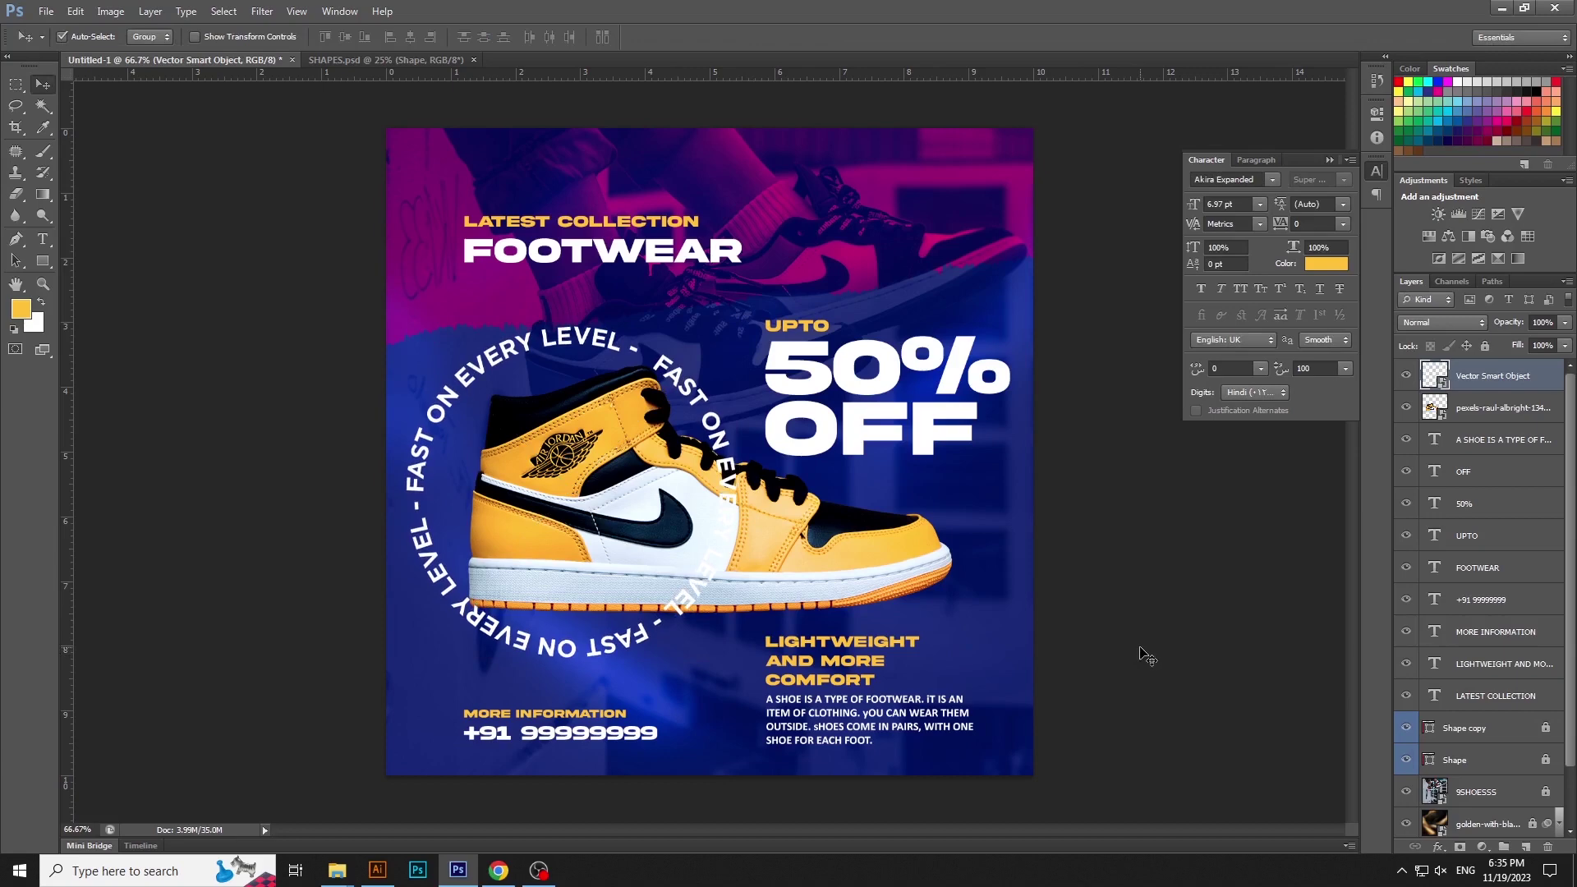
pyautogui.click(1141, 655)
pyautogui.click(1372, 172)
# - Nudge LATEST COLLECTION, FOOTWEAR, MORE INFORMATION and the phone number slightly to the left together
pyautogui.click(629, 230)
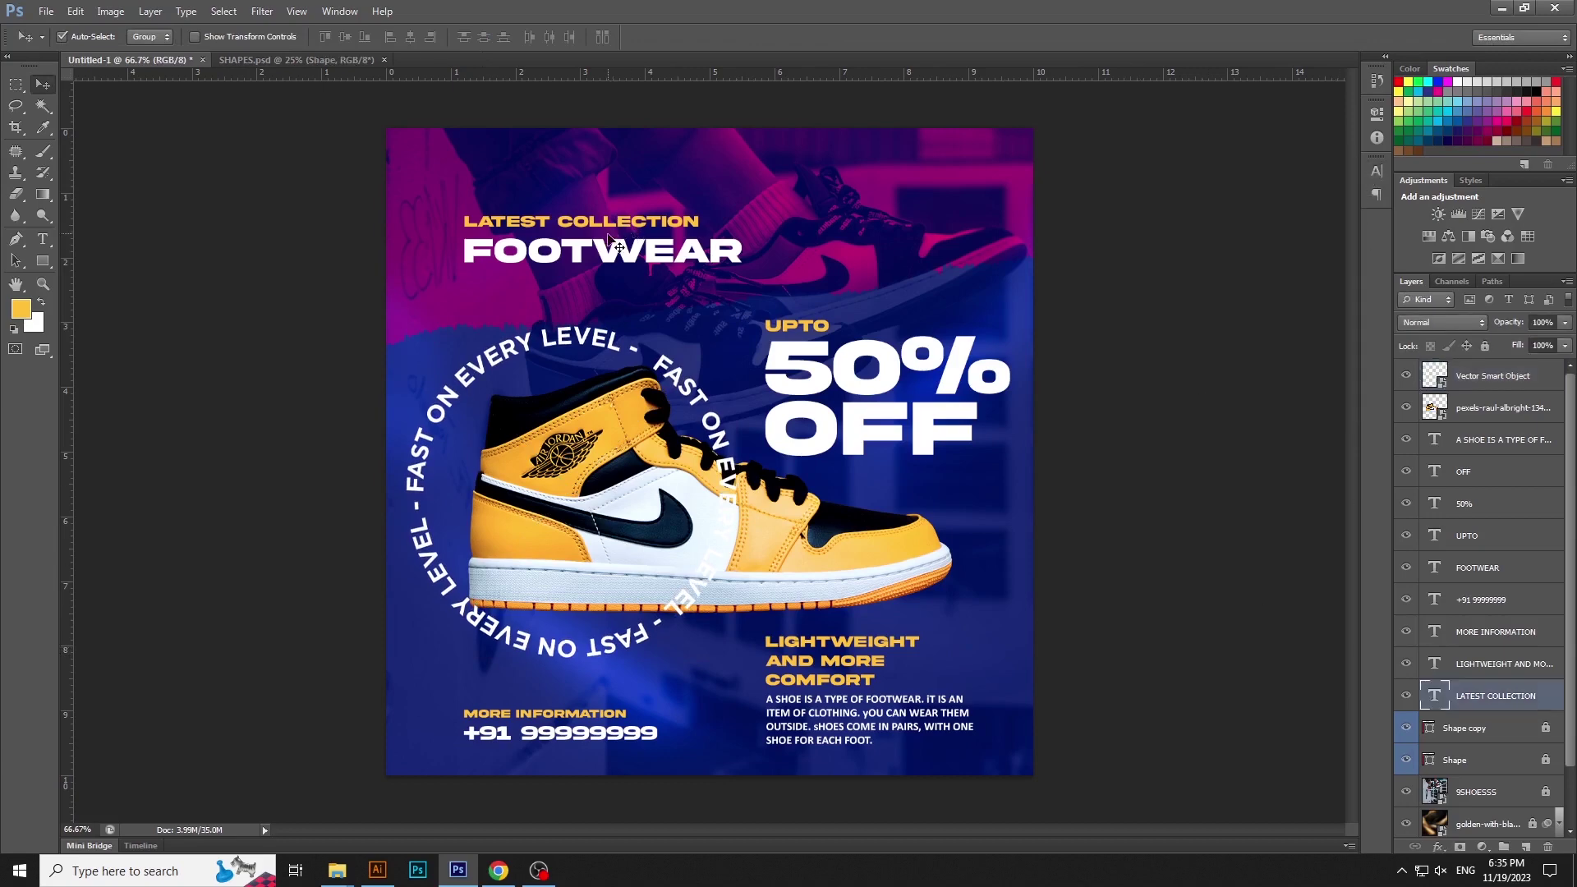
pyautogui.keyDown('shift'); pyautogui.click(615, 248); pyautogui.keyUp('shift')
pyautogui.keyDown('shift'); pyautogui.click(577, 716); pyautogui.keyUp('shift')
pyautogui.keyDown('shift'); pyautogui.click(577, 734); pyautogui.keyUp('shift')
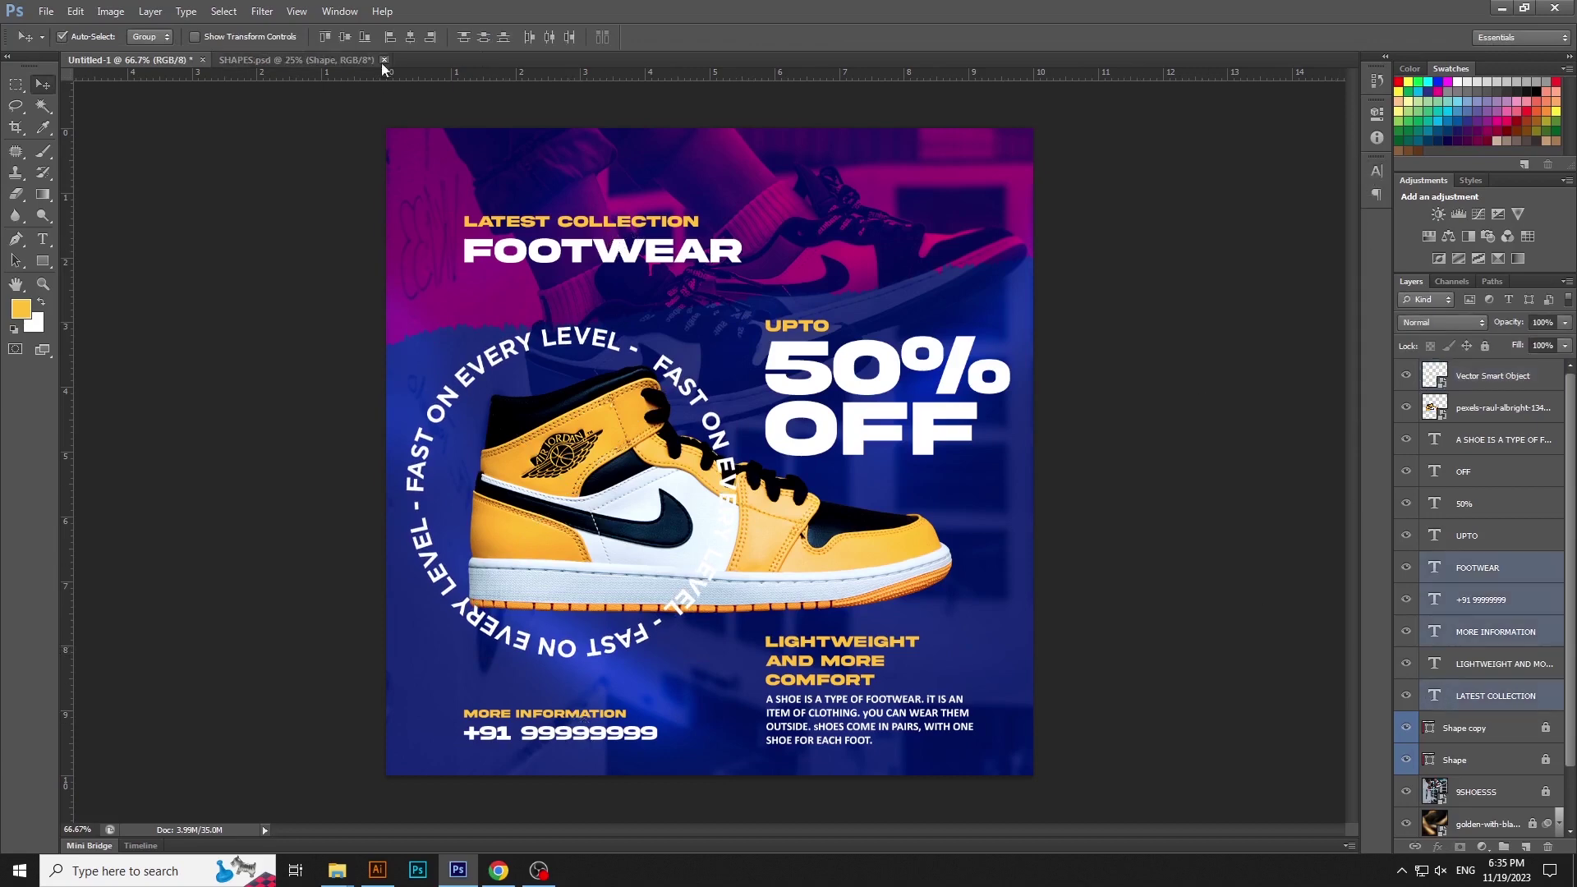
pyautogui.press('Left')
pyautogui.press('Left')
pyautogui.press('Left')
pyautogui.press('Left')
pyautogui.press('Left')
pyautogui.press('Left')
pyautogui.press('Left')
pyautogui.press('Left')
pyautogui.press('Left')
pyautogui.press('Left')
pyautogui.press('Left')
pyautogui.press('Left')
pyautogui.press('Left')
pyautogui.press('Left')
pyautogui.press('Left')
pyautogui.press('Left')
pyautogui.press('Left')
pyautogui.press('Left')
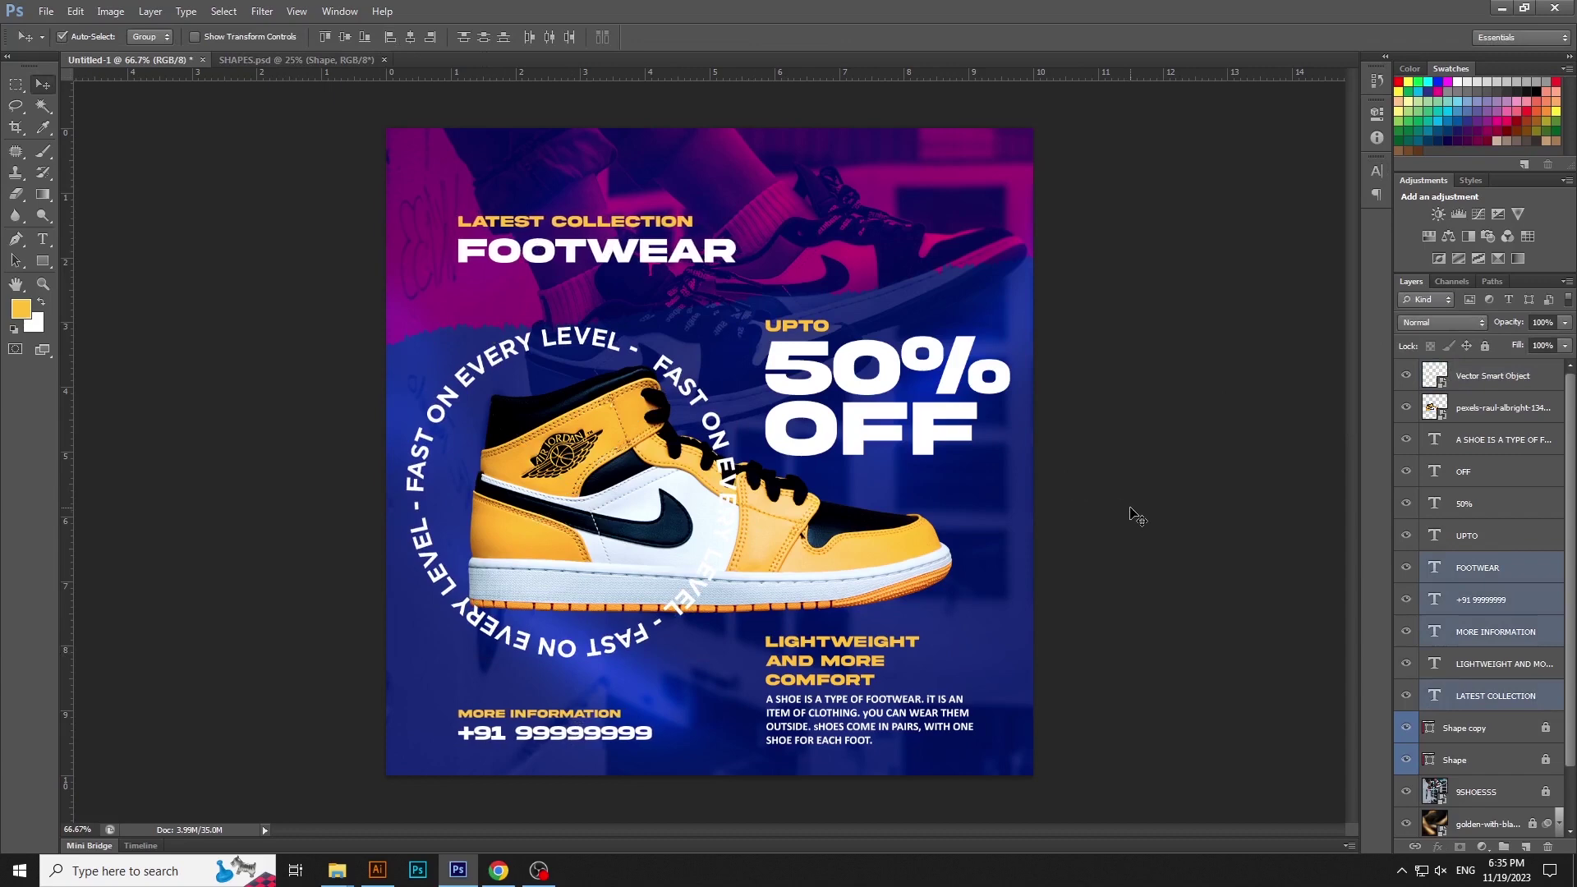
pyautogui.click(1136, 515)
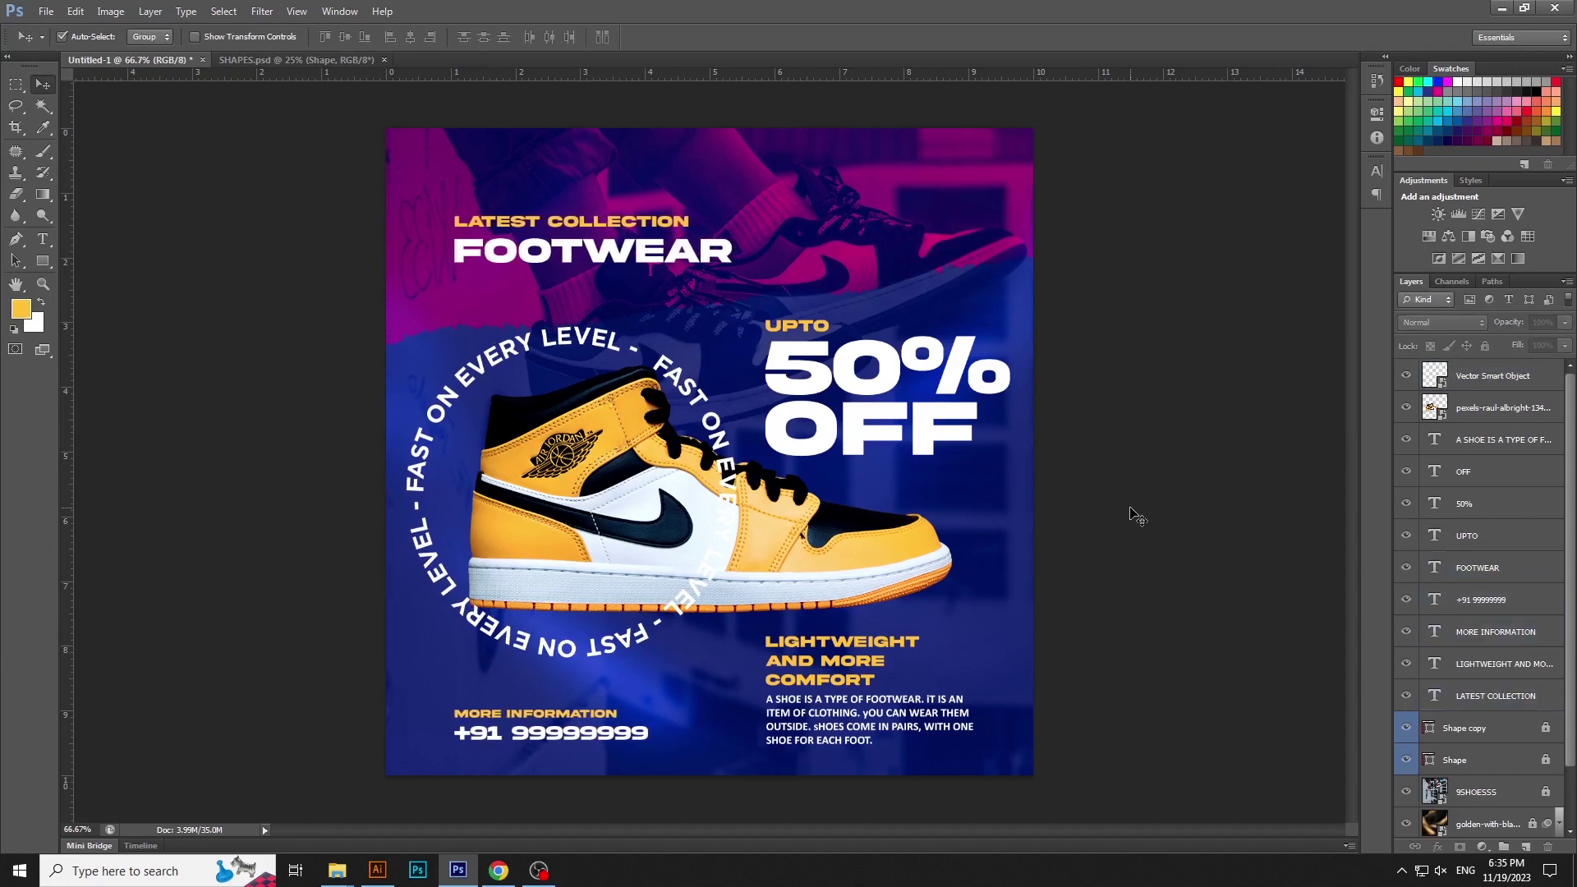
# - Nudge the yellow shoe and the circular text slightly down together
pyautogui.click(889, 544)
pyautogui.keyDown('shift'); pyautogui.click(695, 526); pyautogui.keyUp('shift')
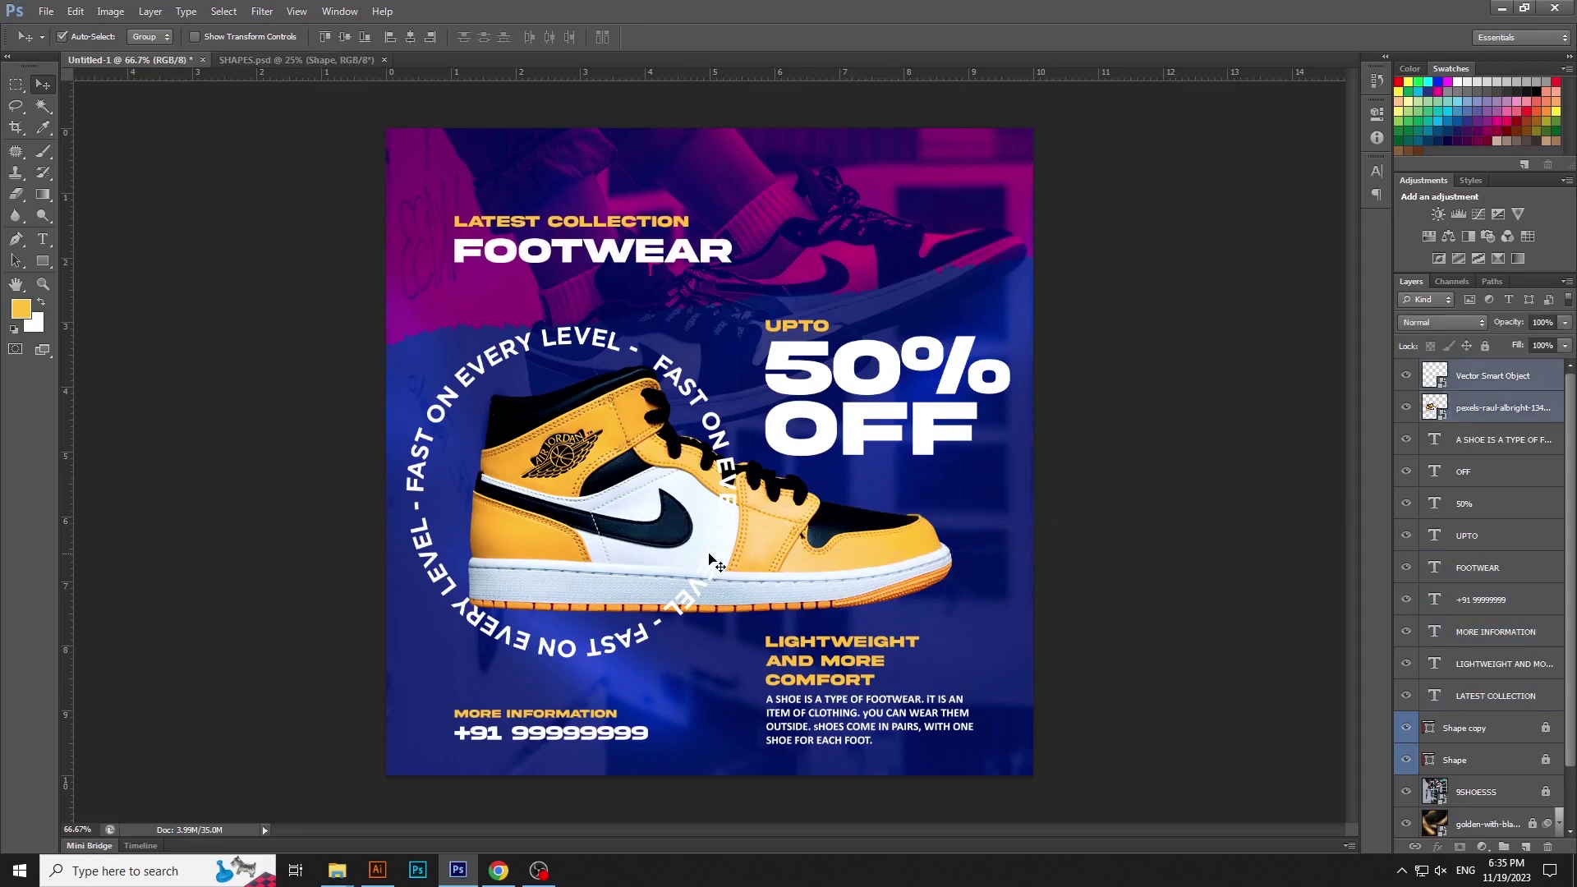
pyautogui.press('Down')
pyautogui.press('Down')
pyautogui.press('Down')
pyautogui.press('Down')
pyautogui.press('Down')
pyautogui.press('Down')
pyautogui.press('Down')
pyautogui.press('Down')
pyautogui.press('Down')
pyautogui.press('Down')
pyautogui.press('Down')
pyautogui.press('Down')
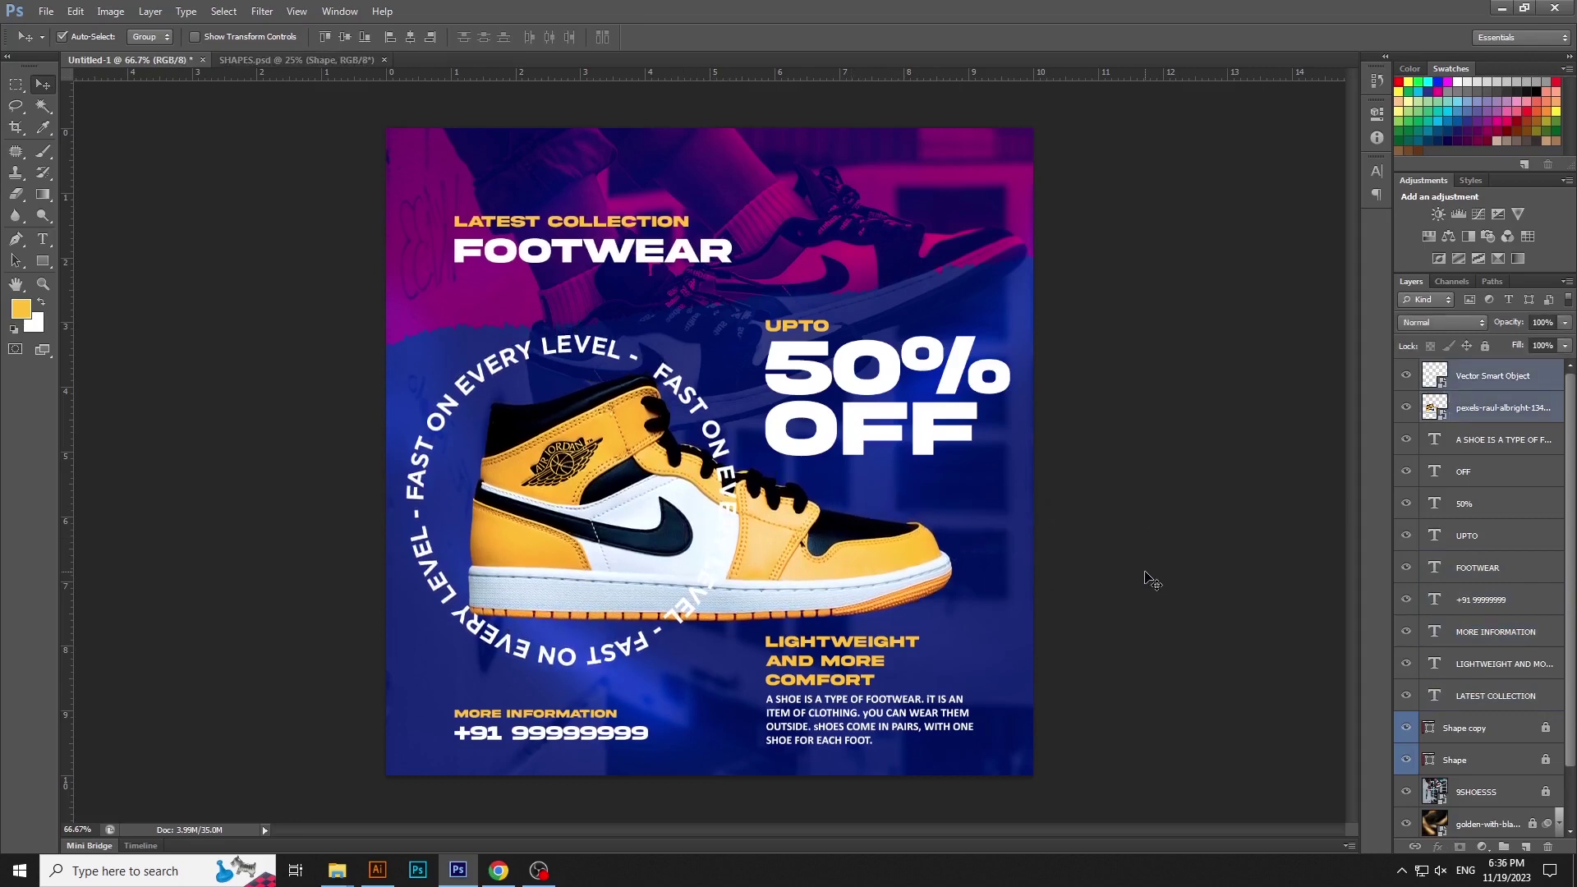
pyautogui.click(1152, 580)
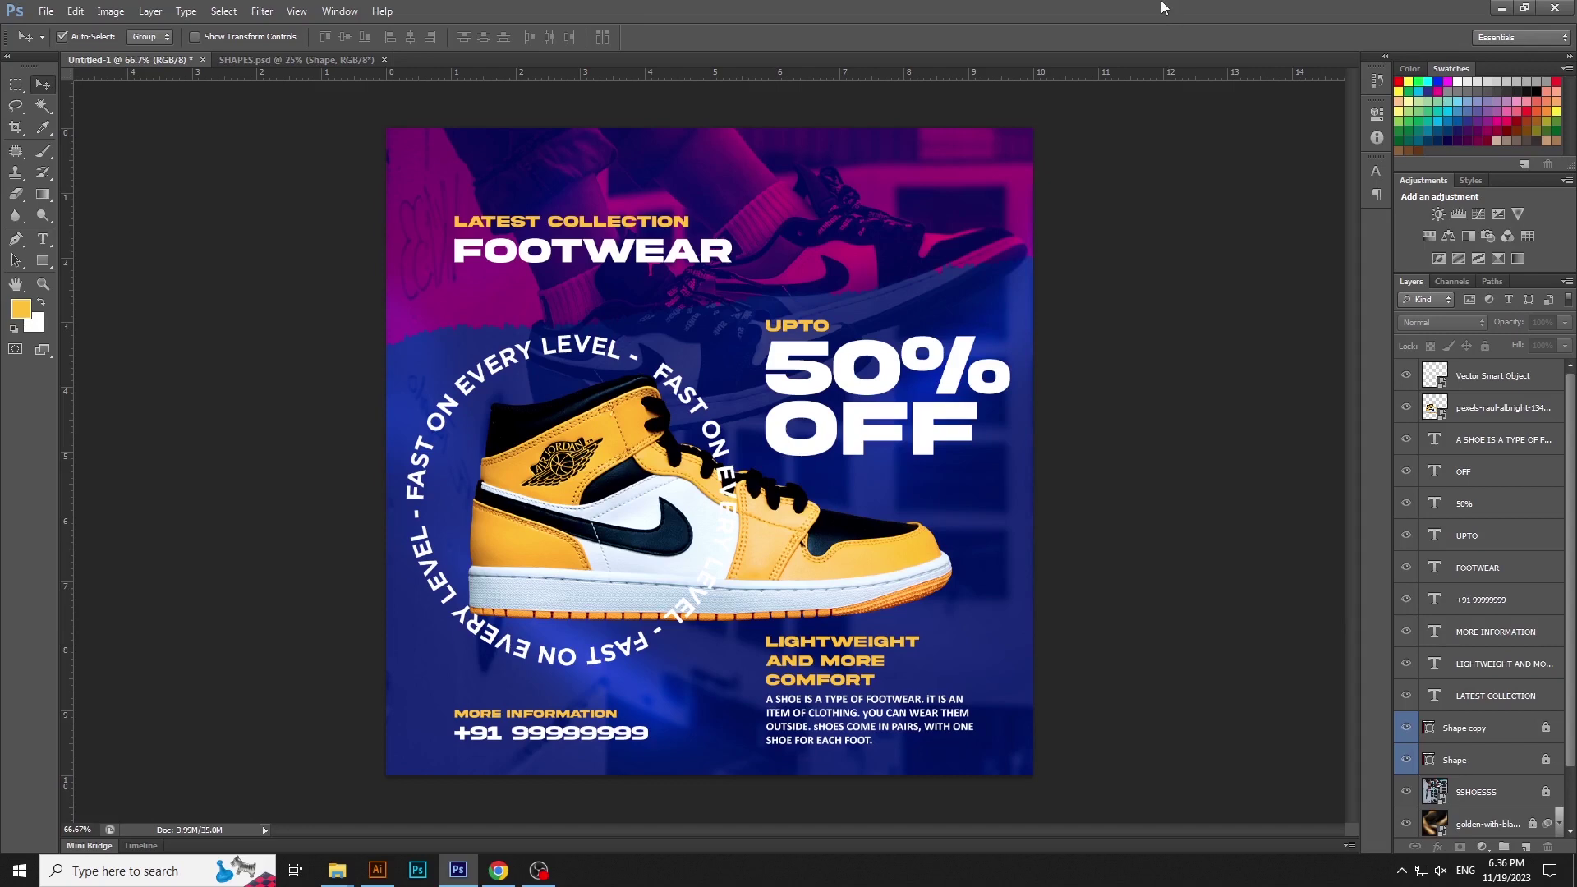